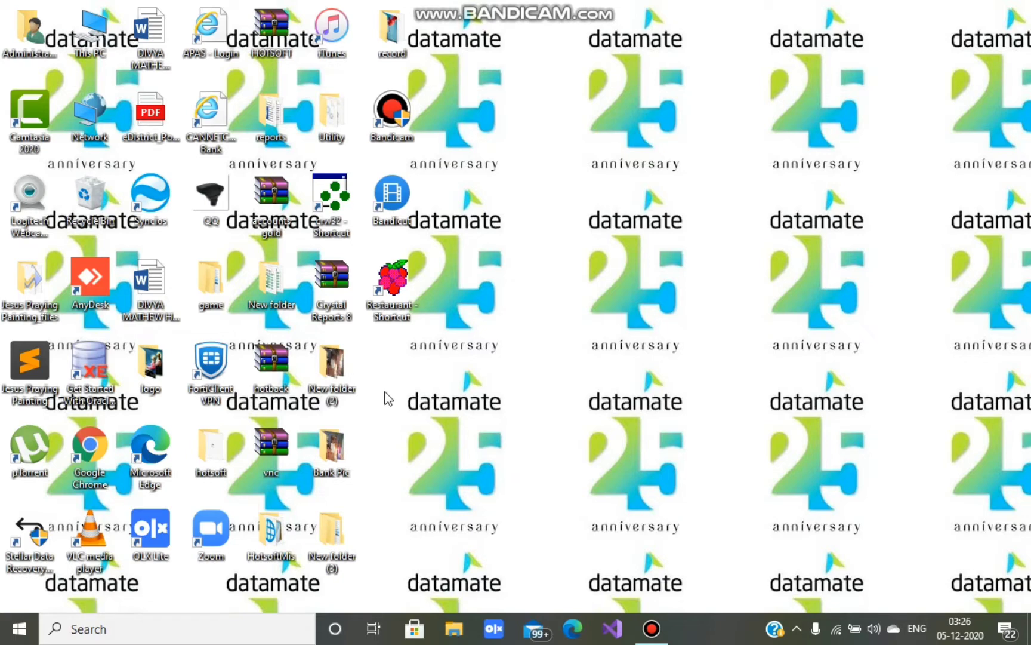
# - Launch the Restaurant application and log in with the user ID and password
pyautogui.click(393, 296)
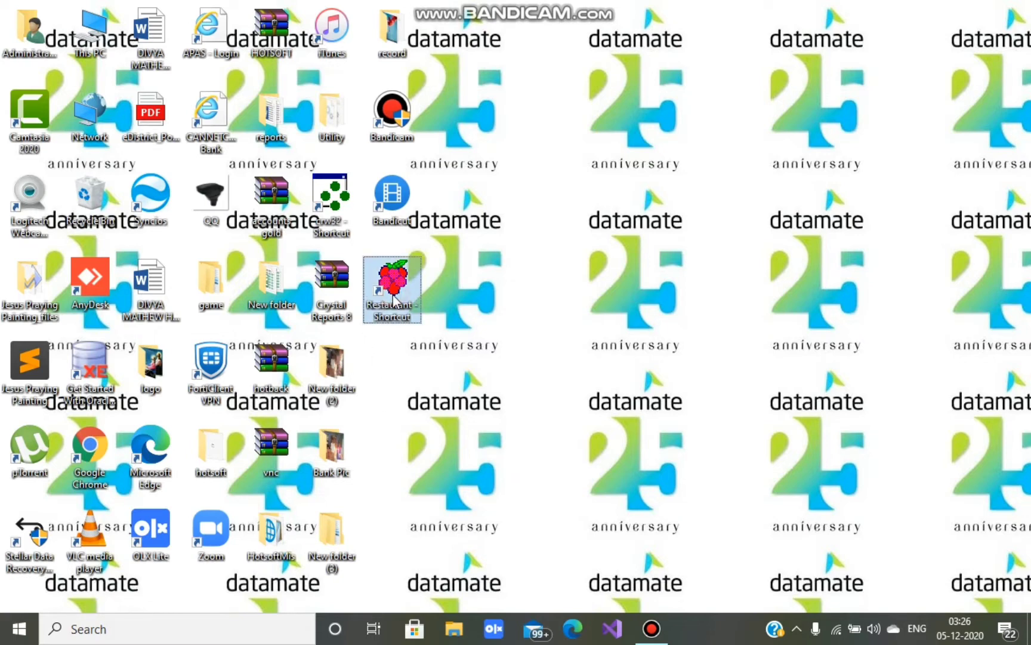
pyautogui.doubleClick(393, 296)
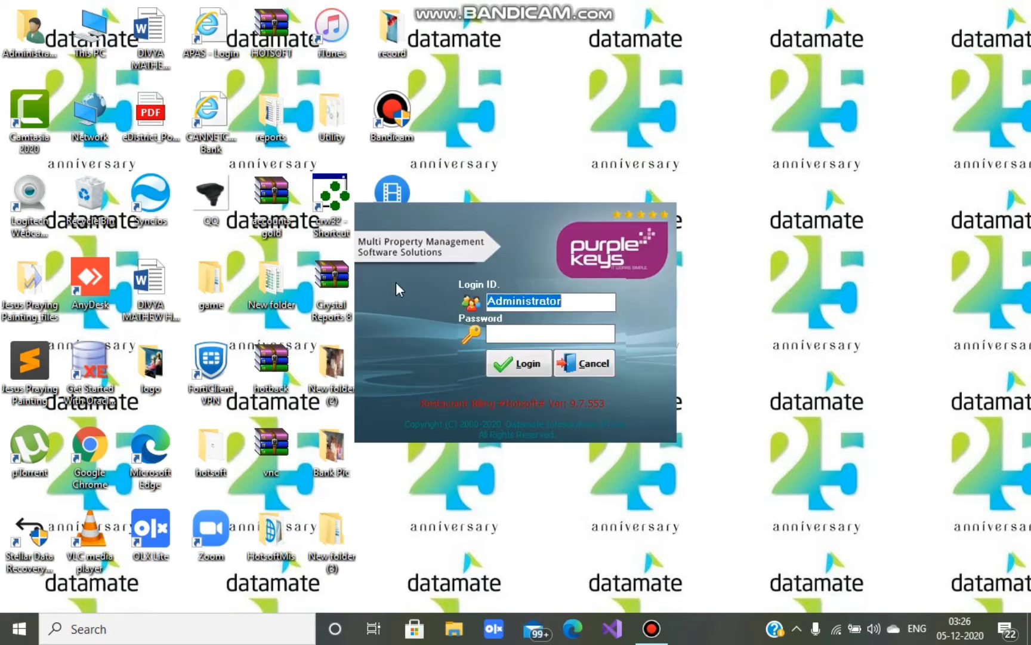
pyautogui.moveTo(578, 302); pyautogui.dragTo(488, 306)
pyautogui.write('hotsoft')
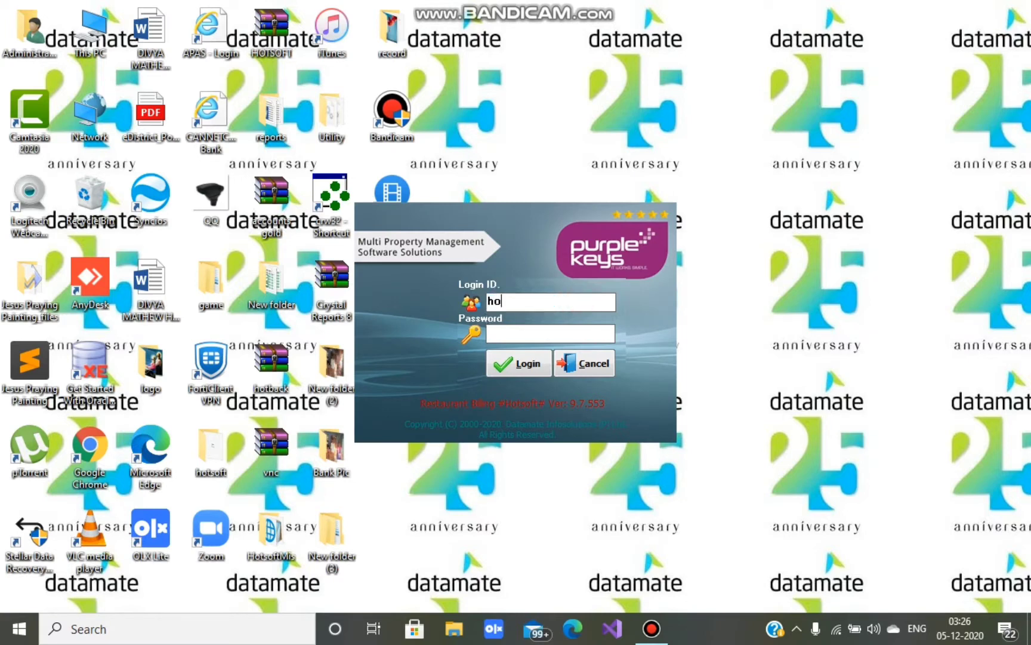
pyautogui.press('Tab')
pyautogui.write('1')
pyautogui.press('Return')
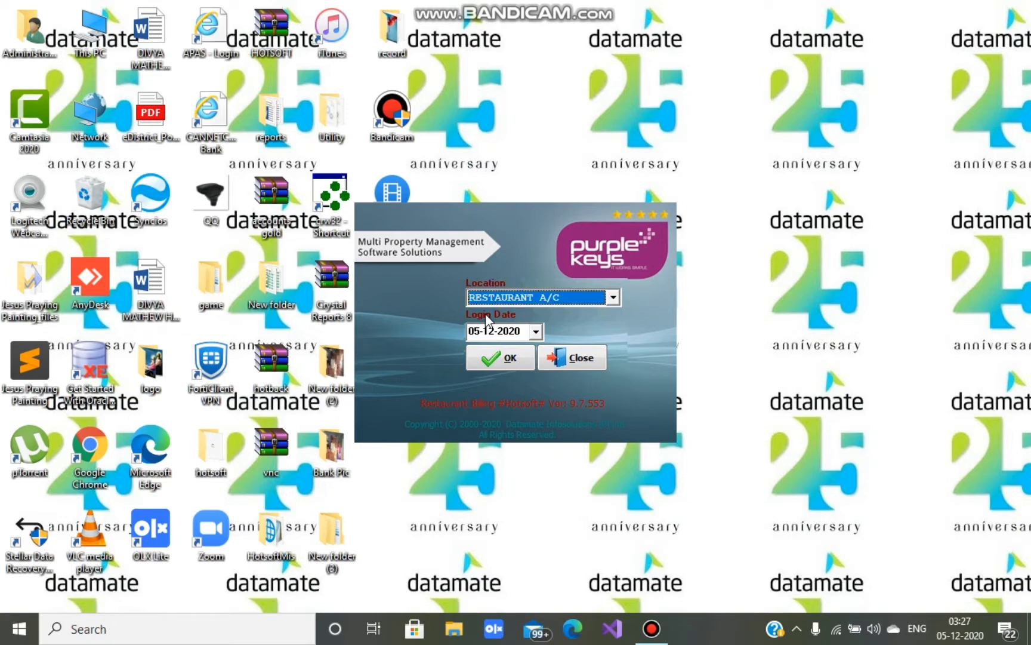
# - Confirm location RESTAURANT A/C and login date 05-12-2020 to enter the main window
pyautogui.click(488, 359)
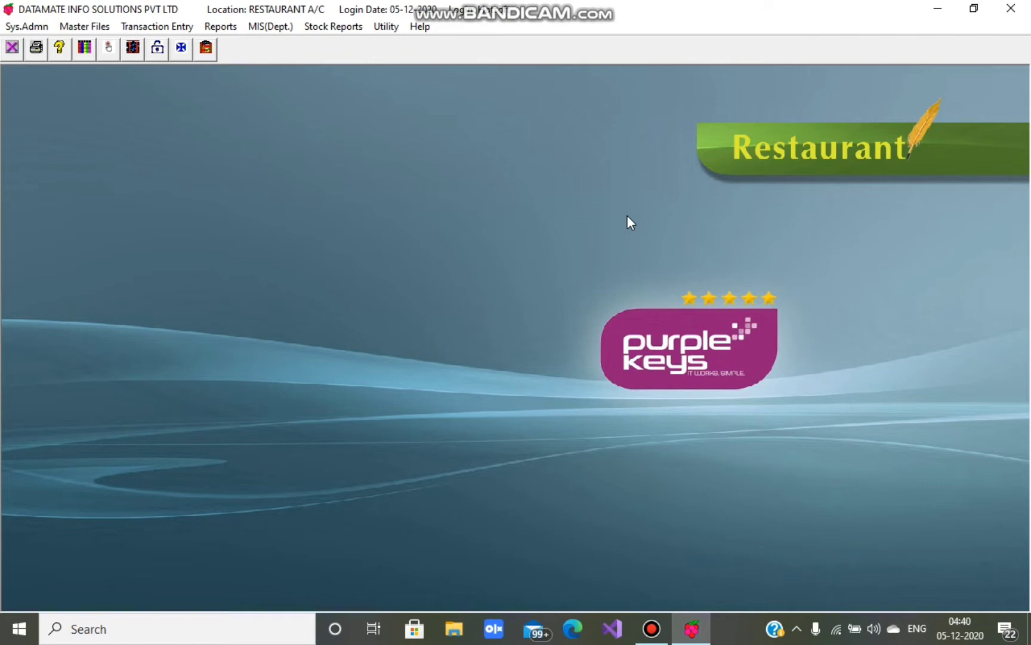
pyautogui.click(25, 26)
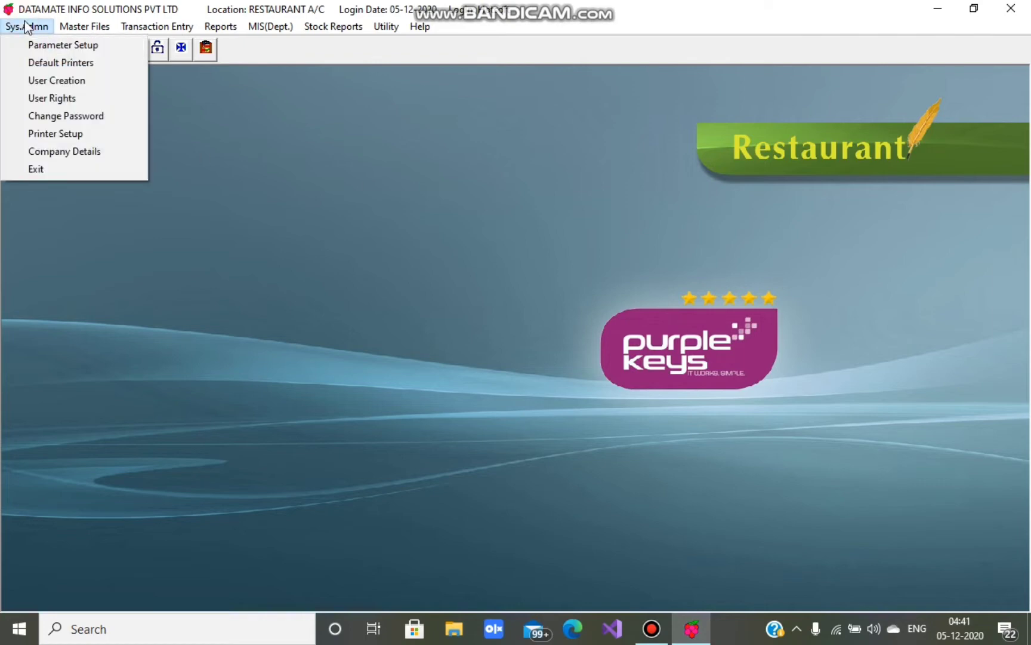
pyautogui.moveTo(83, 27)
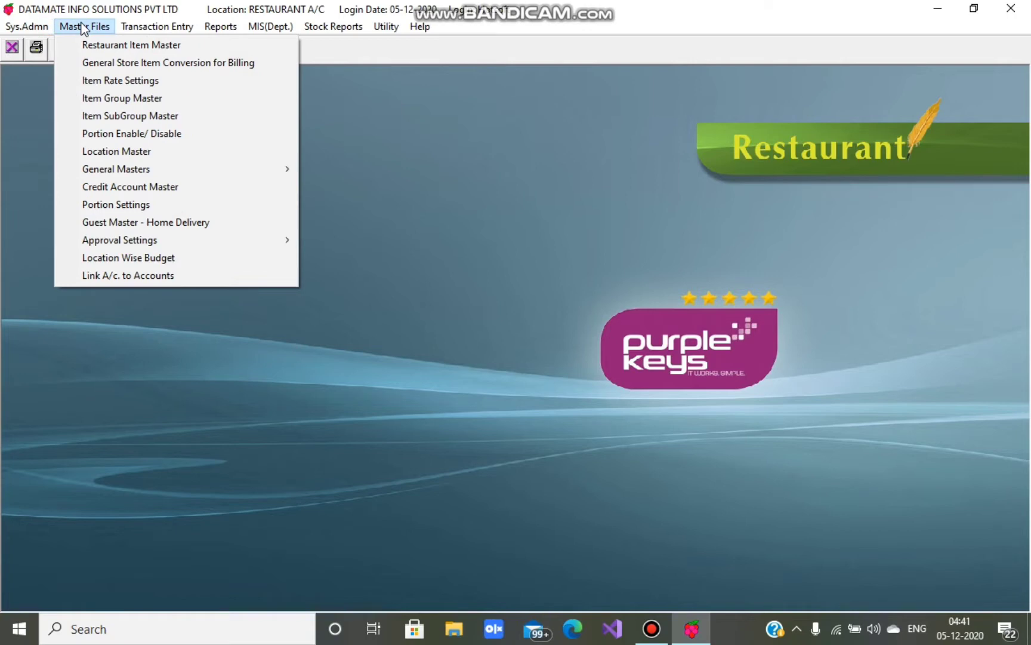
pyautogui.moveTo(149, 28)
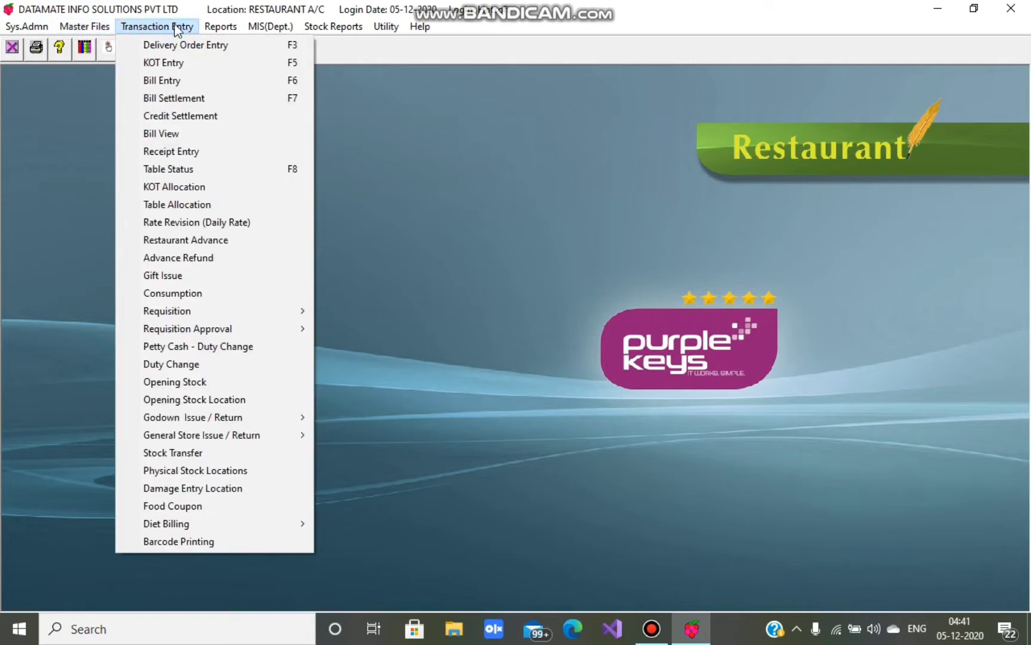
pyautogui.moveTo(225, 28)
pyautogui.moveTo(267, 30)
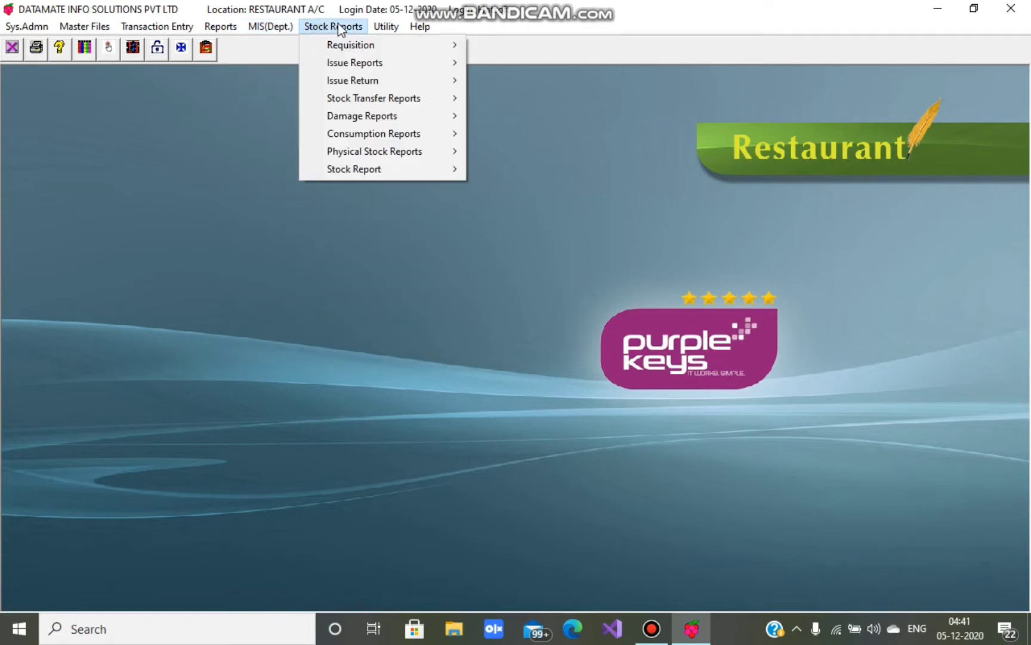
pyautogui.moveTo(402, 27)
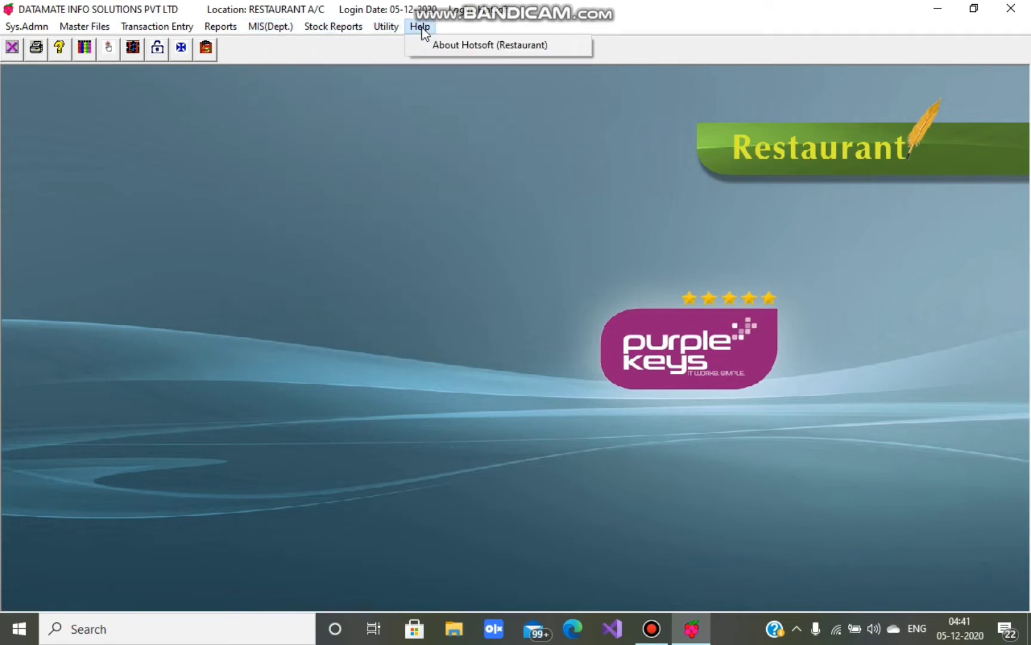
pyautogui.click(333, 135)
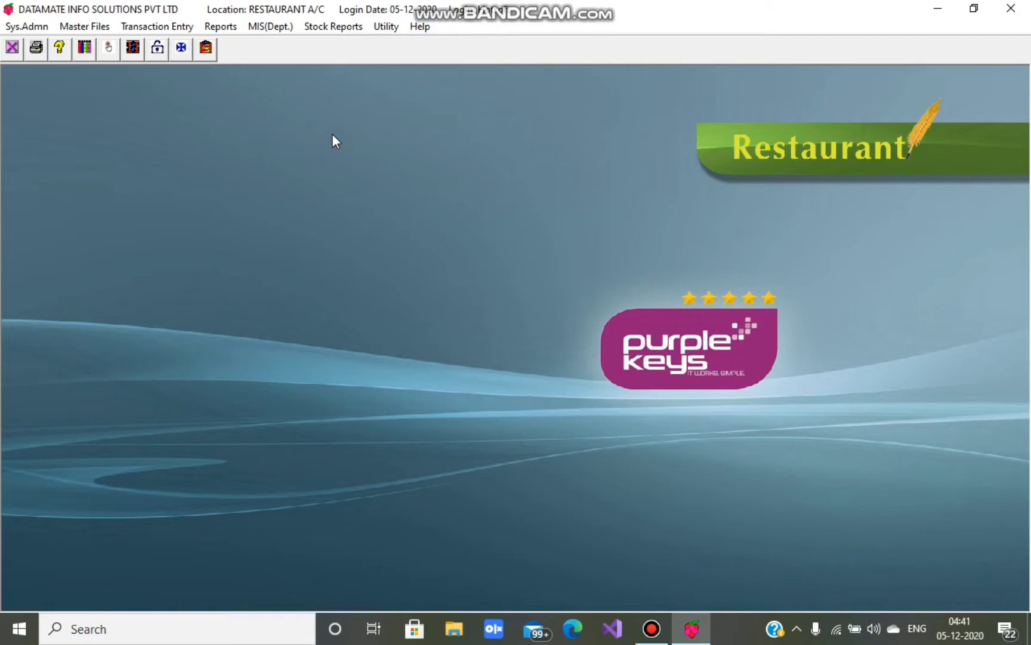
pyautogui.click(29, 26)
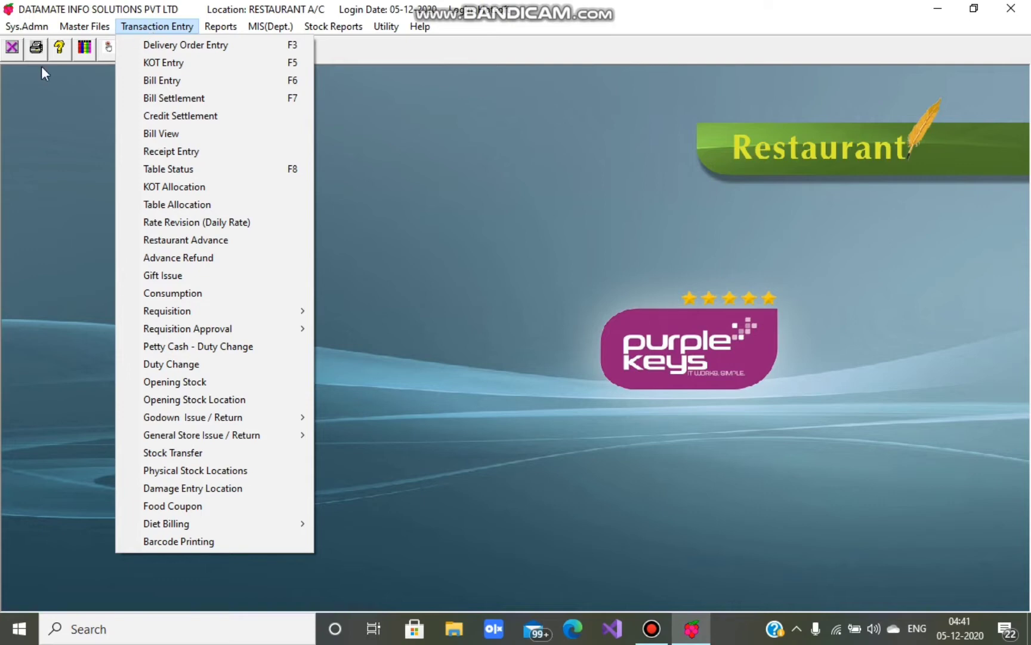
pyautogui.click(21, 33)
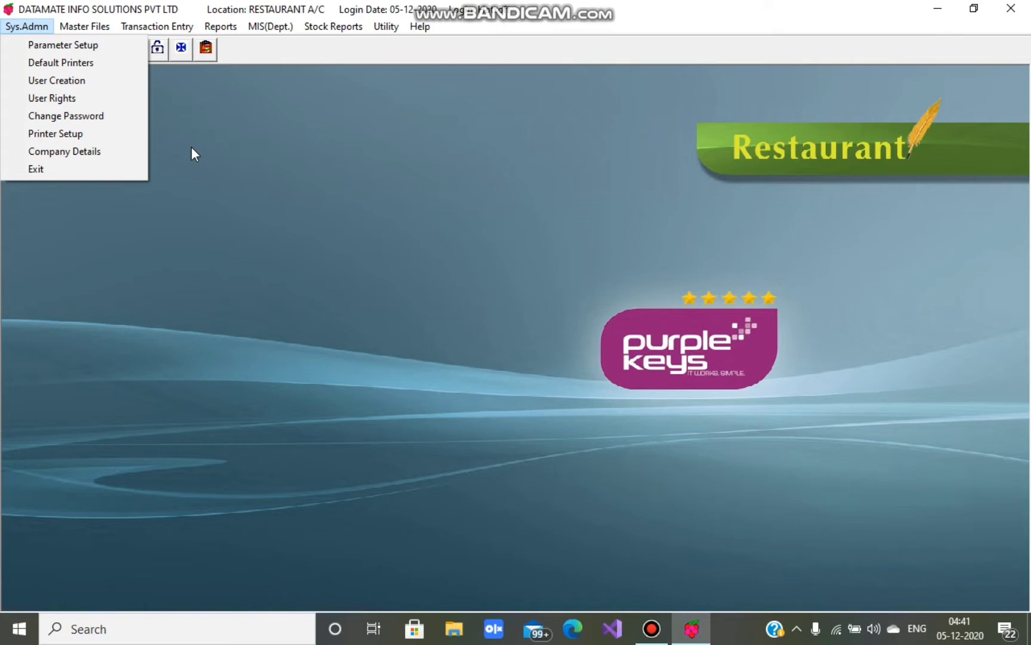
pyautogui.click(191, 148)
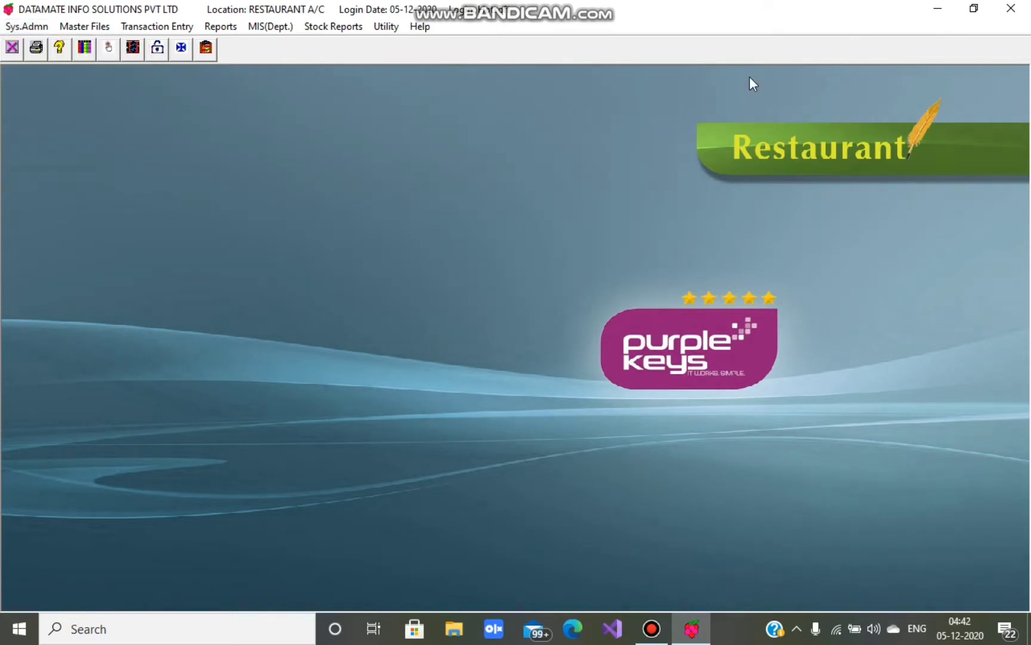
pyautogui.click(82, 26)
pyautogui.click(221, 27)
pyautogui.moveTo(256, 28)
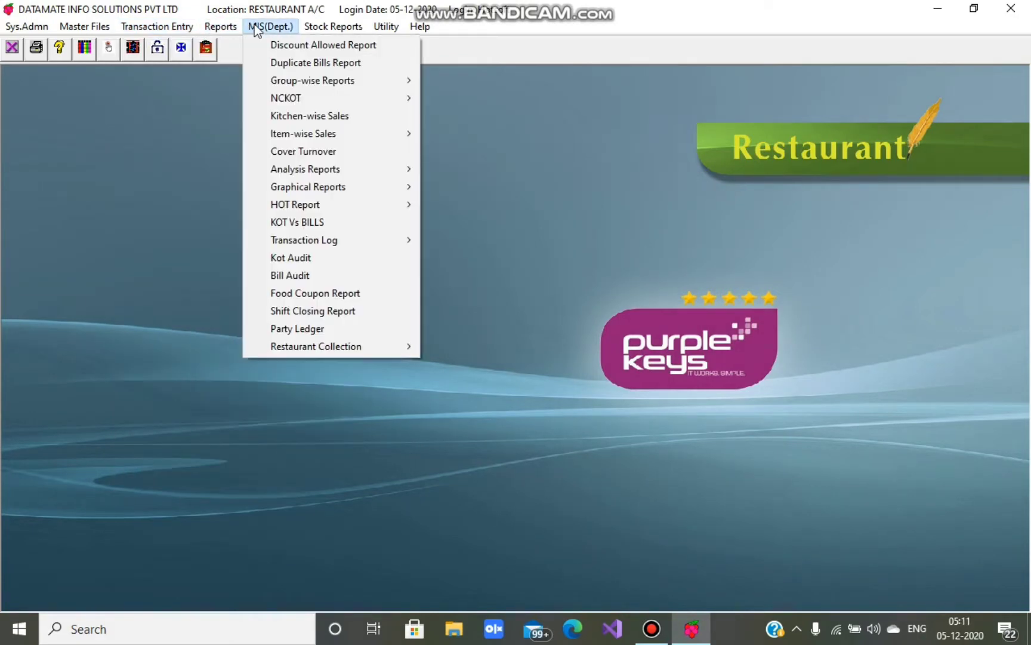
pyautogui.moveTo(323, 34)
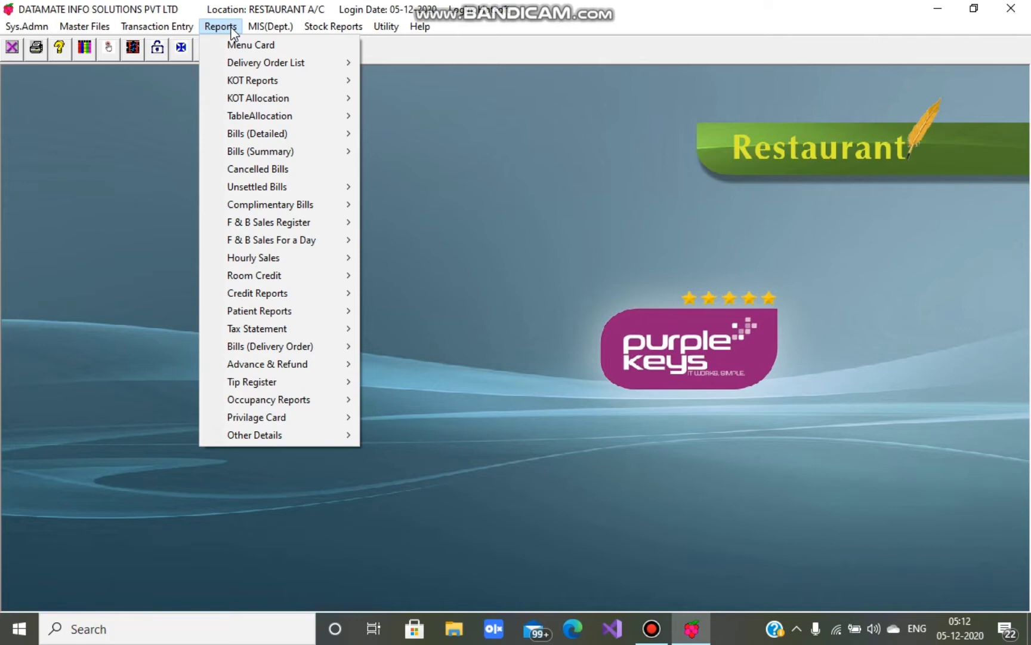
pyautogui.click(231, 28)
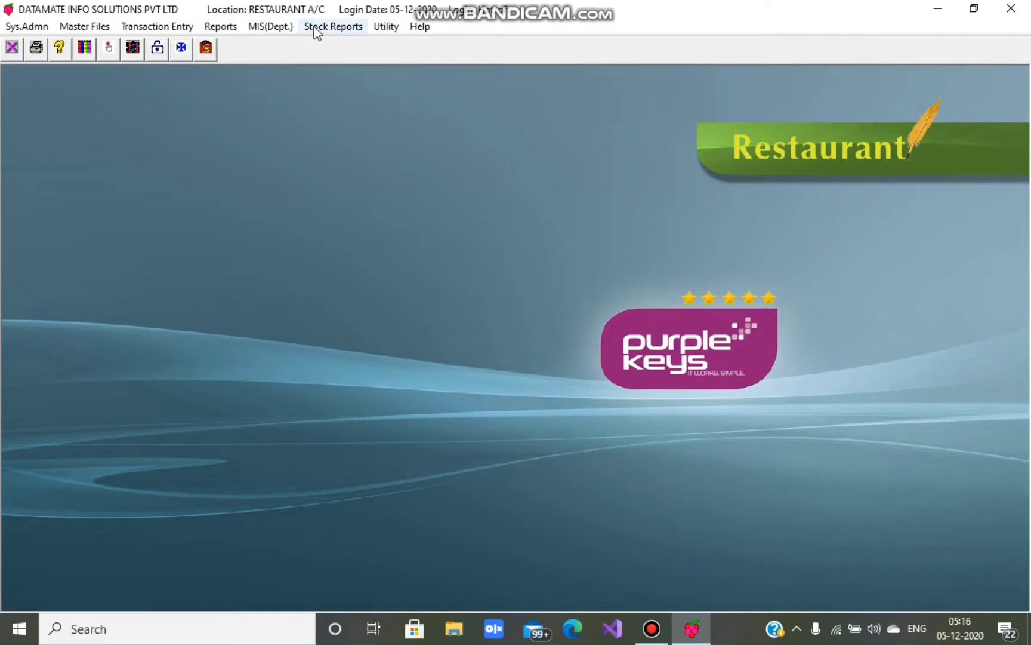
pyautogui.click(314, 27)
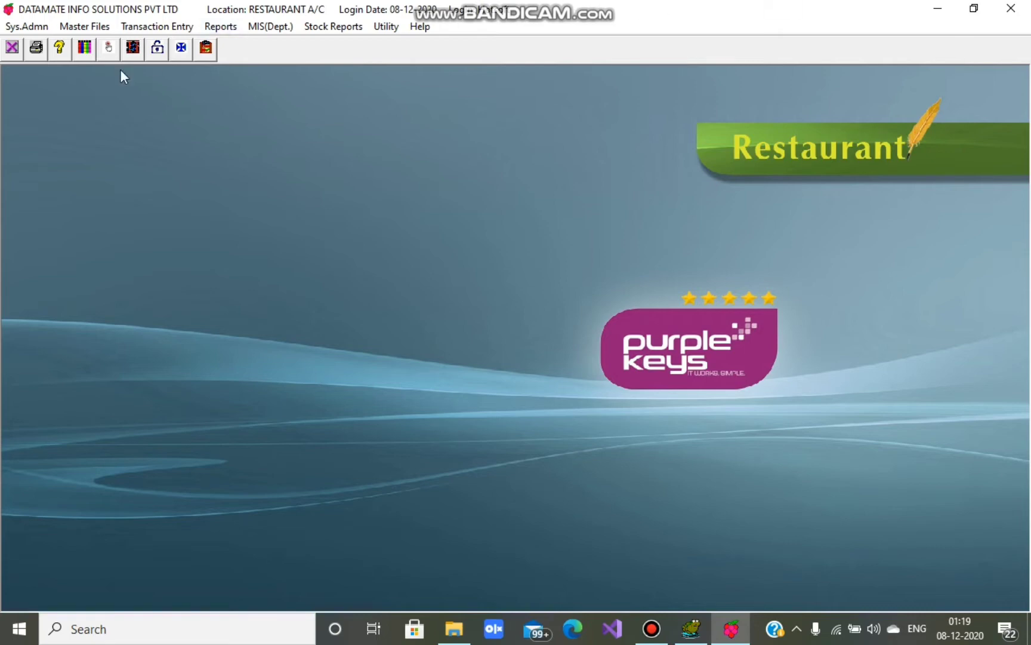
# - Open Change Password from the Sys.Admn menu and move the form to the screen centre
pyautogui.click(31, 27)
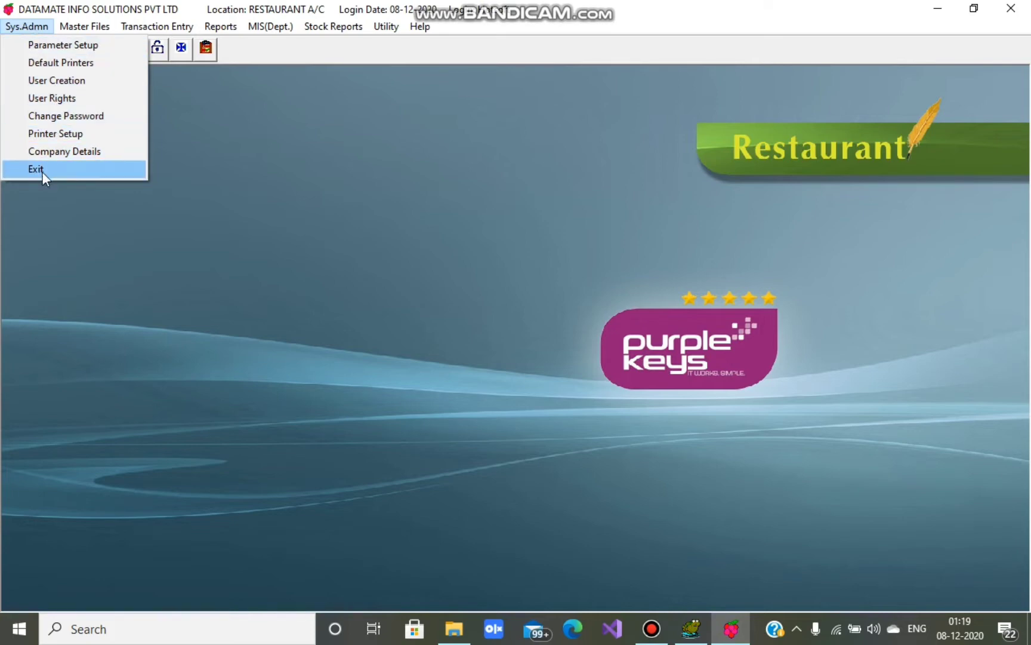
pyautogui.click(62, 116)
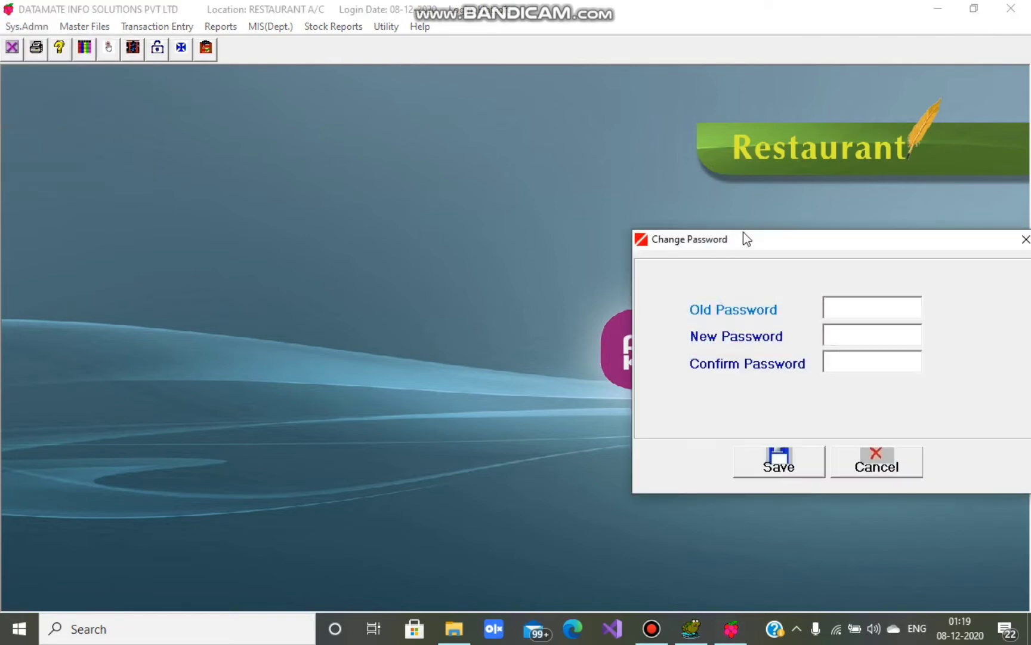
pyautogui.moveTo(753, 239); pyautogui.dragTo(404, 230)
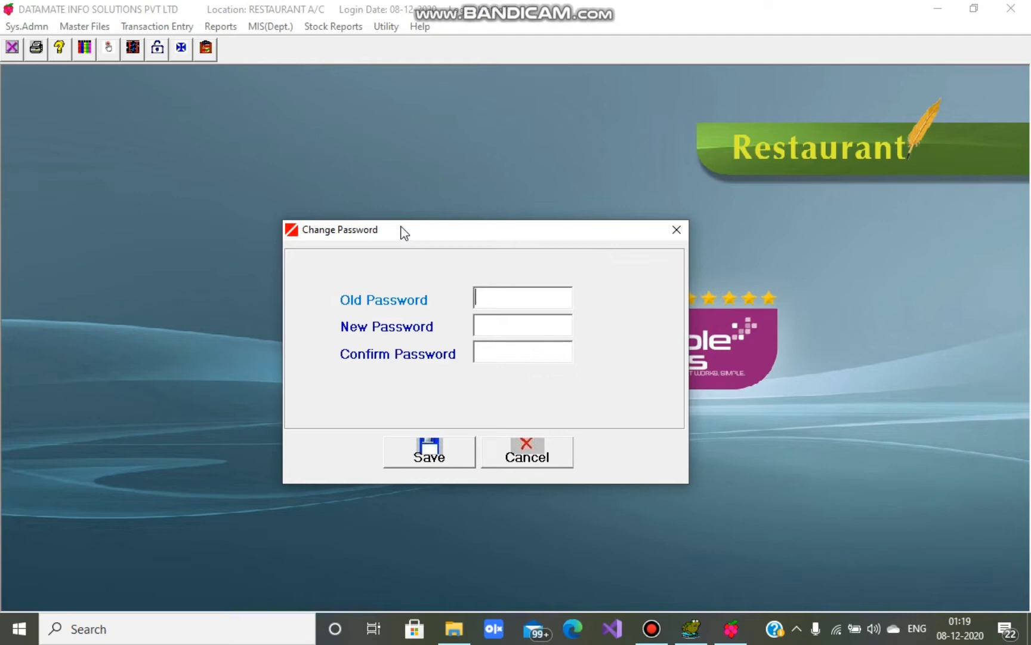
# - Enter the old, new and confirmation passwords, save, and acknowledge 'New Password Generated.'
pyautogui.write('****')
pyautogui.press('Tab')
pyautogui.write('****')
pyautogui.click(494, 355)
pyautogui.write('****')
pyautogui.click(436, 458)
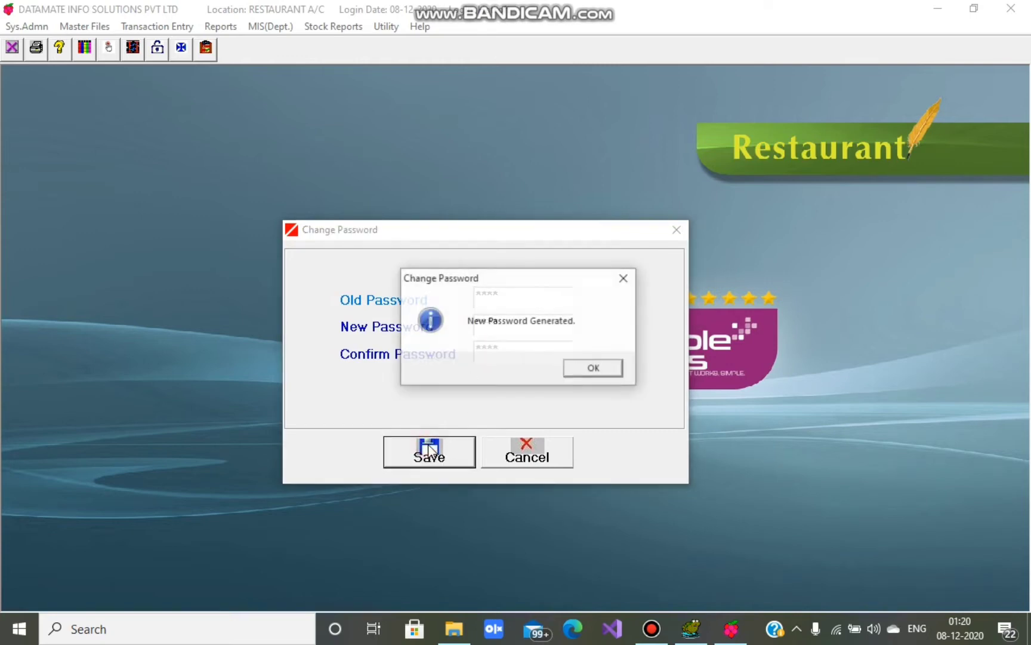
pyautogui.click(599, 370)
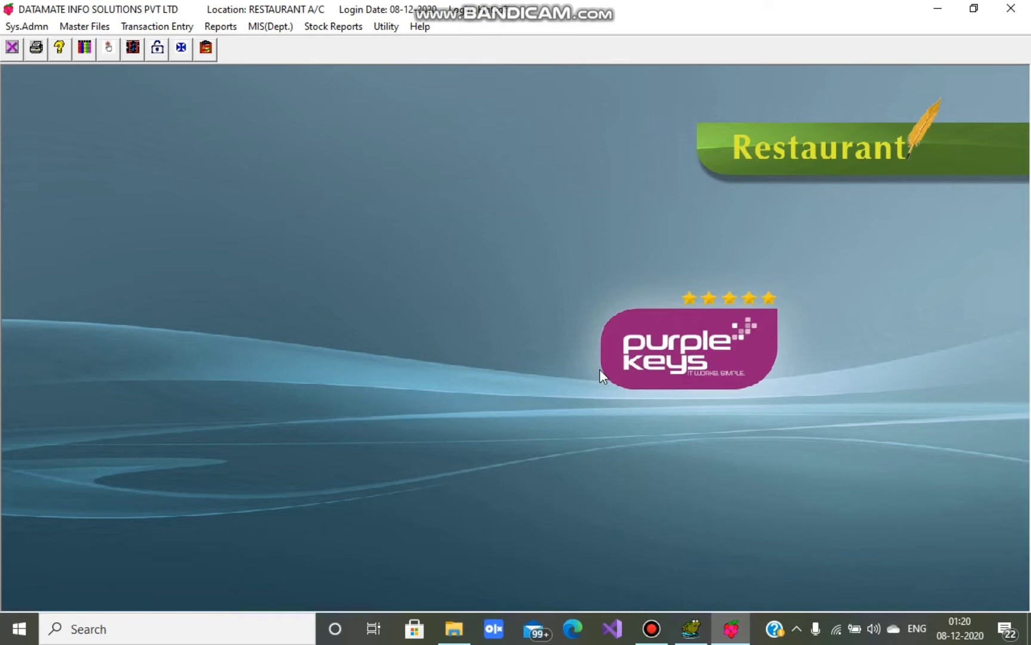
pyautogui.click(29, 25)
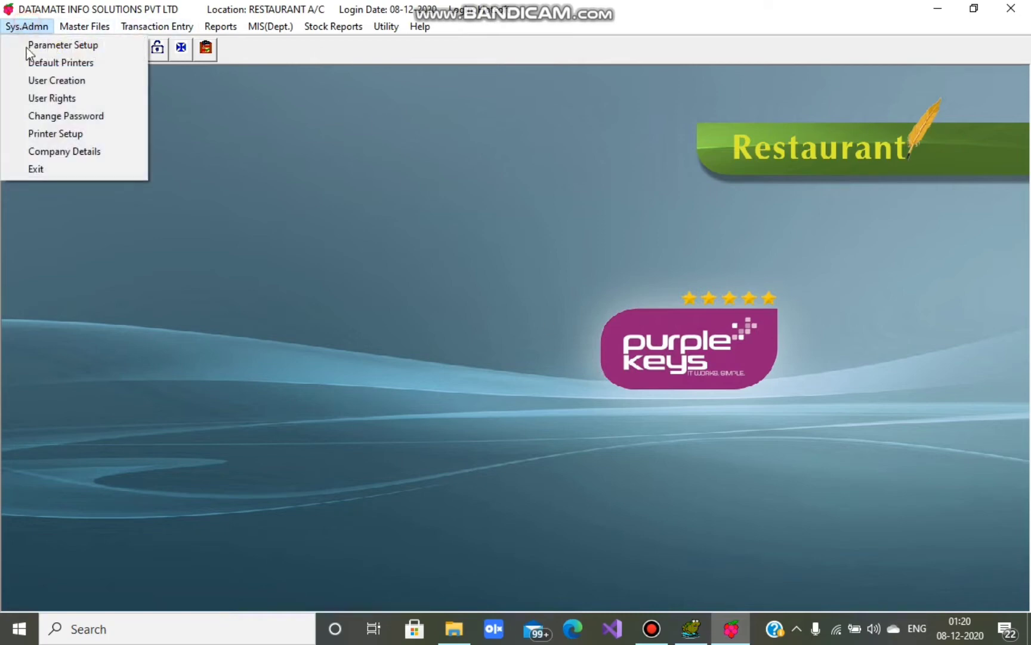
pyautogui.click(39, 168)
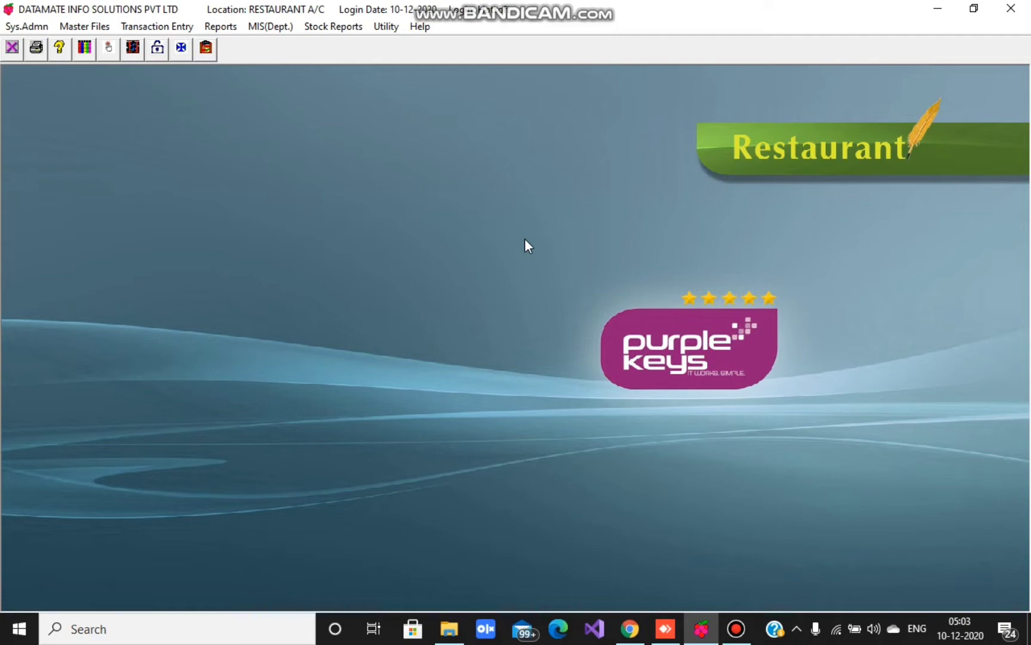
# - Open the KOT Entry screen from the Transaction Entry menu
pyautogui.click(151, 28)
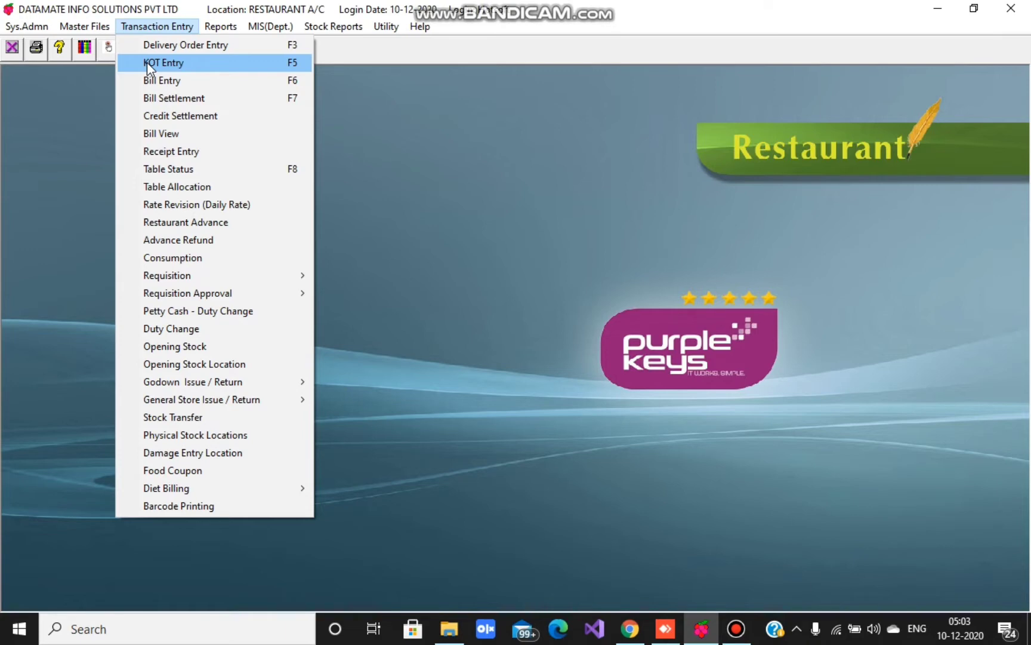
pyautogui.click(146, 62)
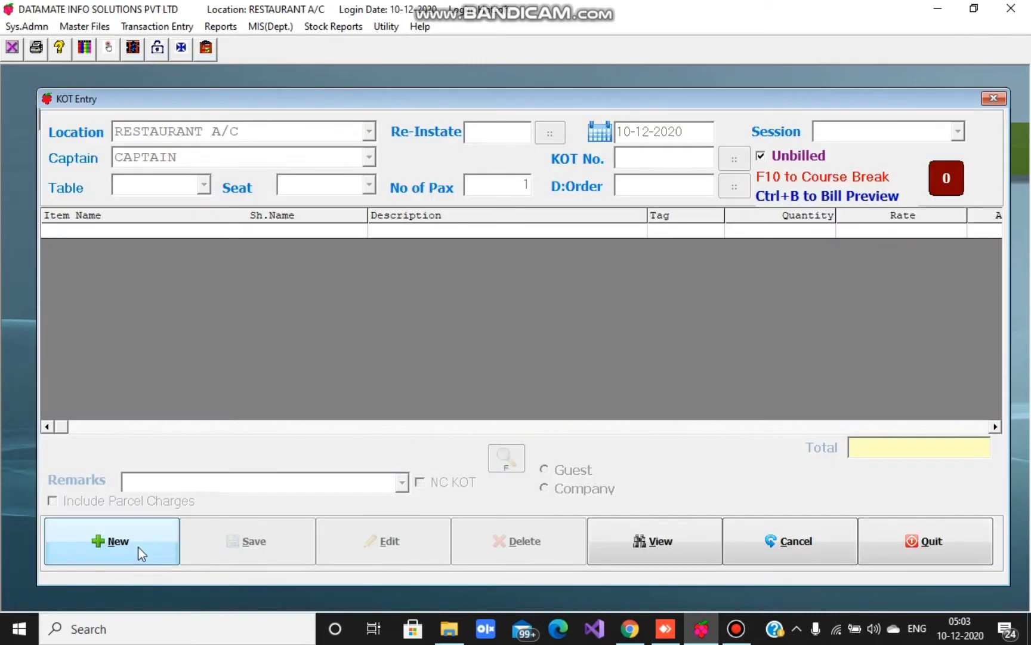
# - Start a new KOT with location RESTAURANT A/C, captain CAPTAIN and table A1
pyautogui.click(141, 552)
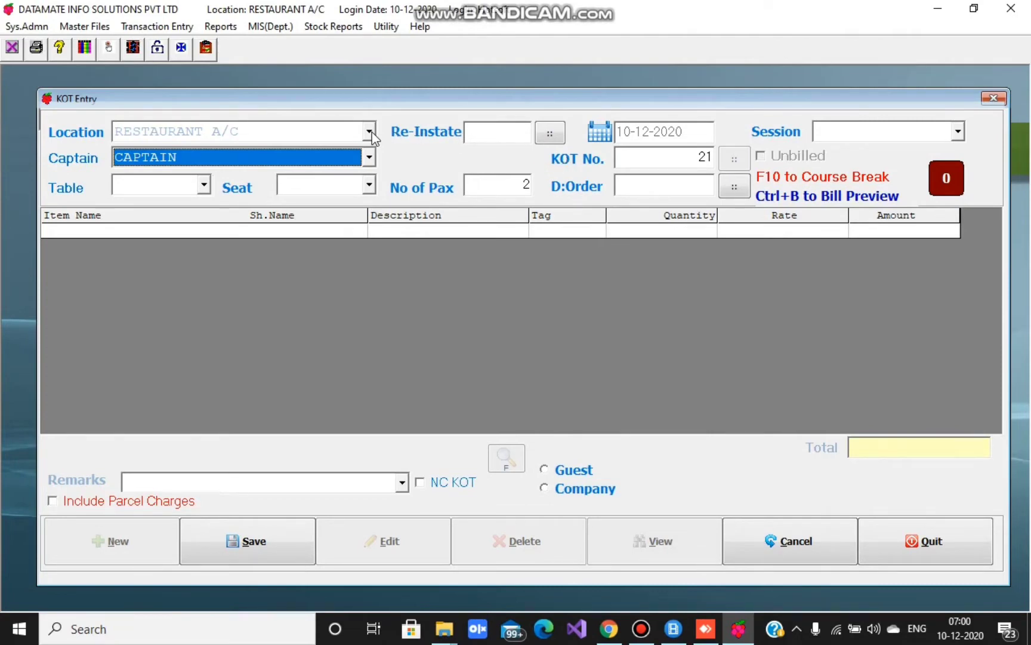
pyautogui.click(370, 132)
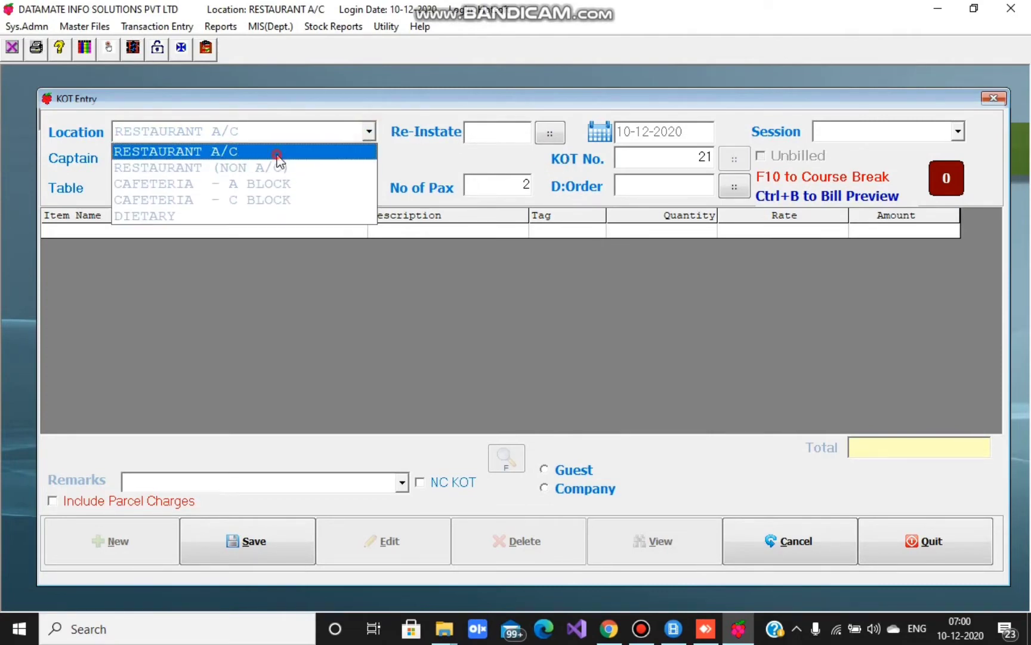
pyautogui.click(276, 153)
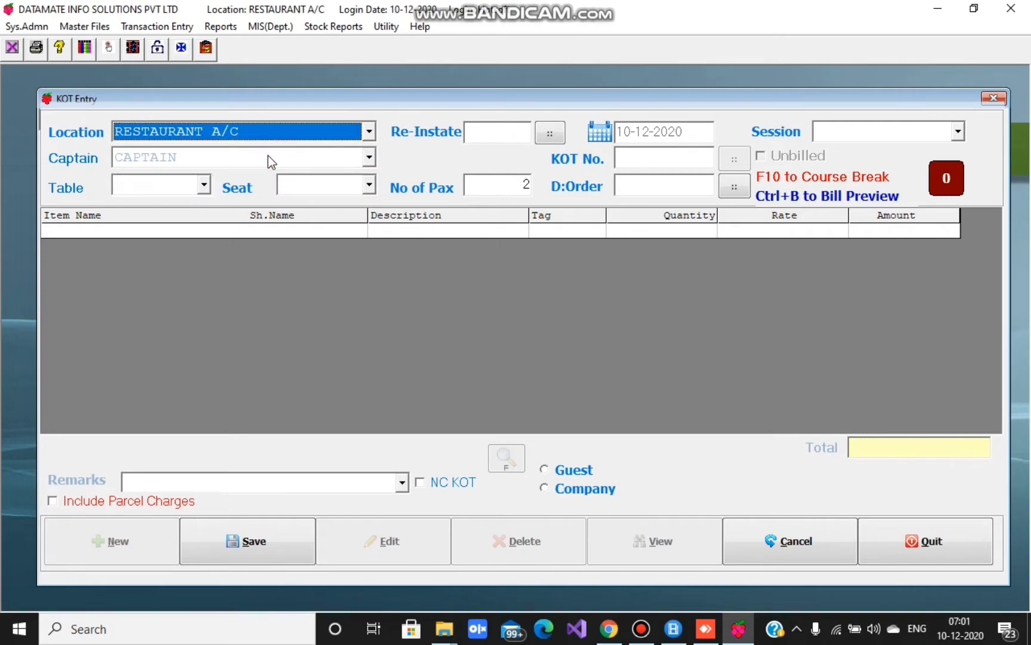
pyautogui.click(268, 155)
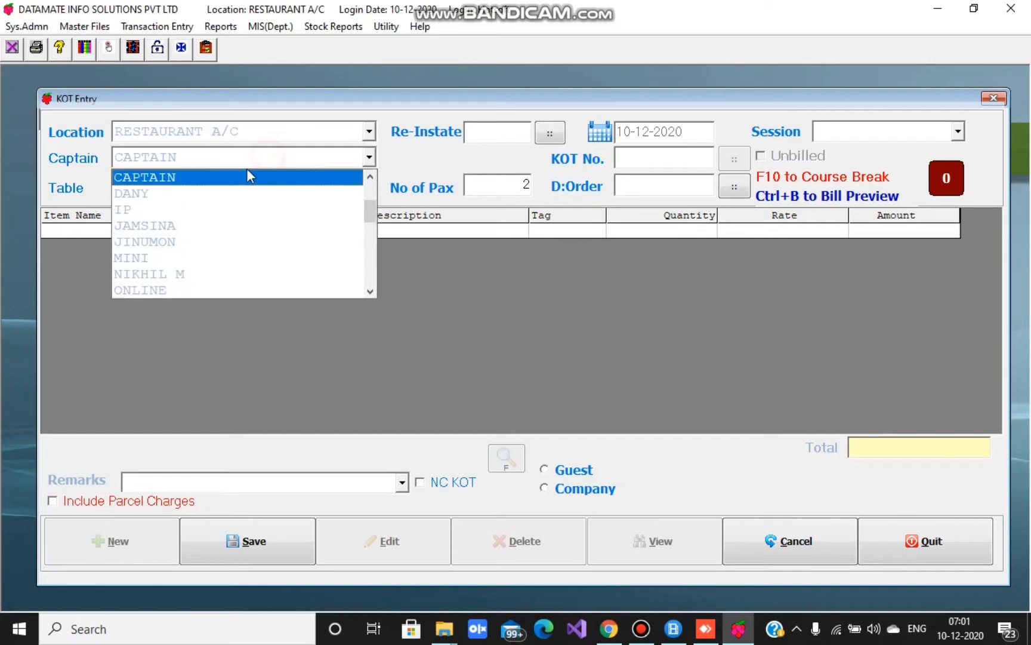
pyautogui.click(185, 179)
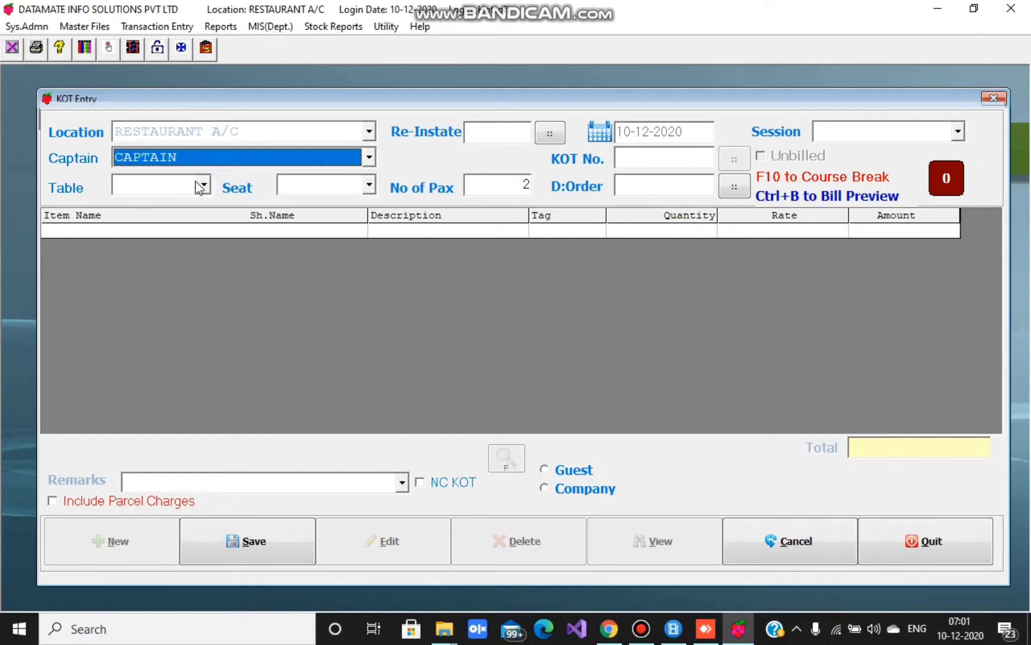
pyautogui.click(204, 185)
pyautogui.click(152, 203)
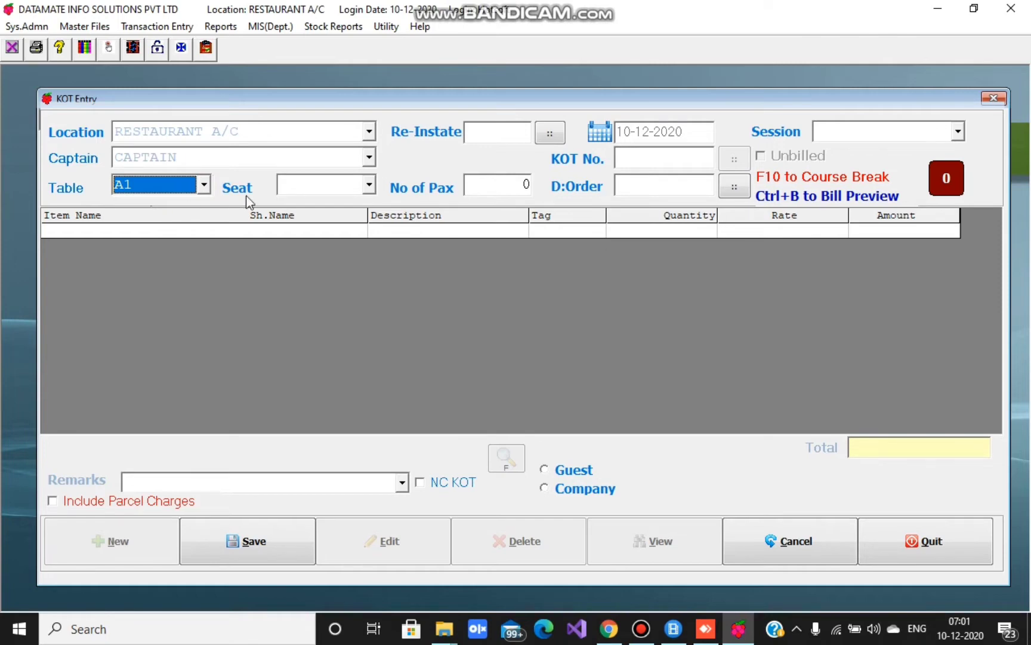
# - Set seat A and 2 pax, confirming the order as KOT No. 21
pyautogui.click(368, 184)
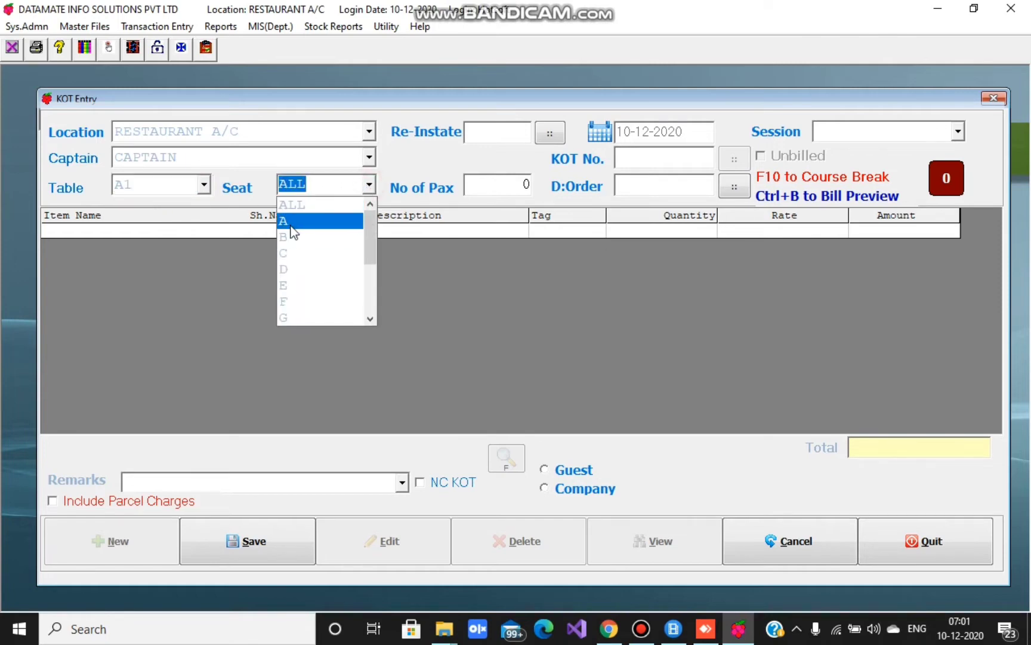
pyautogui.click(292, 222)
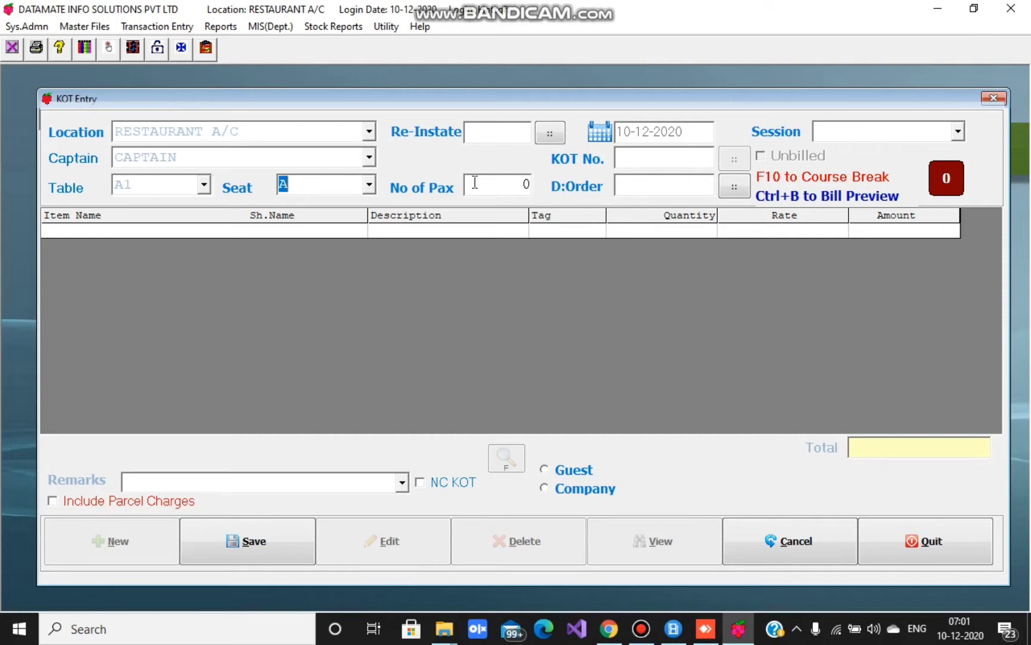
pyautogui.click(496, 185)
pyautogui.write('2')
pyautogui.press('Return')
pyautogui.press('Return')
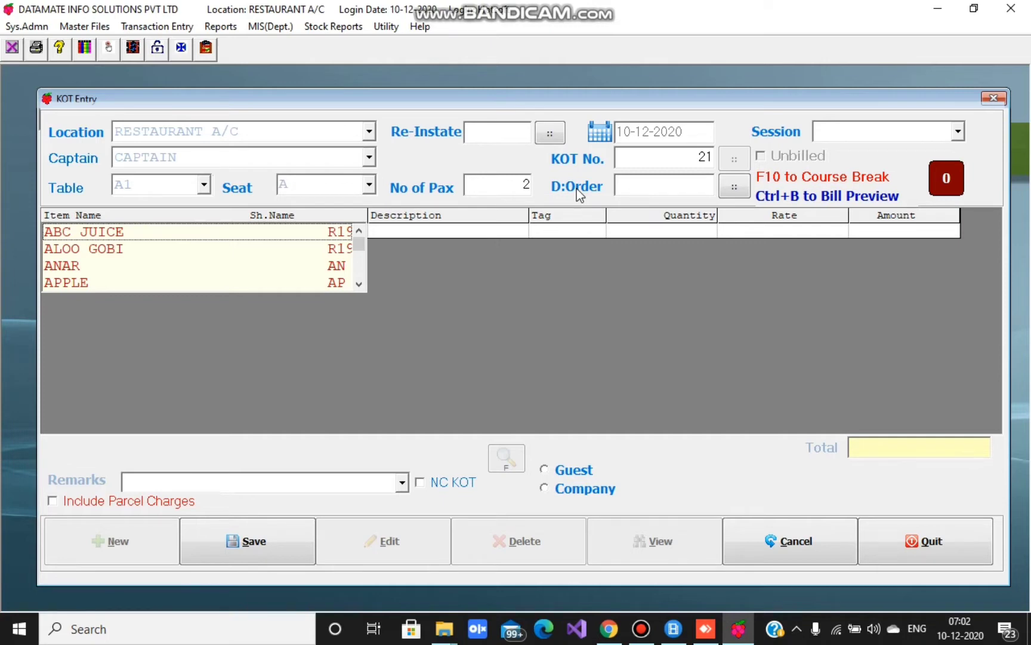
# - Toggle the item list to short-code order and back to name order, then open KOT Entry help
pyautogui.press('F2')
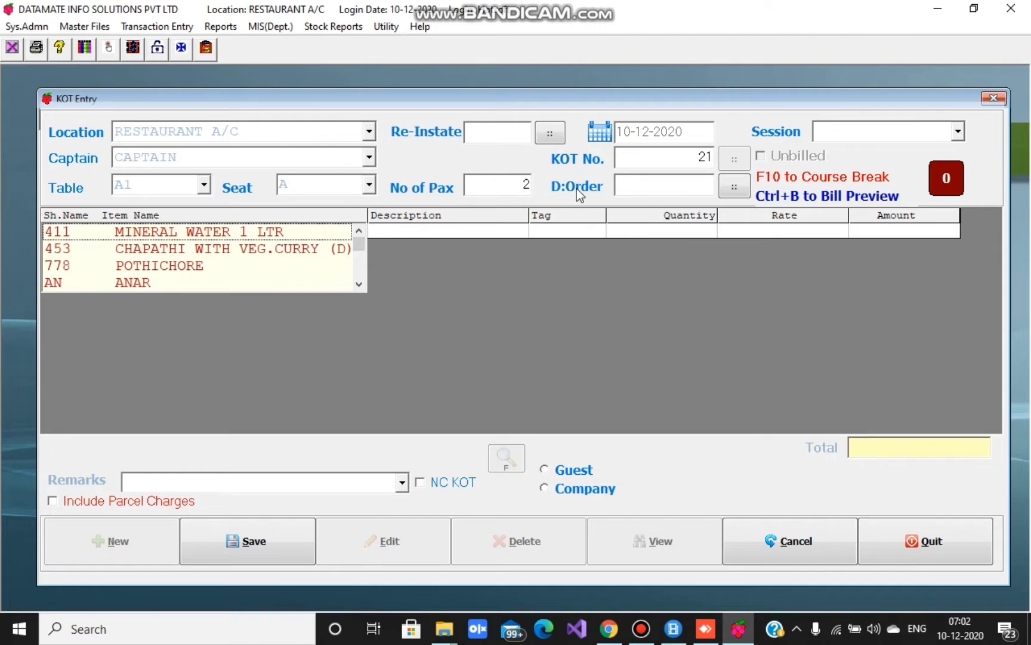
pyautogui.press('F2')
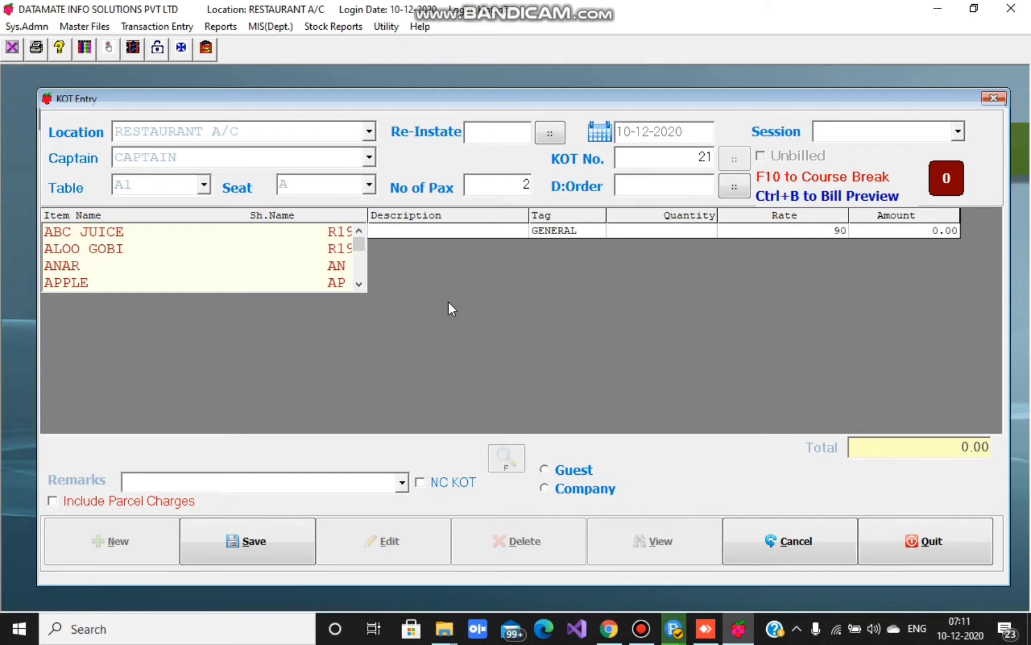
pyautogui.press('F1')
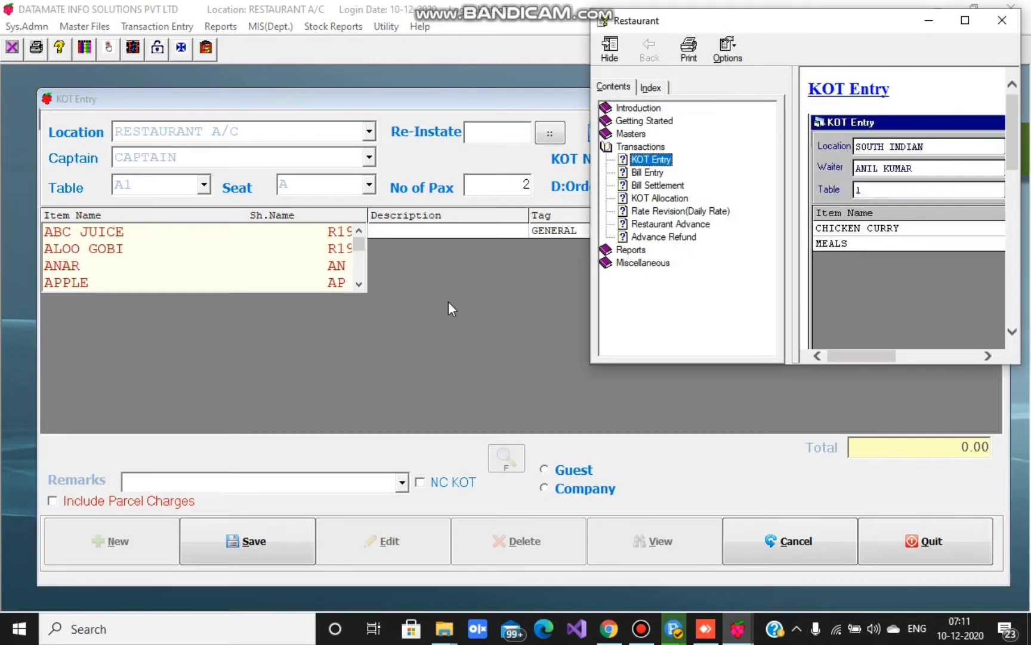
# - Close the Restaurant help window to return to the KOT Entry form for KOT 21
pyautogui.click(1000, 19)
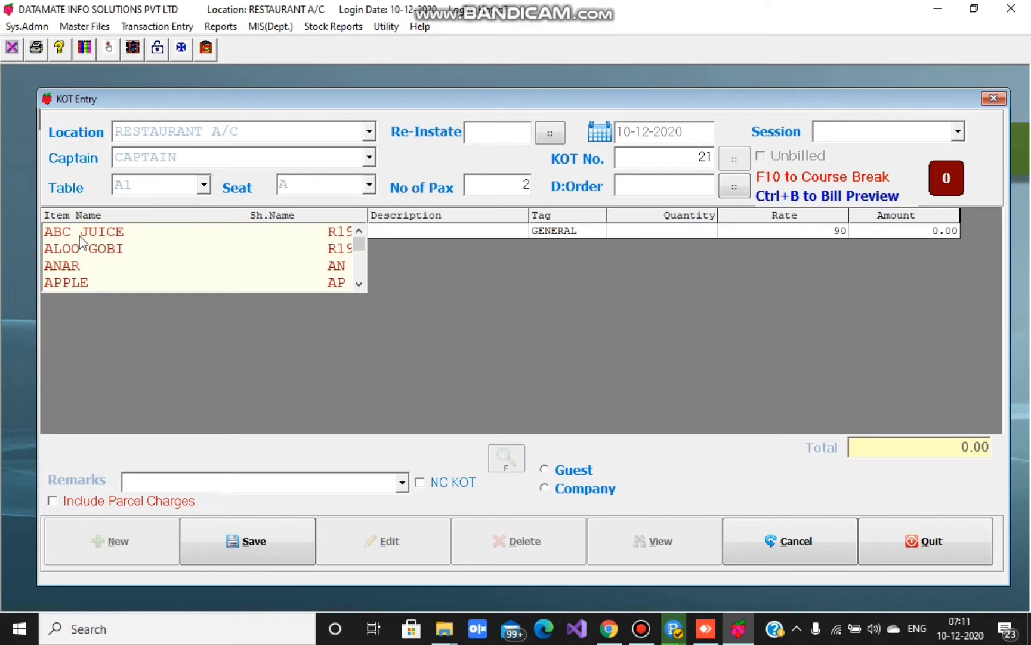
# - Add ABC JUICE described 'less sugar', quantity 2 at 90.00, totalling 180.00
pyautogui.click(112, 233)
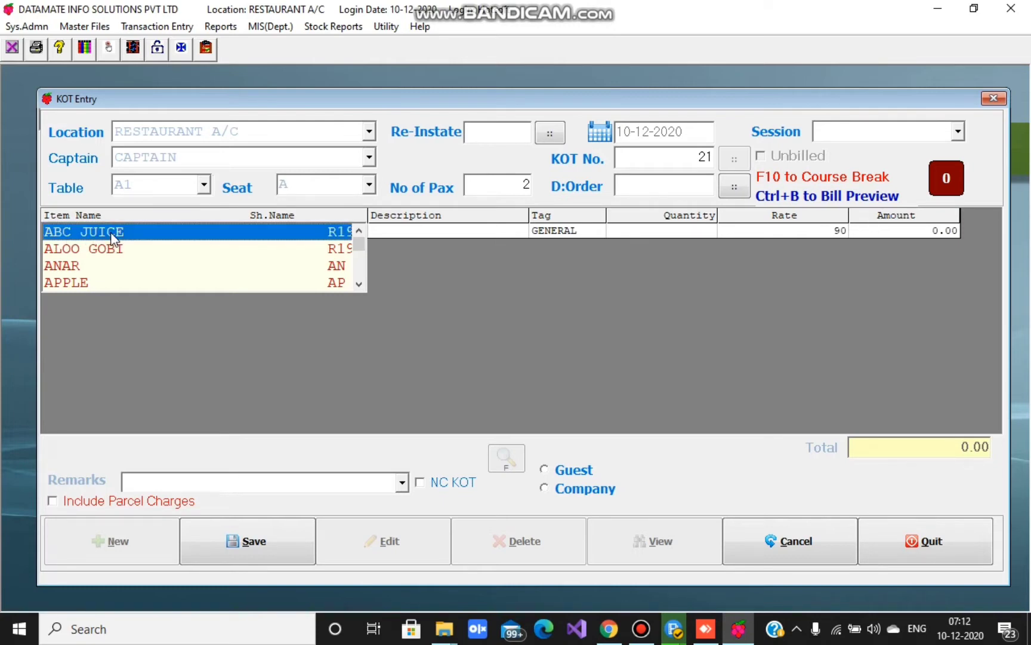
pyautogui.press('Return')
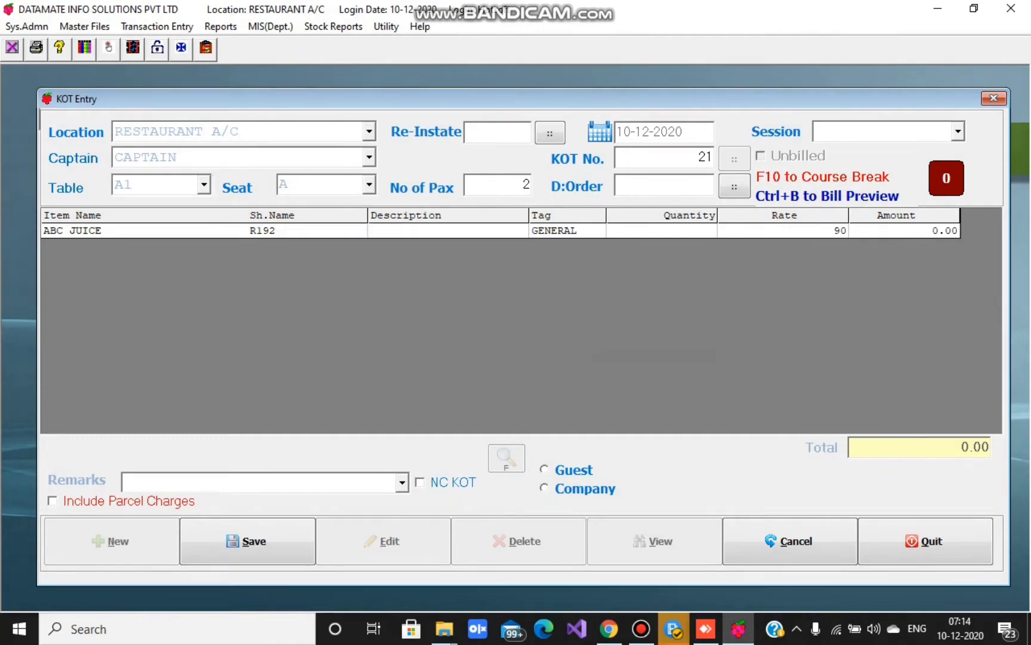
pyautogui.write('less sugar')
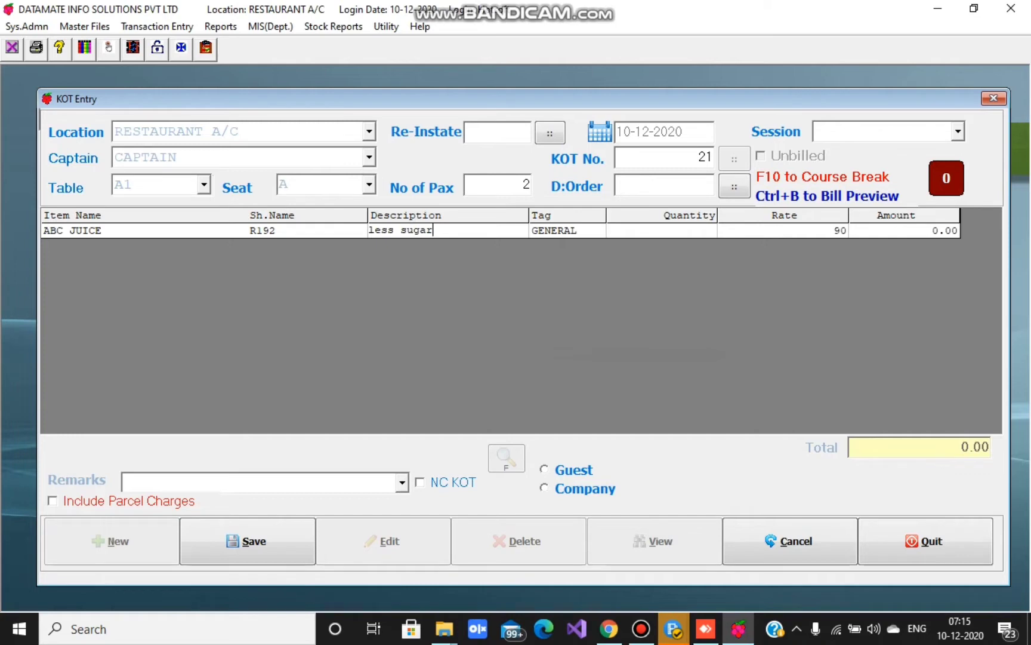
pyautogui.press('Return')
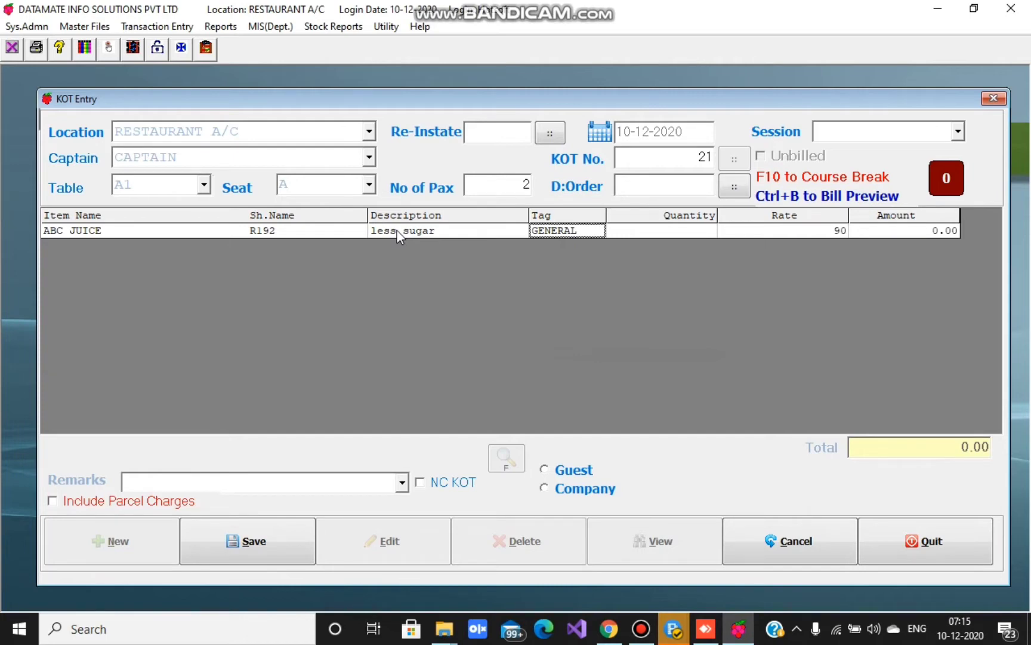
pyautogui.press('Return')
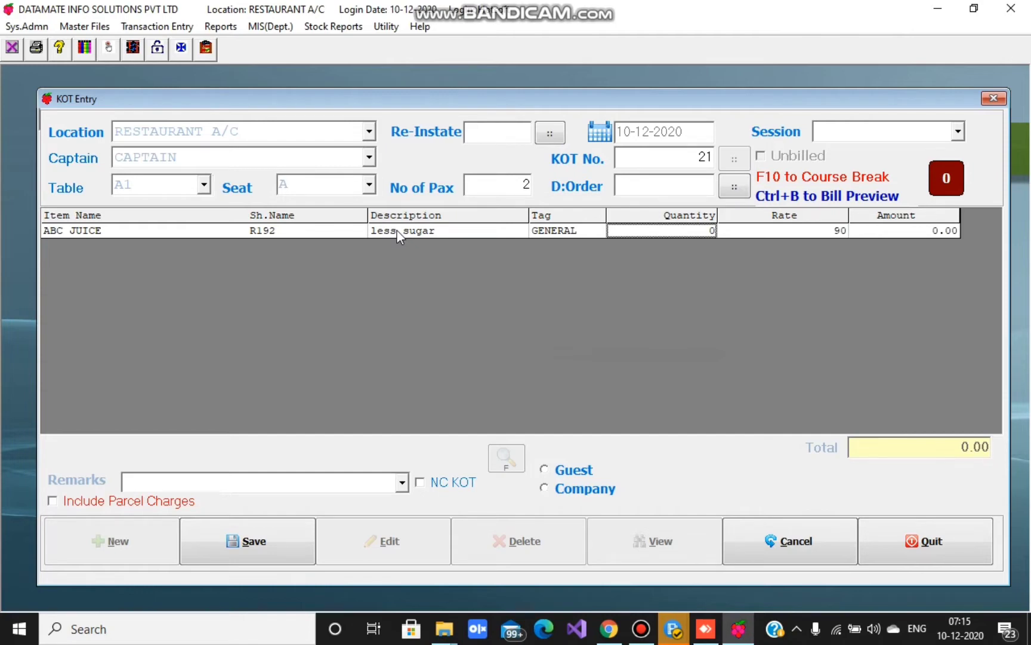
pyautogui.write('2')
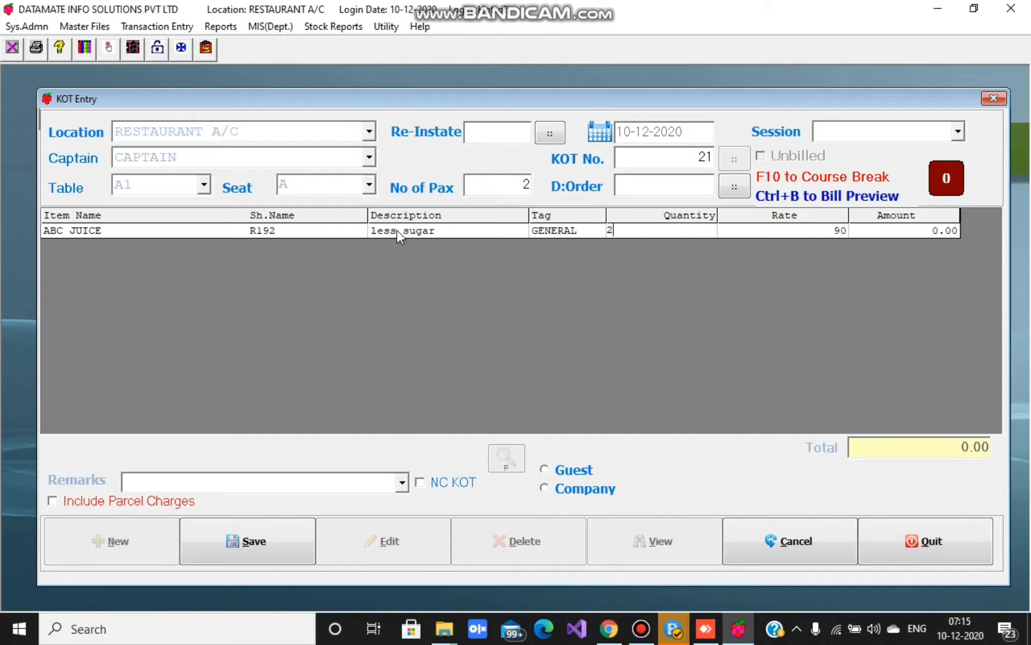
pyautogui.press('Return')
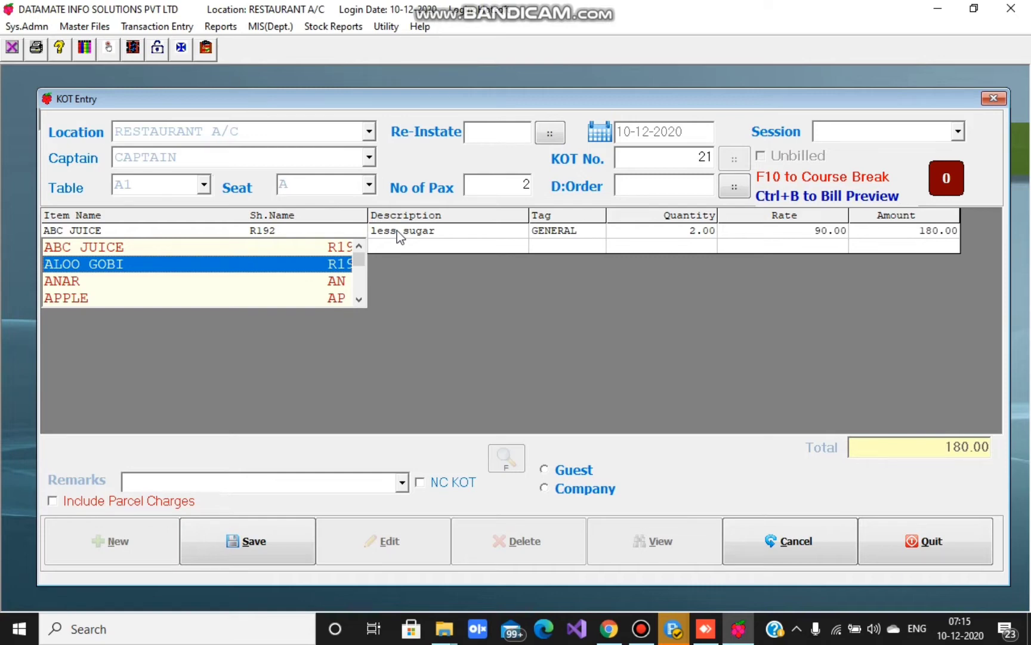
# - Add ALOO GOBI quantity 2 at 80.00 and ANAR quantity 1, bringing the KOT total to 340.00
pyautogui.press('Return')
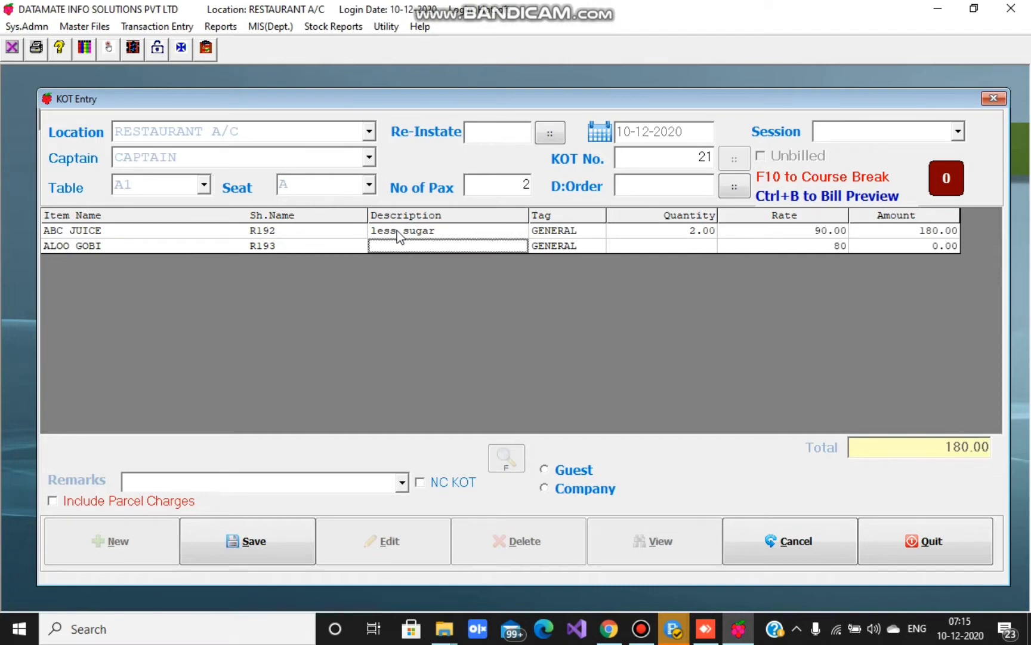
pyautogui.press('Return')
pyautogui.press('Return')
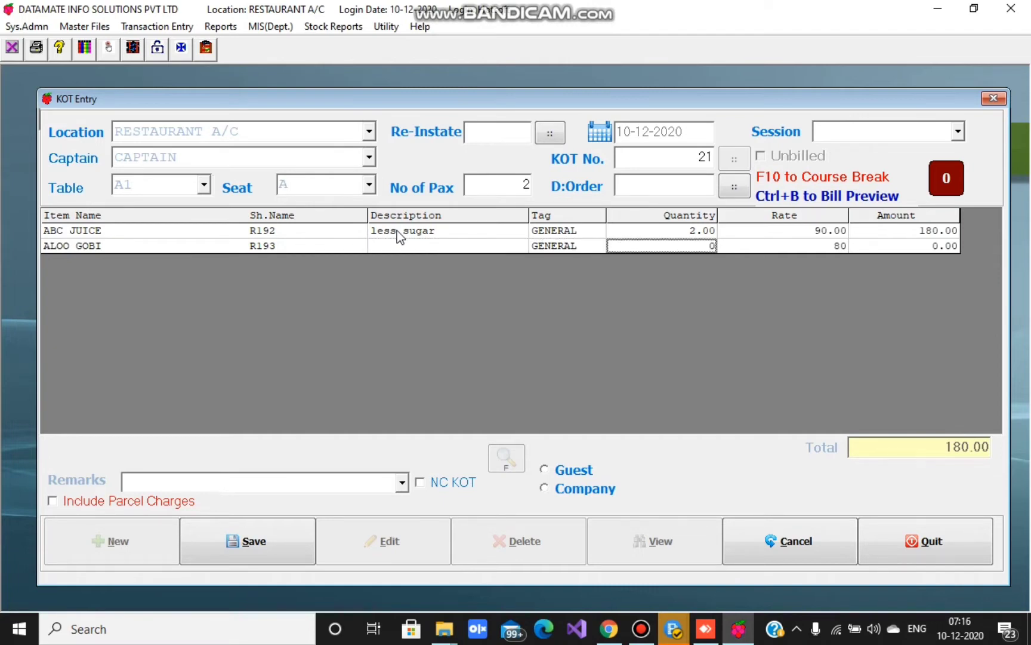
pyautogui.write('2')
pyautogui.press('Return')
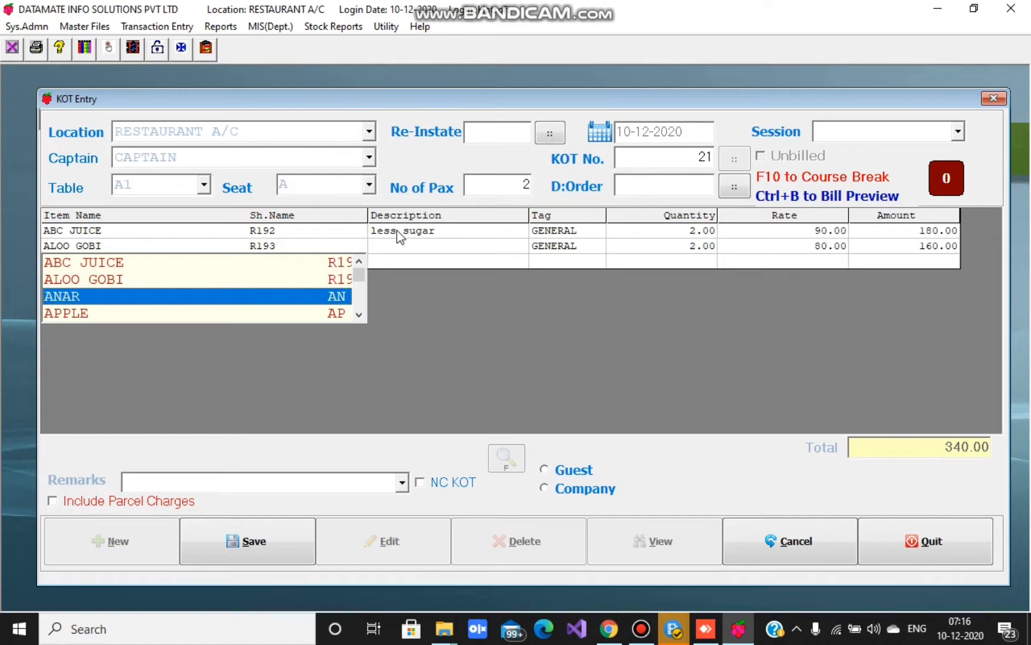
pyautogui.press('Return')
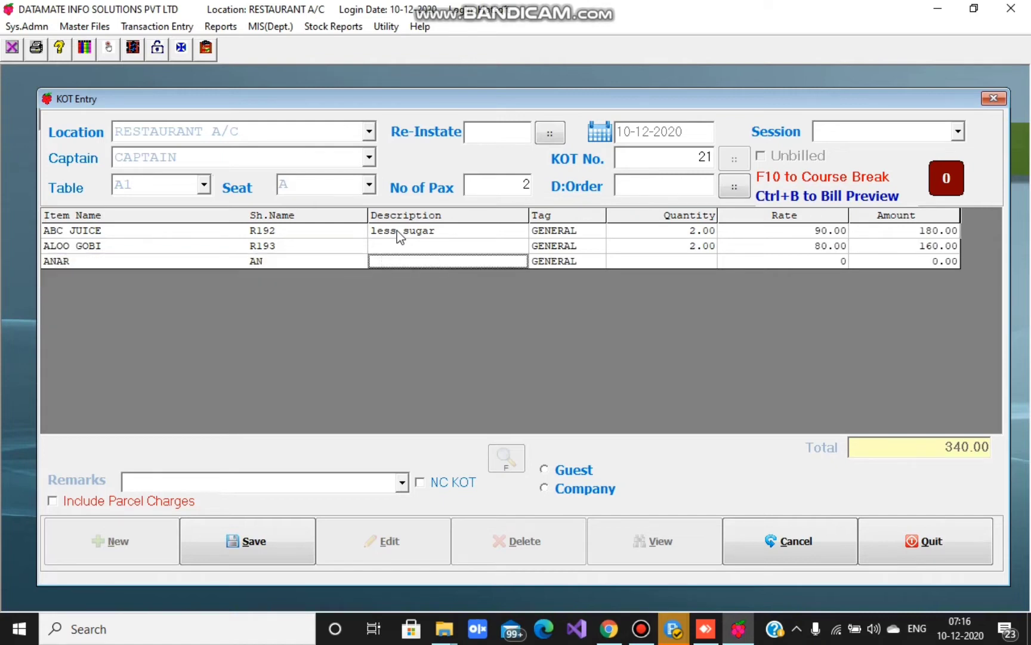
pyautogui.press('Return')
pyautogui.press('Return')
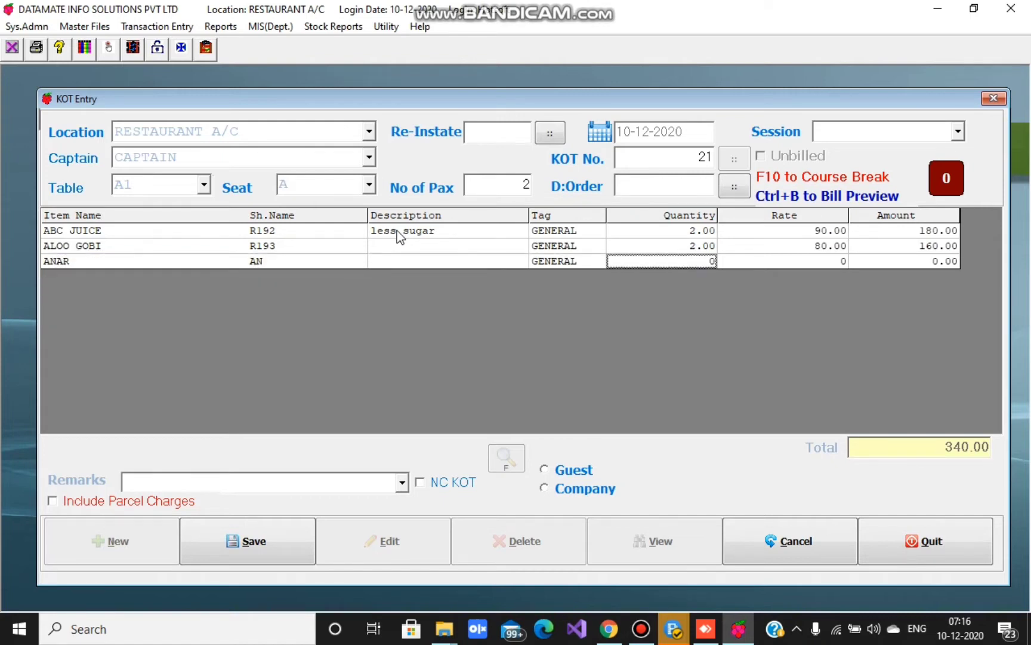
pyautogui.write('1')
pyautogui.press('Return')
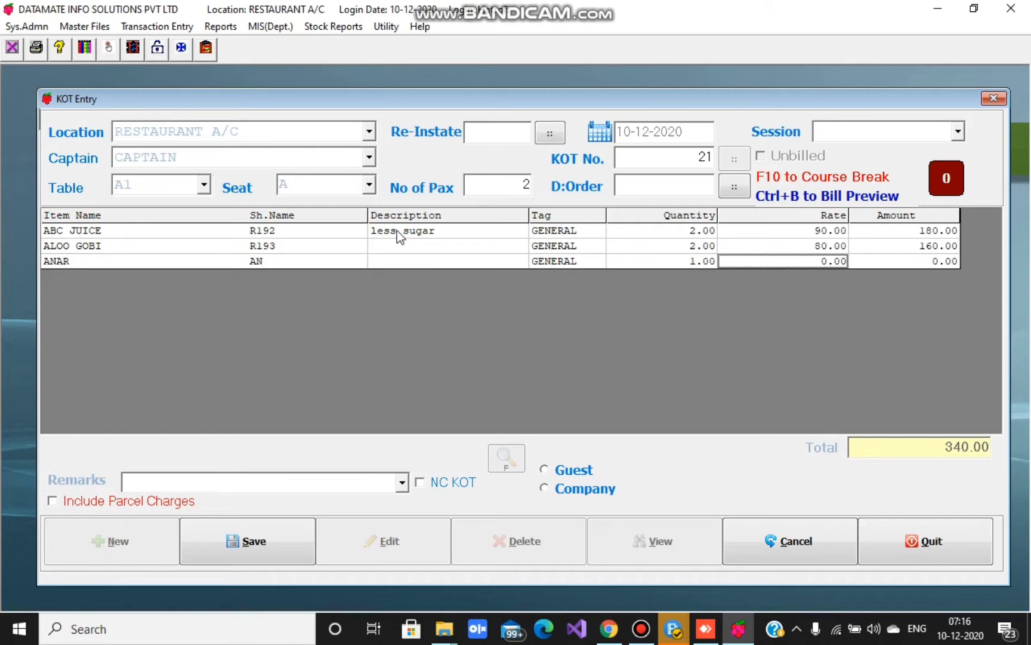
# - Replace KOT 21's first line with Arabic Beef Biriyani and set its quantity to 0
pyautogui.click(285, 237)
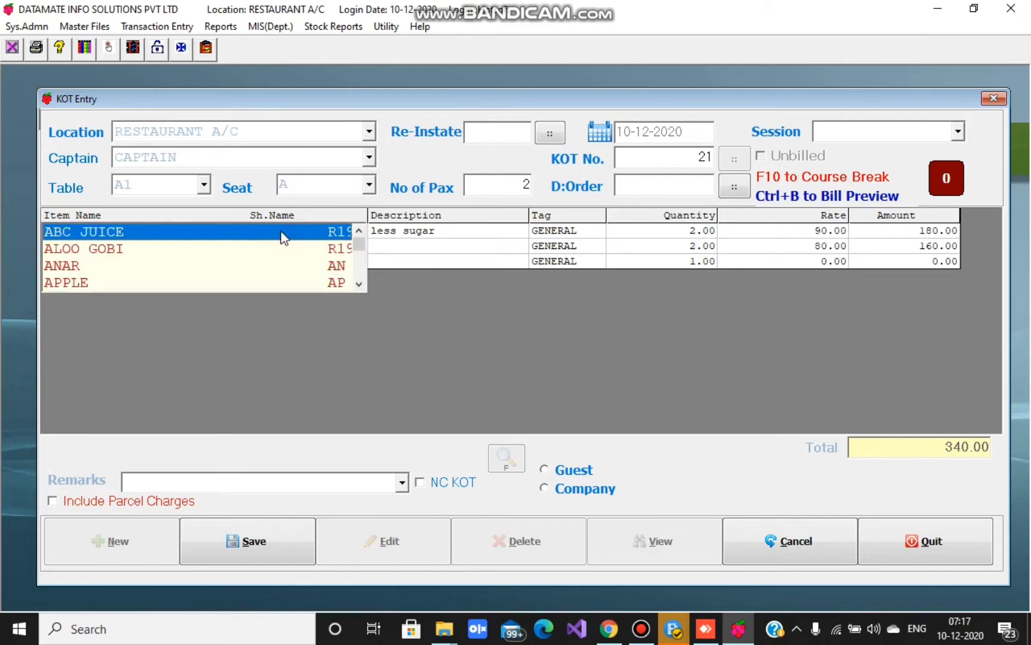
pyautogui.press('Down')
pyautogui.press('Down')
pyautogui.press('Down')
pyautogui.press('Down')
pyautogui.press('Down')
pyautogui.press('Down')
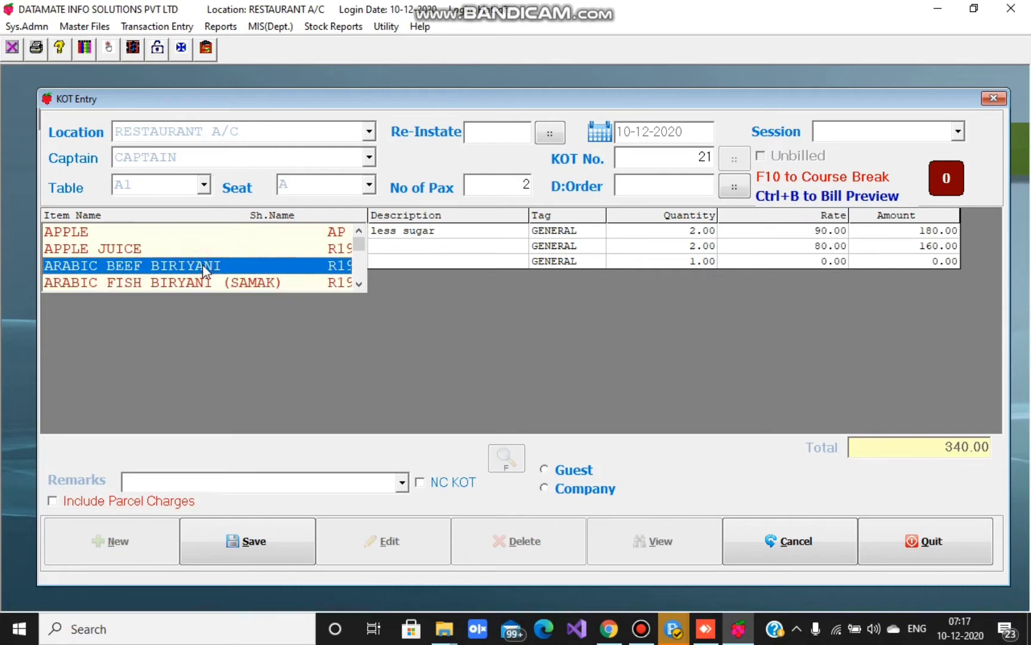
pyautogui.click(203, 266)
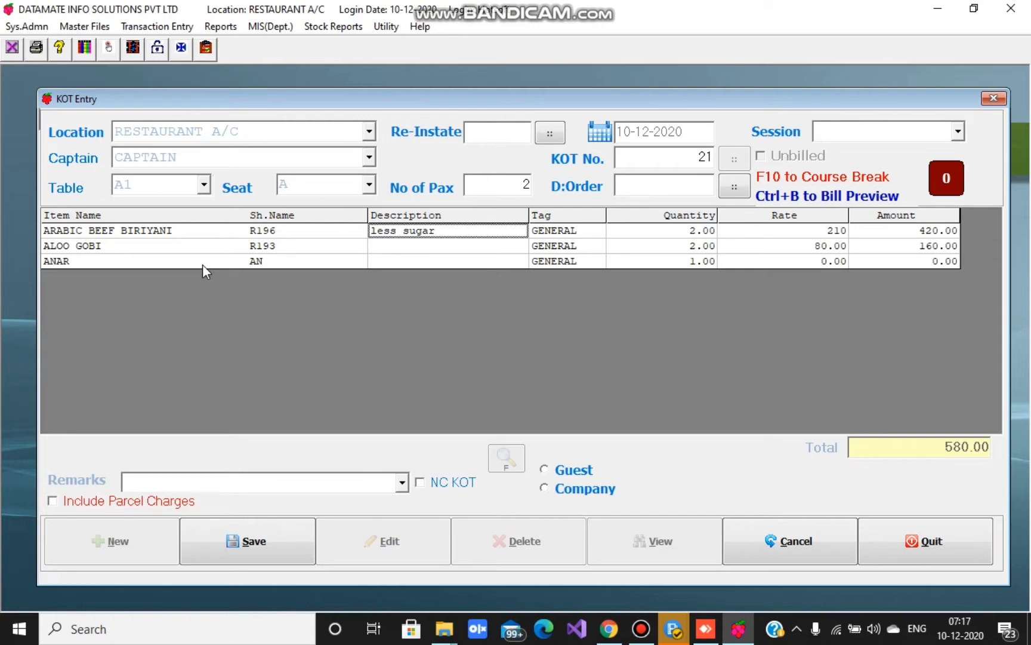
pyautogui.press('Return')
pyautogui.press('Return')
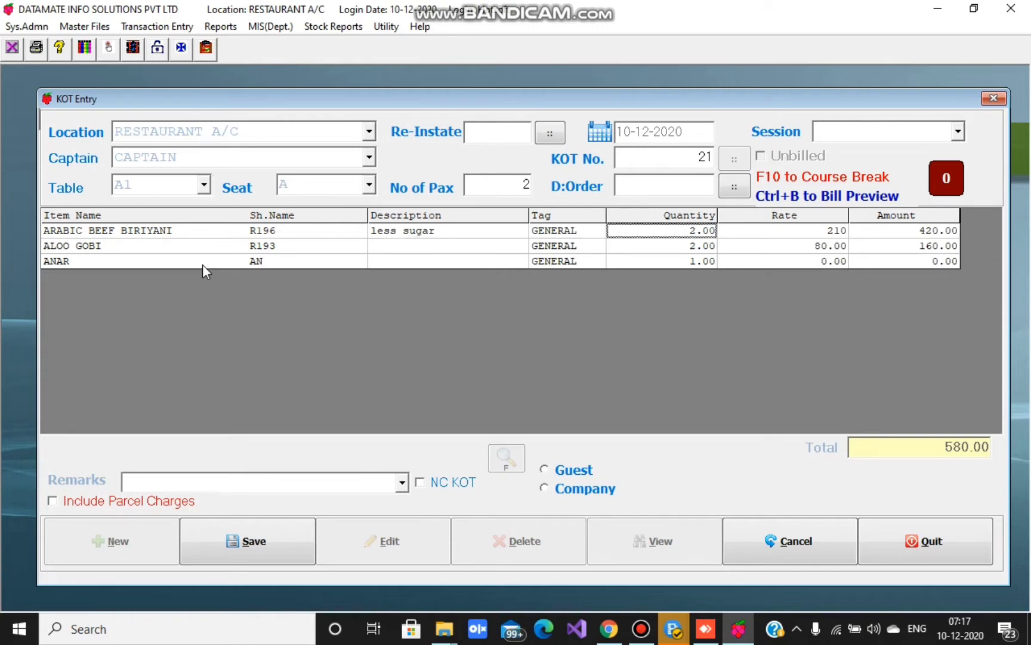
pyautogui.write('0')
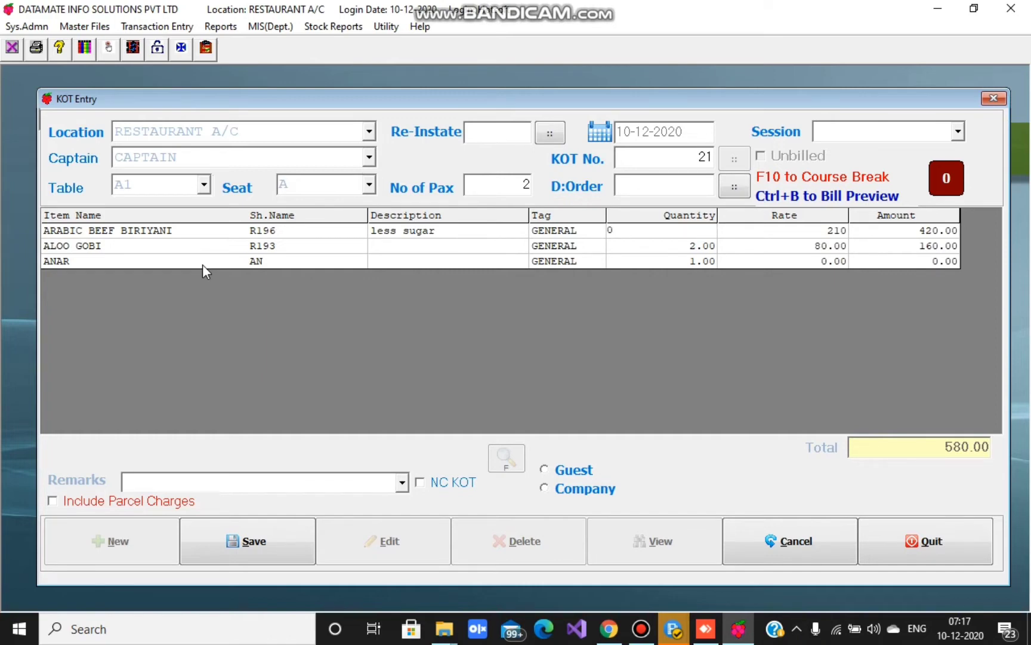
pyautogui.press('Return')
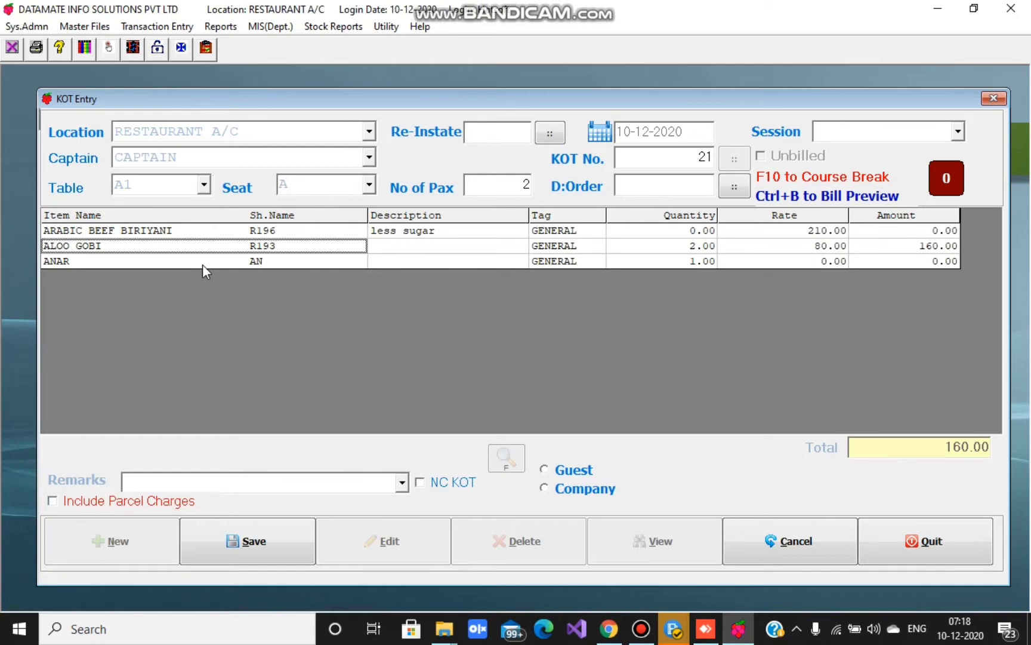
# - Delete the Aloo Gobi line and enter 'remarks' in the Remarks field
pyautogui.press('Delete')
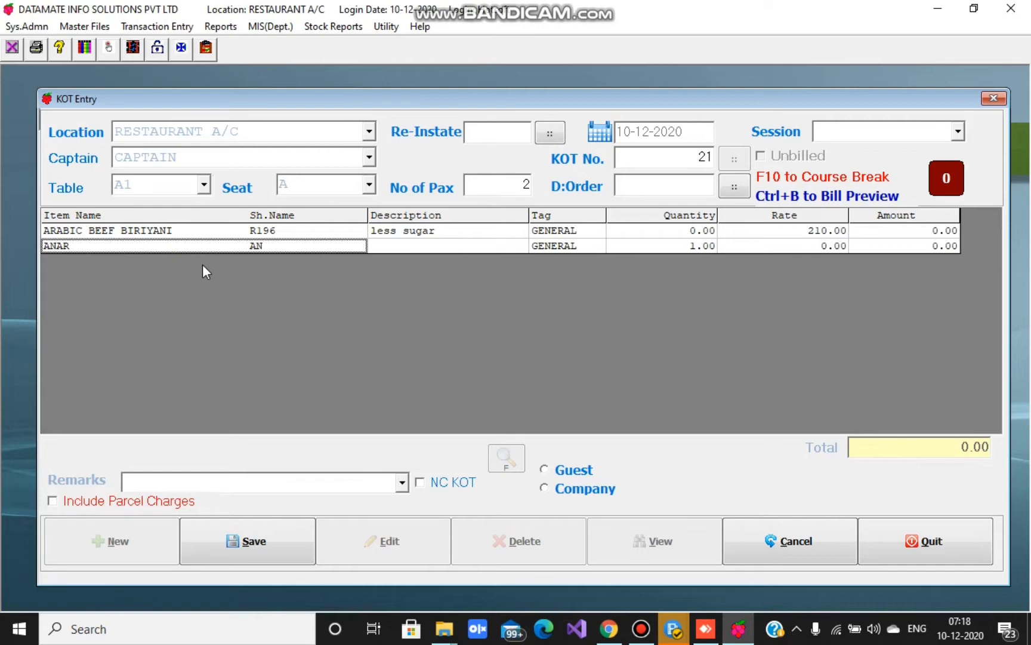
pyautogui.click(150, 481)
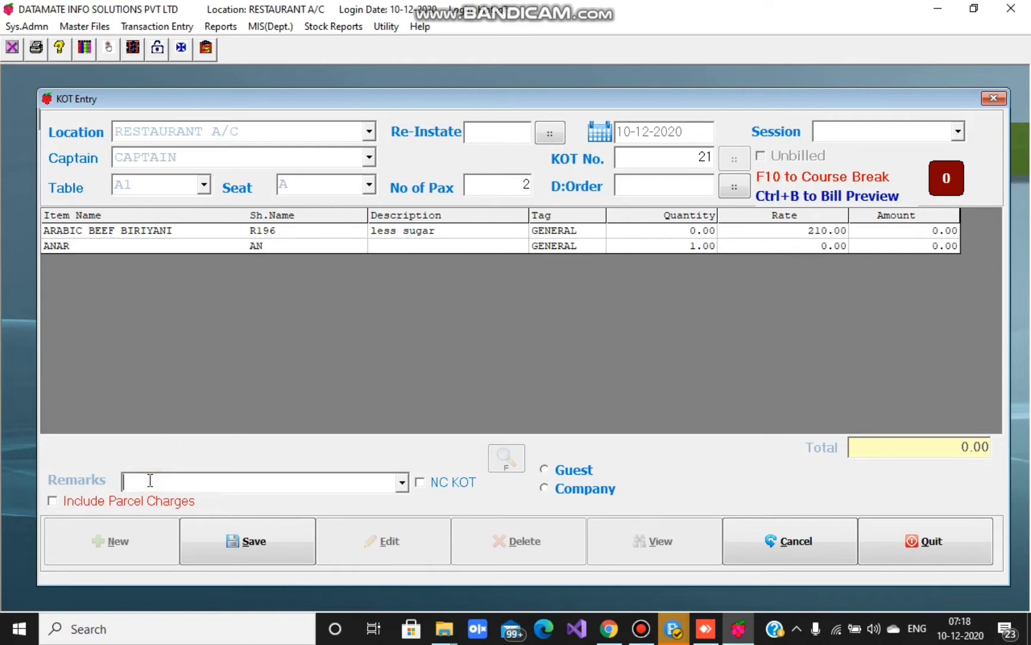
pyautogui.write('remarks')
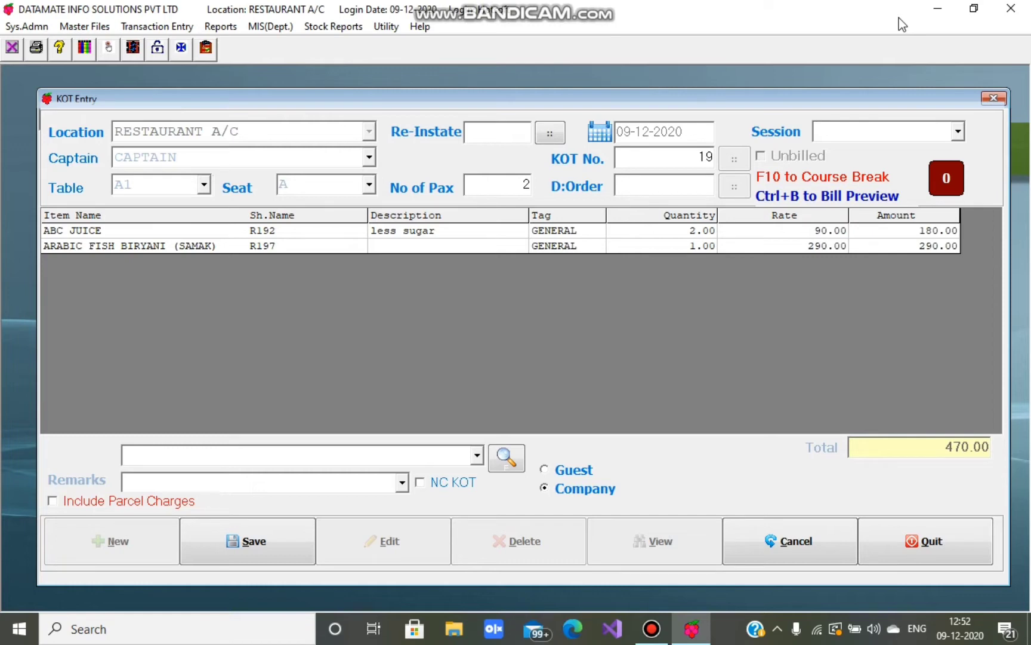
# - Preview the bill for the table A1 KOT and save the KOT
pyautogui.hotkey('ctrl', 'b')
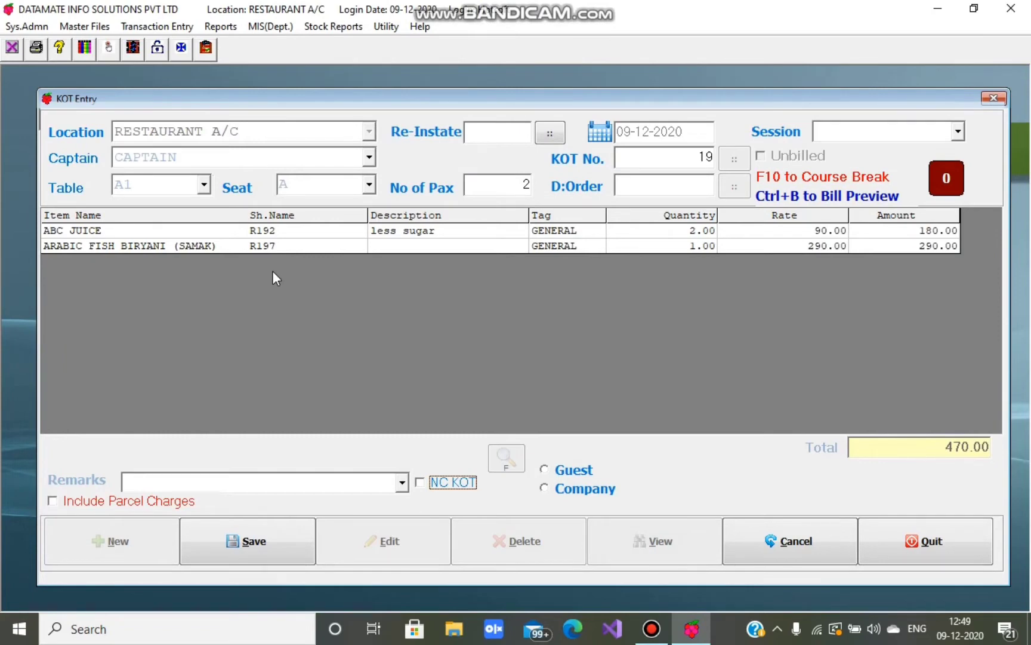
pyautogui.click(258, 545)
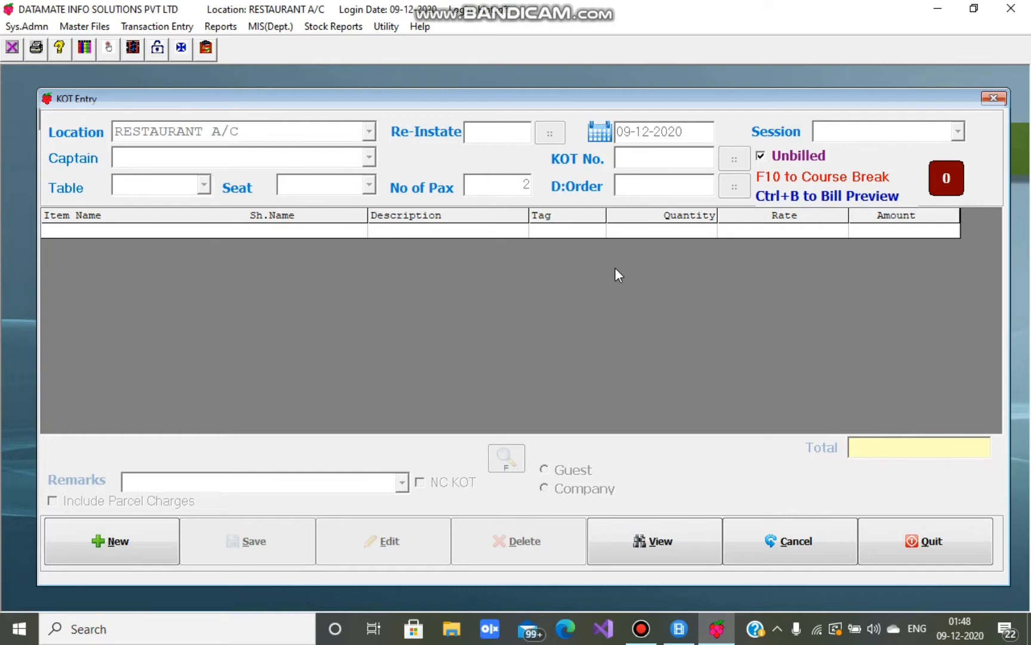
# - In View mode, load unbilled KOT 19 from the KOT list
pyautogui.click(652, 549)
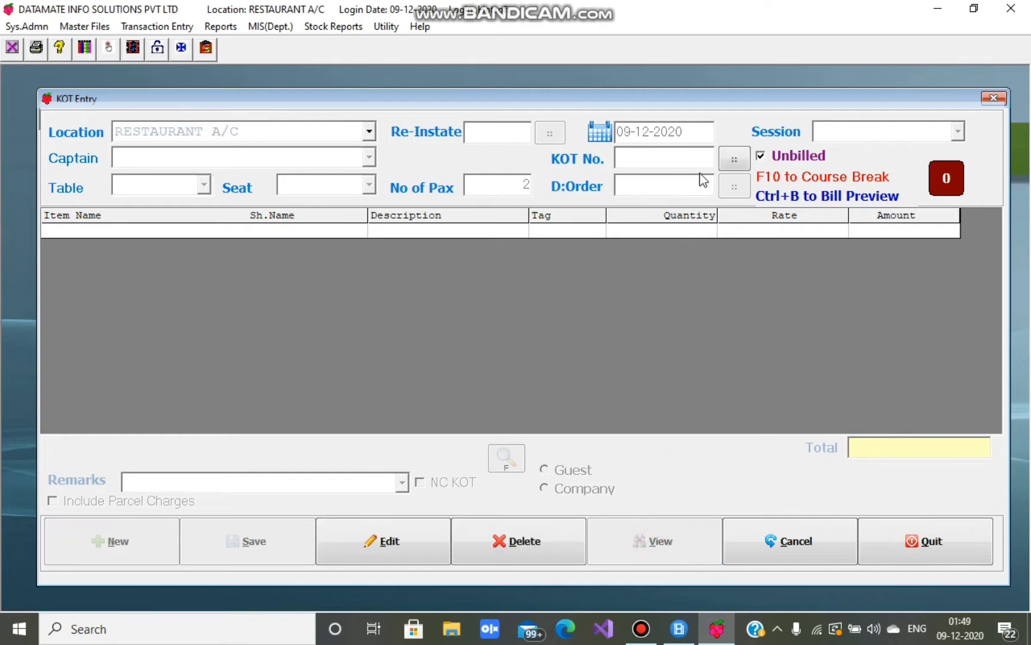
pyautogui.click(734, 160)
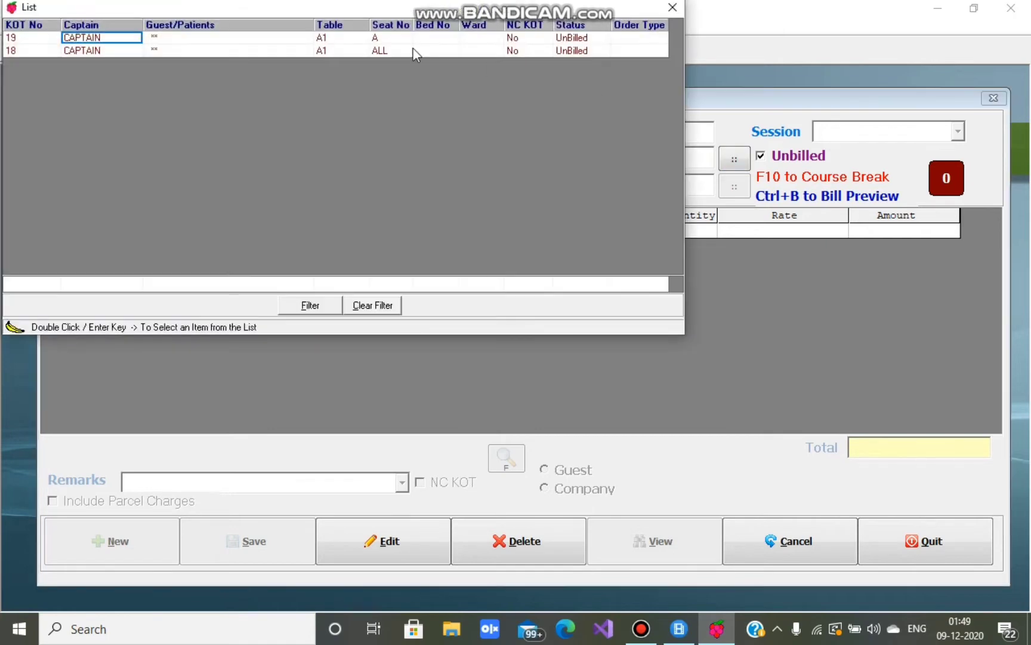
pyautogui.doubleClick(208, 43)
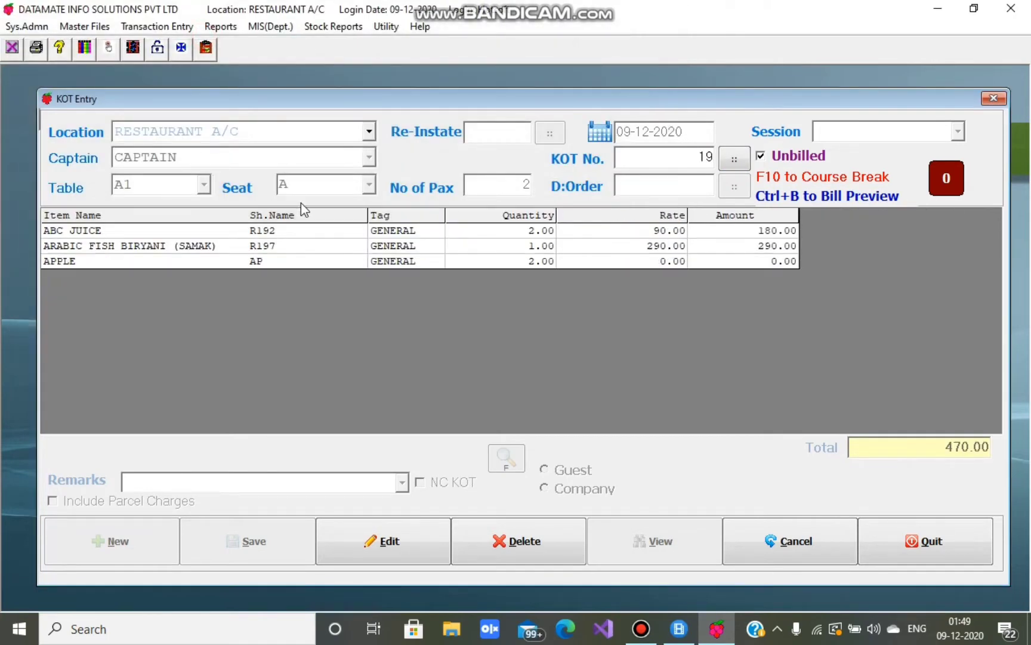
# - Put KOT 19 into edit mode
pyautogui.click(380, 540)
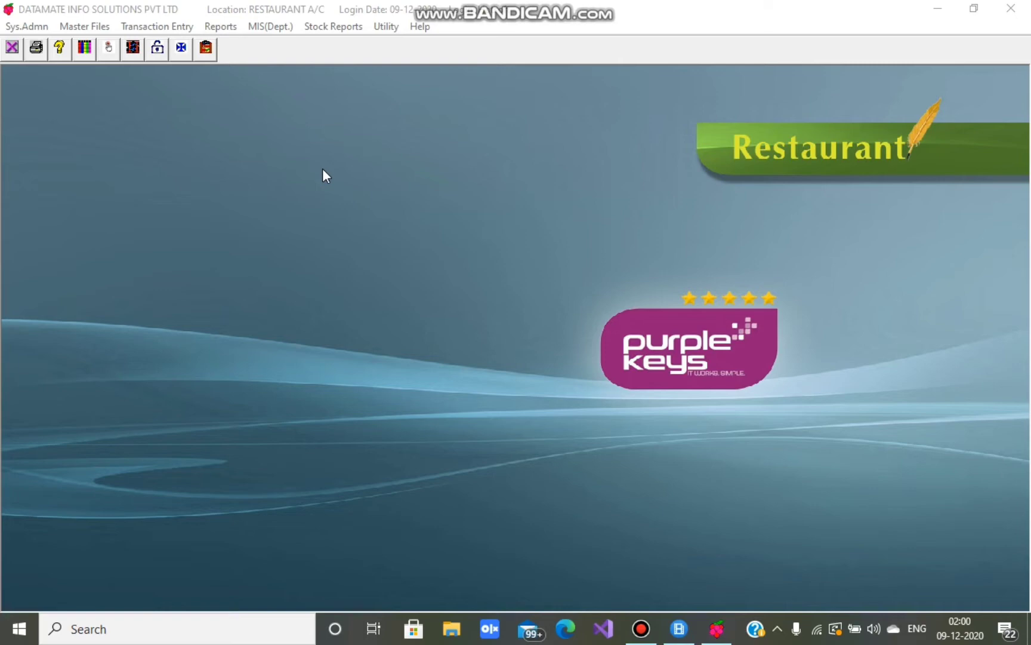
# - Open Bill Entry from the Transaction Entry menu
pyautogui.click(154, 27)
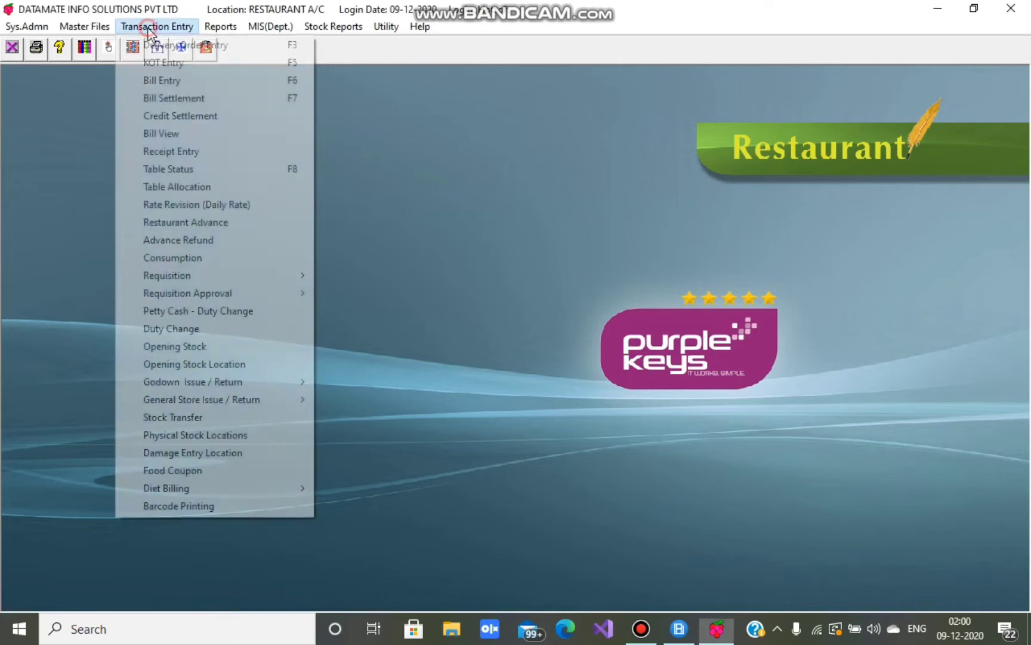
pyautogui.click(164, 81)
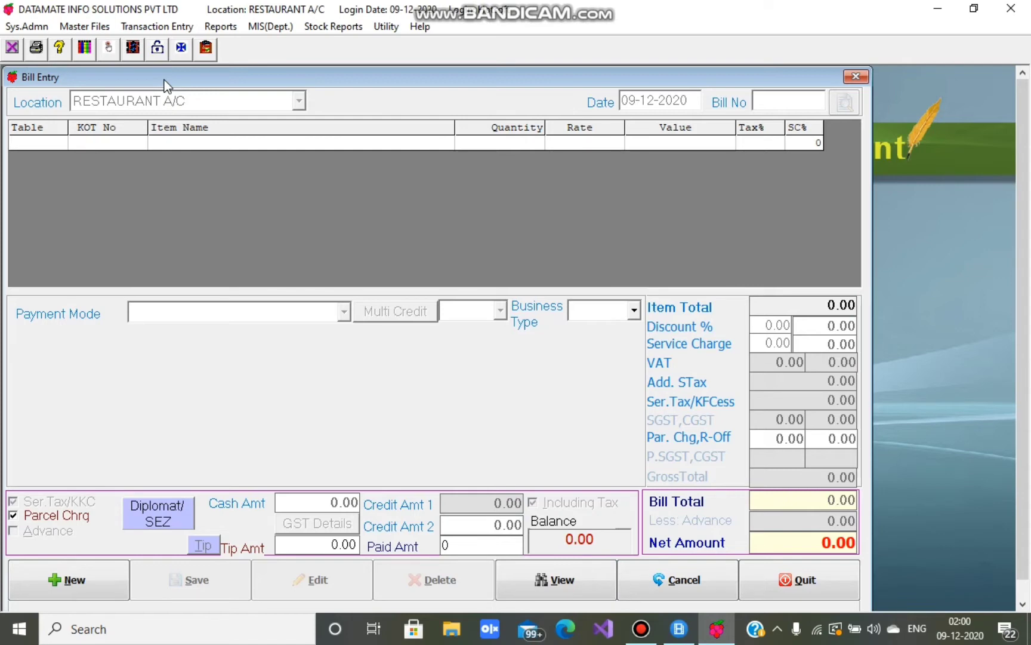
# - Start a new bill with table A1 selected, adding and then removing table A2
pyautogui.click(91, 579)
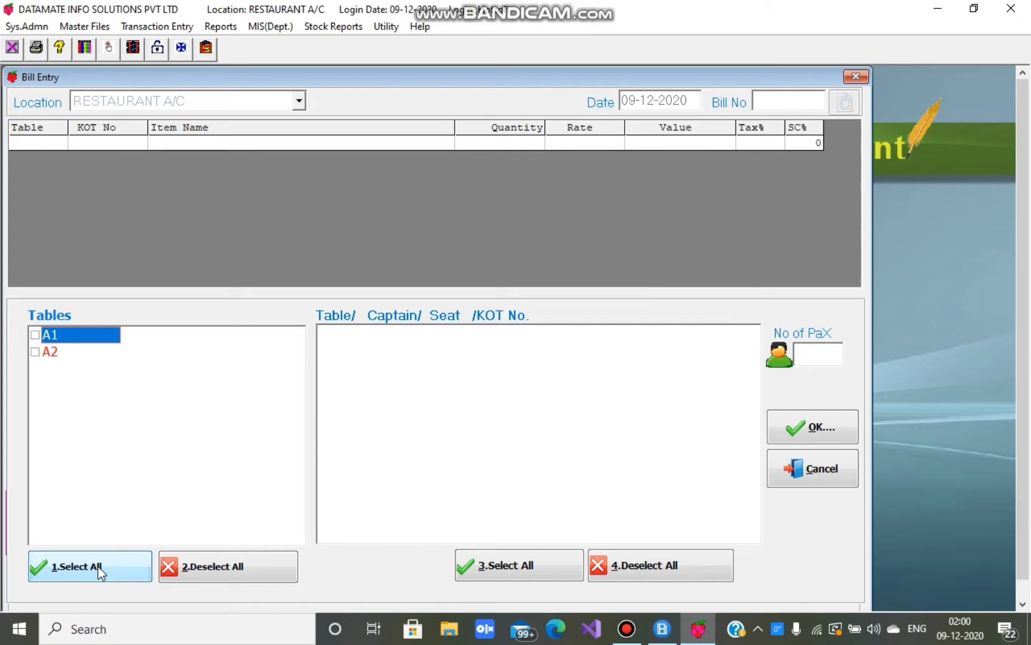
pyautogui.click(34, 336)
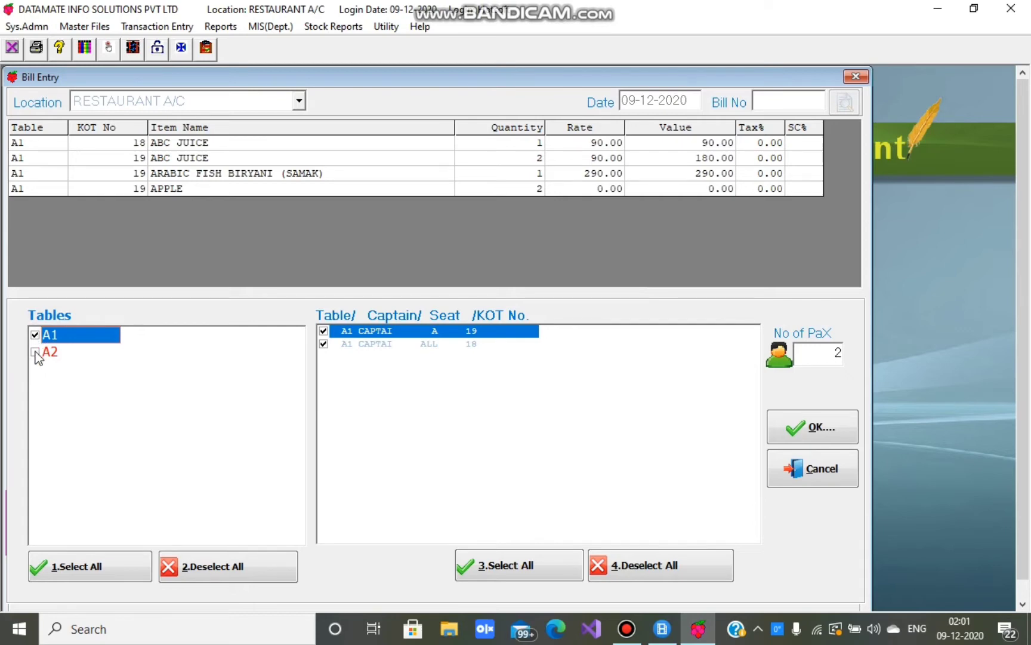
pyautogui.click(35, 352)
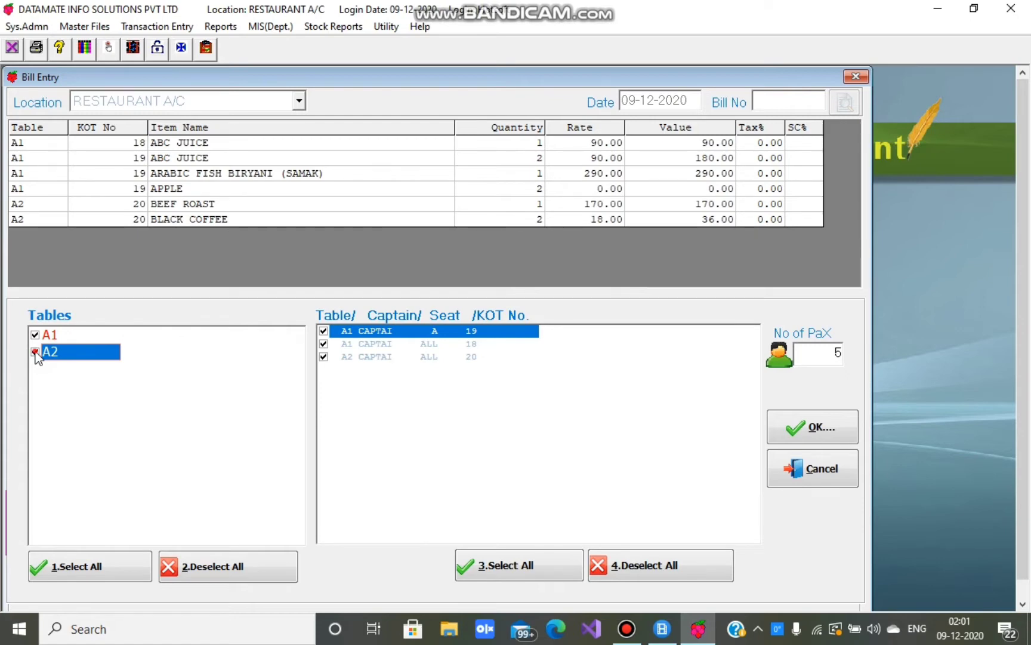
pyautogui.click(36, 352)
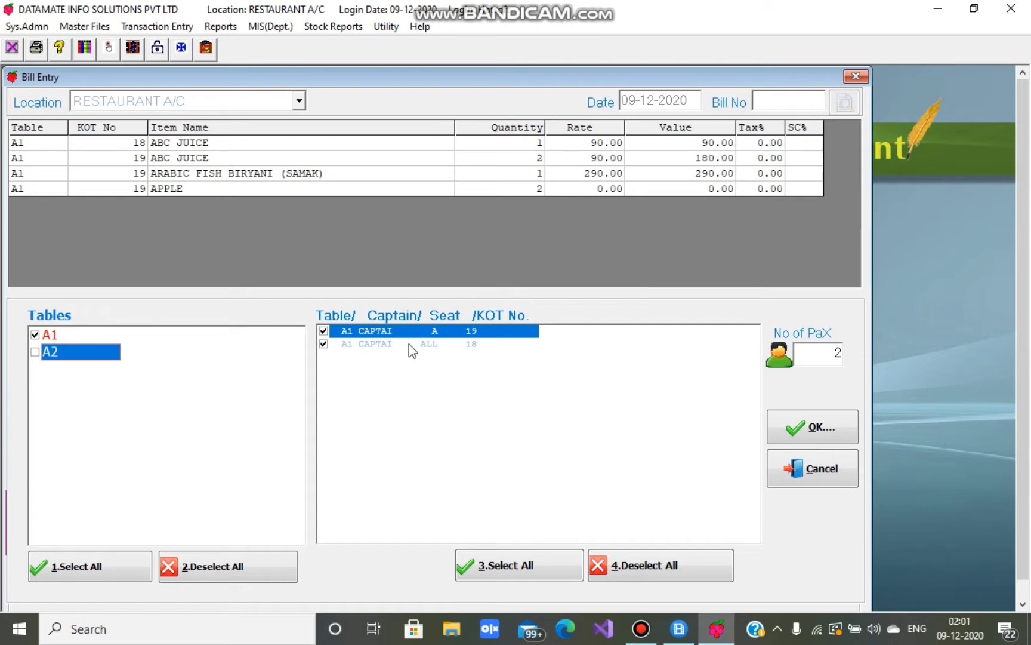
# - Leave only KOT 19 ticked in the KOT list, excluding KOT 18
pyautogui.click(479, 345)
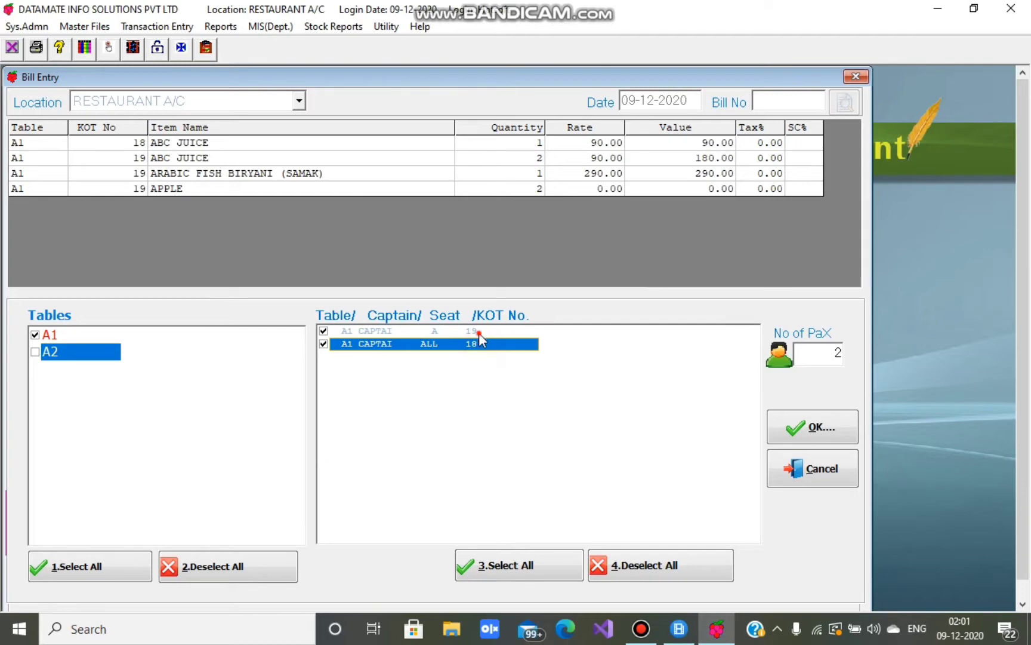
pyautogui.click(479, 333)
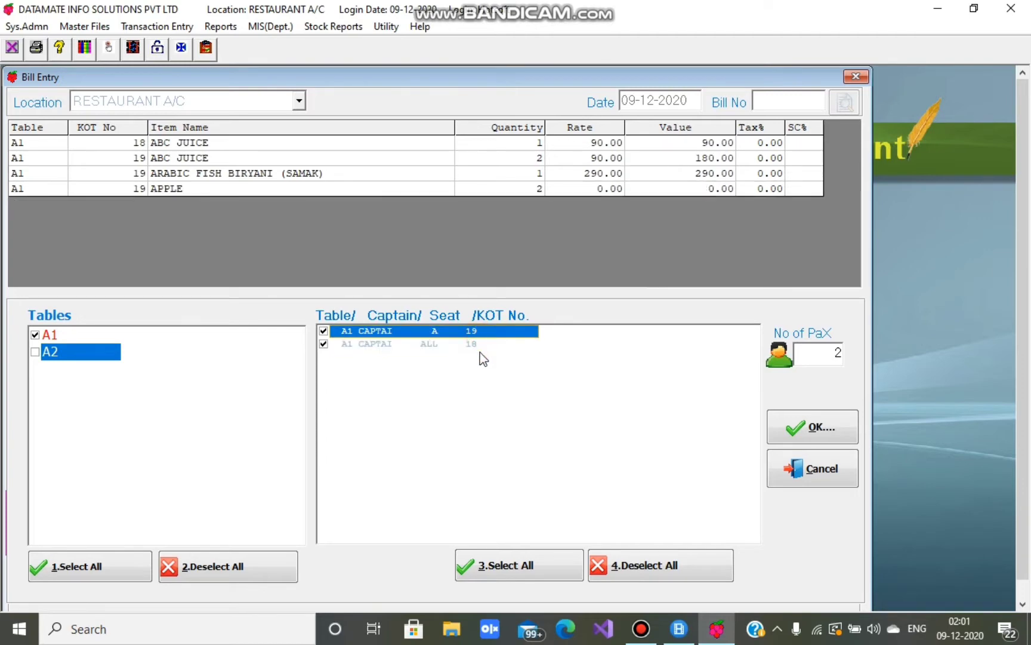
pyautogui.click(324, 345)
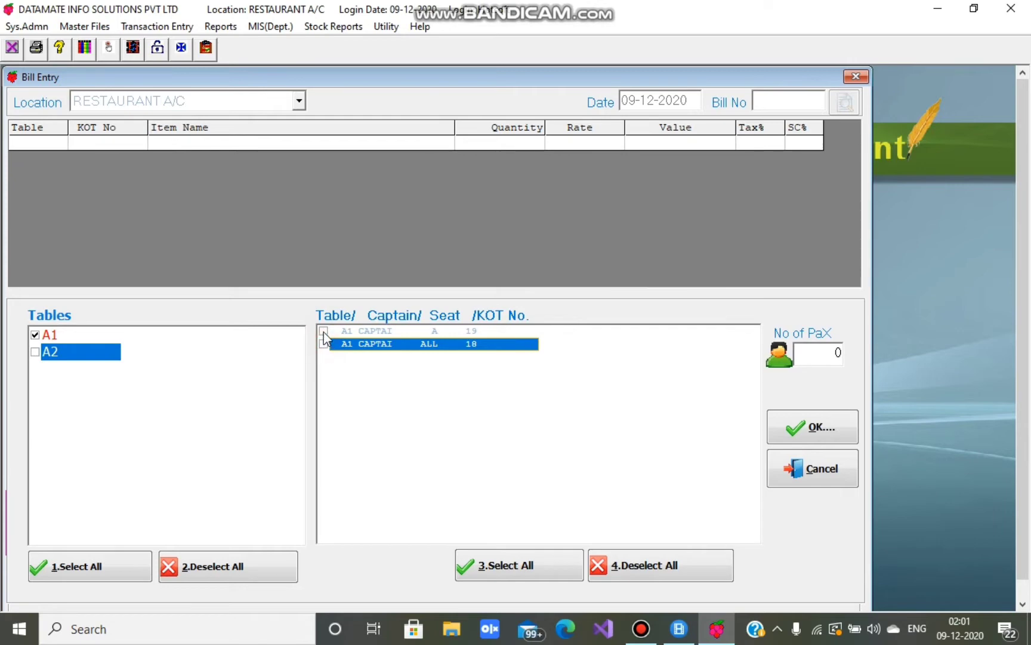
pyautogui.click(323, 332)
pyautogui.click(323, 344)
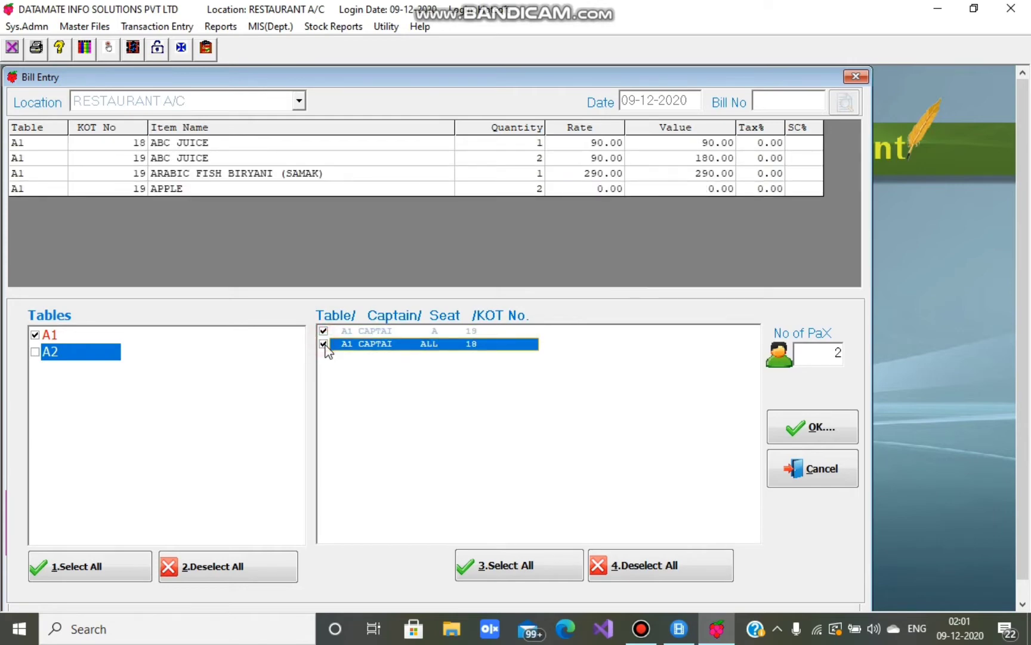
pyautogui.click(324, 344)
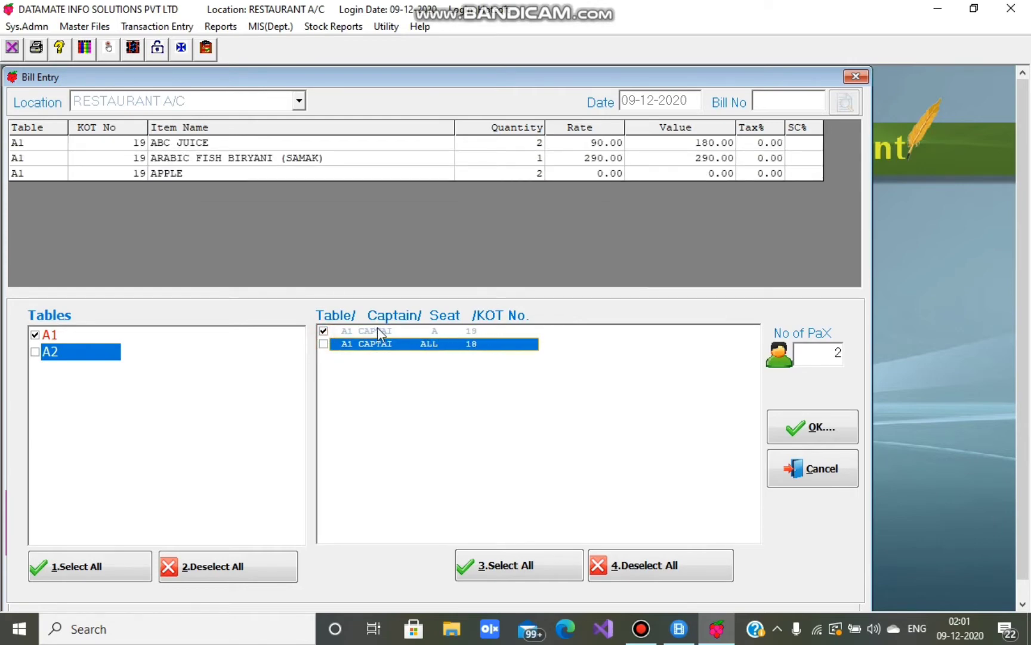
pyautogui.click(322, 332)
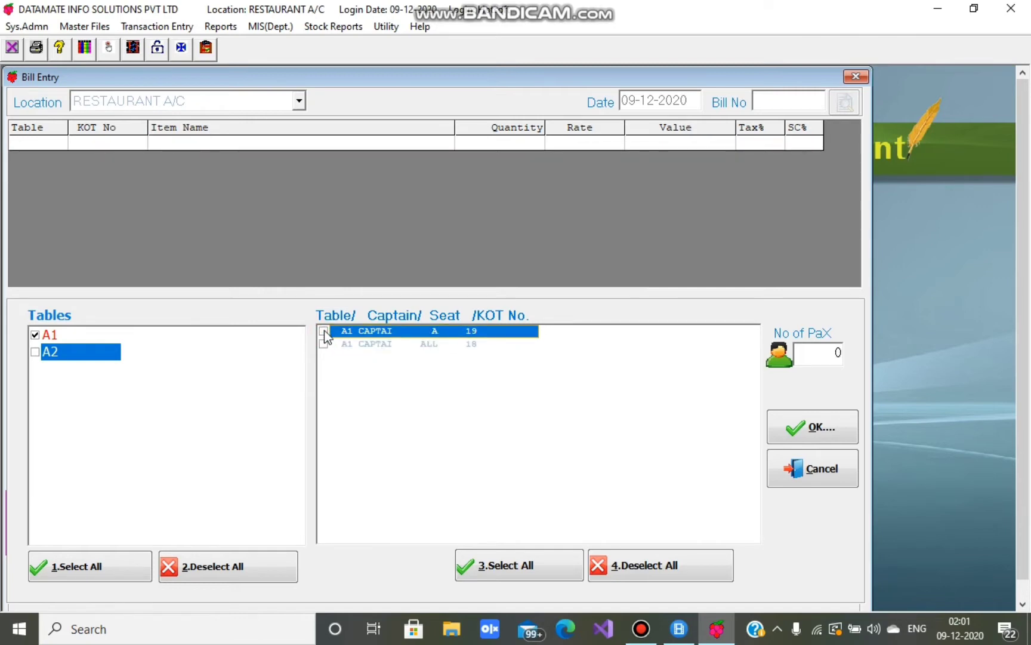
pyautogui.click(323, 331)
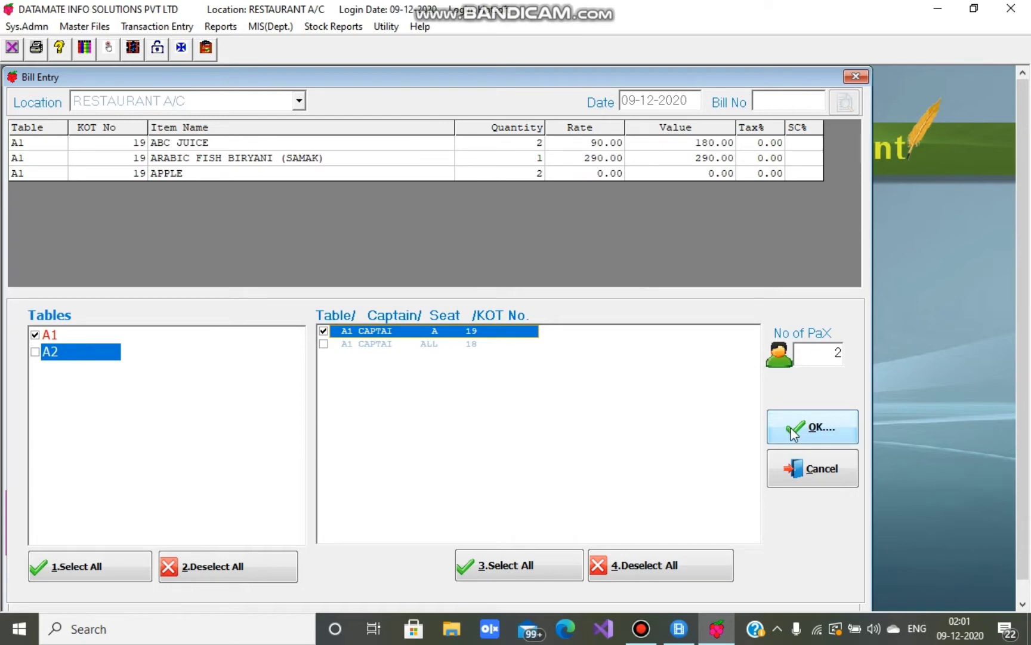
# - Confirm the KOT 19 selection and price Apple at 100 for quantity 2
pyautogui.click(811, 428)
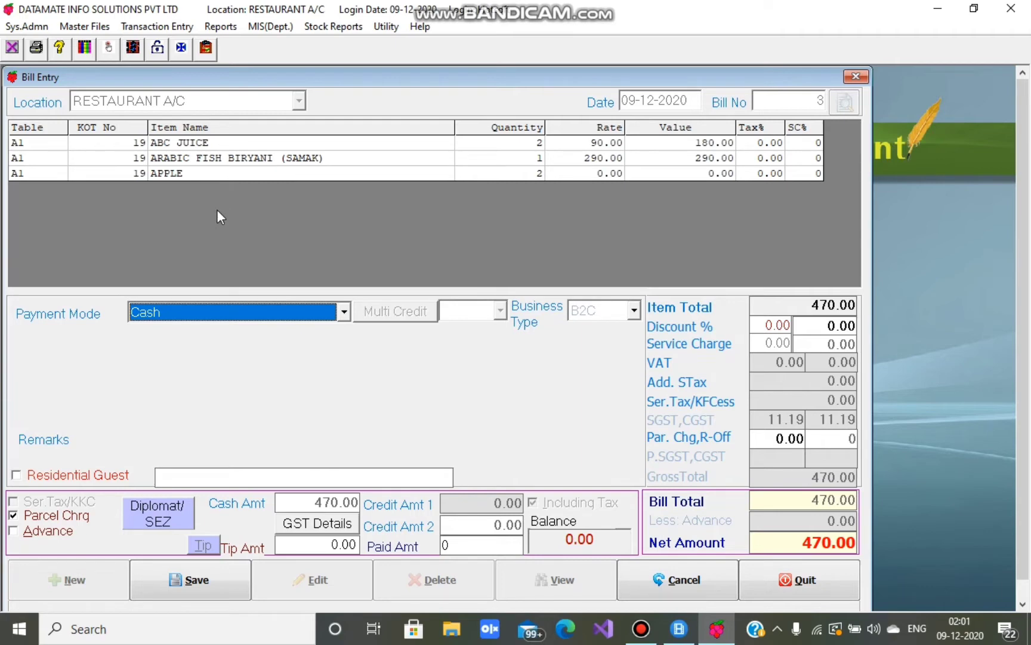
pyautogui.click(366, 173)
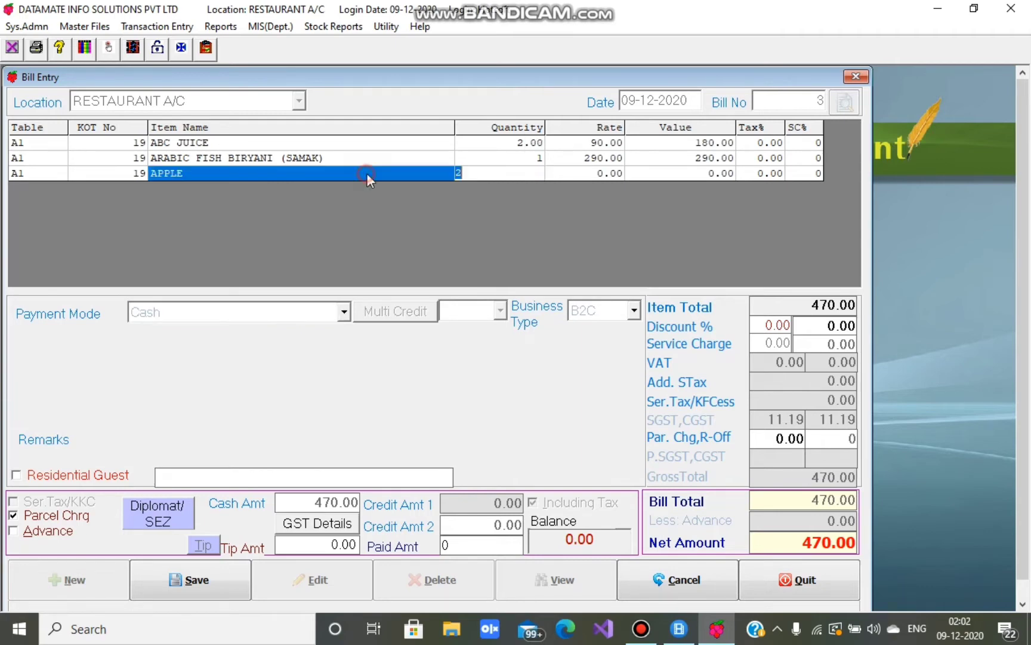
pyautogui.press('Return')
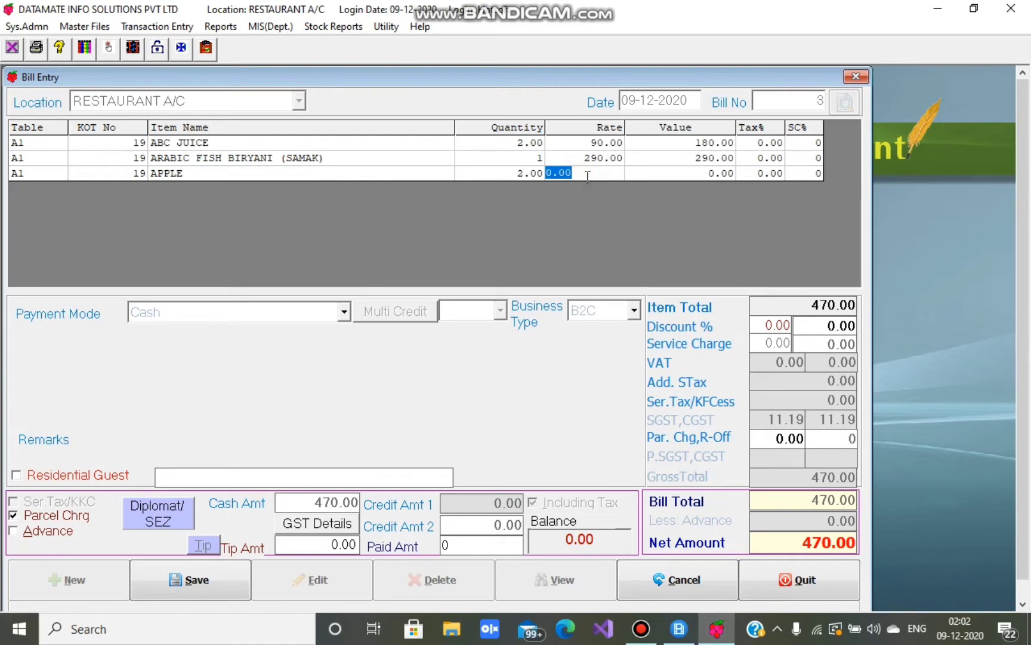
pyautogui.write('100')
pyautogui.press('Return')
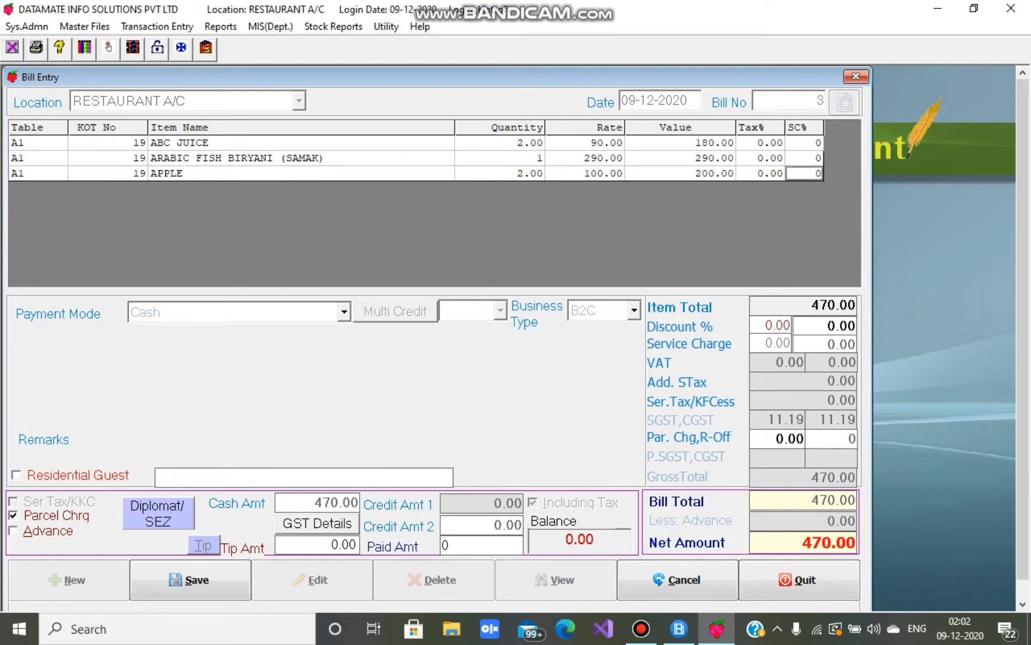
pyautogui.press('Return')
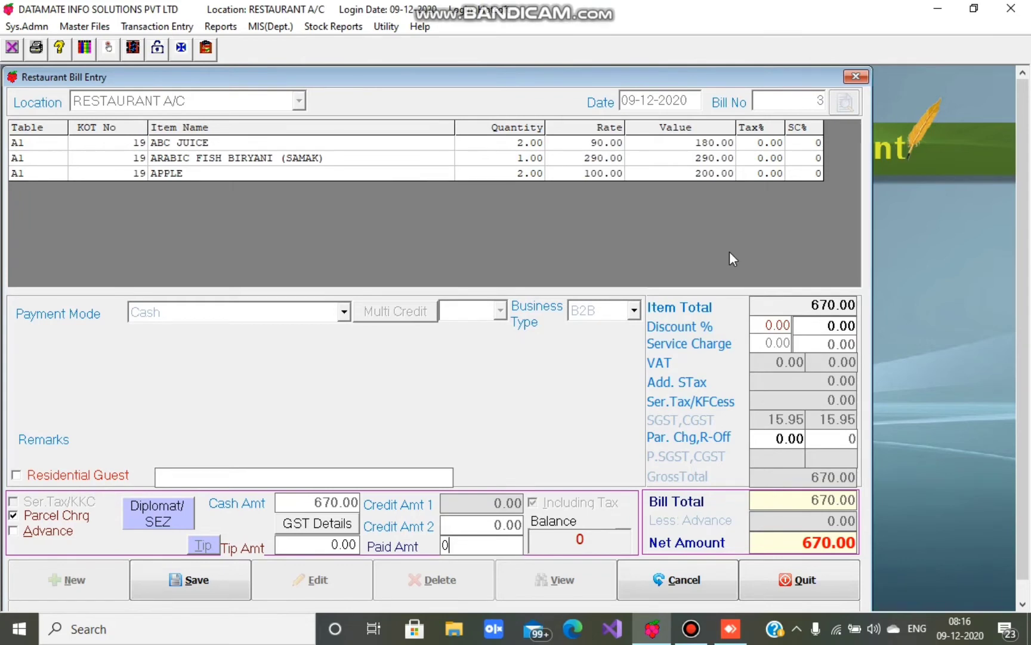
# - Select the Discount % value and move to the discount amount field
pyautogui.click(775, 325)
pyautogui.doubleClick(776, 324)
pyautogui.click(812, 325)
# - Enable parcel charge and enter 25 as the parcel charge amount
pyautogui.click(13, 516)
pyautogui.click(14, 516)
pyautogui.click(767, 438)
pyautogui.moveTo(793, 439); pyautogui.dragTo(806, 439)
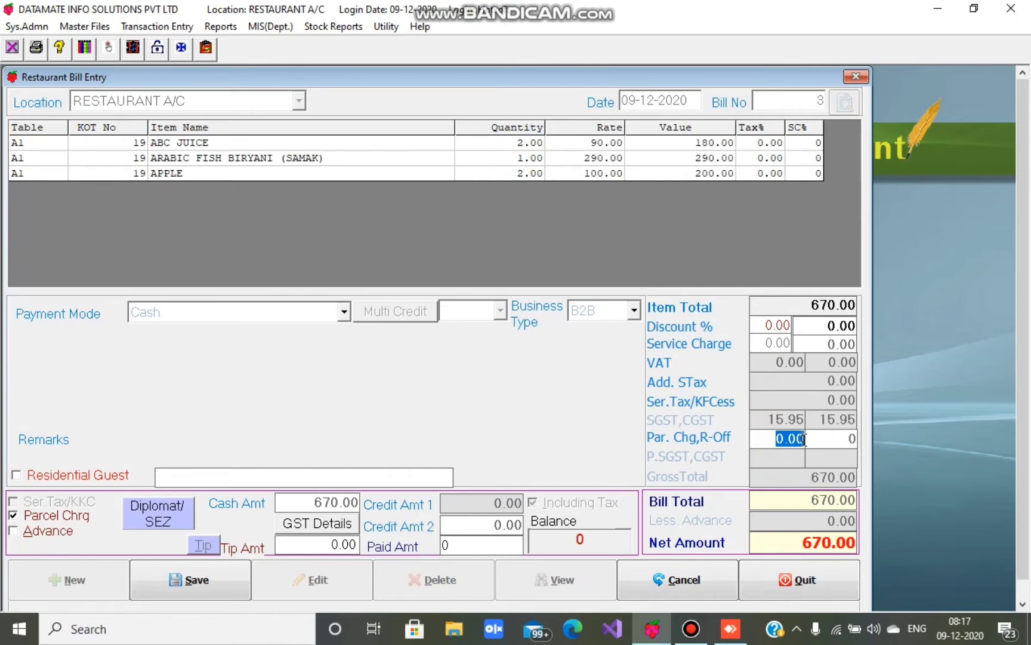
pyautogui.write('25')
pyautogui.press('Return')
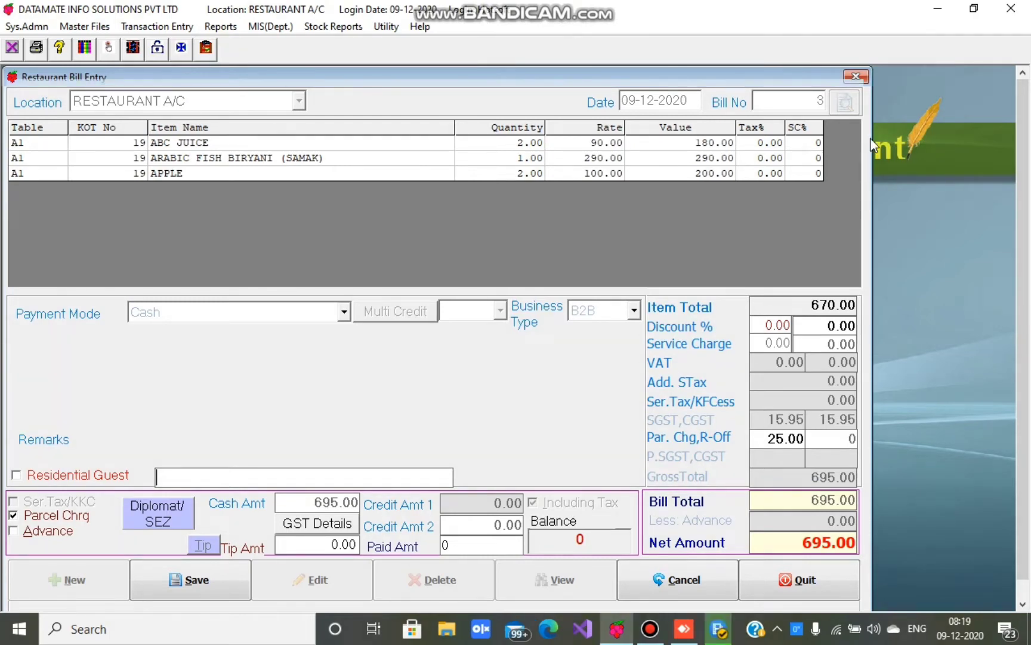
# - Set the bill's payment mode to Cash
pyautogui.click(346, 314)
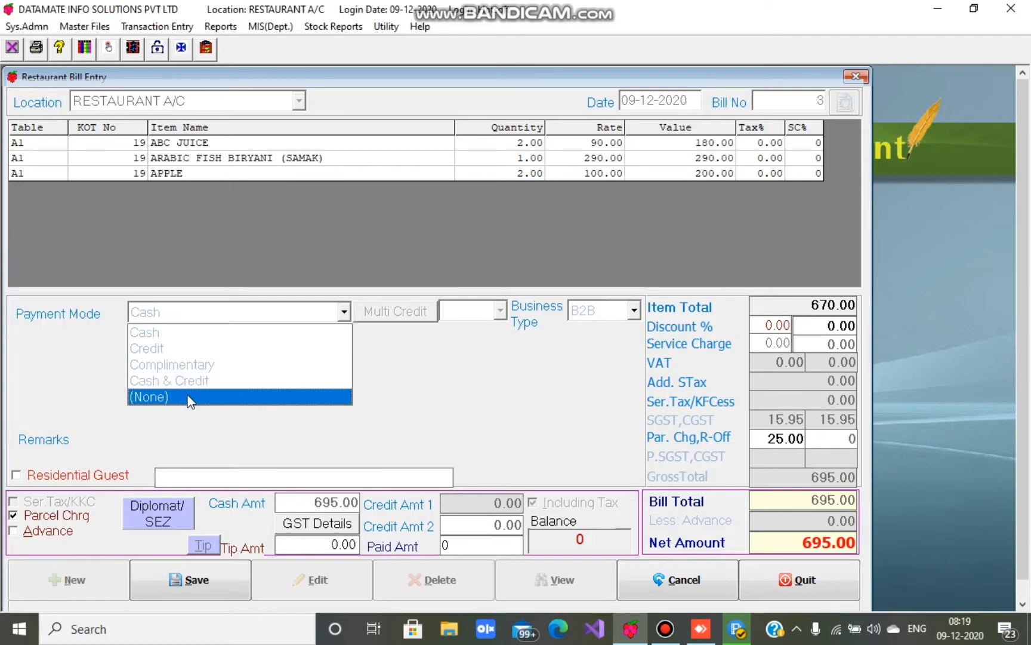
pyautogui.click(173, 333)
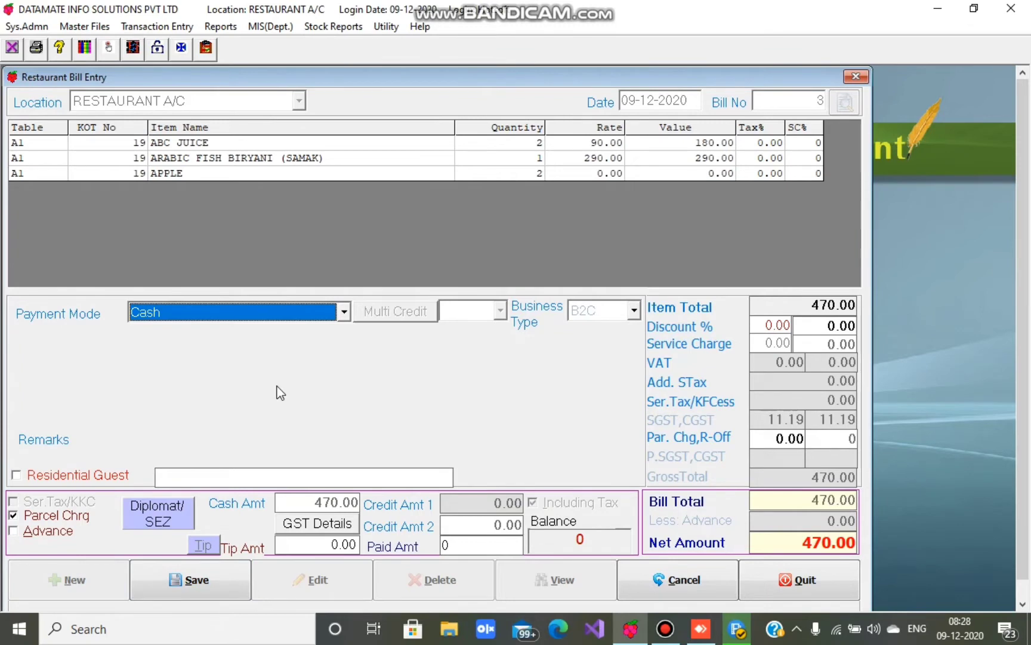
# - Set the payment mode to Credit, credit type Credit Card, with card name MASTER
pyautogui.click(229, 321)
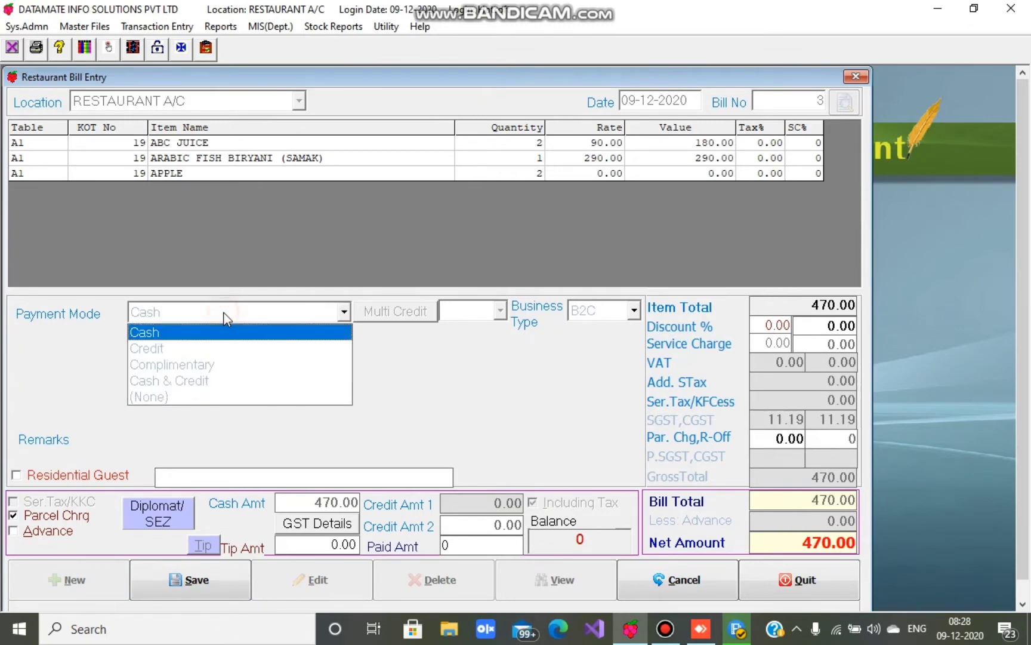
pyautogui.click(196, 349)
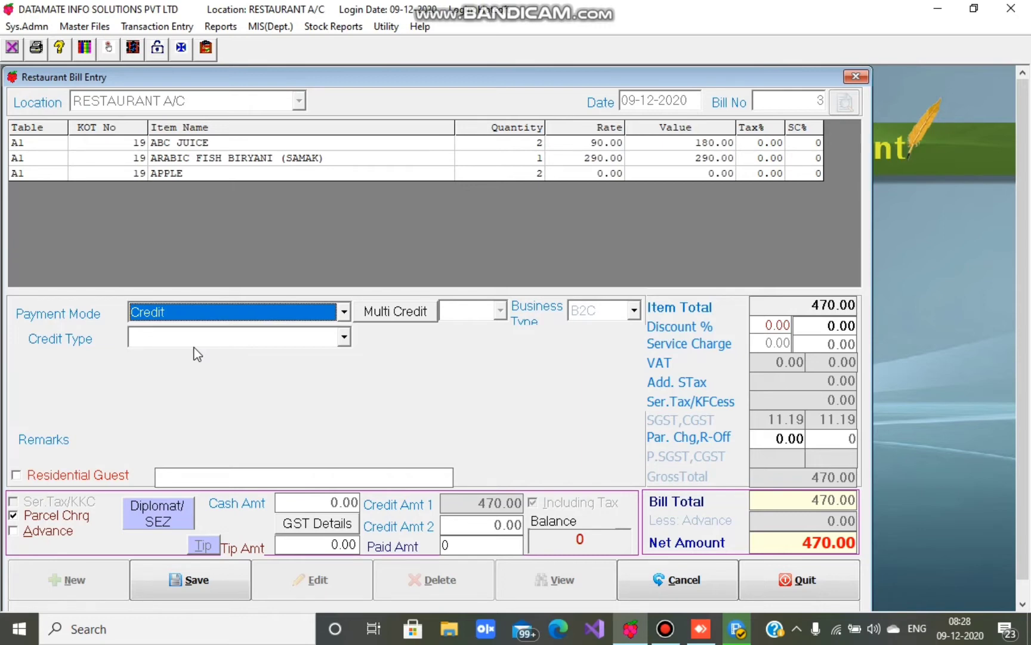
pyautogui.click(196, 338)
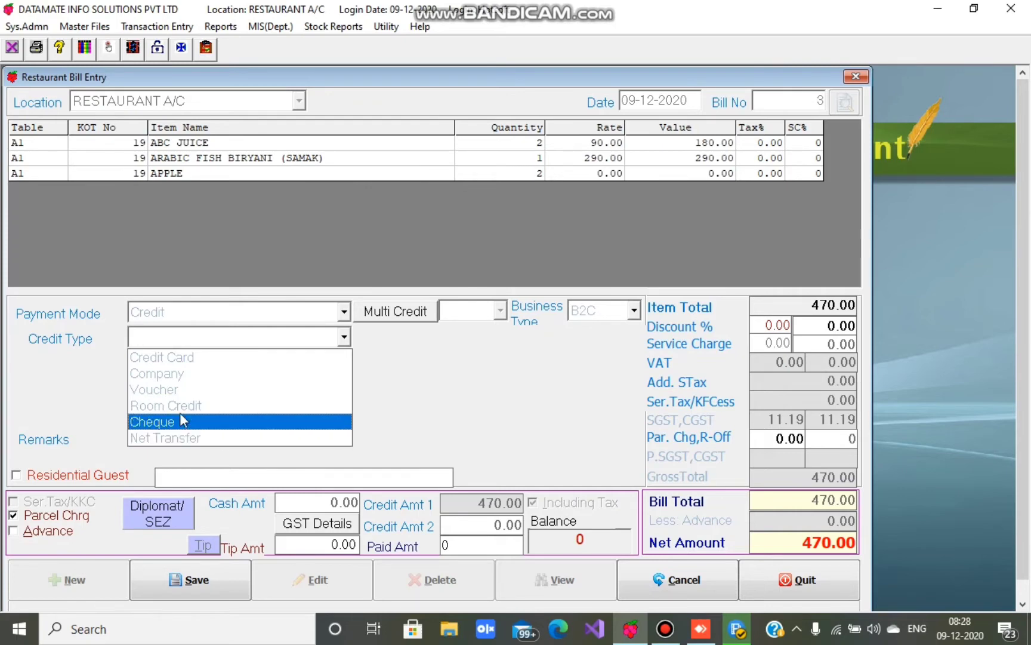
pyautogui.click(162, 358)
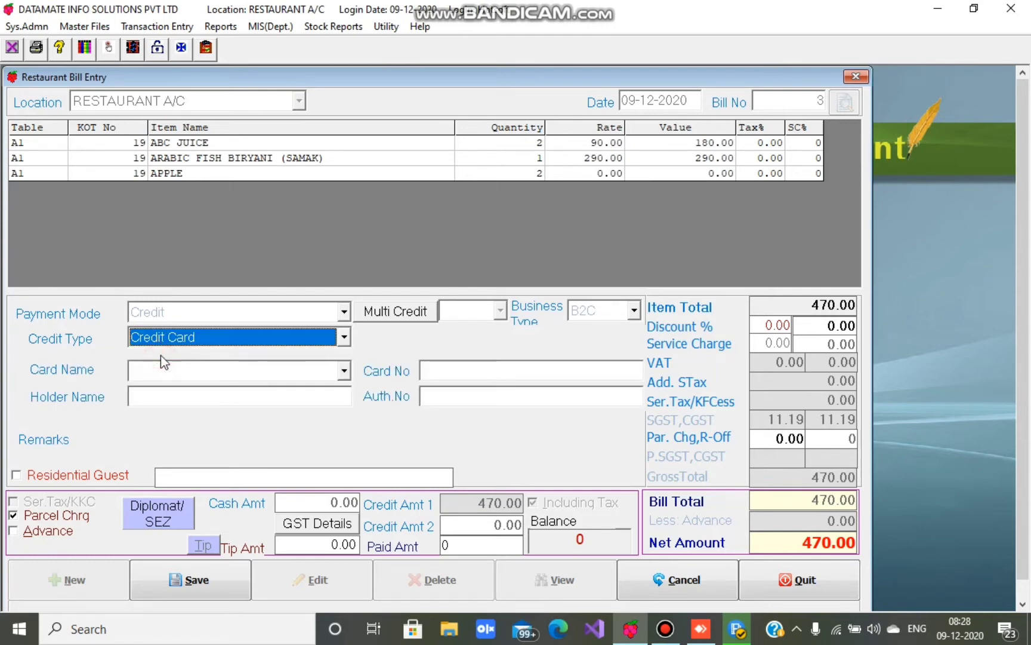
pyautogui.click(187, 371)
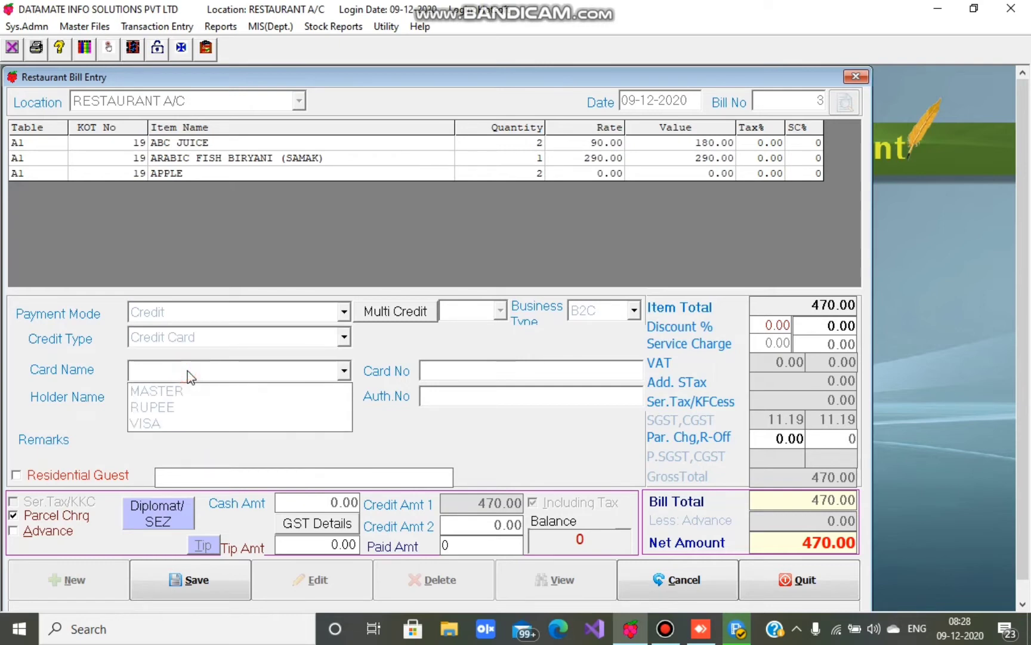
pyautogui.click(167, 391)
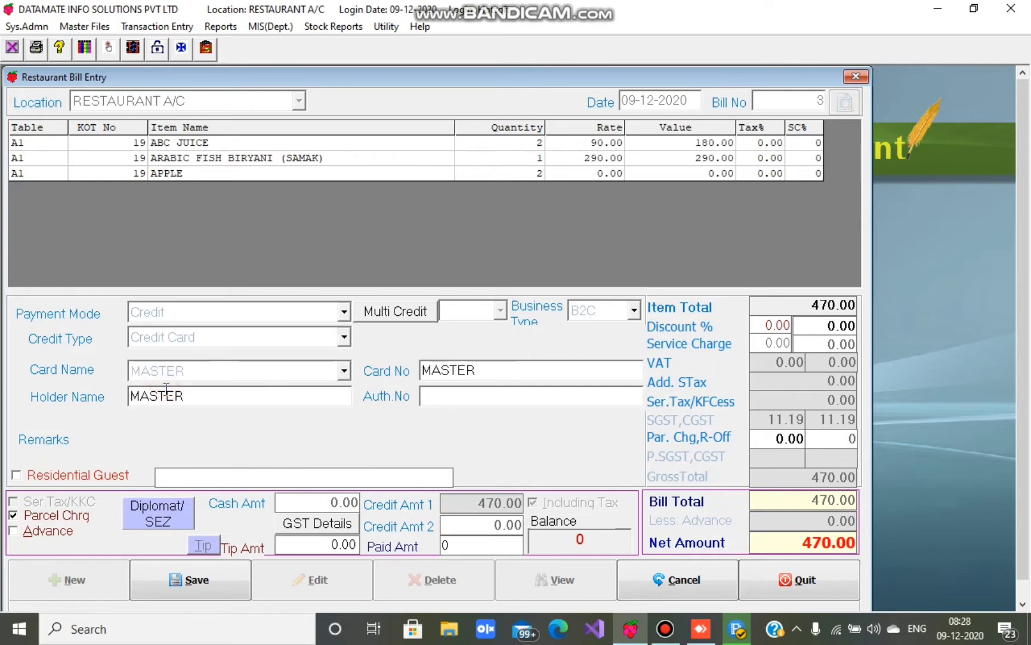
# - Enter 'test' as the holder name and 000 as the authorisation number
pyautogui.moveTo(189, 397); pyautogui.dragTo(122, 397)
pyautogui.write('test')
pyautogui.click(438, 392)
pyautogui.write('000')
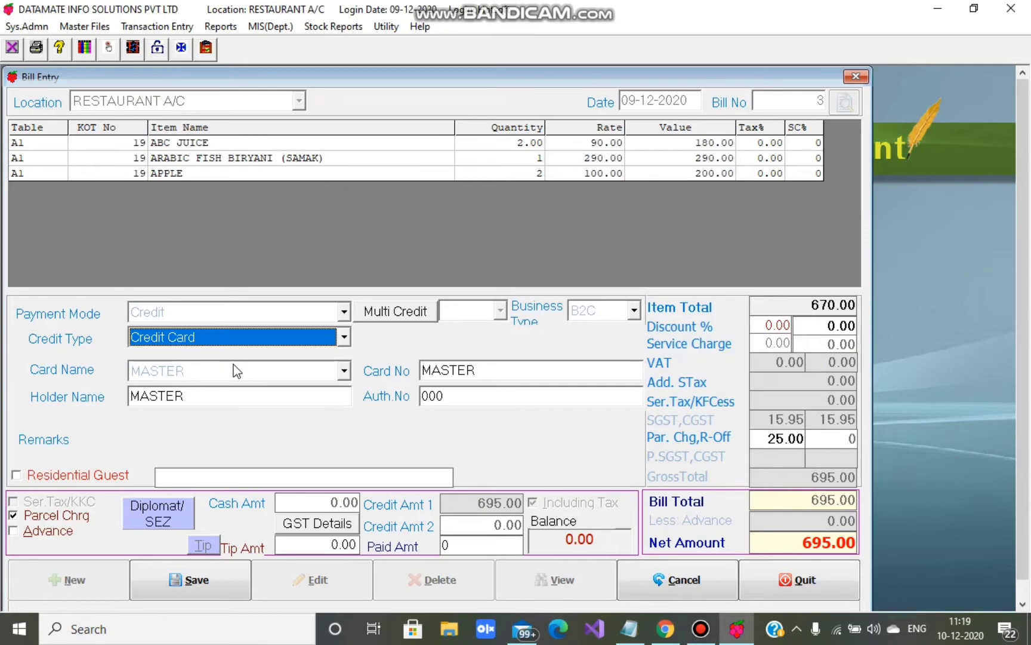
# - Switch the credit type to Company on another account, authorised by RESTAUARANT MANAGER
pyautogui.click(212, 337)
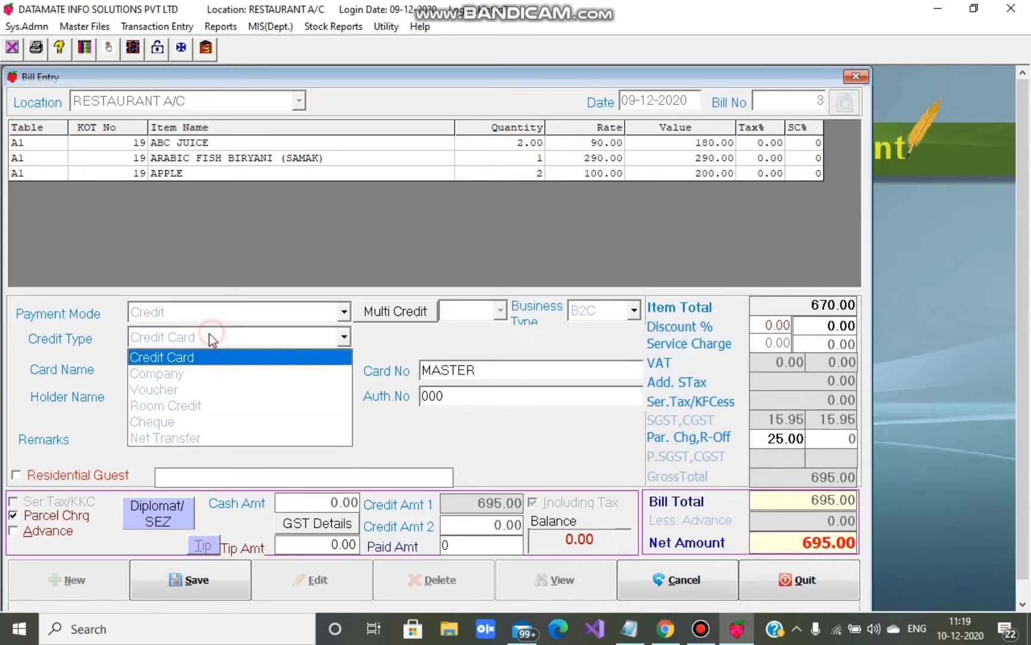
pyautogui.click(190, 374)
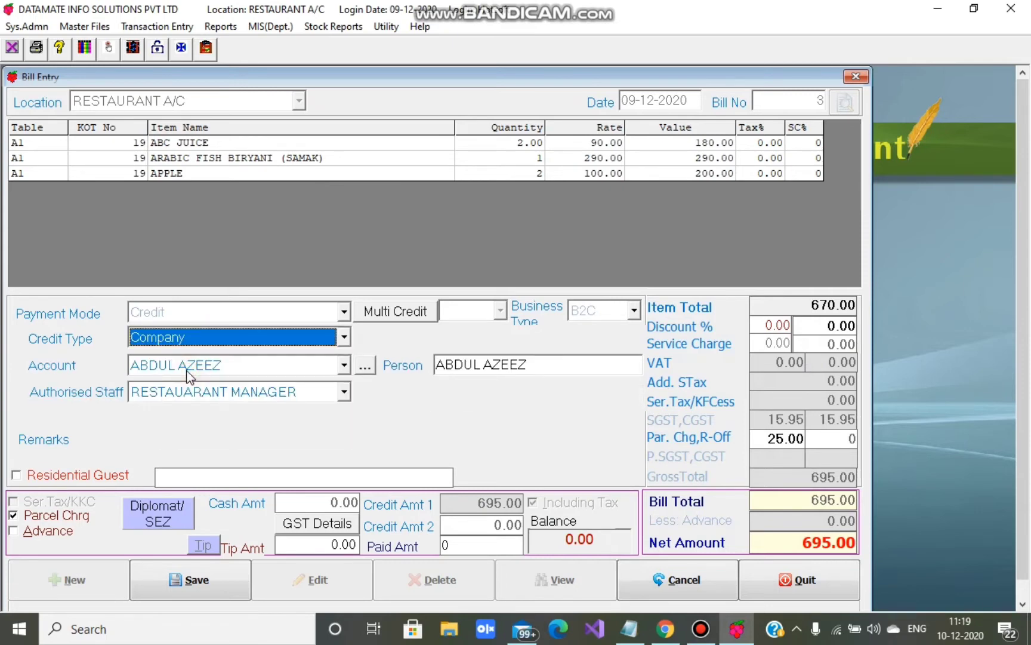
pyautogui.click(345, 365)
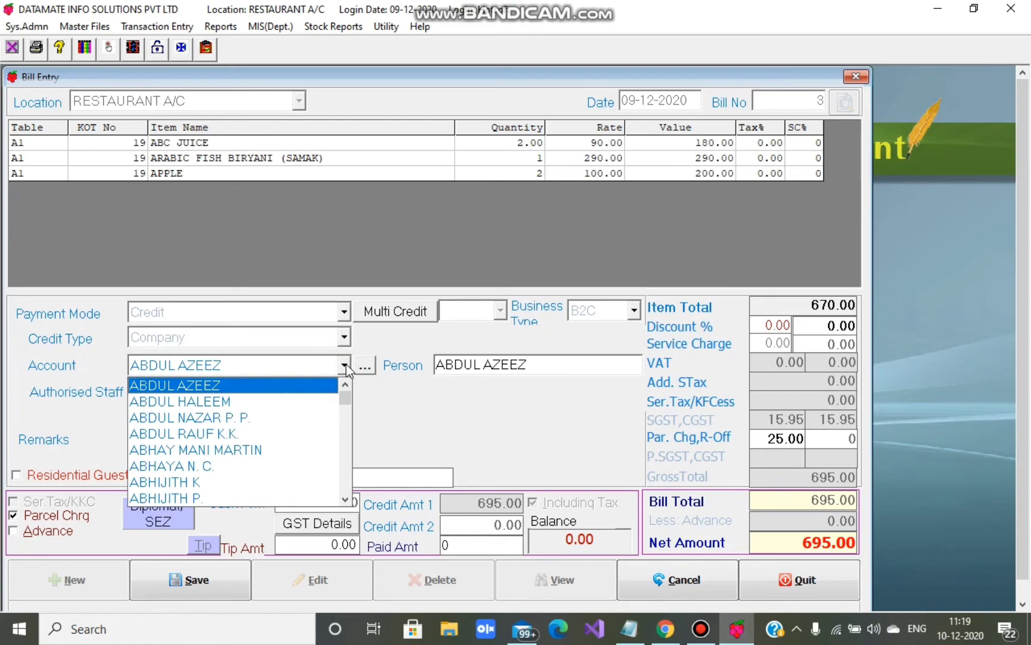
pyautogui.click(212, 418)
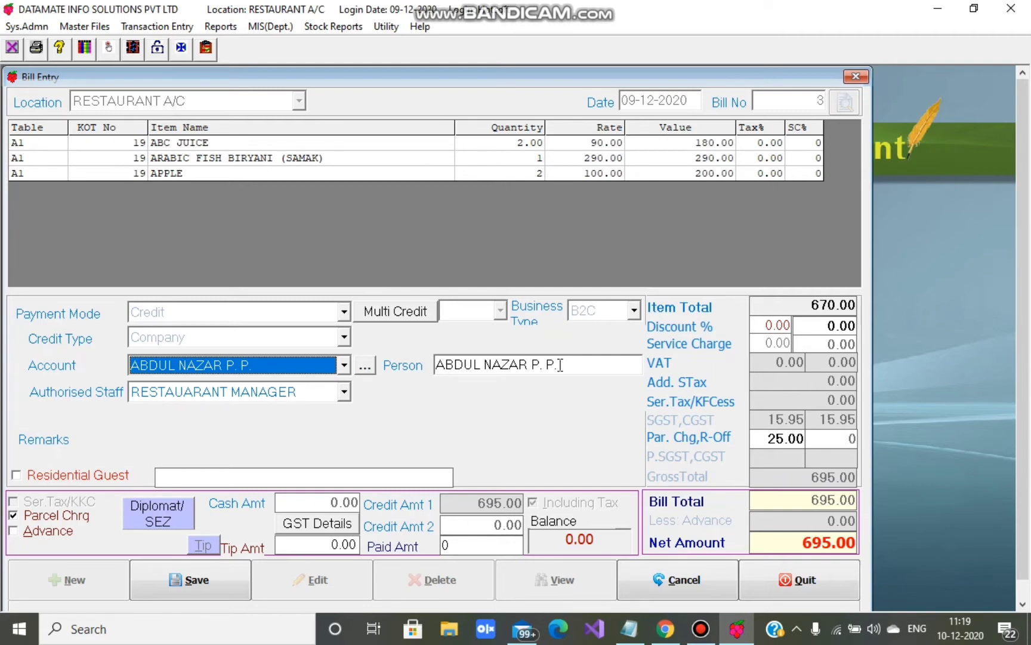
pyautogui.moveTo(560, 364); pyautogui.dragTo(439, 368)
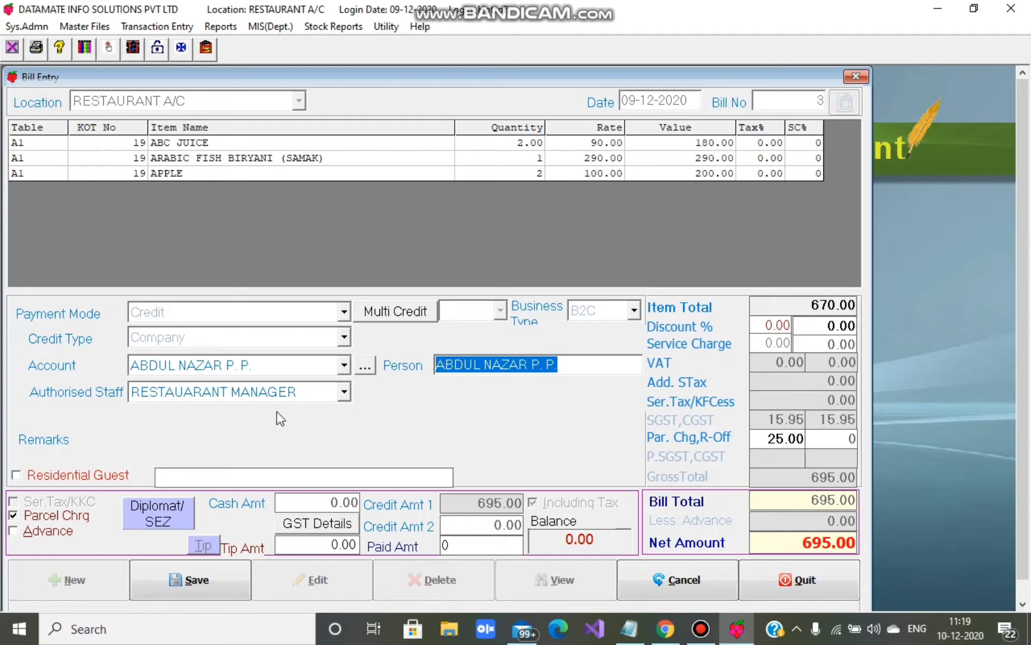
pyautogui.click(344, 396)
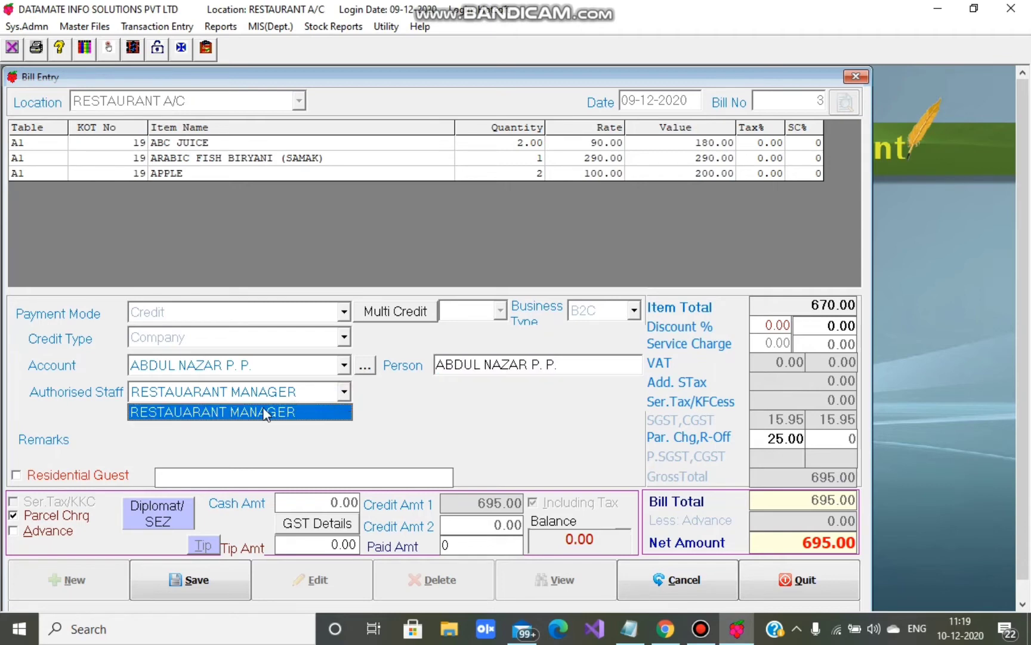
pyautogui.click(262, 410)
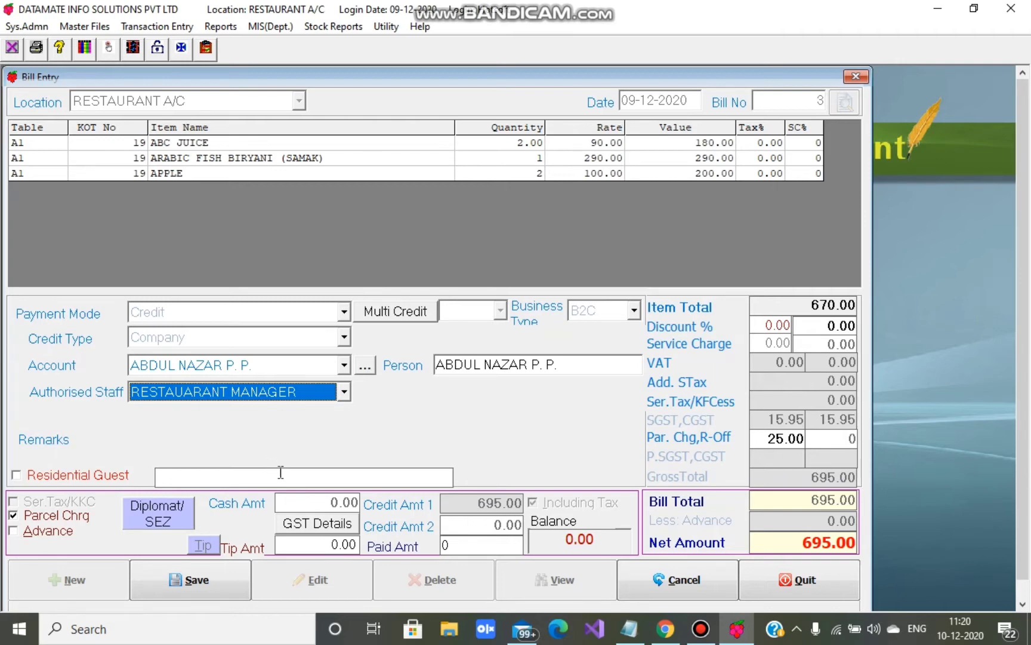
pyautogui.click(308, 525)
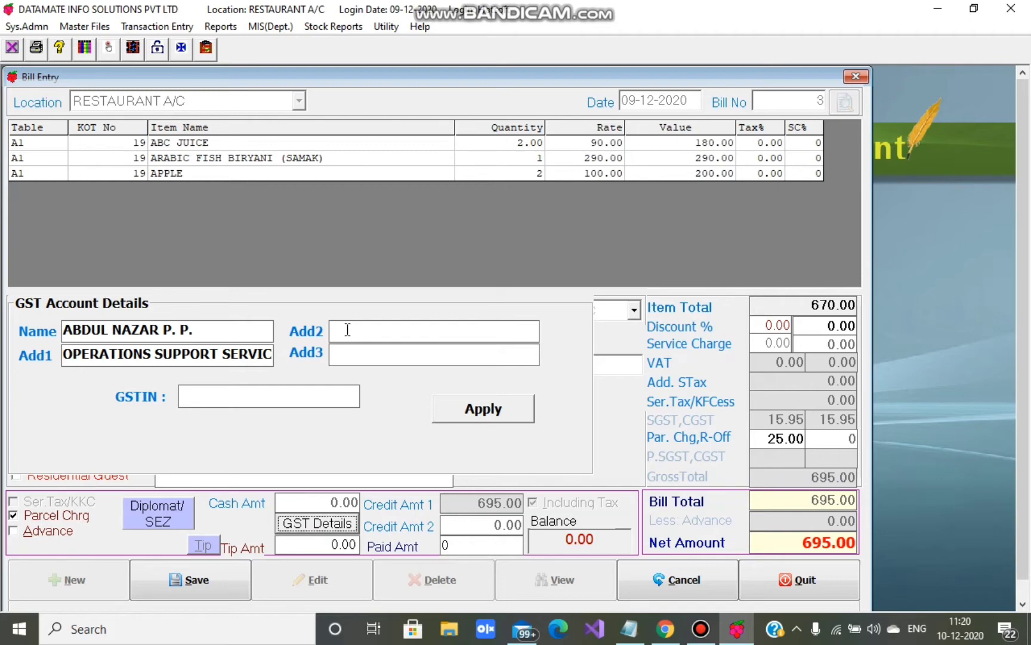
pyautogui.click(200, 399)
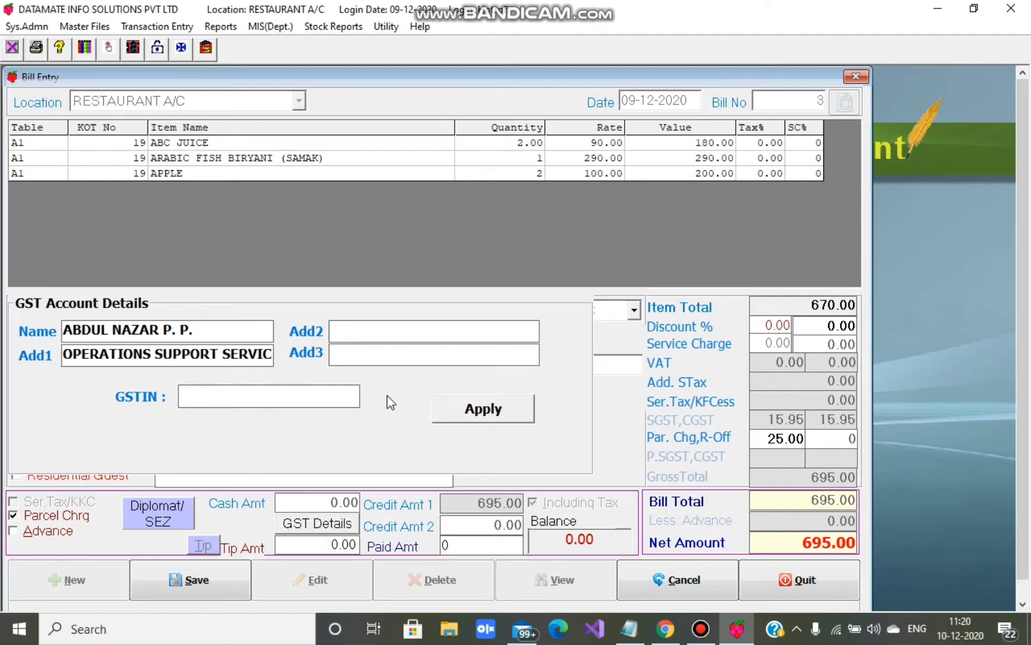
pyautogui.click(463, 416)
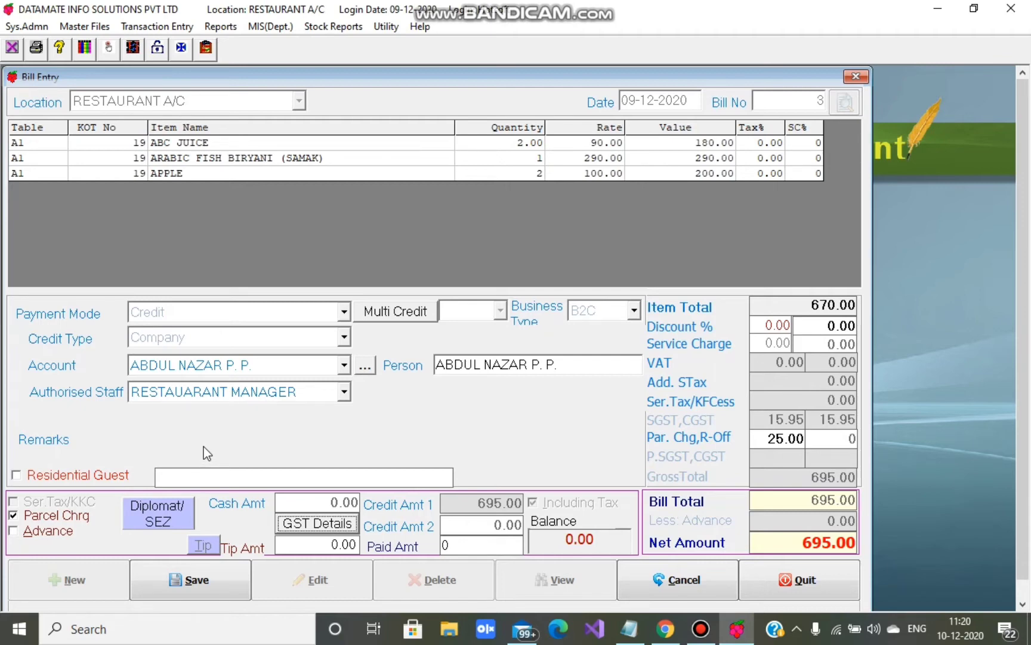
# - Change the credit type to Voucher and choose a voucher account holder
pyautogui.click(182, 338)
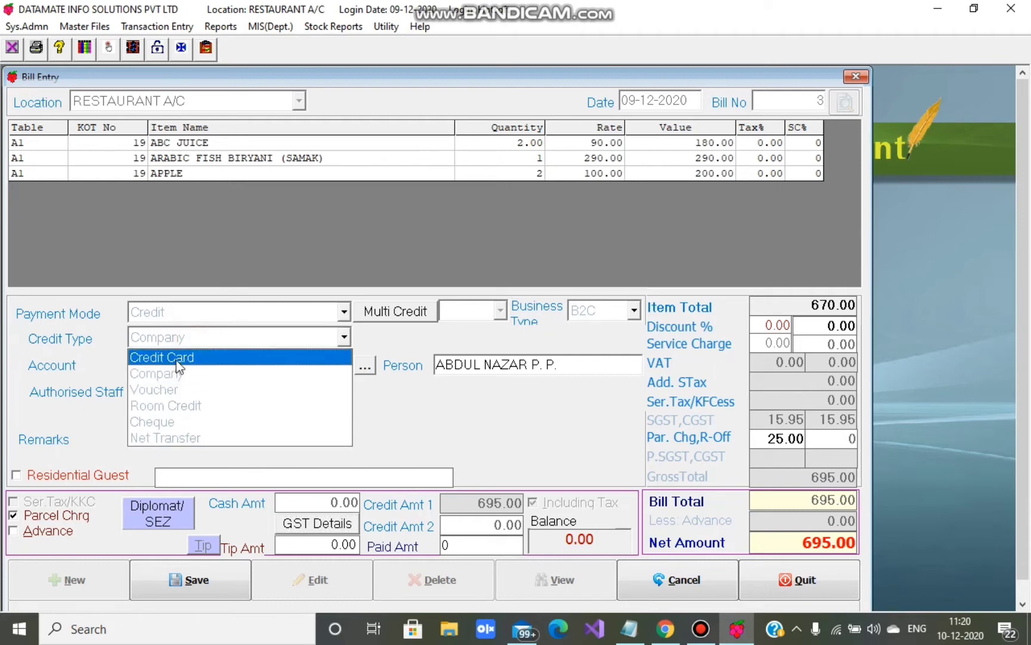
pyautogui.click(177, 391)
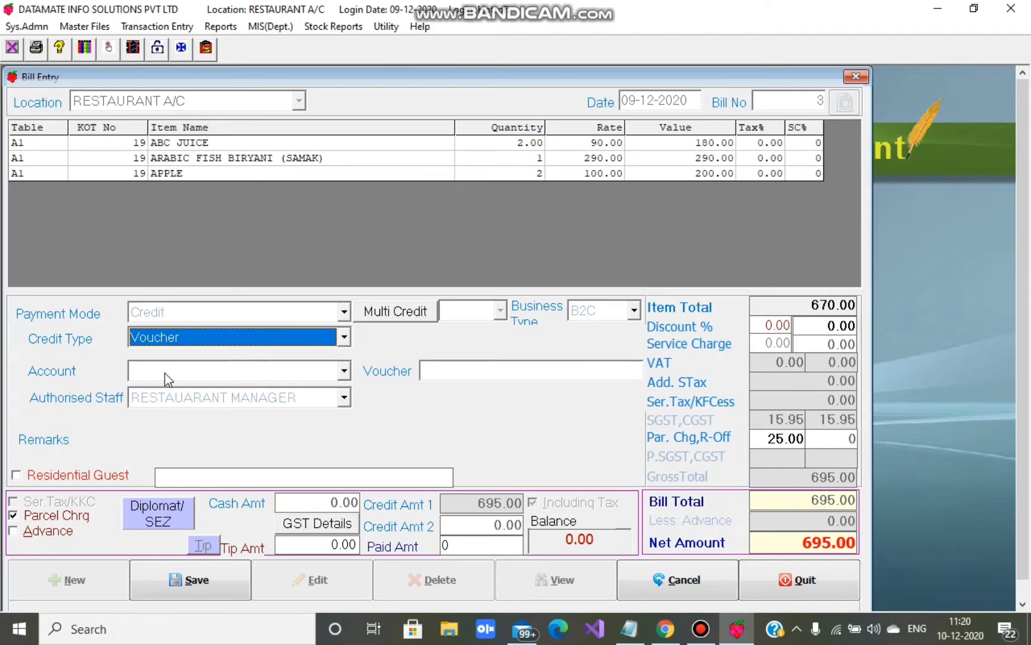
pyautogui.click(164, 373)
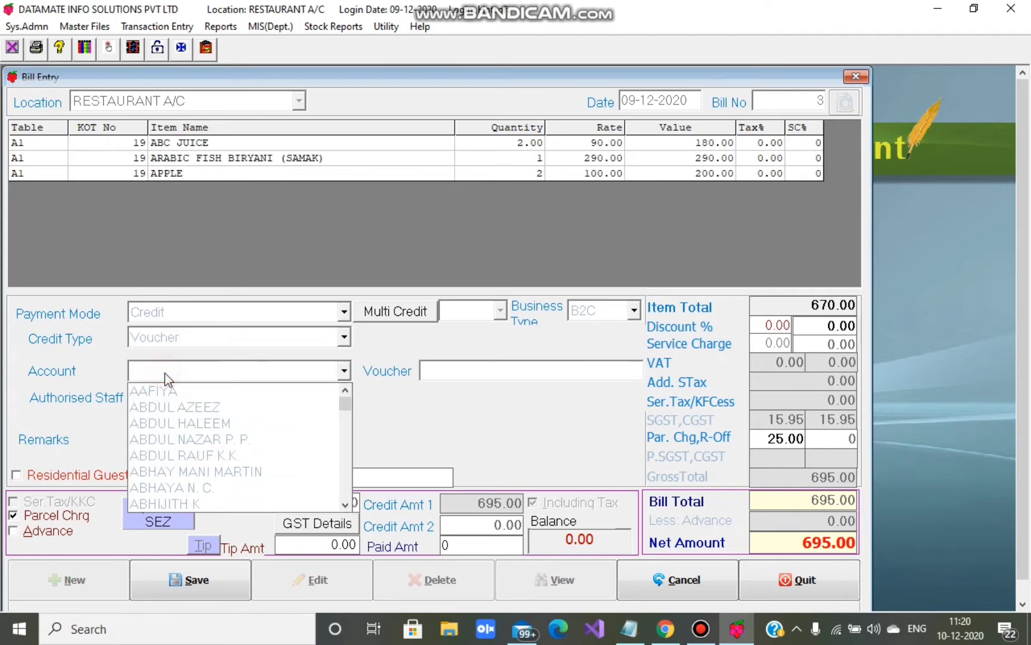
pyautogui.click(183, 423)
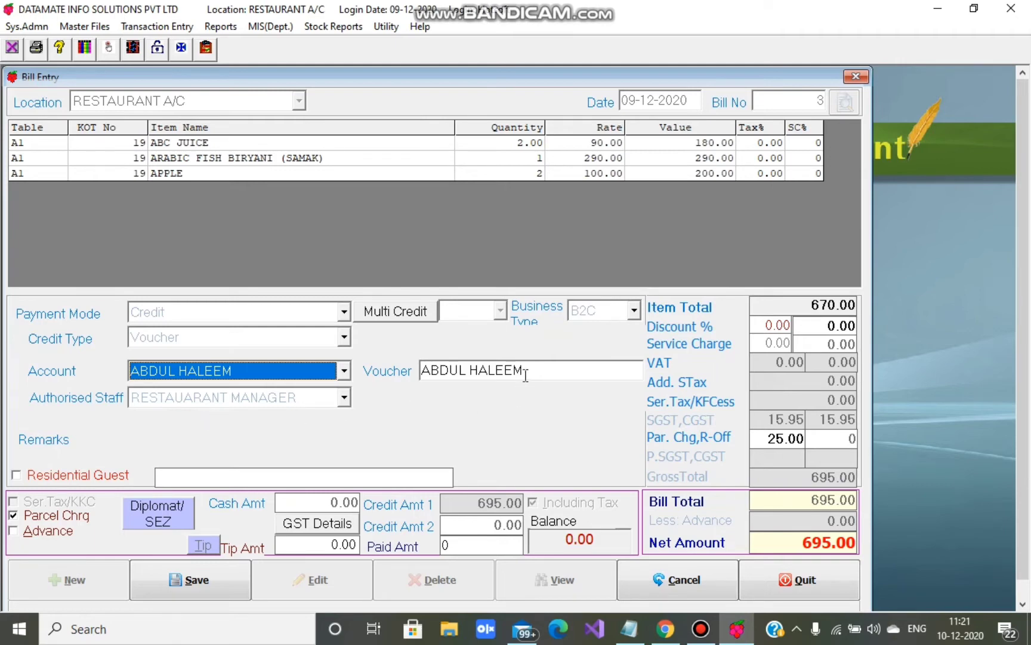
pyautogui.press('Tab')
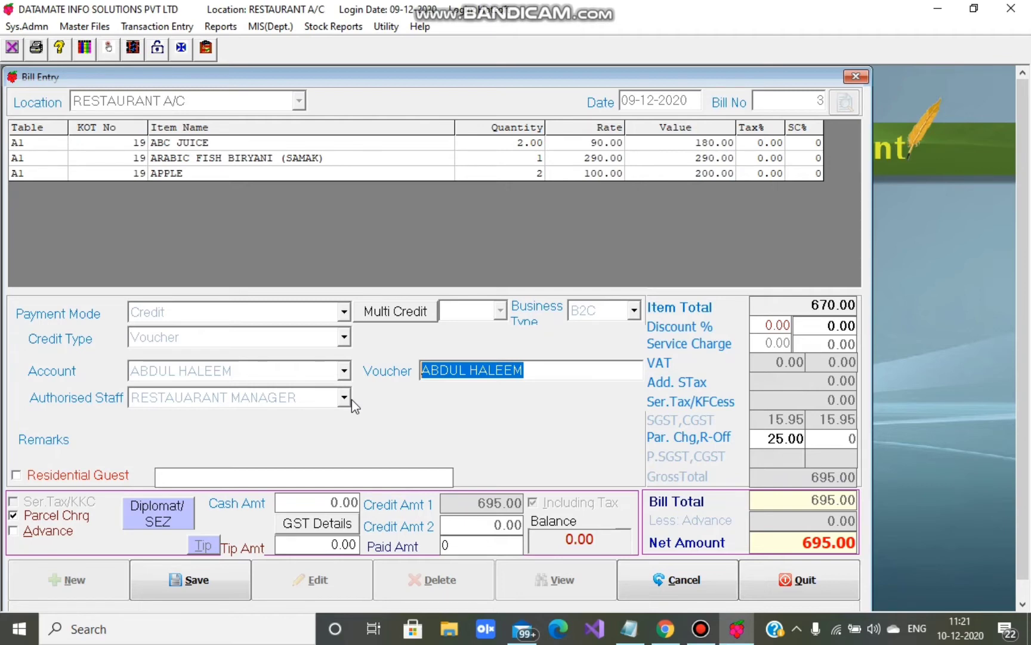
# - Switch the credit type to Room Credit, finding no rooms available to charge
pyautogui.click(180, 338)
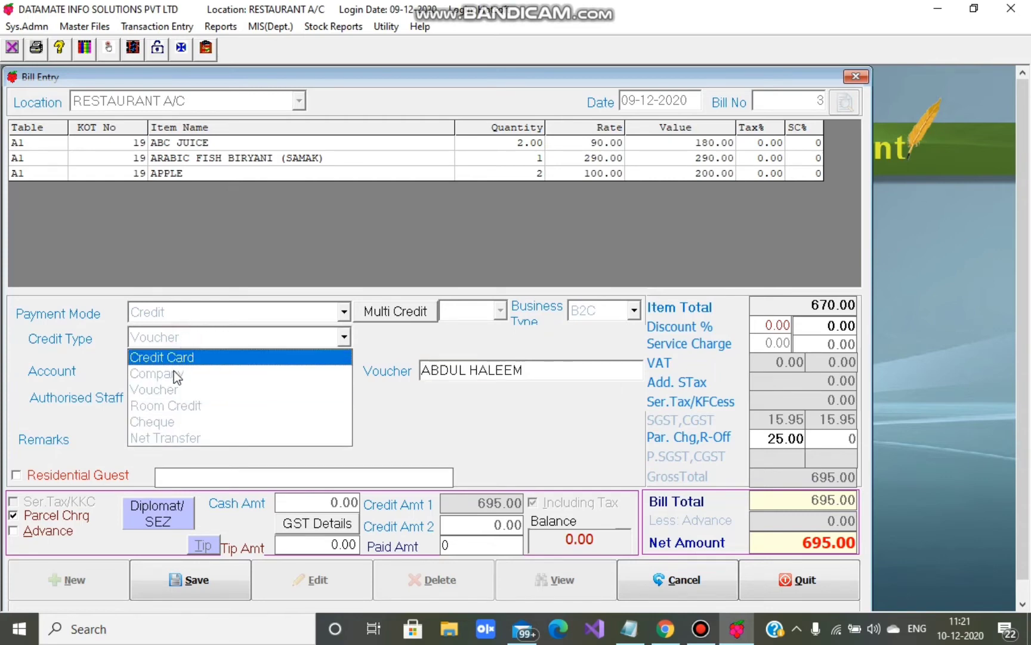
pyautogui.click(179, 406)
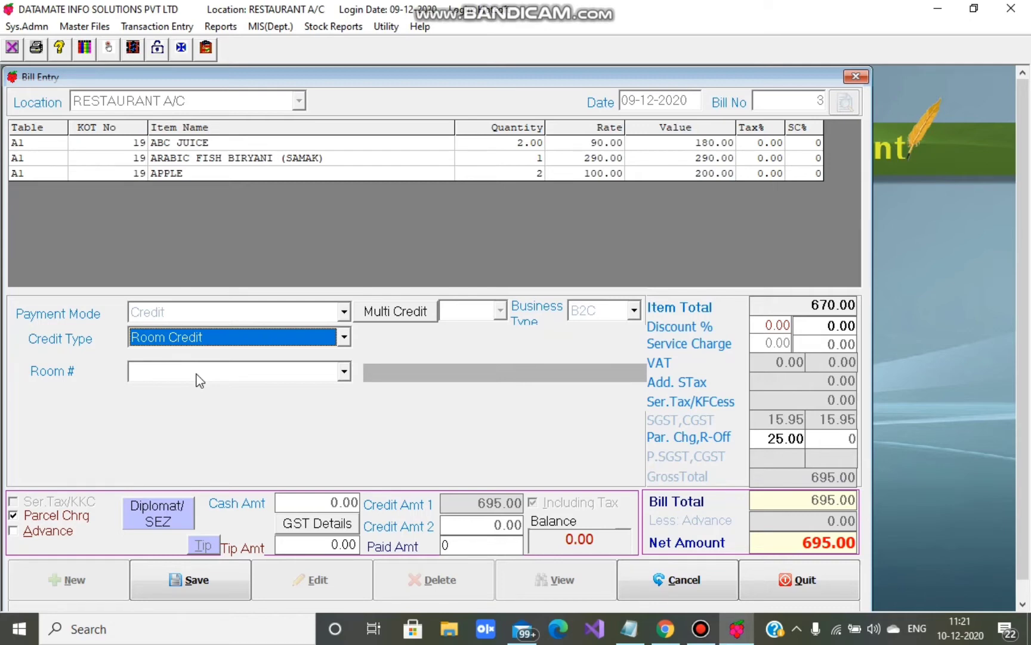
pyautogui.click(342, 372)
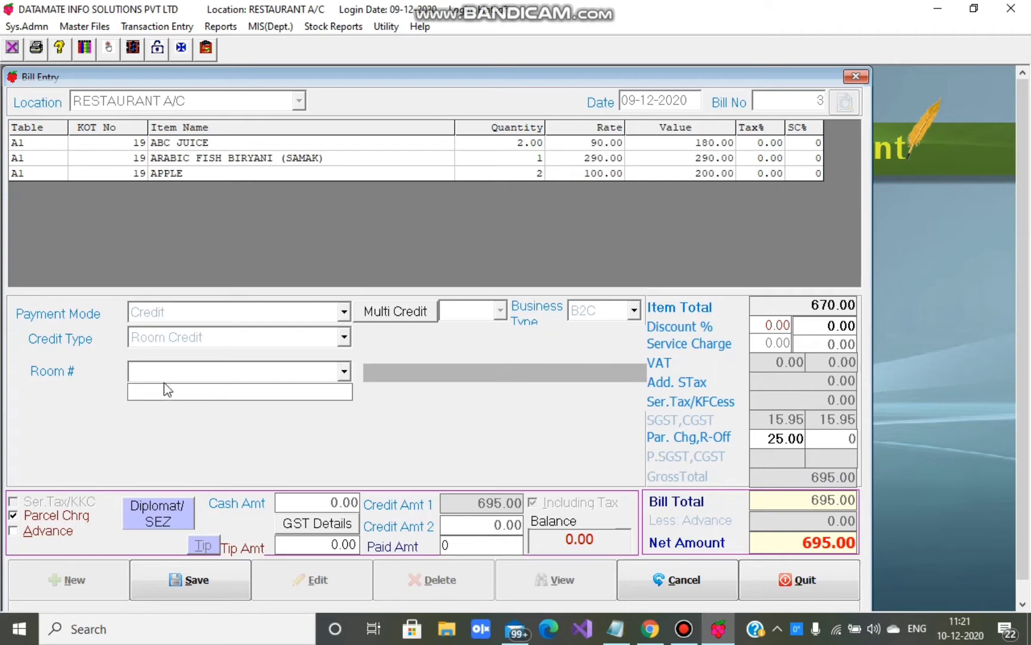
pyautogui.click(163, 337)
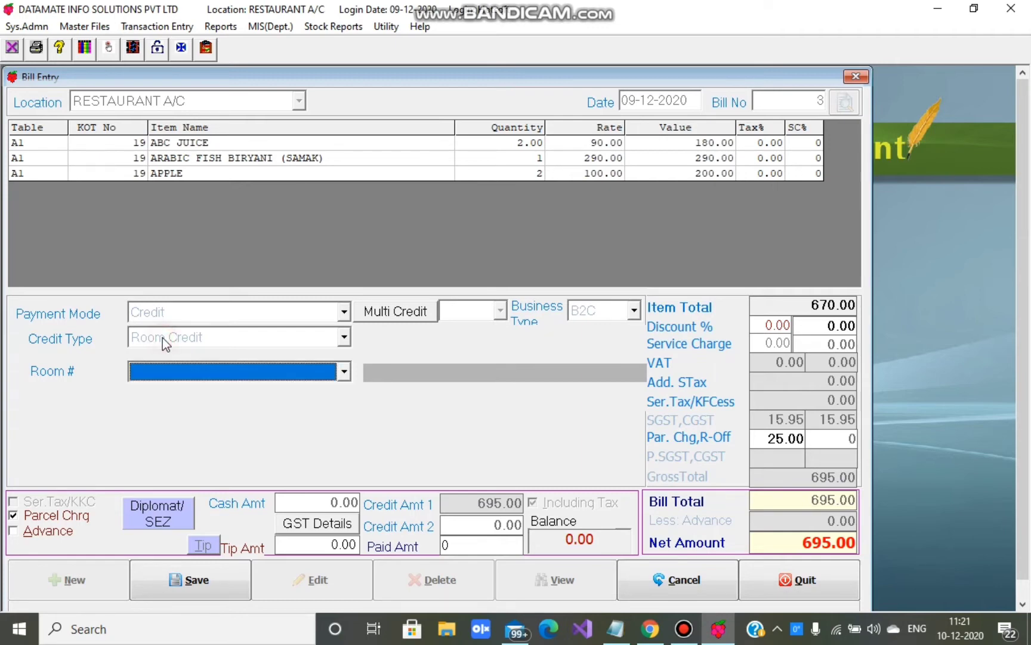
pyautogui.click(344, 338)
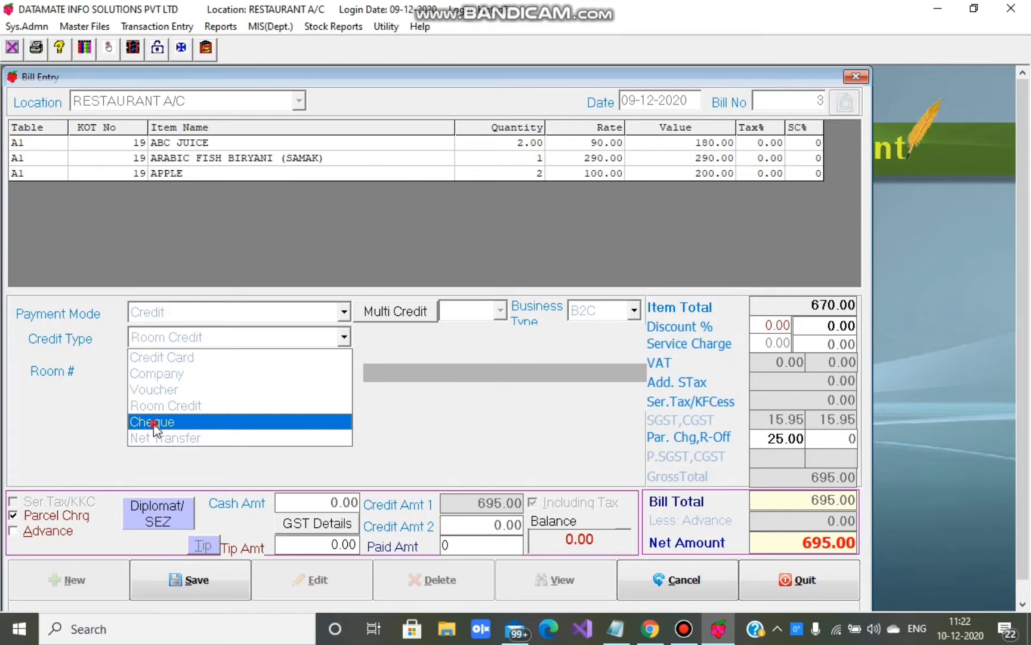
# - Switch the credit type to Cheque drawn on the FDRL bank account
pyautogui.click(153, 424)
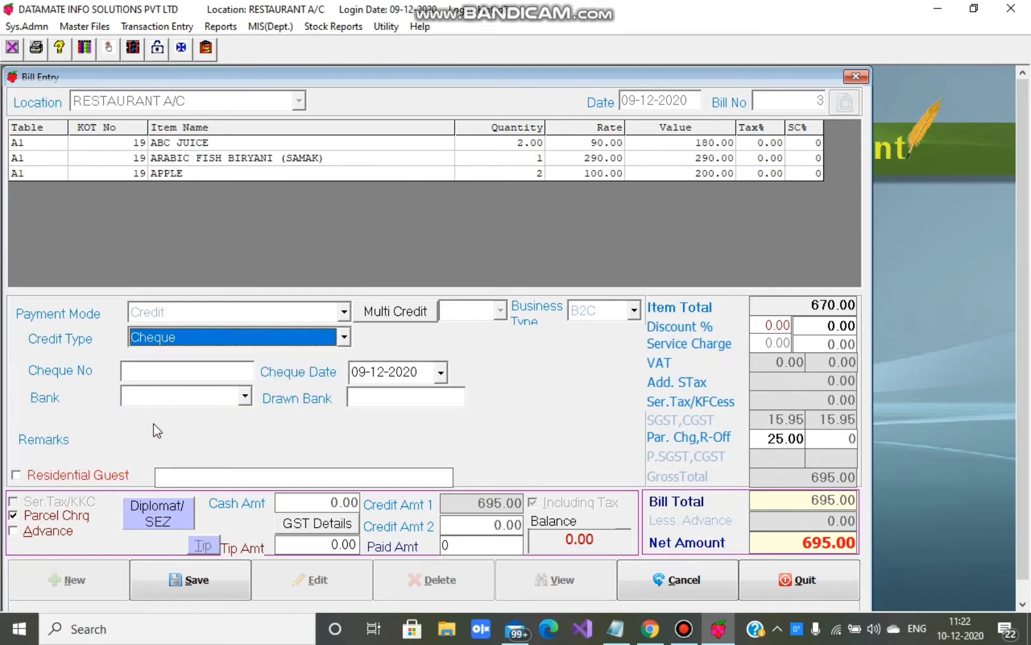
pyautogui.click(157, 367)
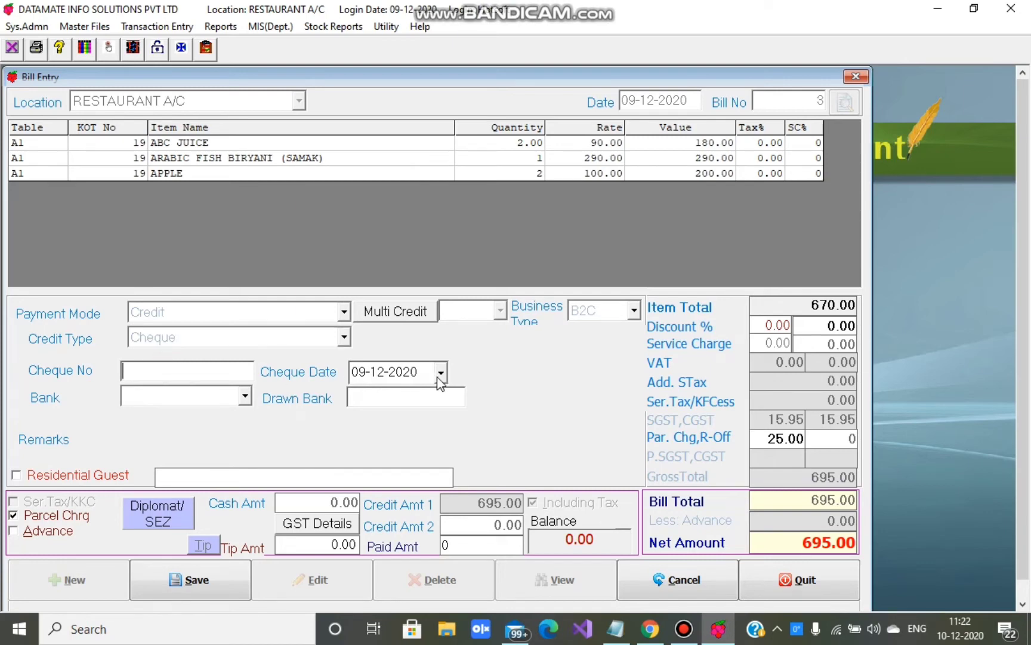
pyautogui.click(245, 396)
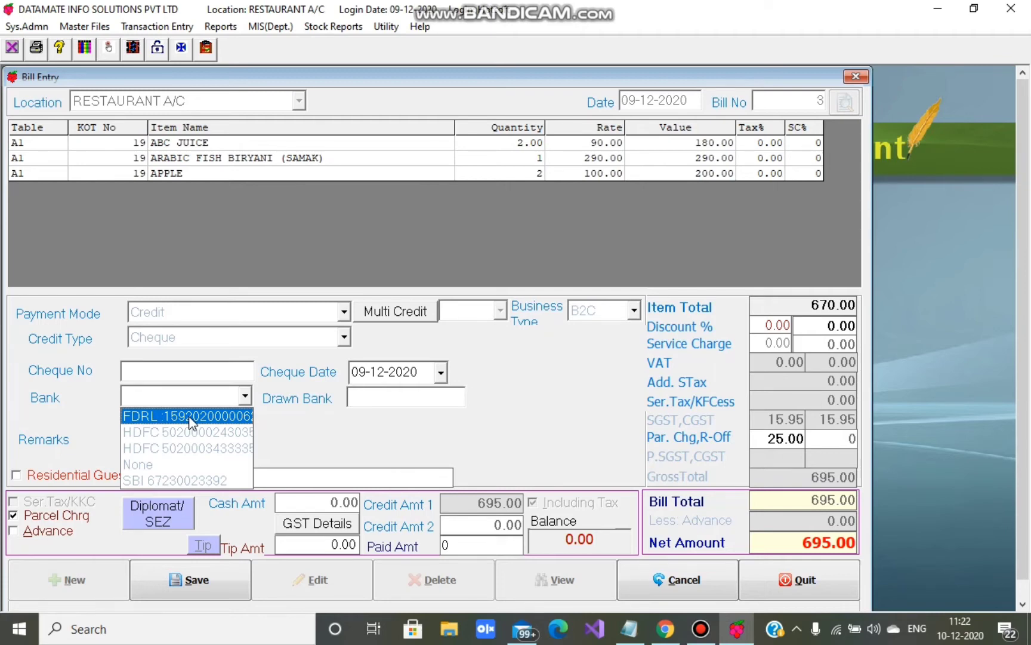
pyautogui.click(190, 416)
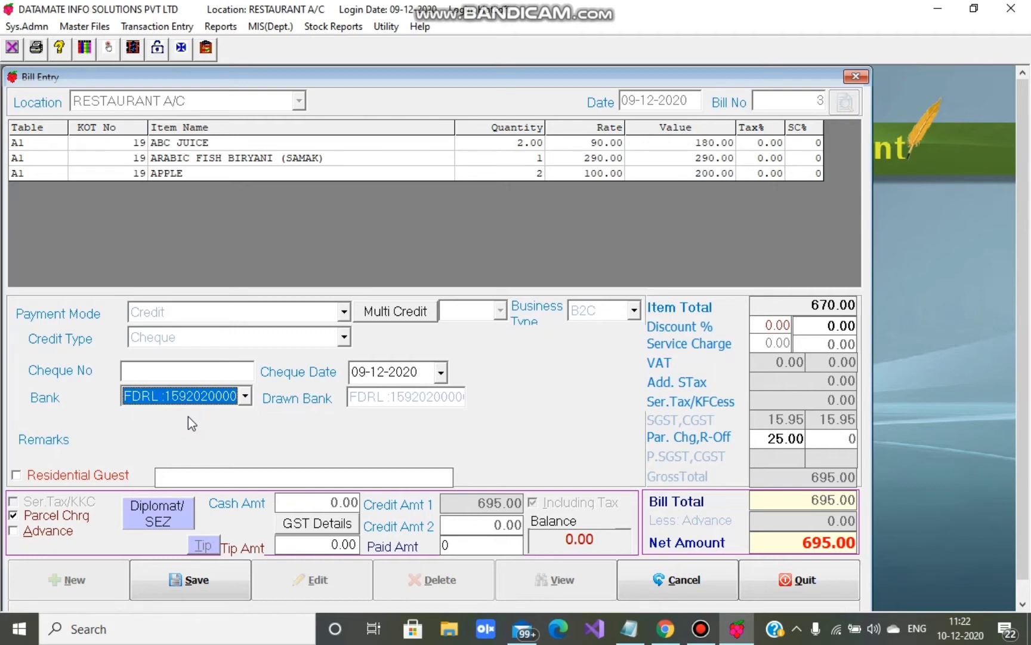
# - Try Net Transfer as the credit type with PAYTM as the transfer mode
pyautogui.click(170, 335)
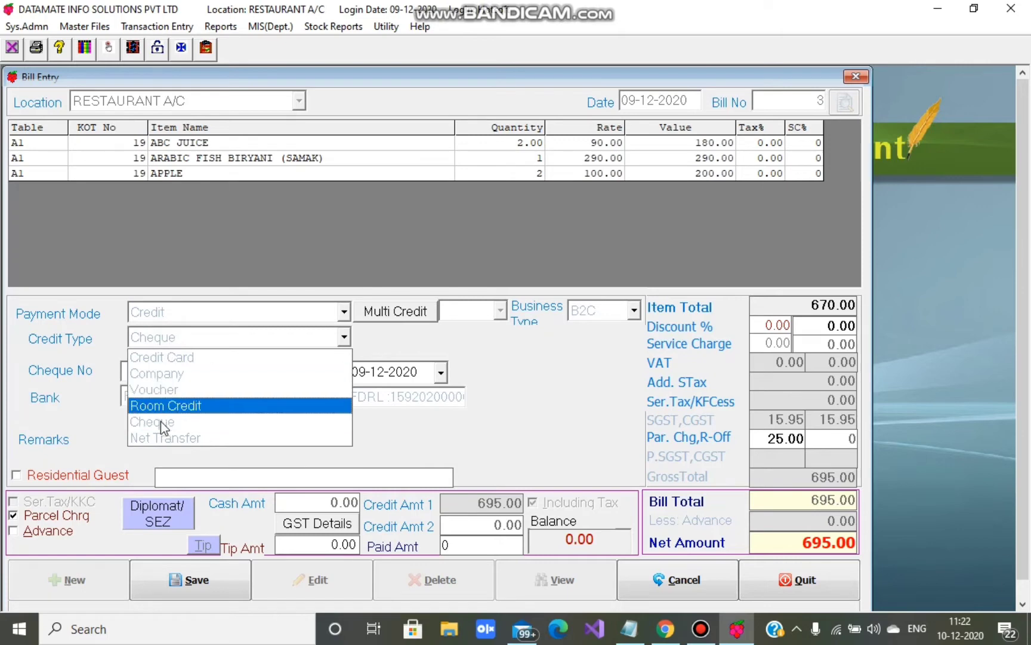
pyautogui.click(163, 439)
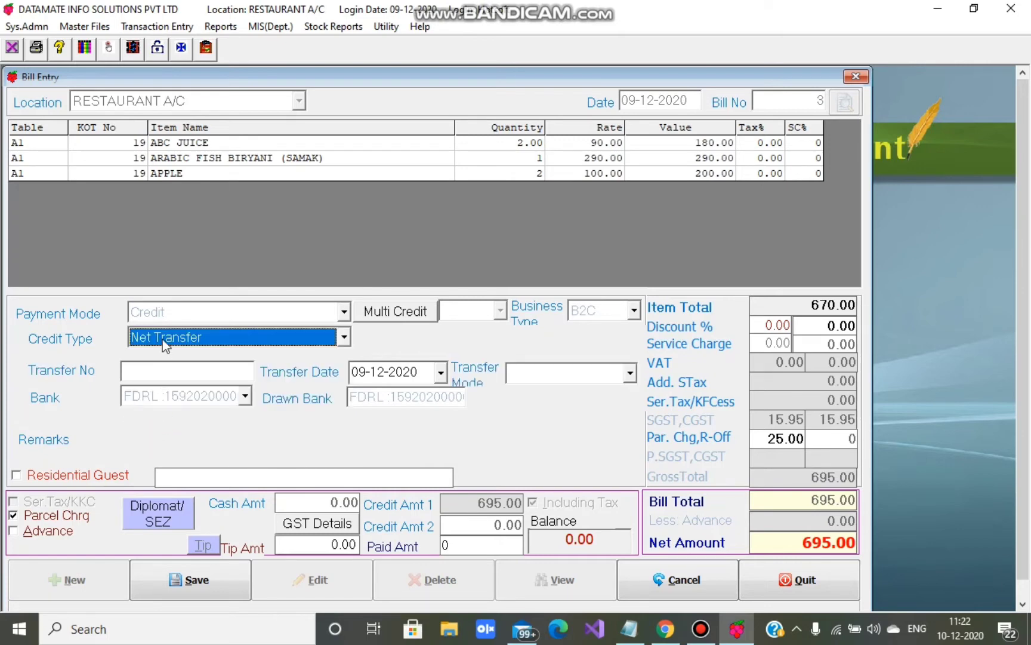
pyautogui.click(147, 370)
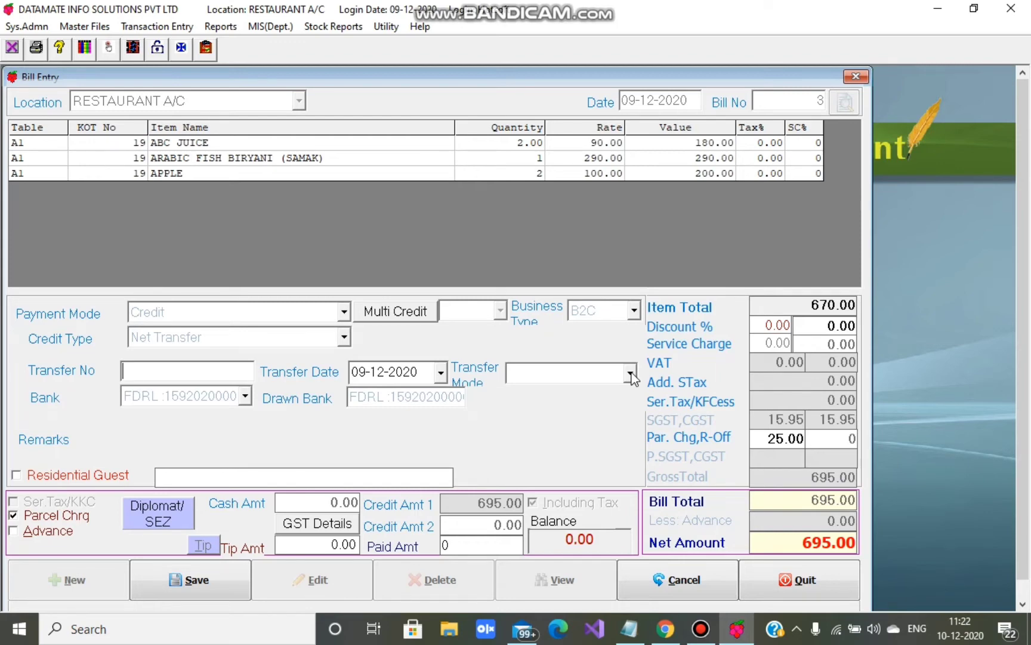
pyautogui.click(630, 374)
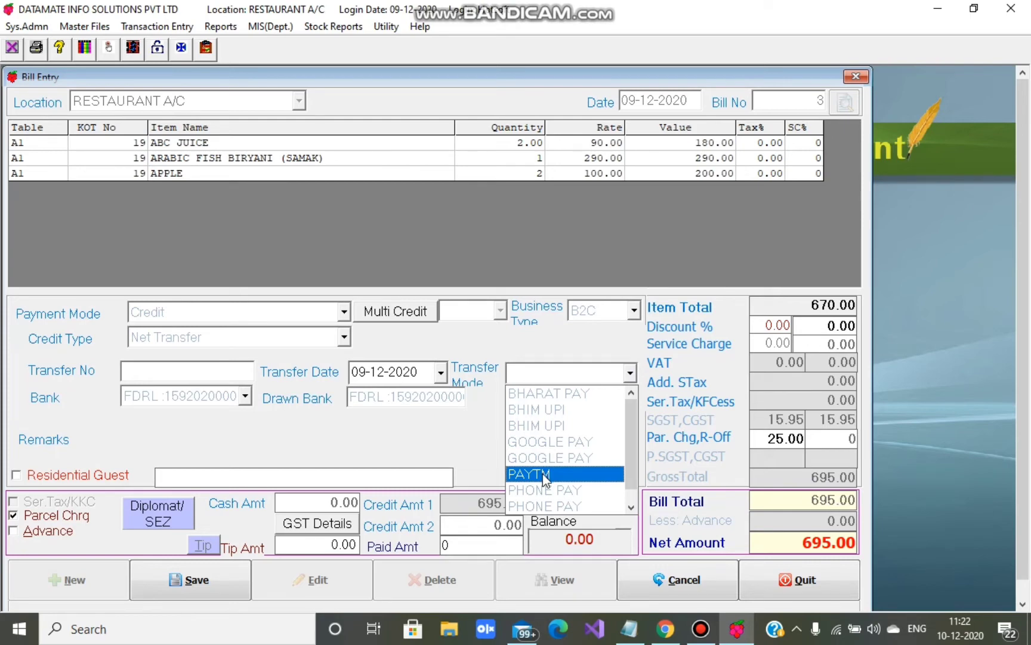
pyautogui.click(543, 473)
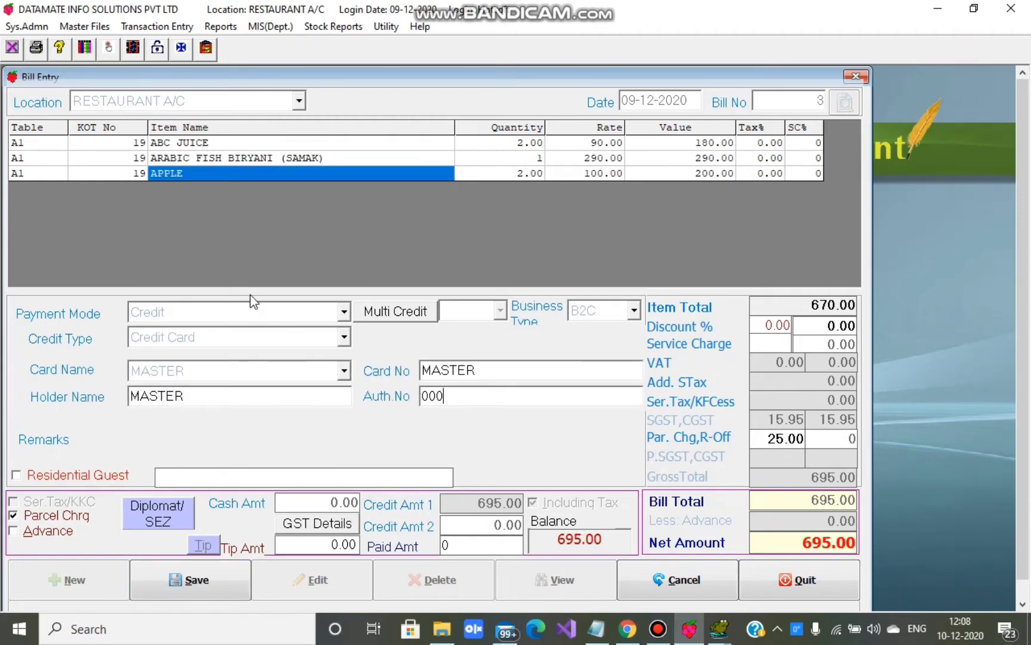
# - Make the bill Complimentary for the company Datamate Info Solutions
pyautogui.click(182, 311)
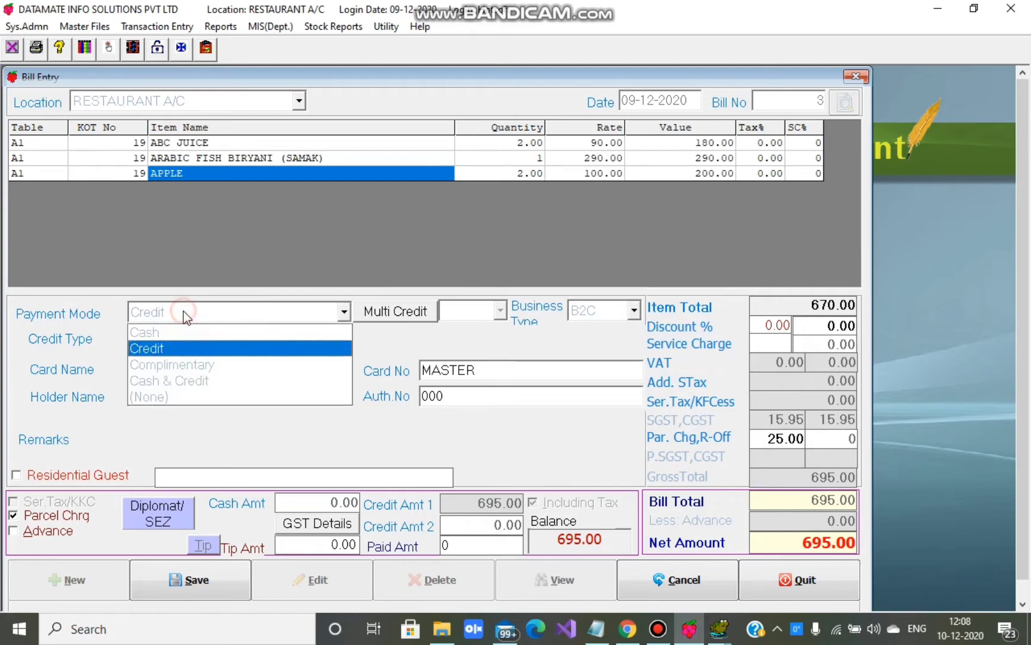
pyautogui.click(186, 371)
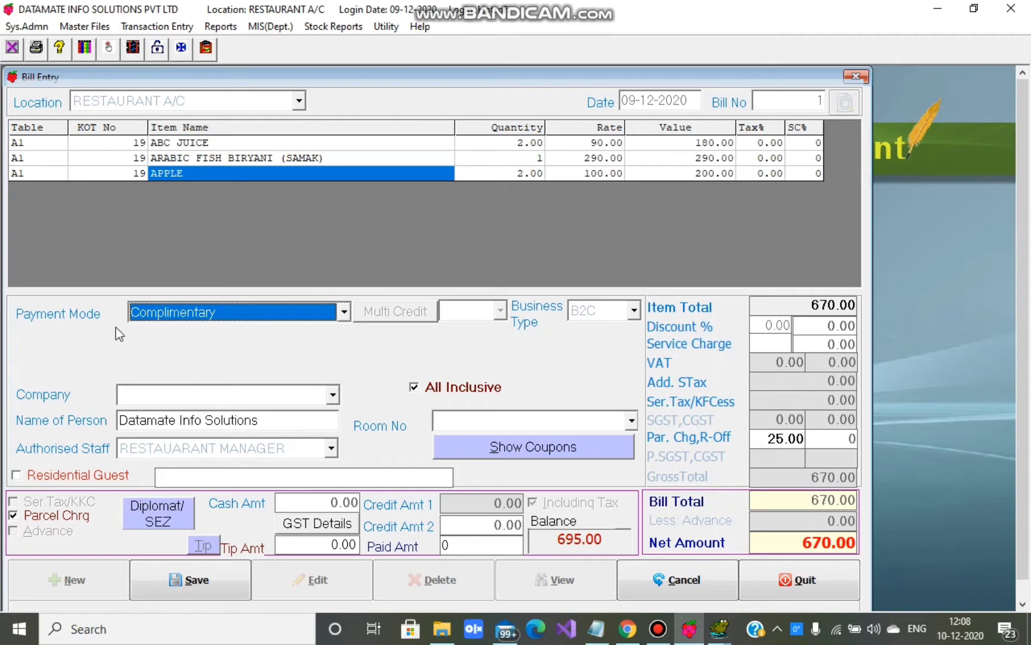
pyautogui.click(143, 311)
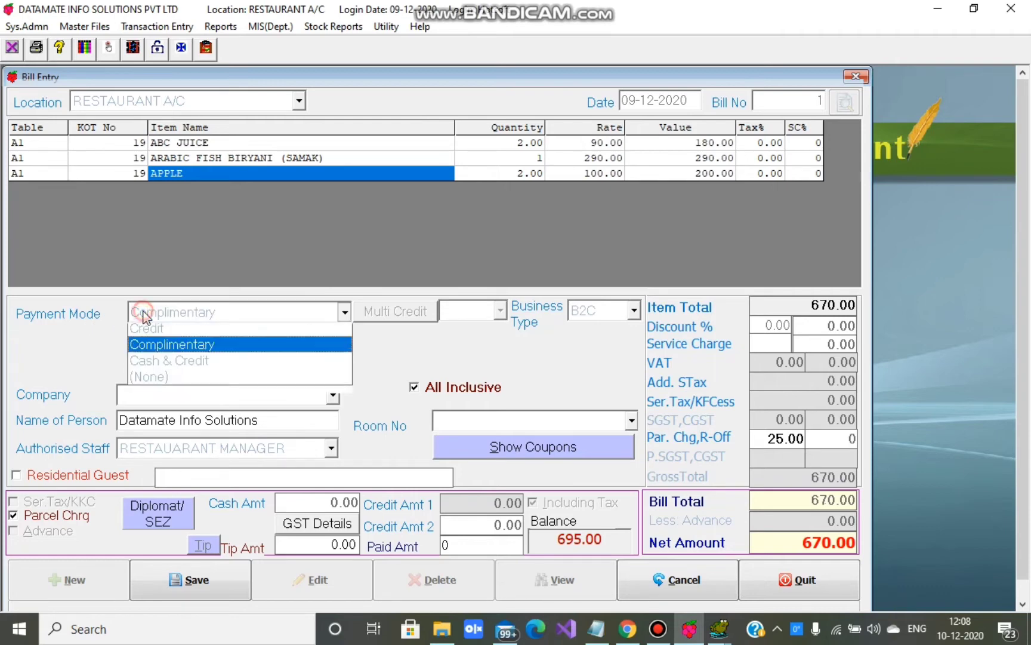
pyautogui.click(157, 365)
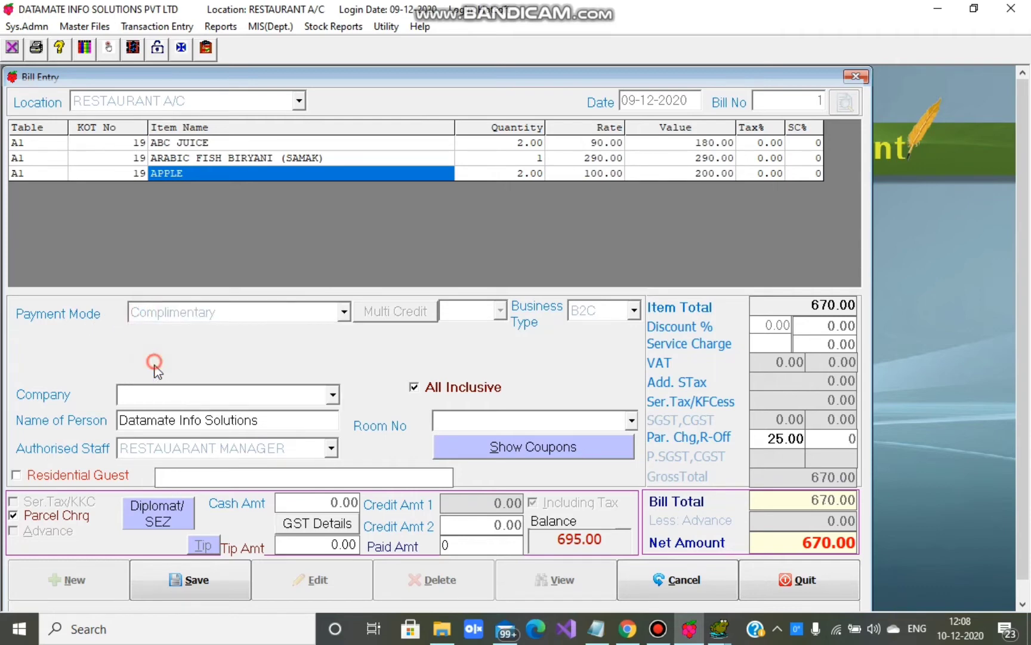
pyautogui.click(139, 396)
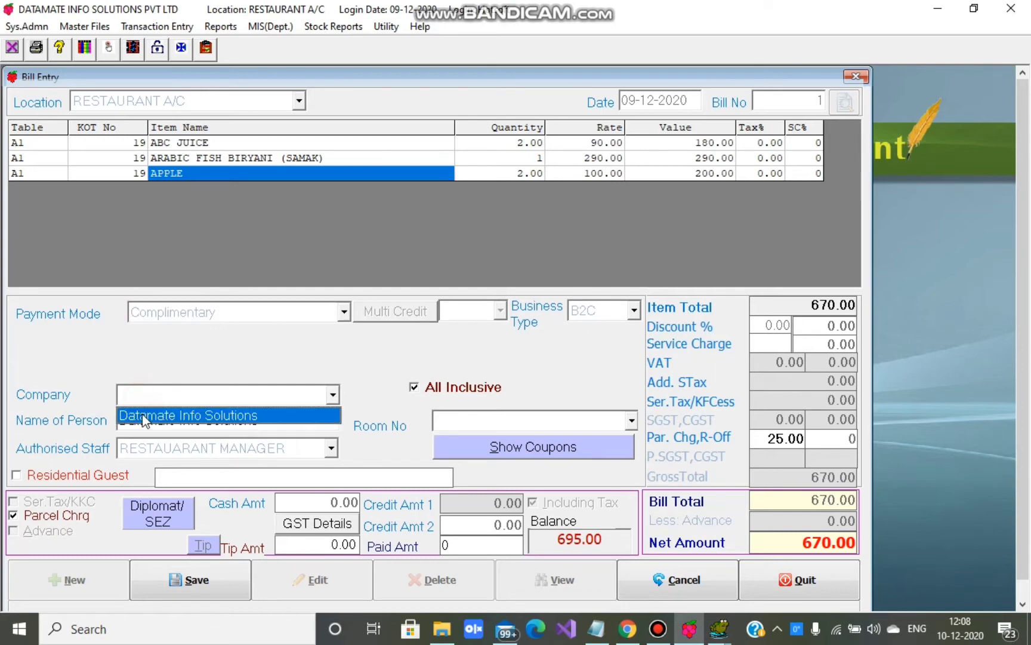
pyautogui.click(143, 412)
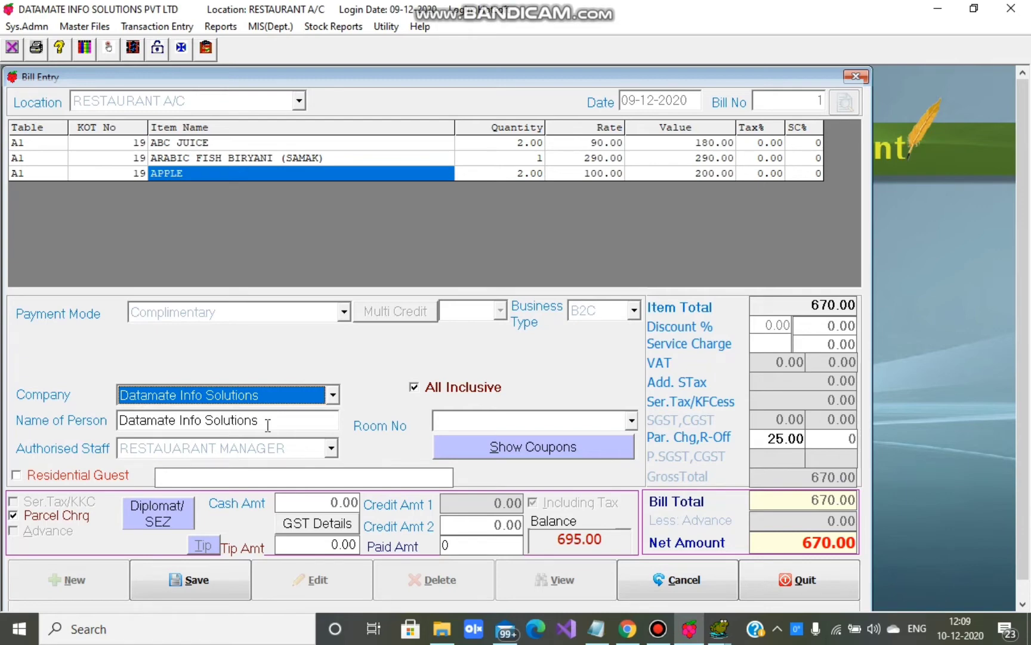
# - Set RESTAUARANT MANAGER as the authorising staff for the complimentary bill
pyautogui.moveTo(266, 421); pyautogui.dragTo(120, 421)
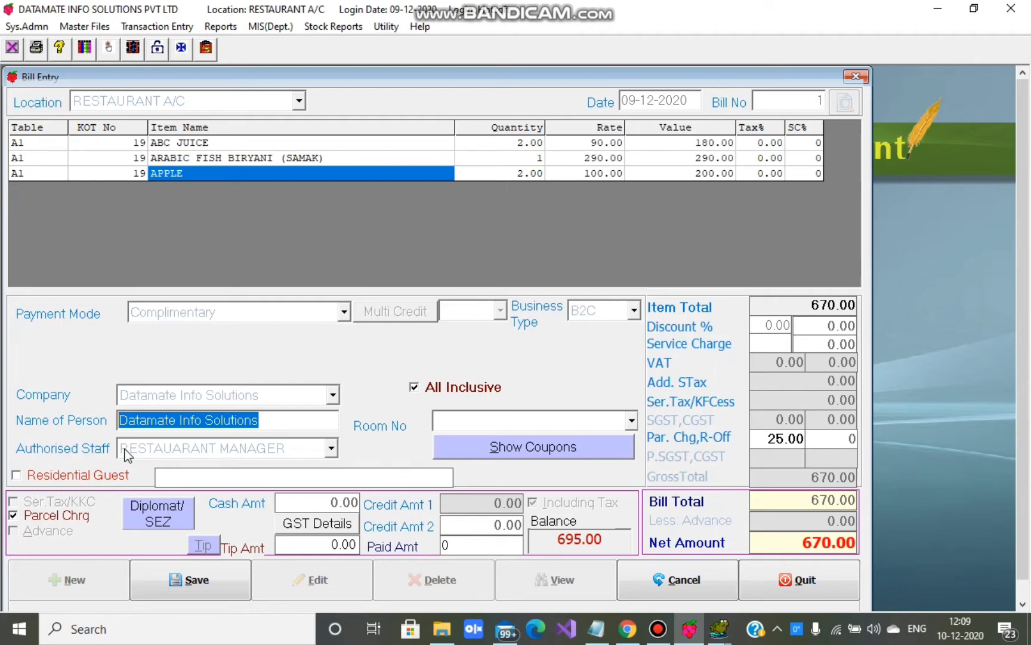
pyautogui.click(330, 449)
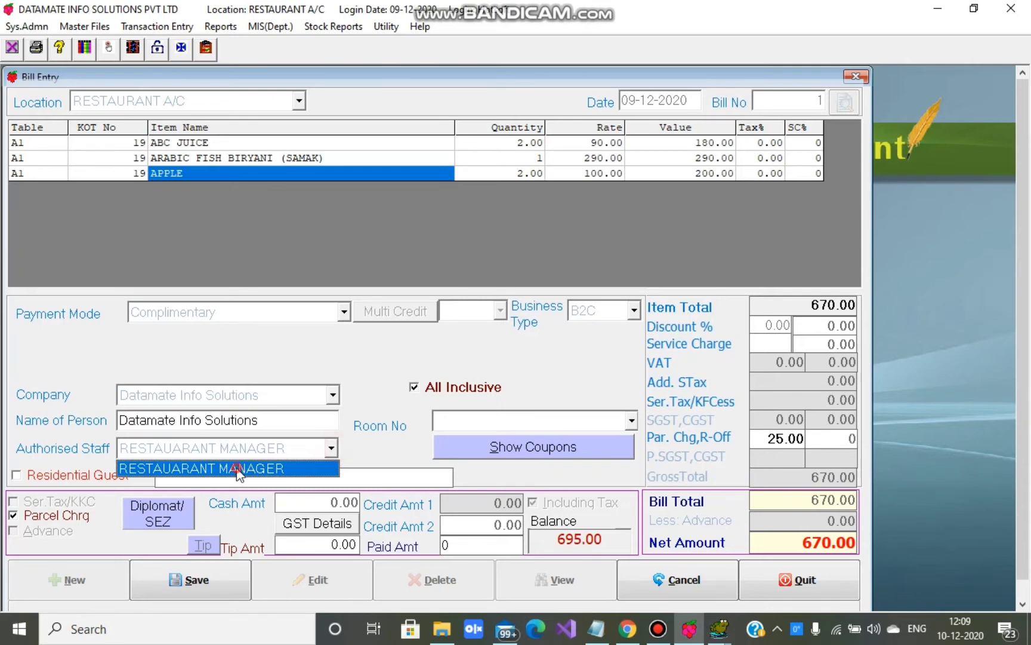
pyautogui.click(242, 469)
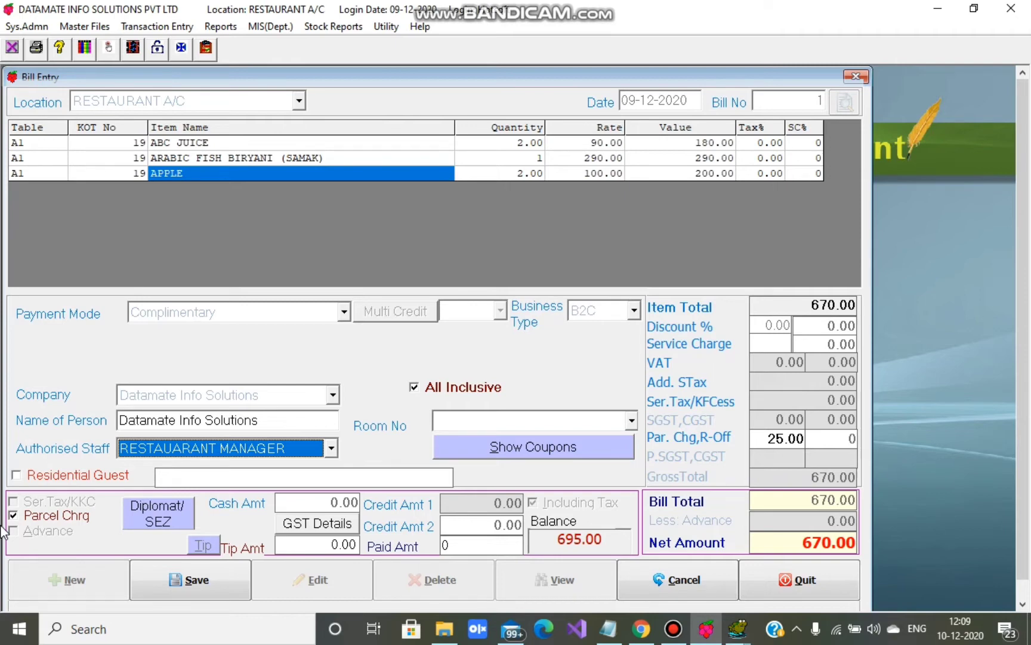
pyautogui.click(242, 307)
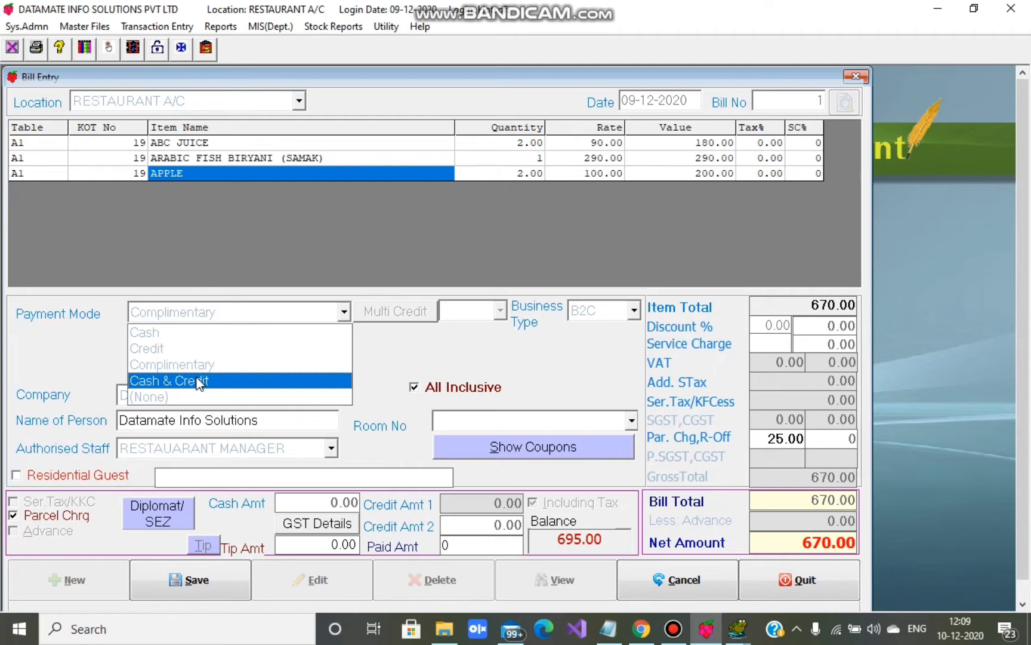
# - Switch the payment mode to Cash & Credit on a MASTER credit card, authorisation 000
pyautogui.click(199, 381)
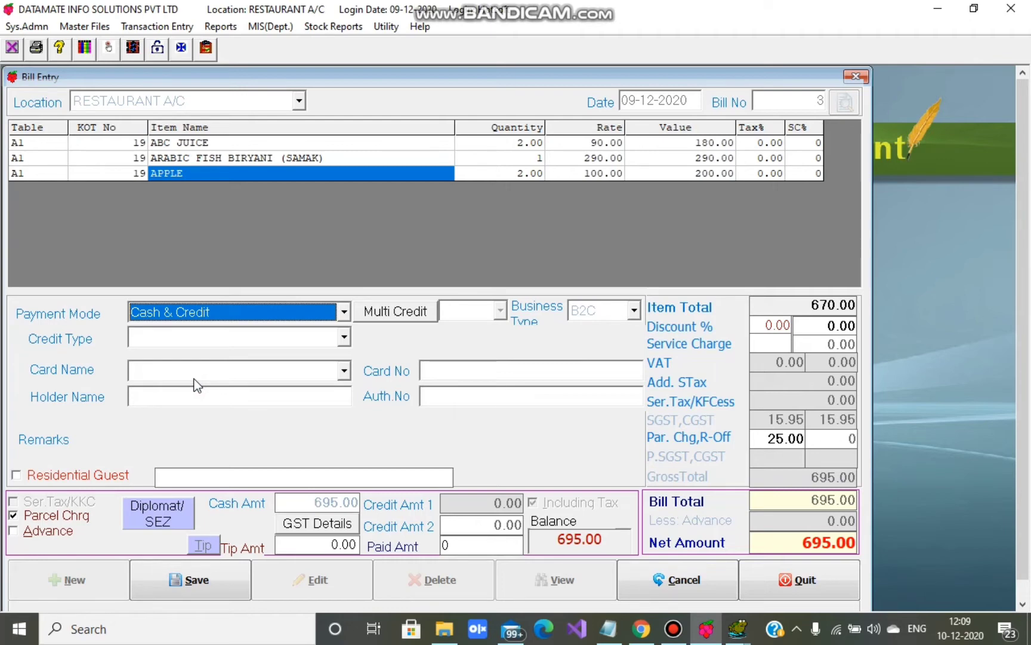
pyautogui.click(179, 338)
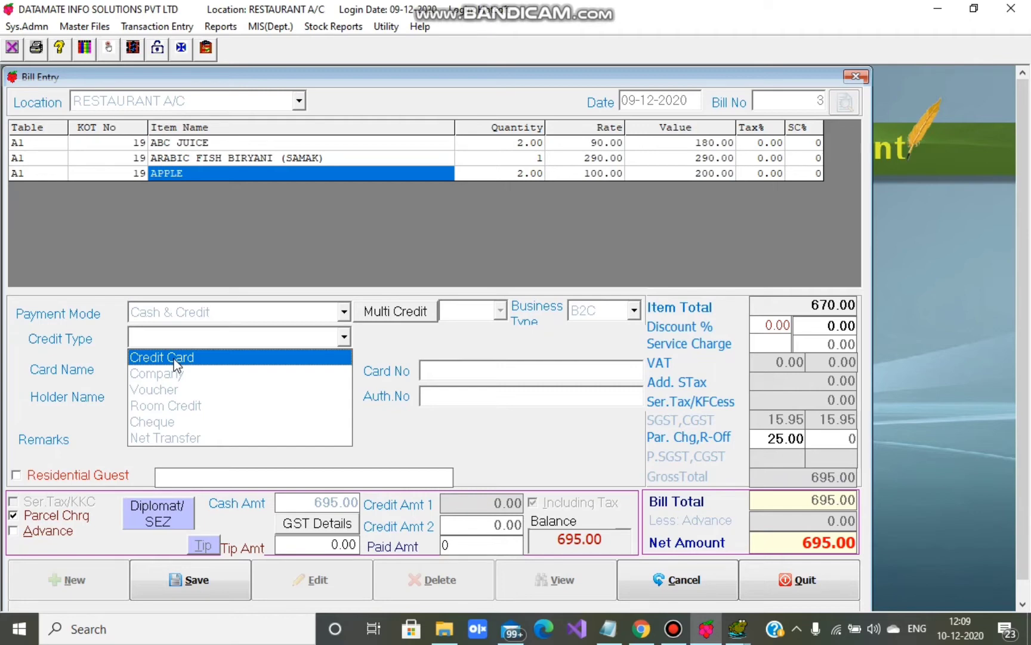
pyautogui.click(173, 358)
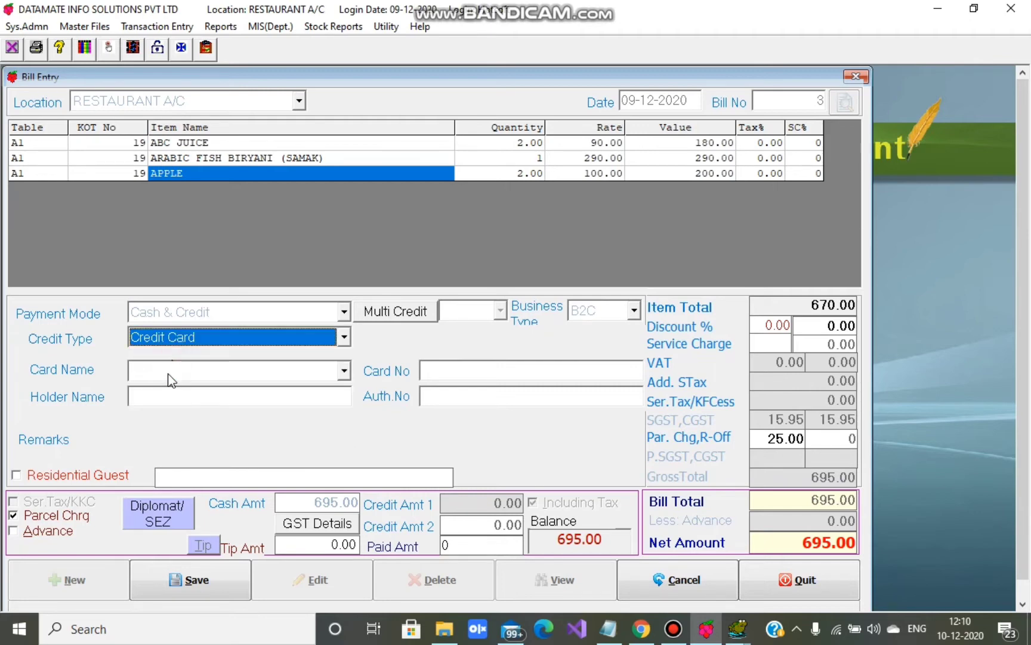
pyautogui.click(168, 375)
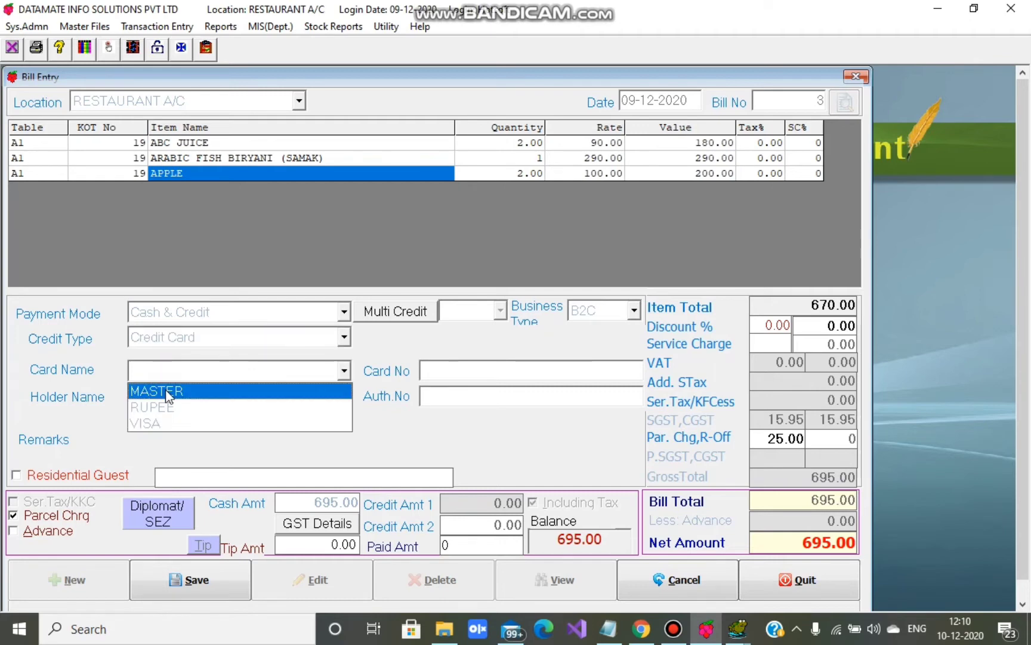
pyautogui.click(209, 389)
pyautogui.click(441, 388)
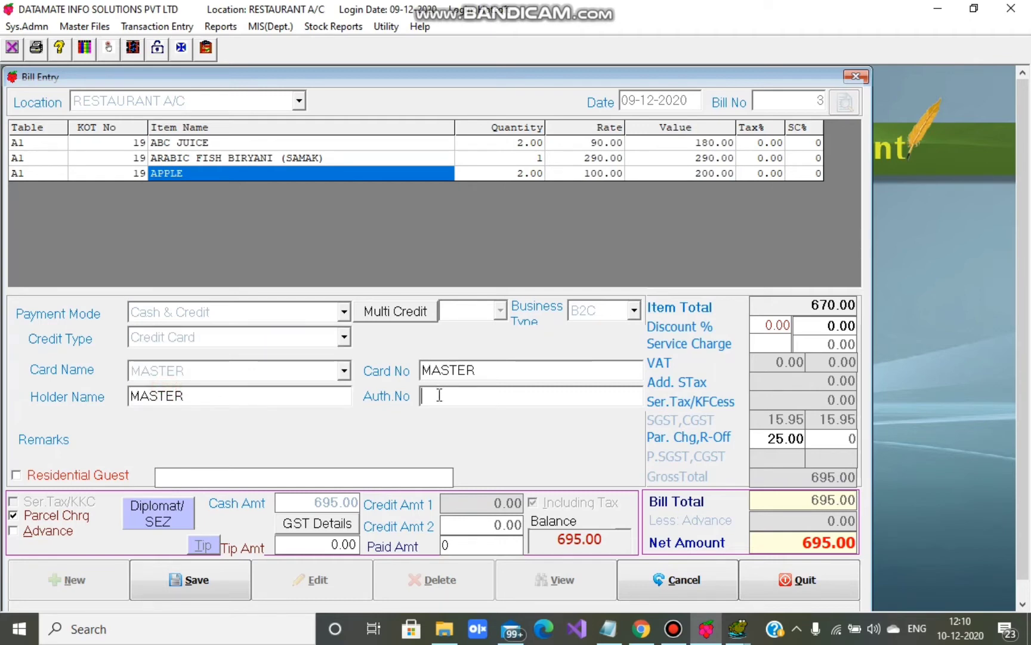
pyautogui.write('000')
# - Enter 500 as the cash amount, leaving 195.00 on the credit card
pyautogui.click(309, 503)
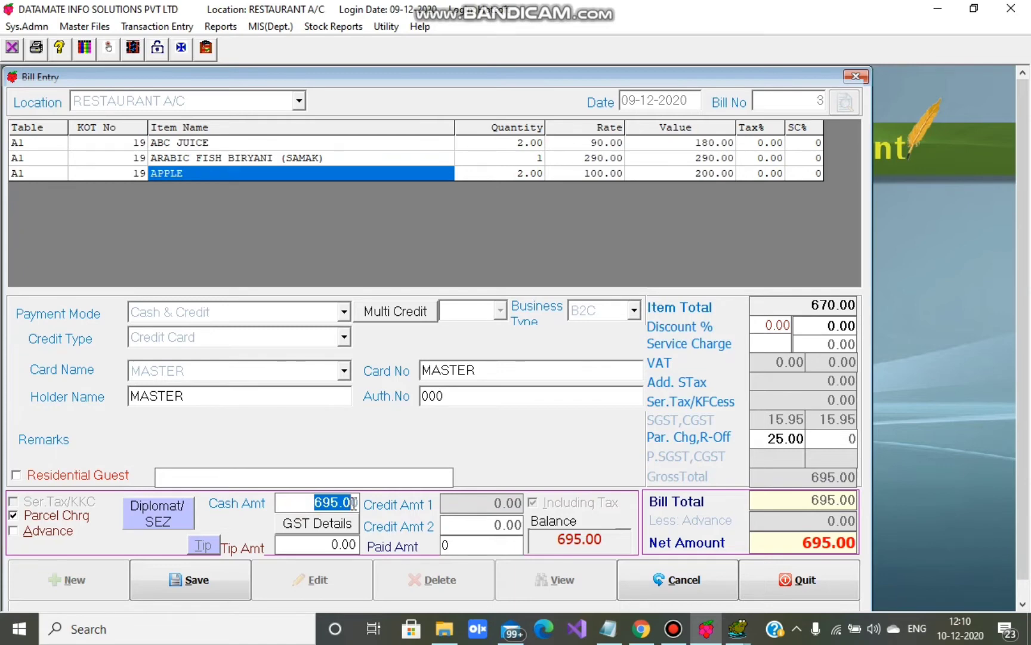
pyautogui.write('500')
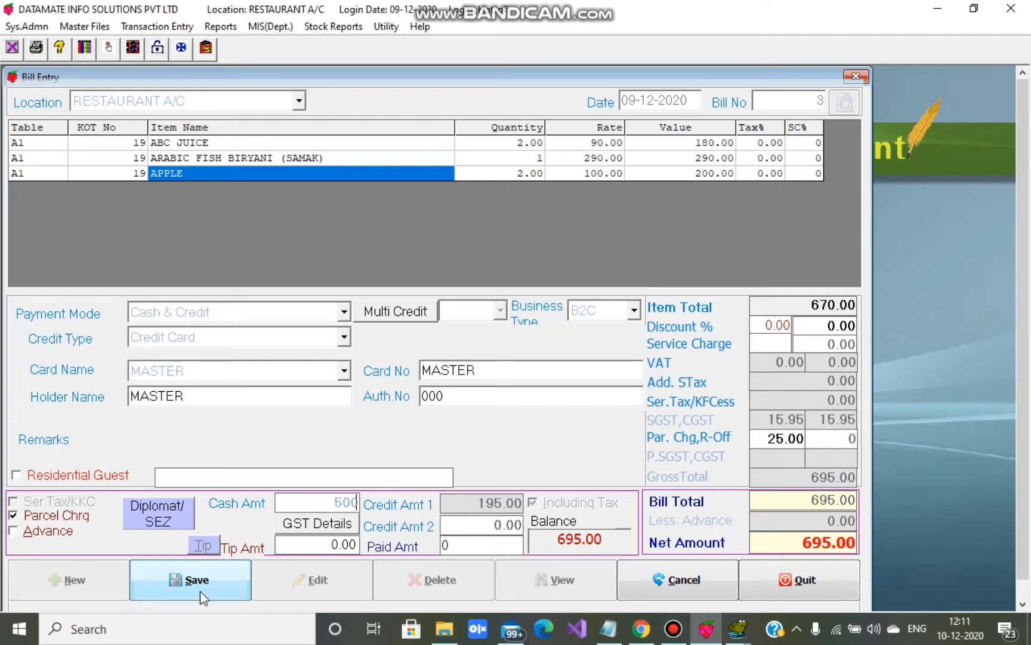
pyautogui.click(192, 316)
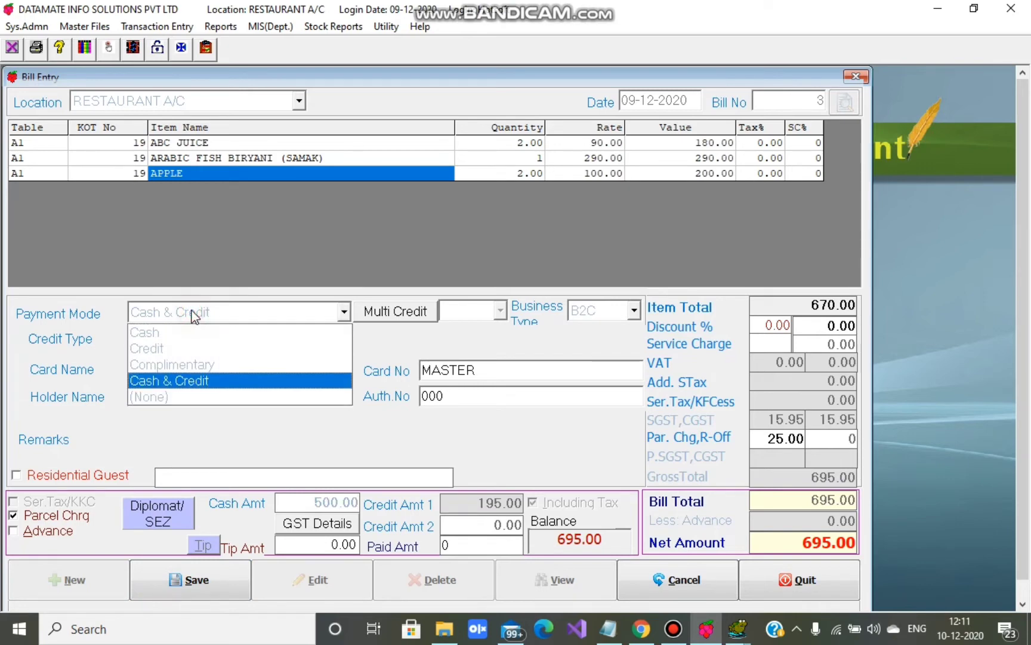
# - Set the payment mode to (None), save bill 3, and decline printing it
pyautogui.click(149, 397)
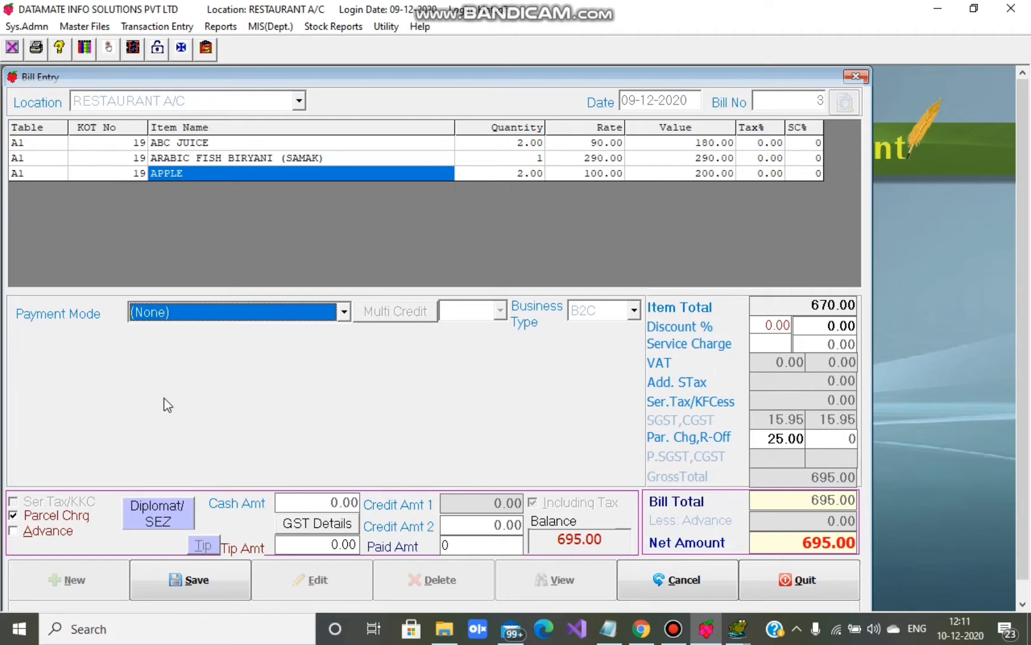
pyautogui.click(157, 26)
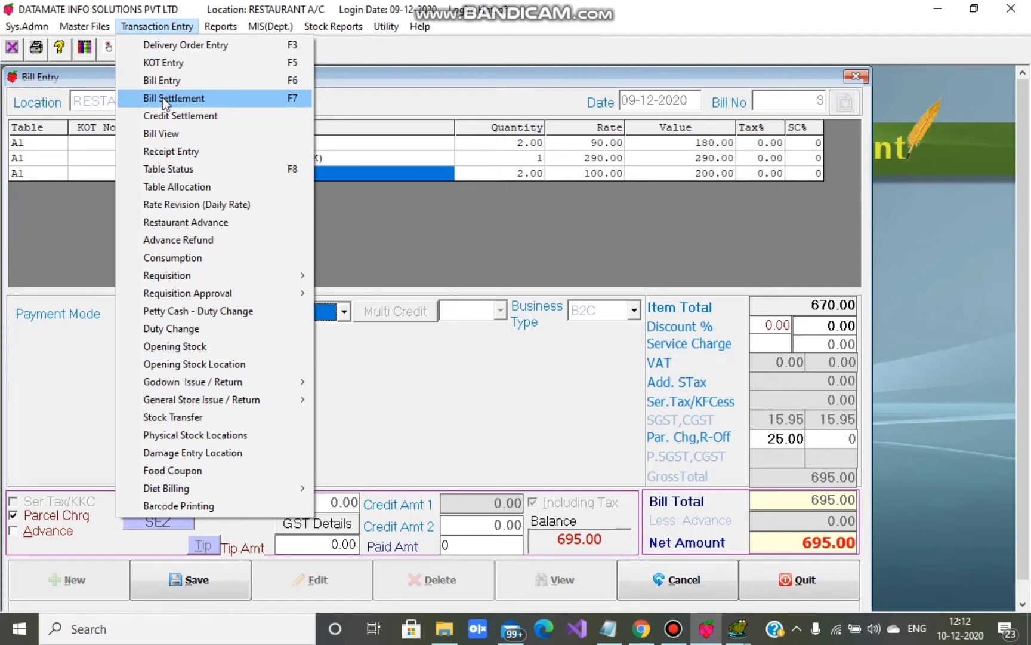
pyautogui.click(342, 225)
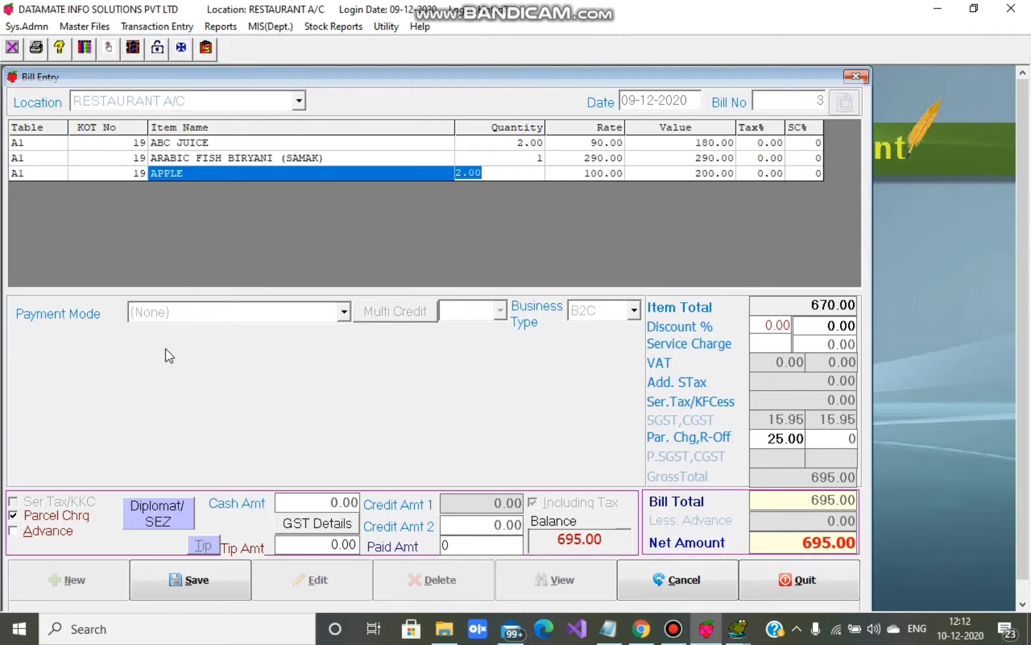
pyautogui.click(190, 581)
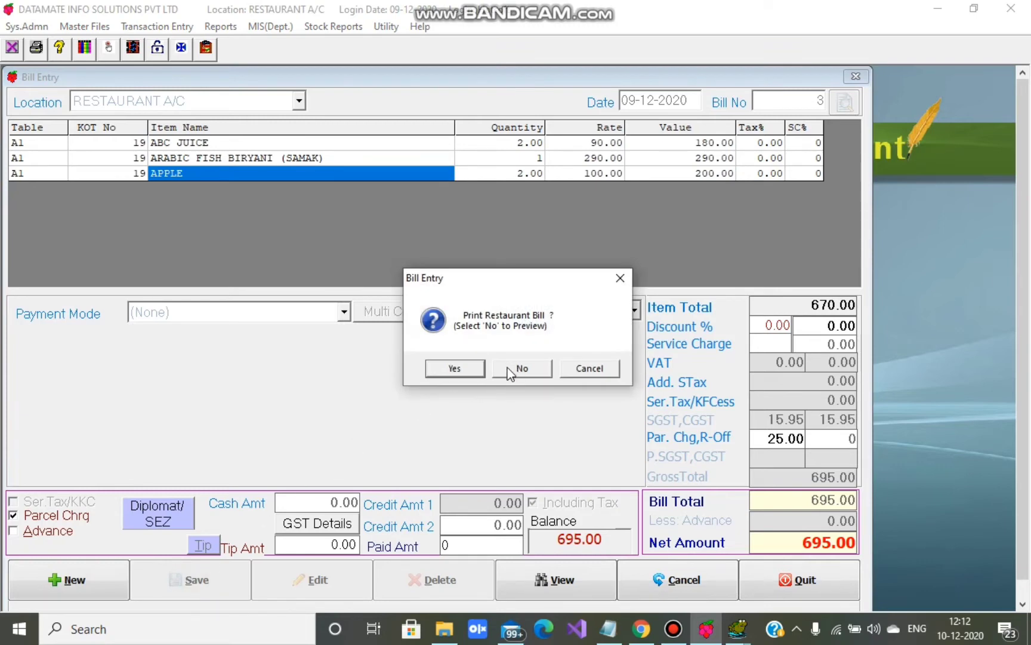
pyautogui.click(510, 370)
pyautogui.click(575, 370)
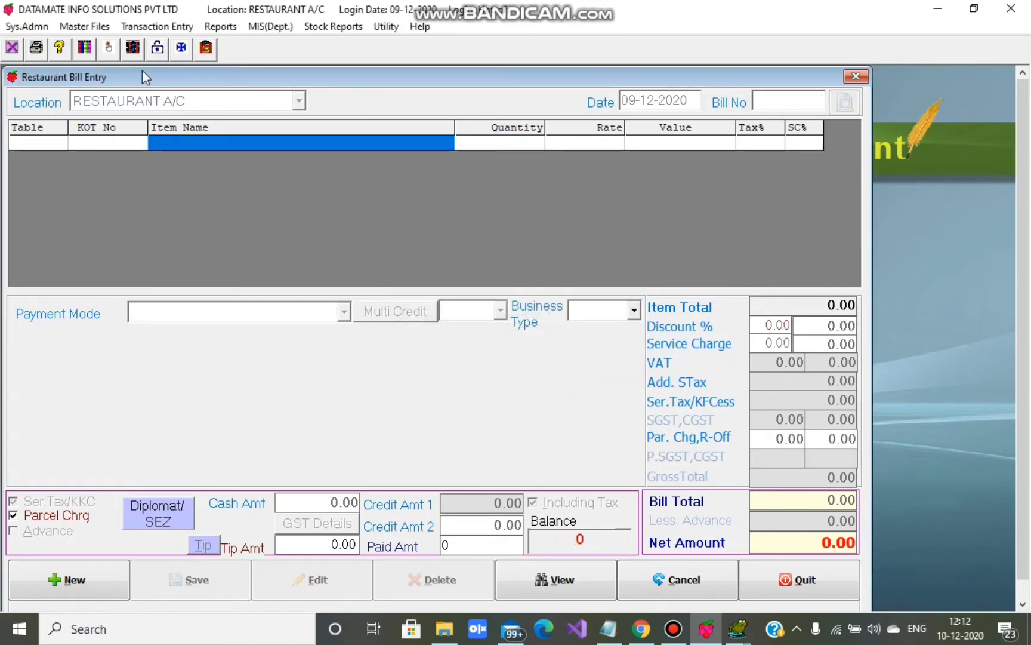
# - Load bill 3 in Bill Settlement and set its payment mode to Cash
pyautogui.click(137, 27)
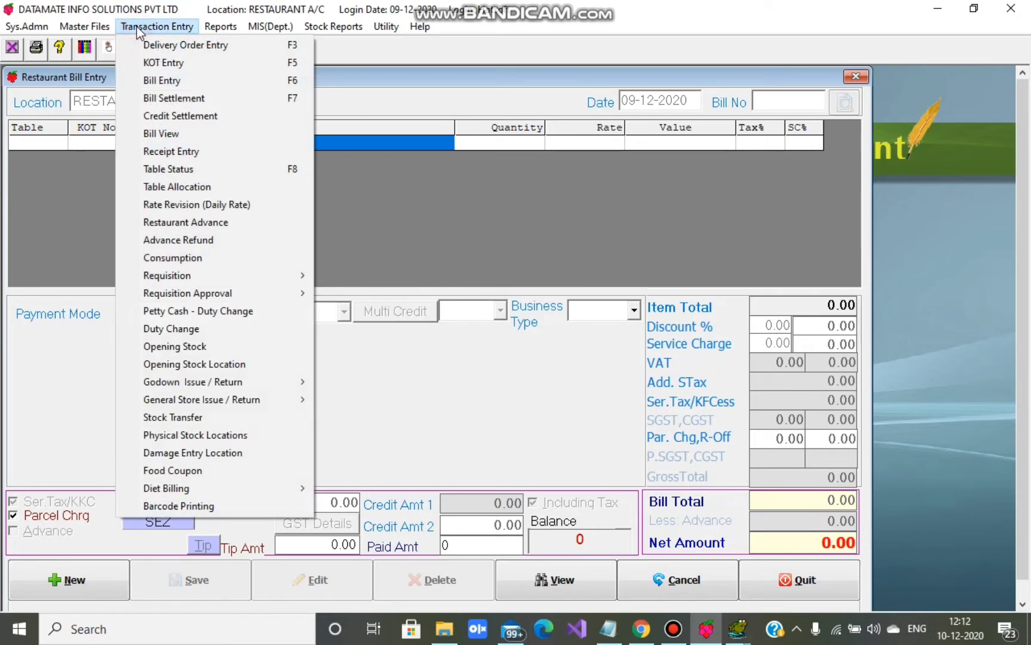
pyautogui.click(166, 98)
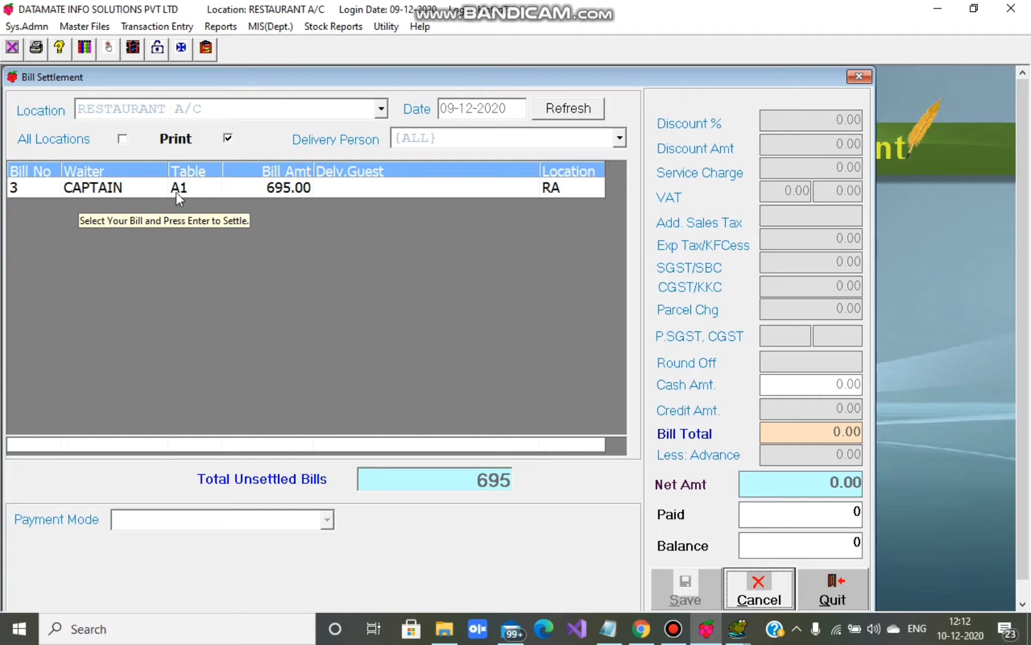
pyautogui.doubleClick(108, 187)
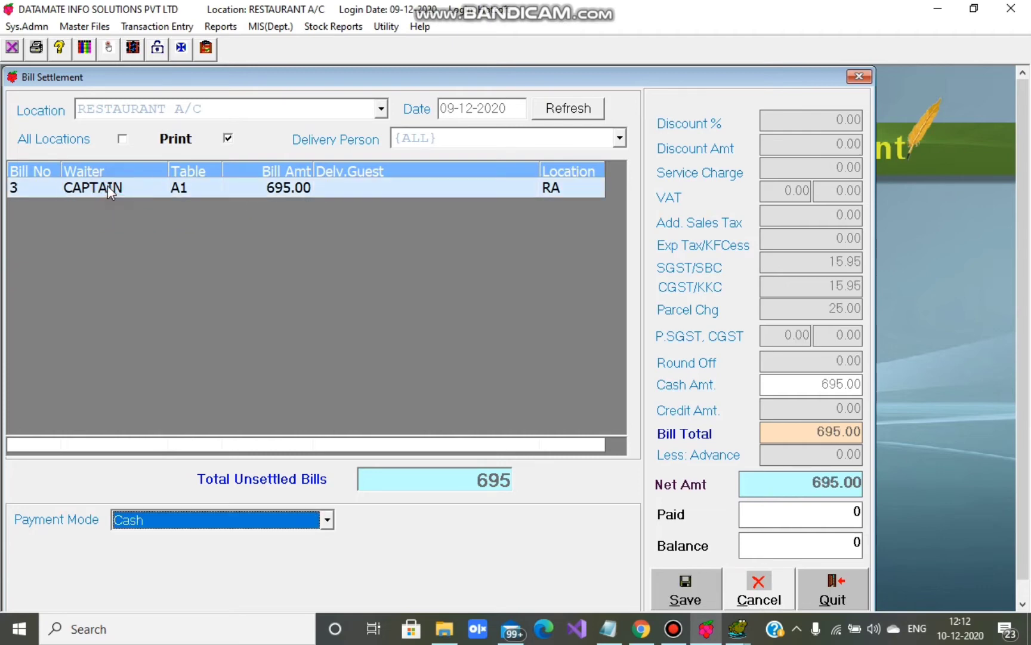
pyautogui.click(182, 526)
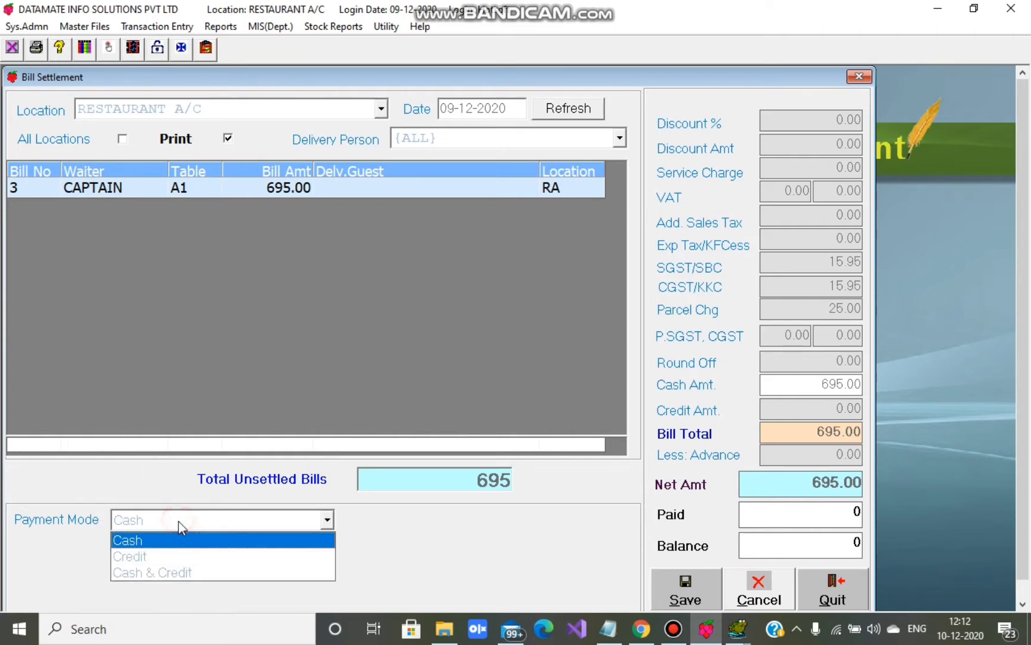
pyautogui.click(157, 544)
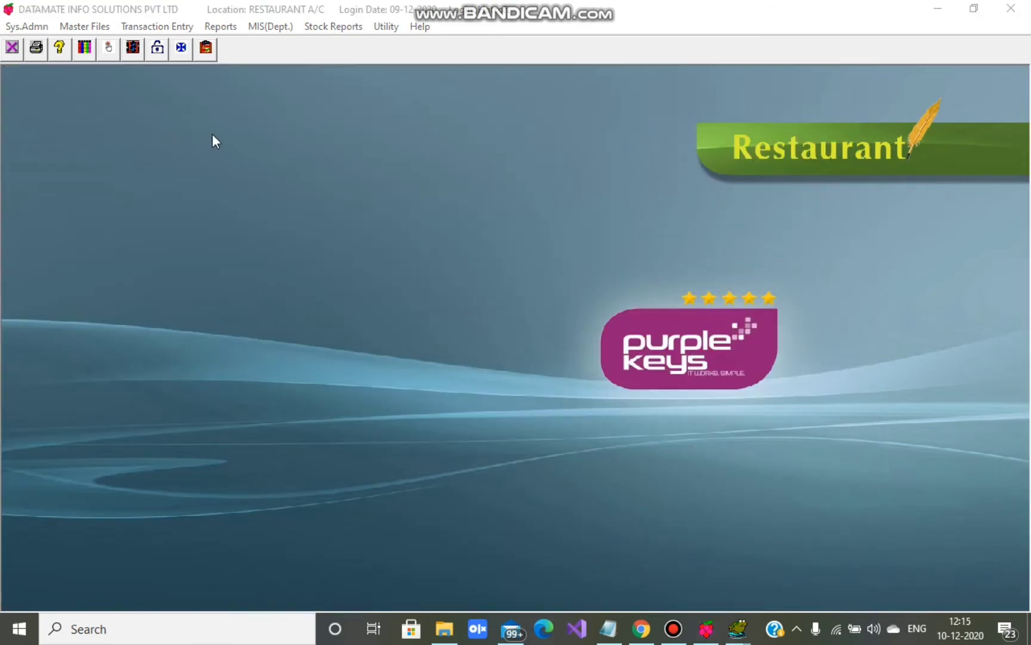
pyautogui.click(141, 28)
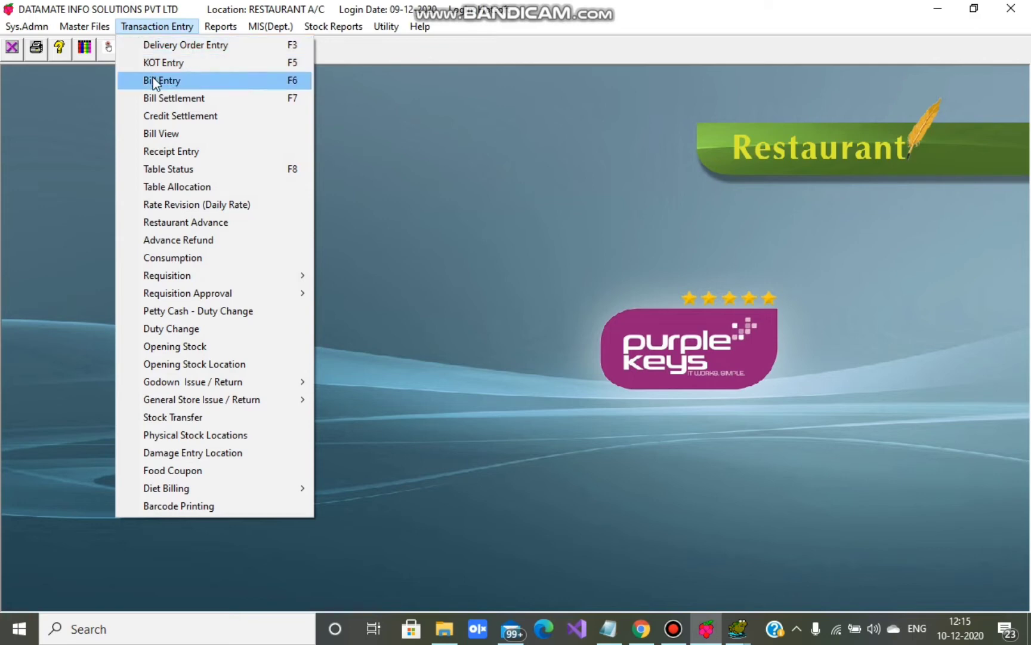
pyautogui.click(169, 136)
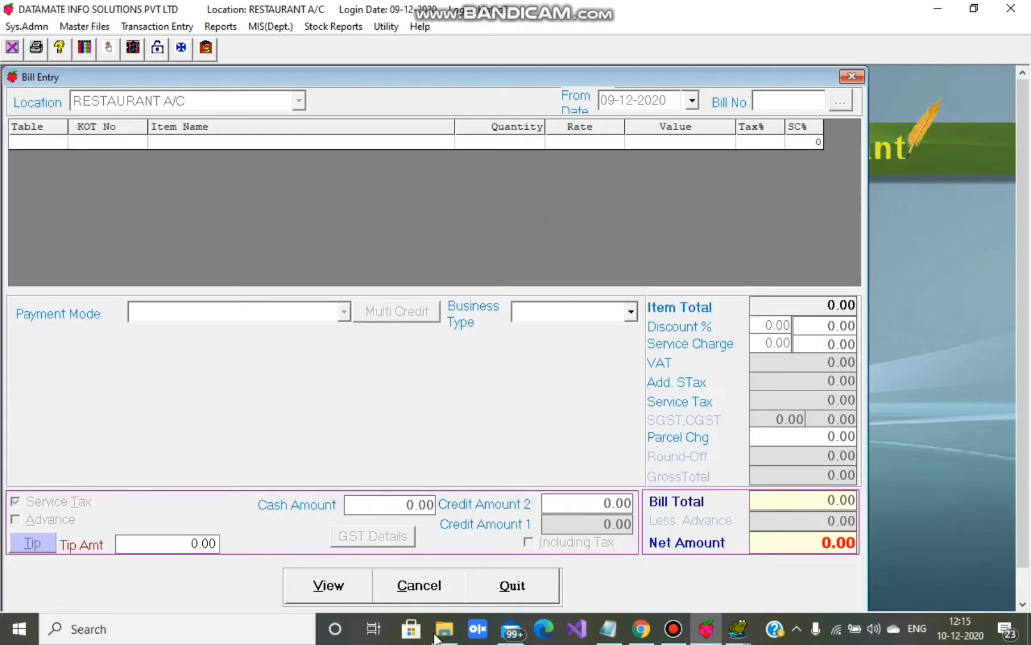
pyautogui.click(327, 587)
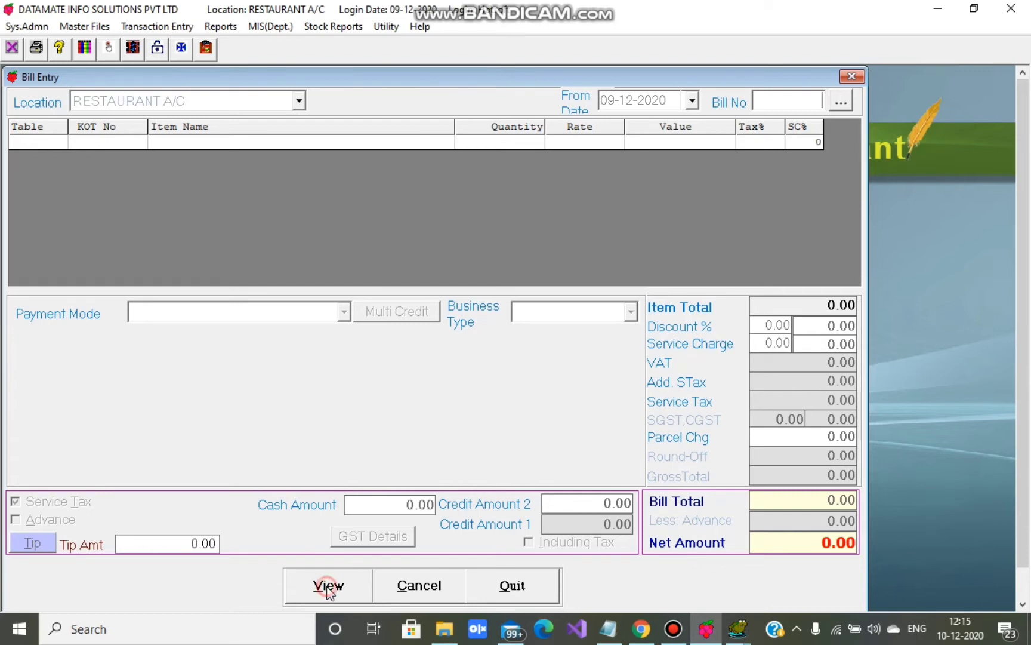
pyautogui.click(834, 104)
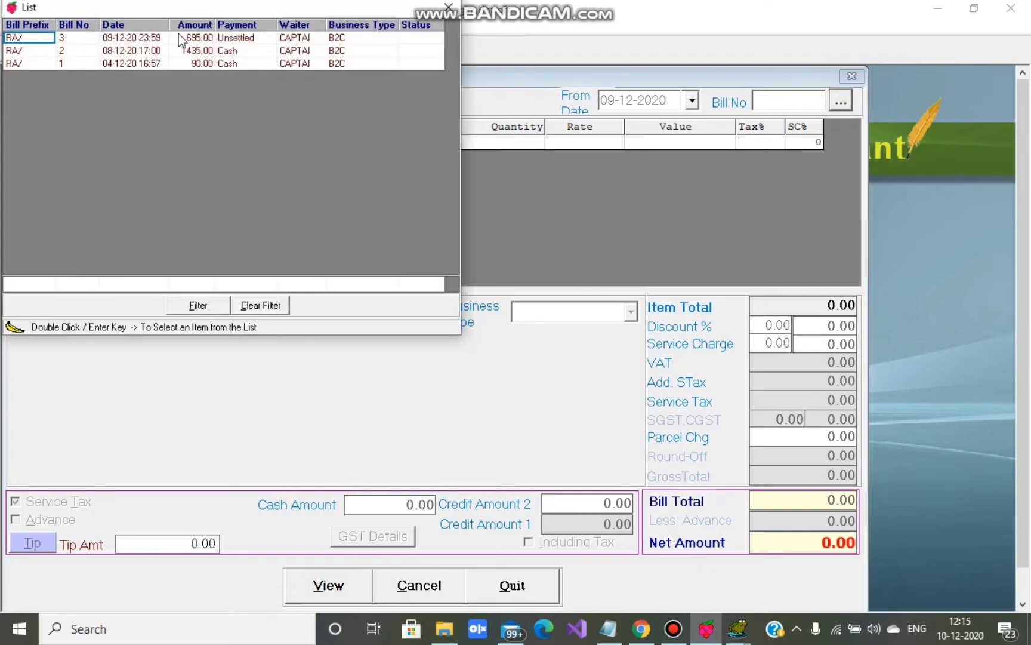
pyautogui.doubleClick(178, 36)
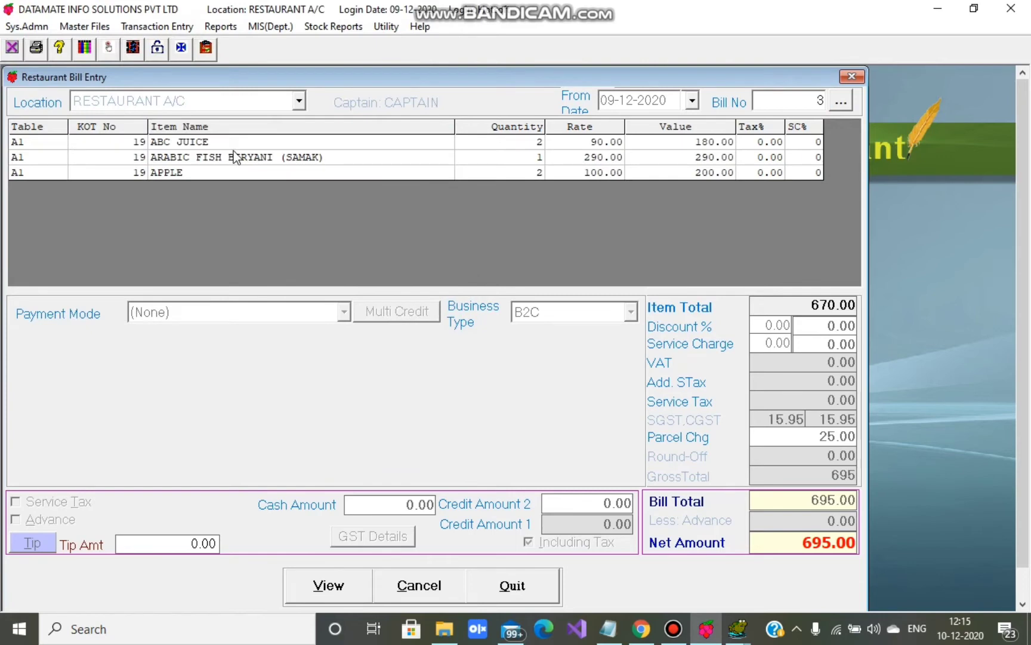
pyautogui.click(852, 76)
pyautogui.click(157, 27)
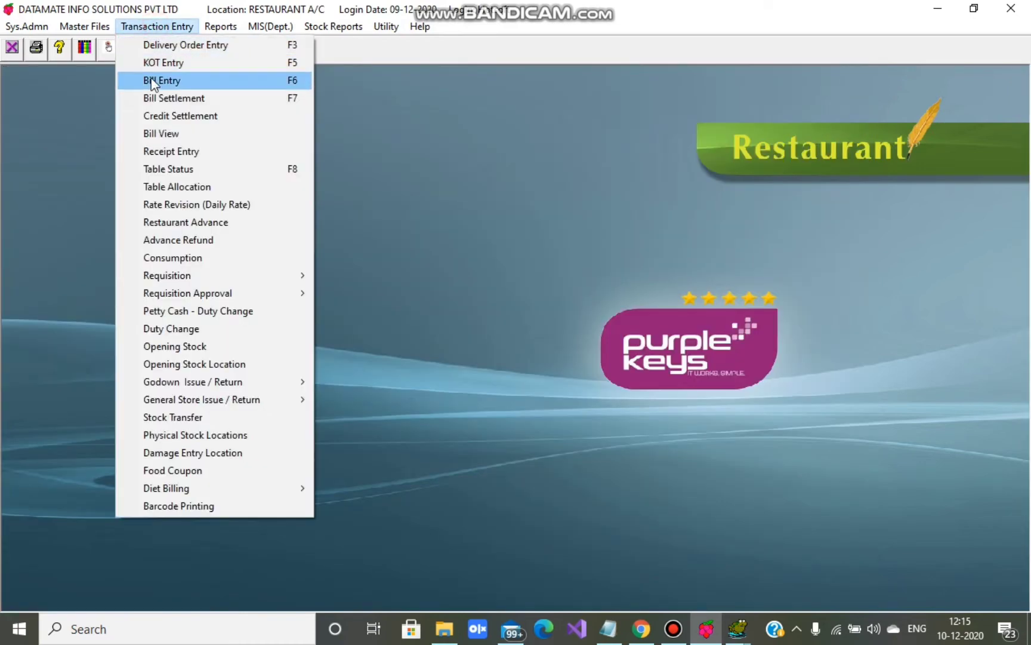
# - Load saved bill 3 (695.00) into Bill Entry from the bill list and enable editing
pyautogui.click(150, 79)
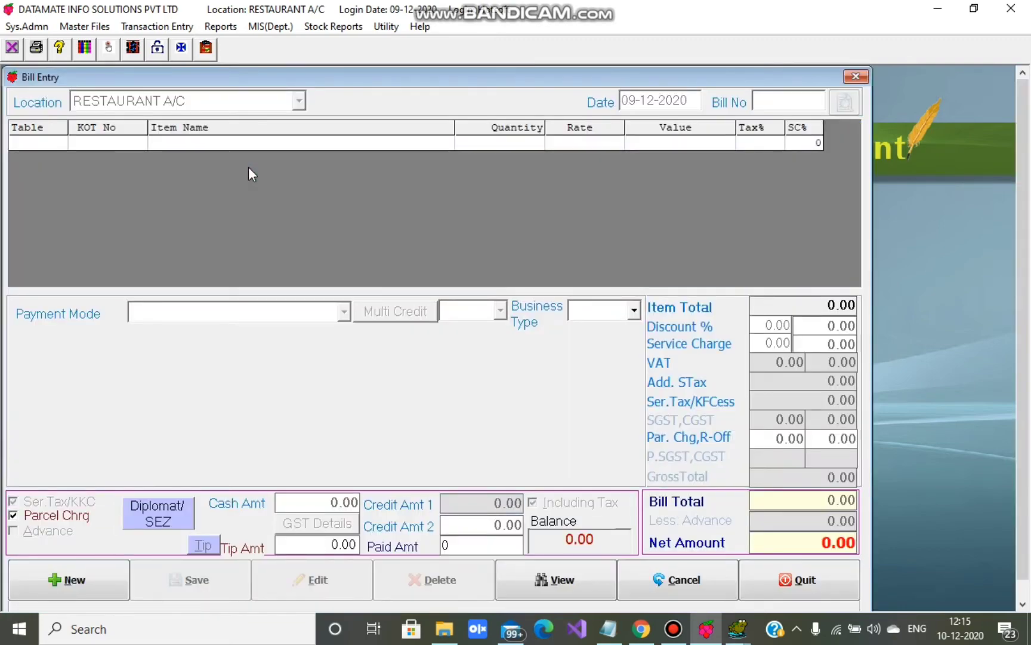
pyautogui.click(549, 584)
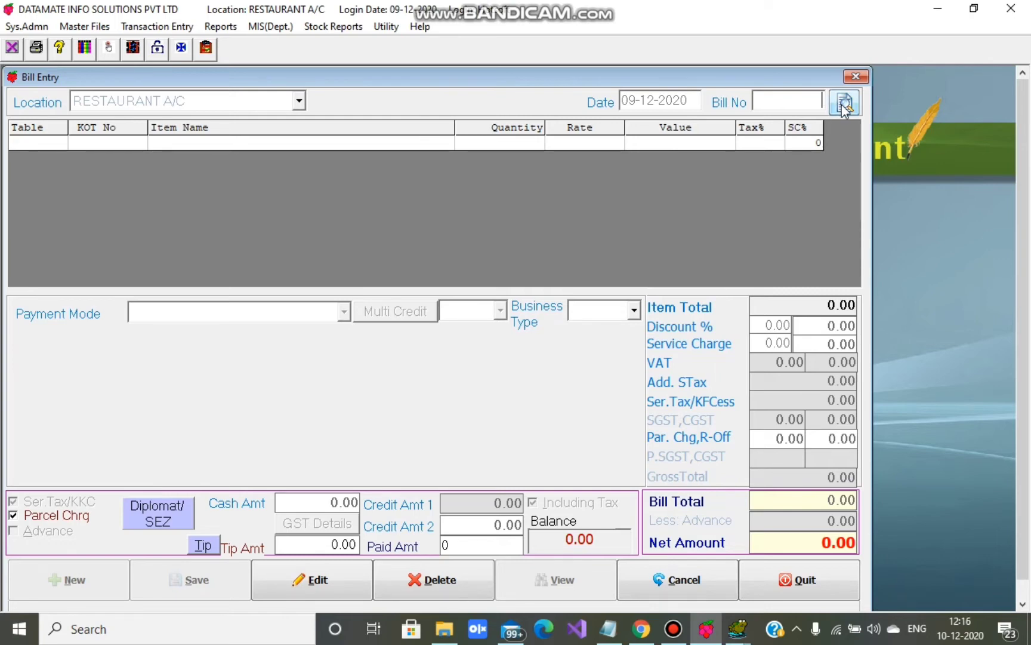
pyautogui.click(844, 106)
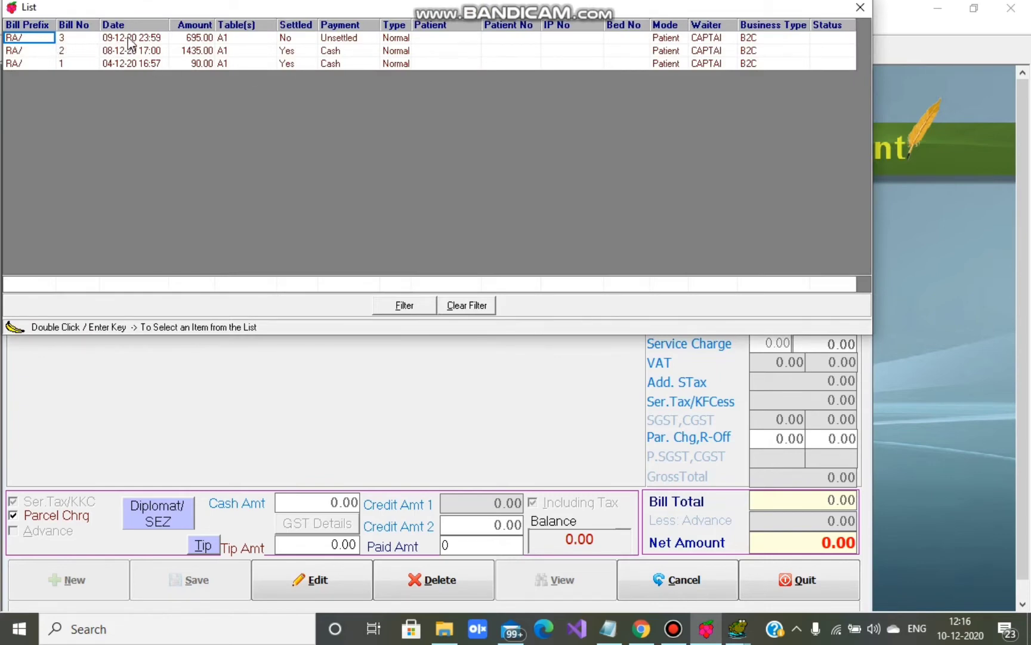
pyautogui.click(69, 38)
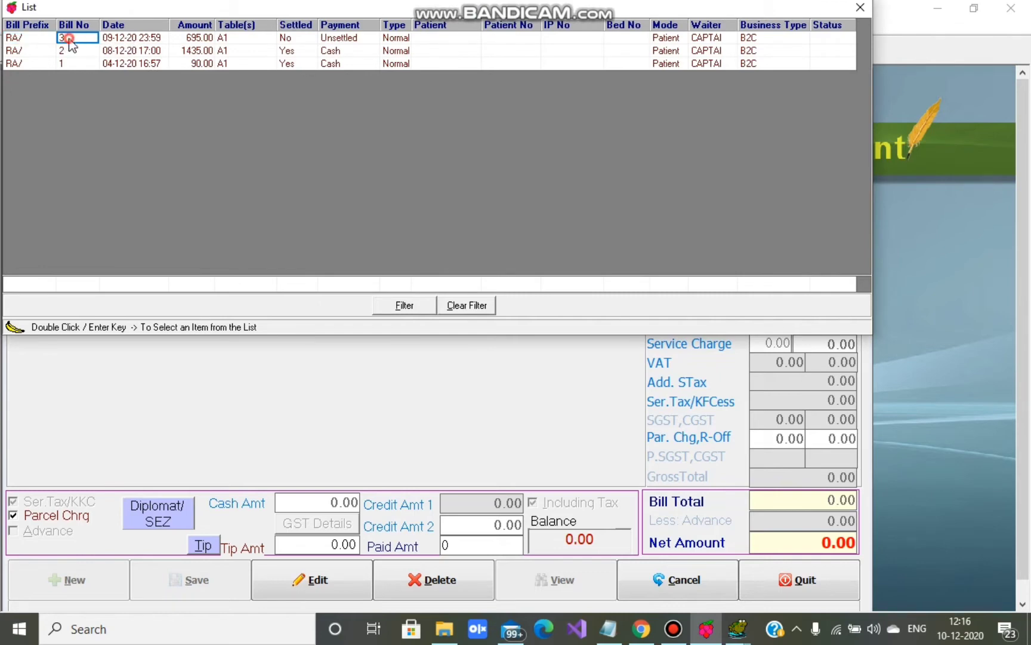
pyautogui.doubleClick(117, 44)
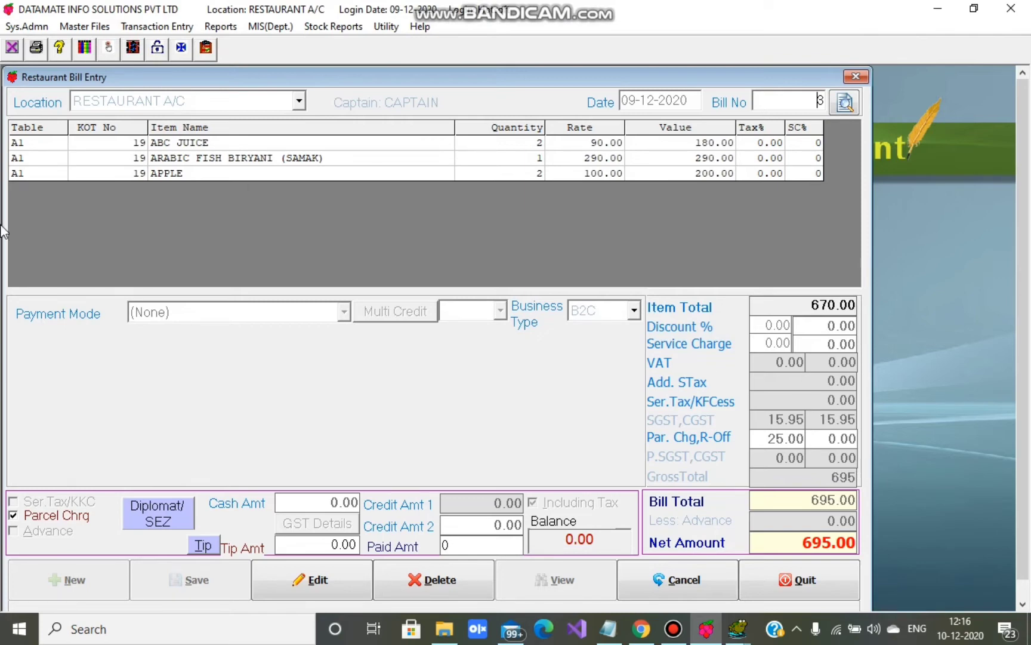
pyautogui.click(328, 584)
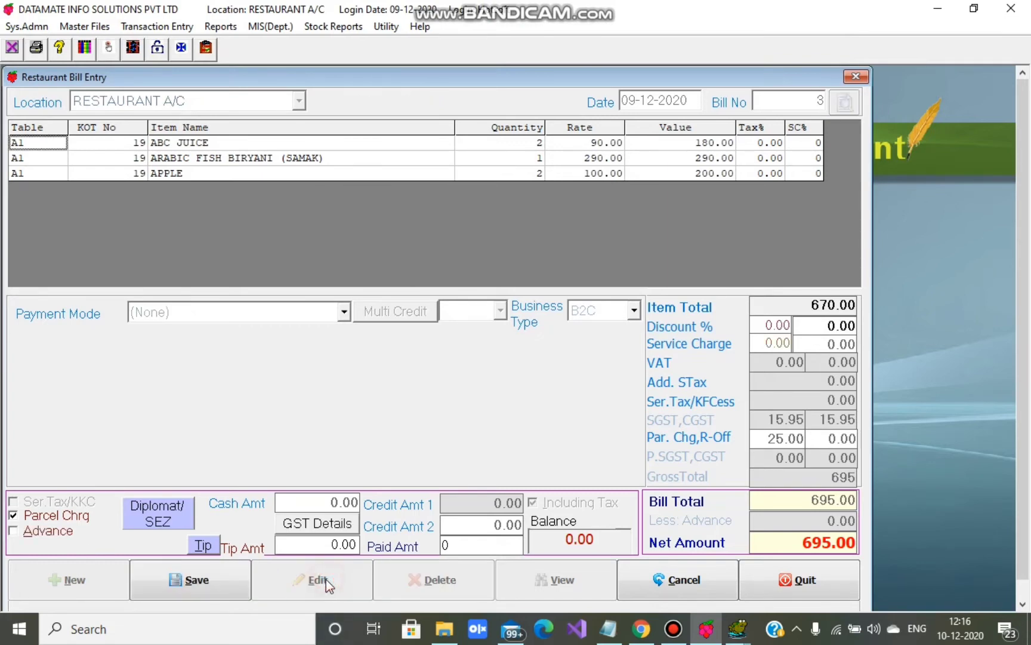
pyautogui.click(345, 314)
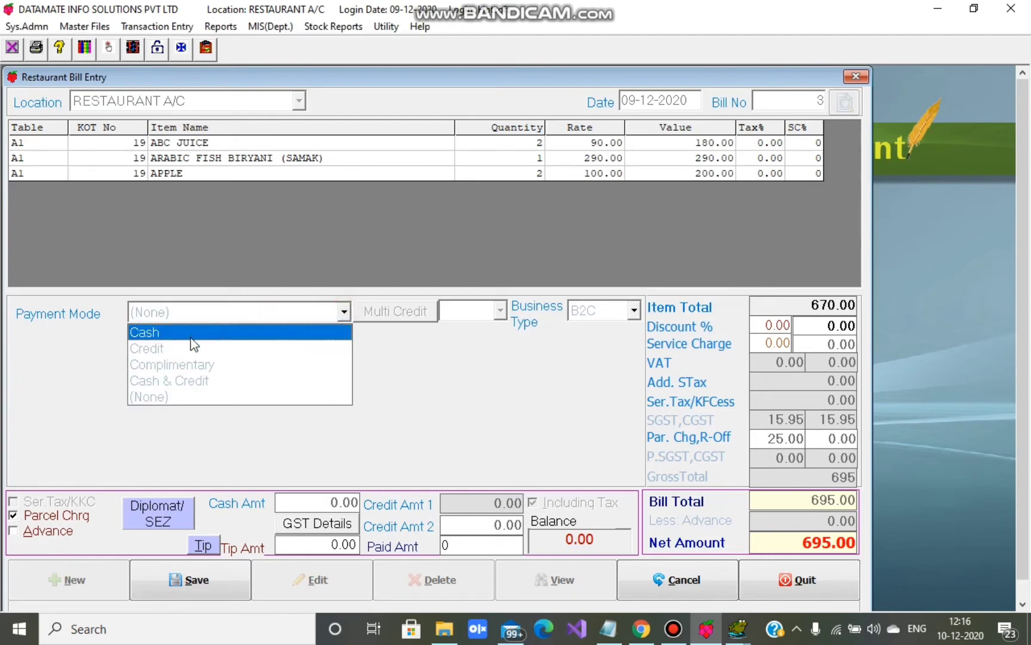
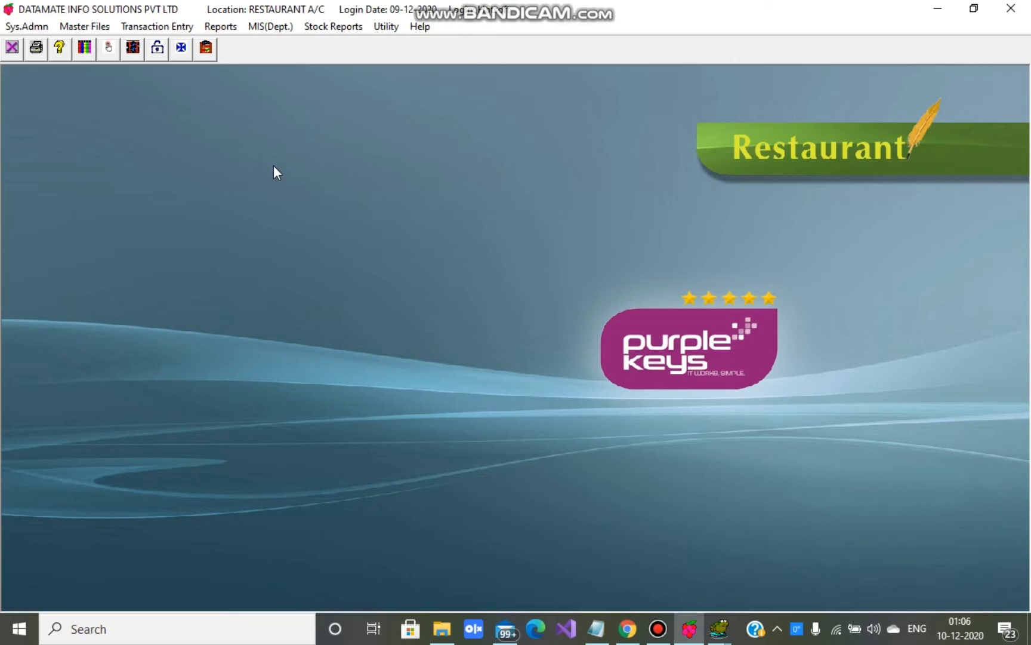
# - Start a new requisition in the Requisition From Restaurant form
pyautogui.click(157, 27)
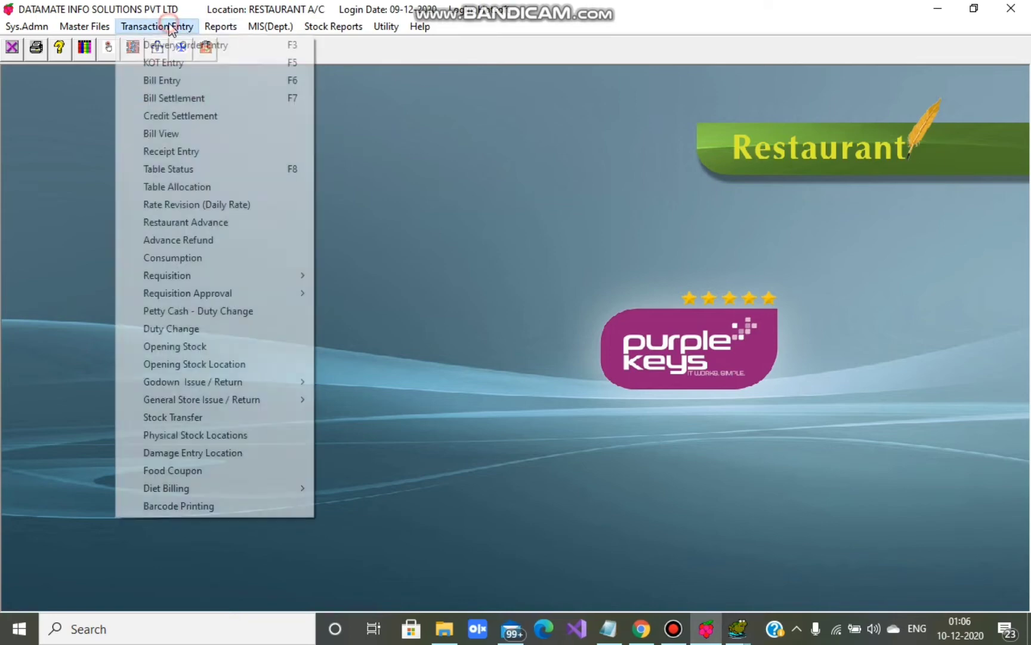
pyautogui.moveTo(173, 276)
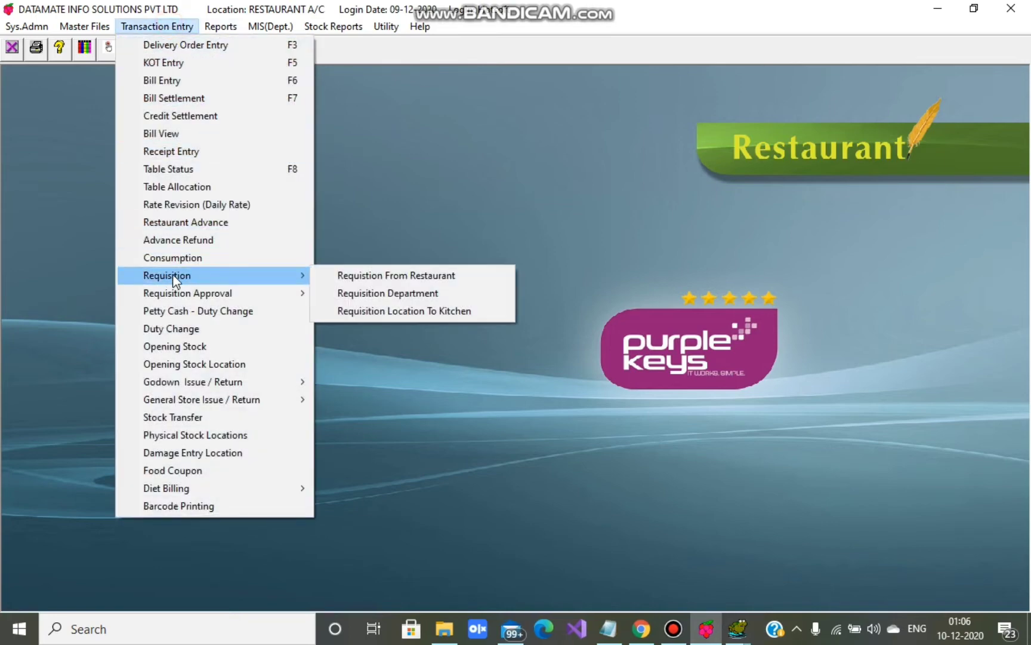
pyautogui.click(364, 275)
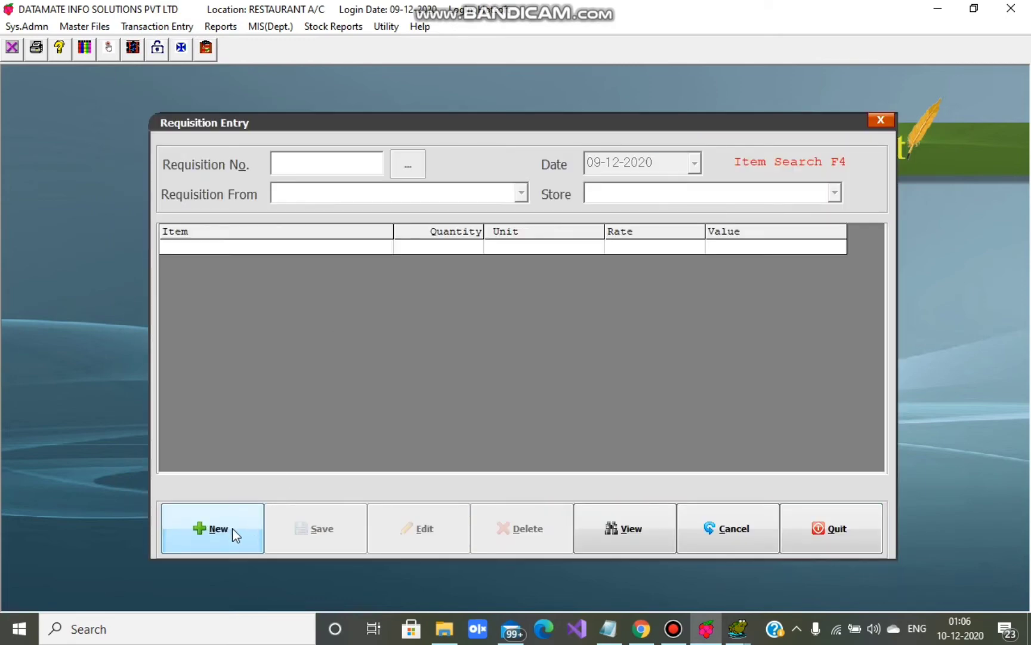
pyautogui.click(232, 529)
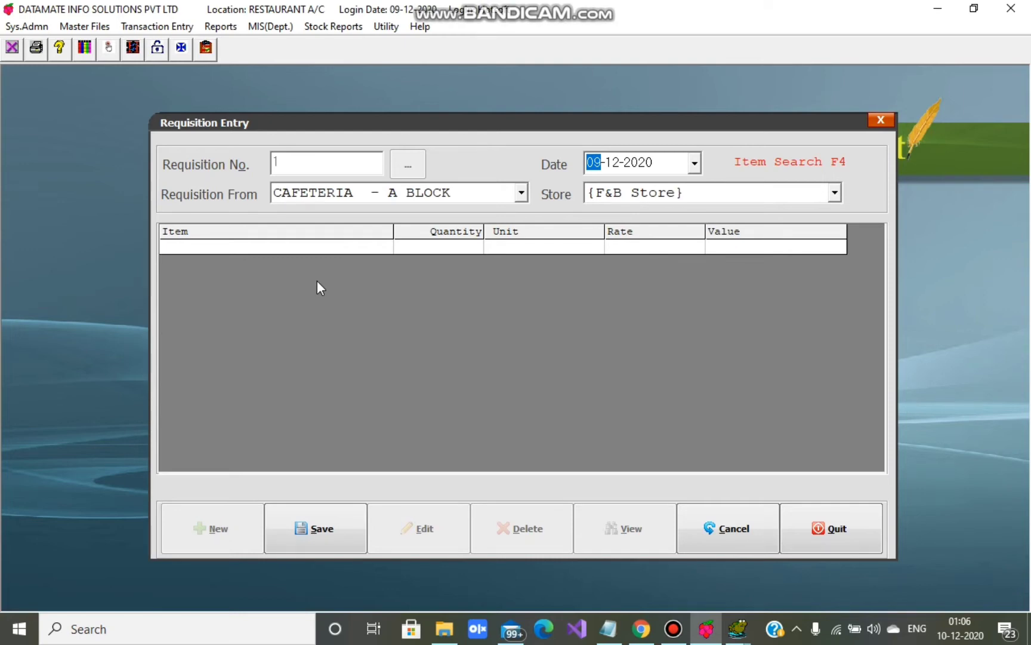
# - Set Requisition From to RESTAURANT A/C and Store to F&B STORE
pyautogui.click(521, 193)
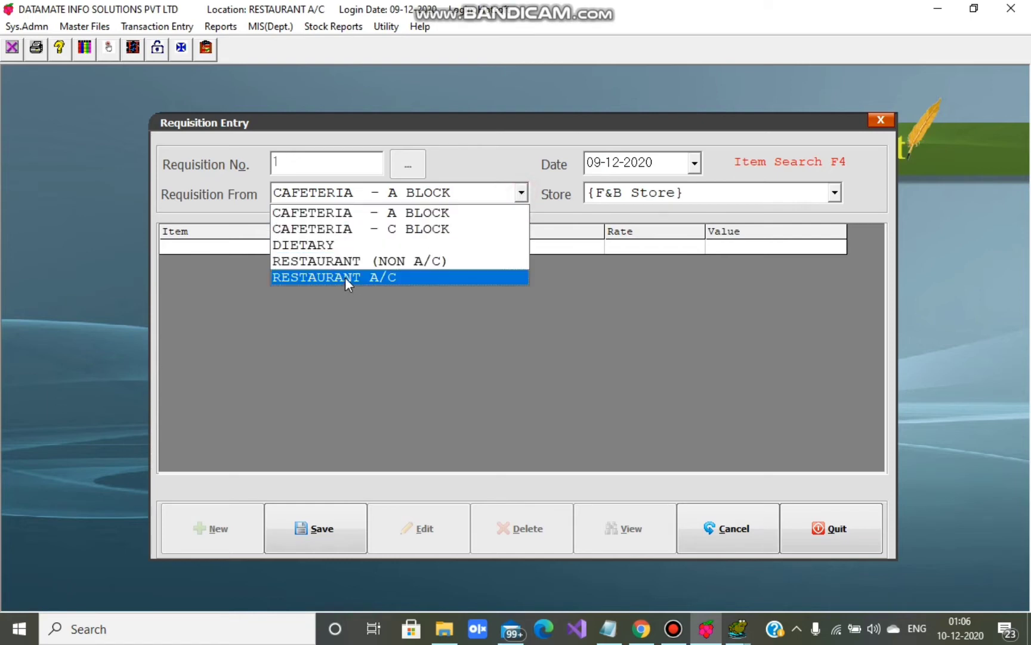
pyautogui.click(345, 277)
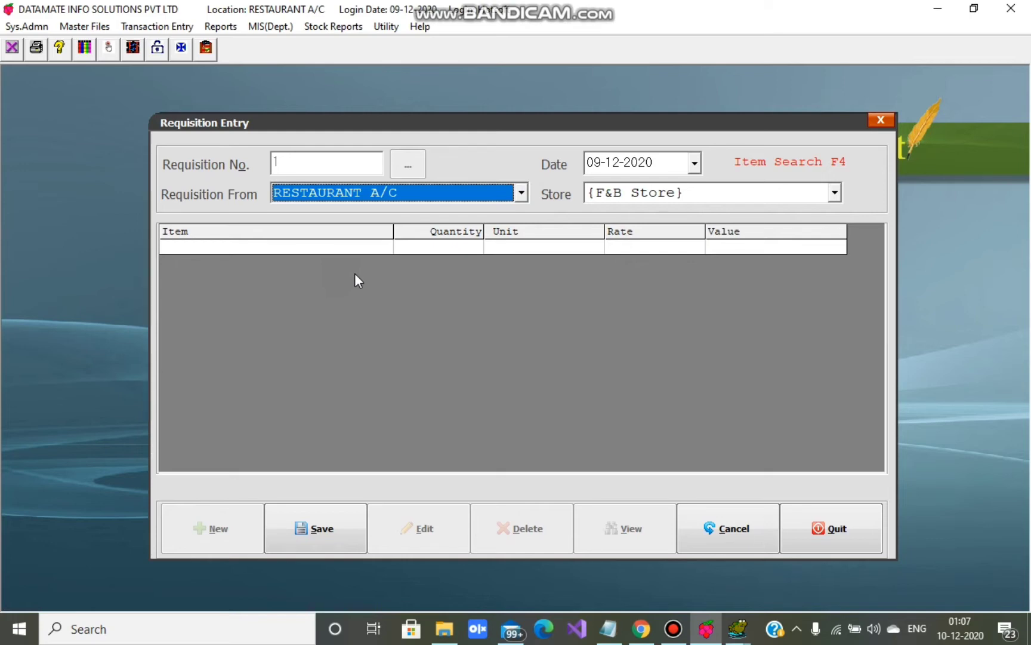
pyautogui.click(636, 195)
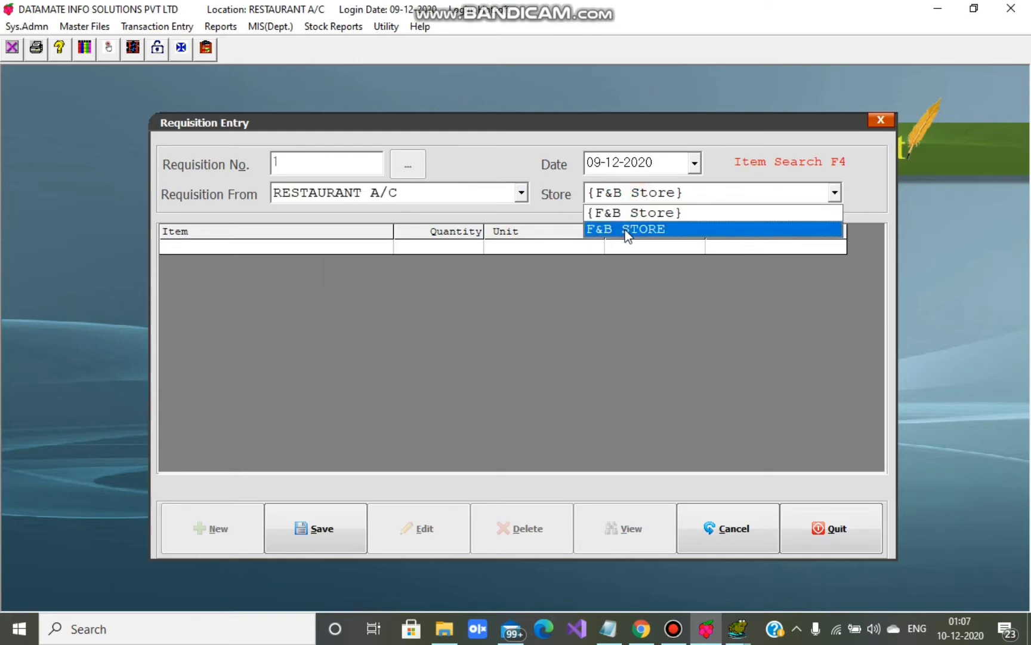
pyautogui.click(627, 233)
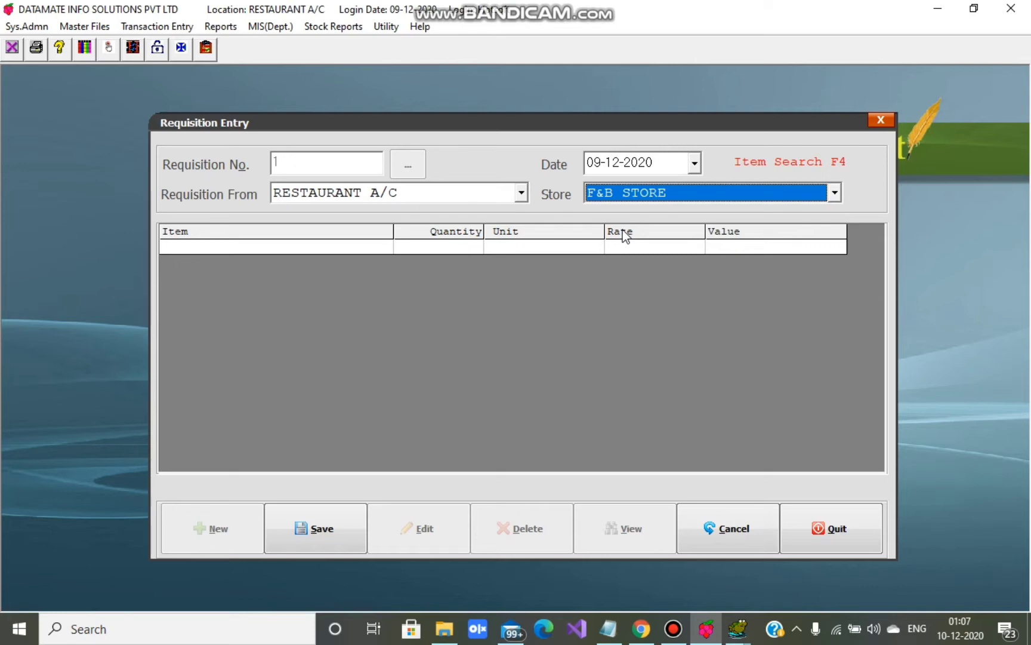
# - Add ARROROOT BISCUIT 10 (quantity 2) and 5 STAR (10 RS) (quantity 1) to the requisition
pyautogui.press('F4')
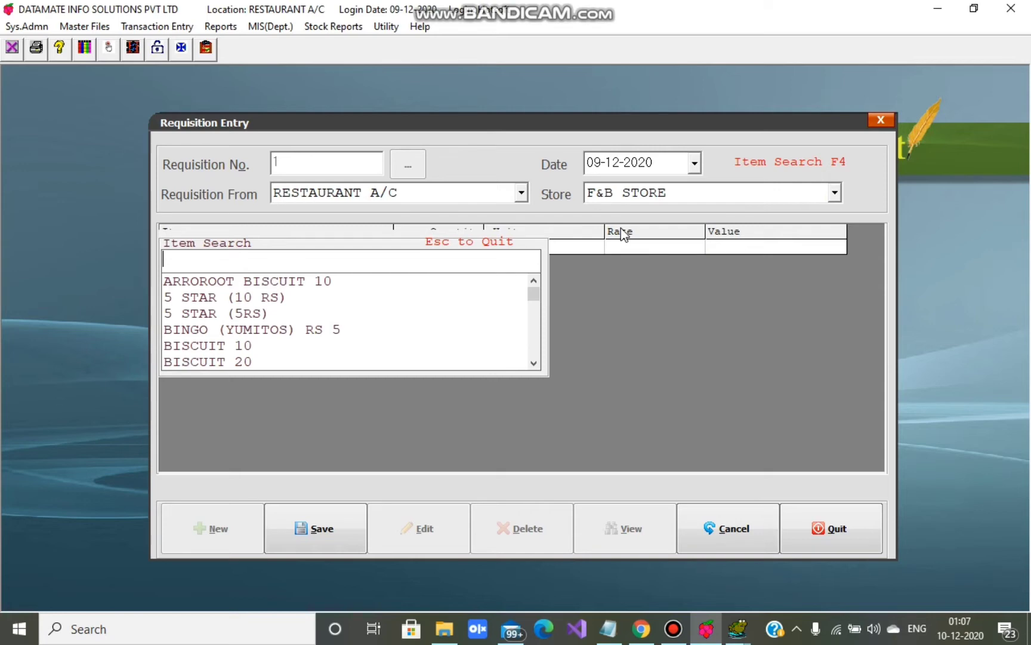
pyautogui.press('Down')
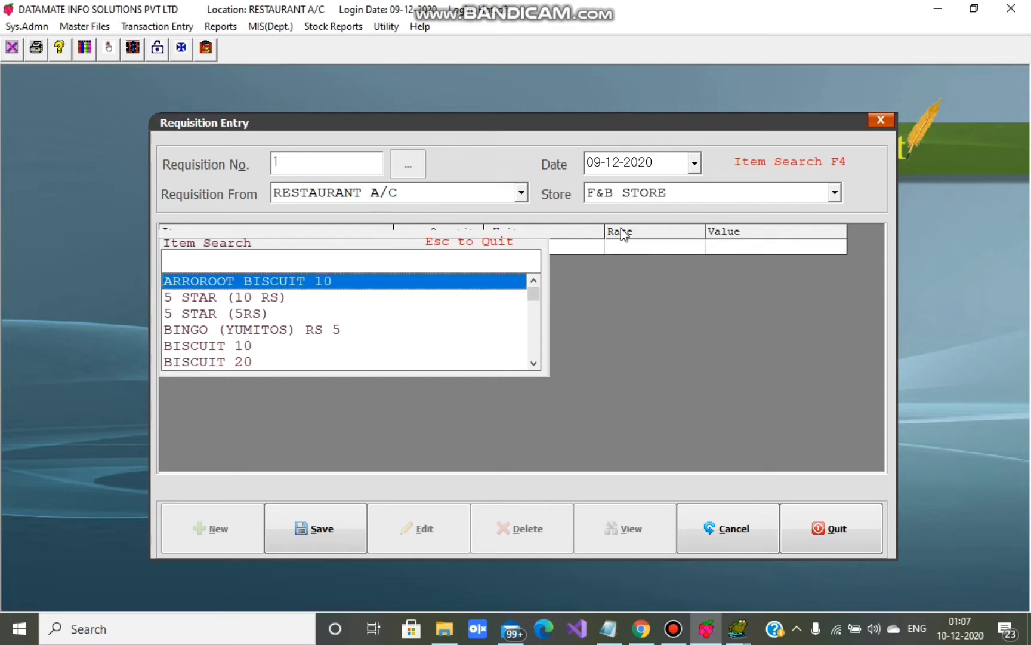
pyautogui.press('Return')
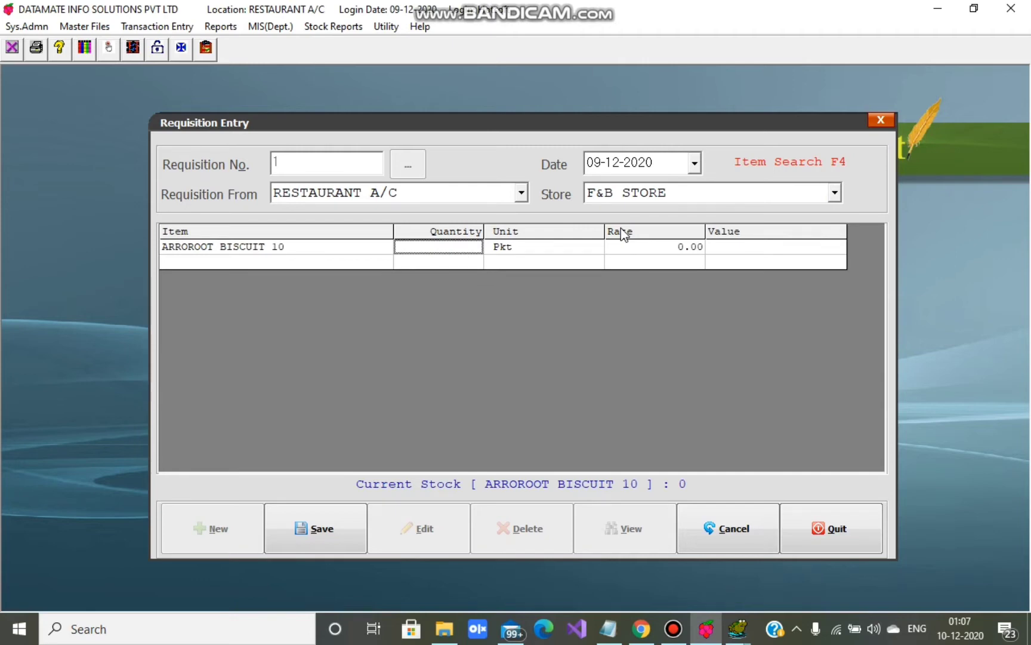
pyautogui.write('2')
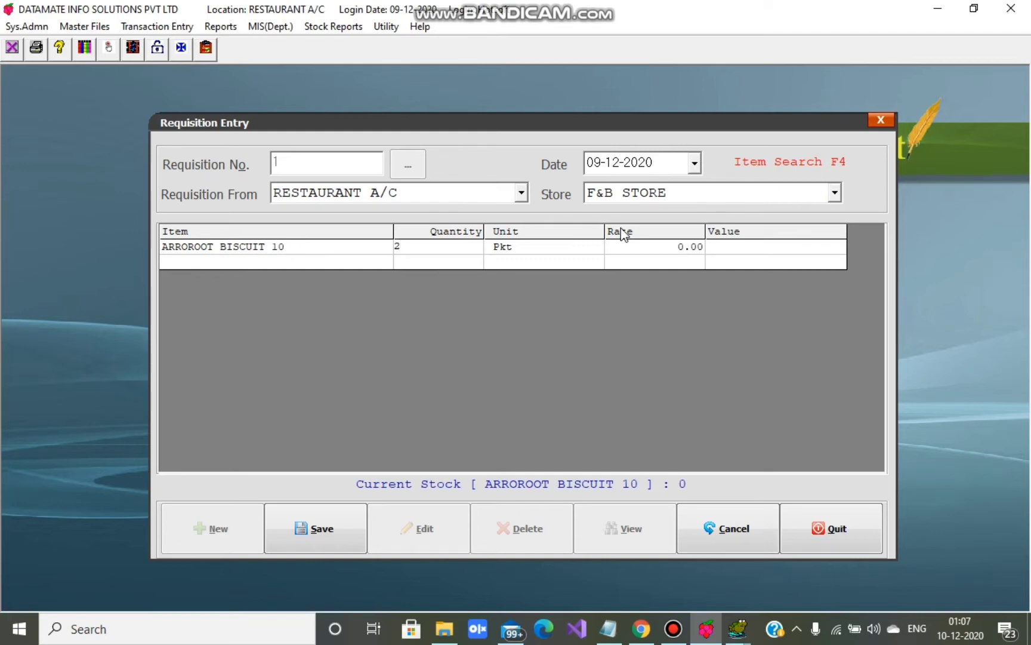
pyautogui.press('Return')
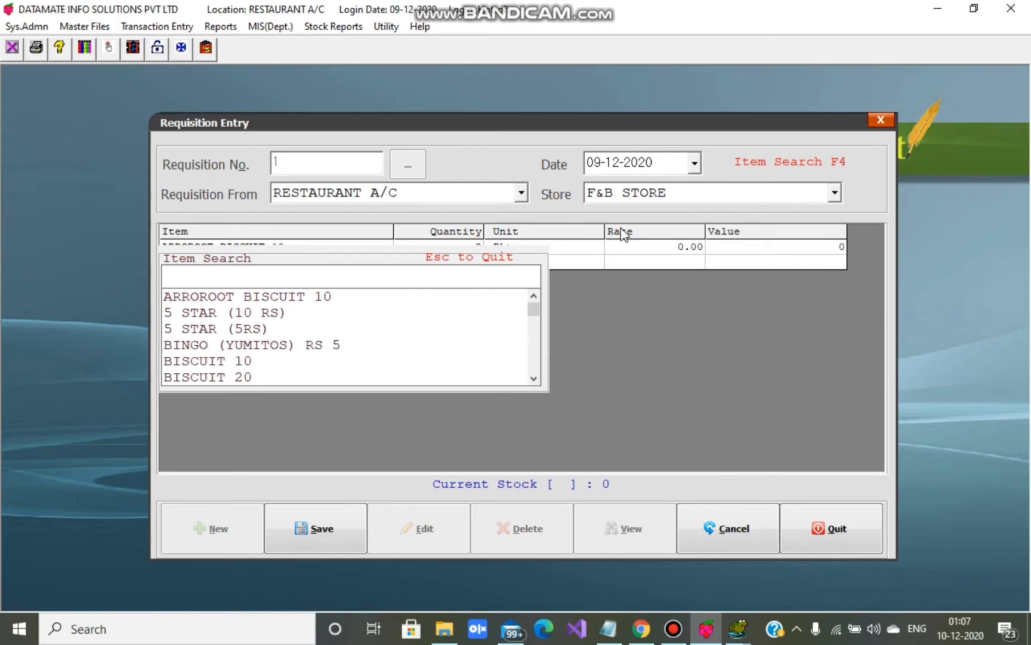
pyautogui.press('Down')
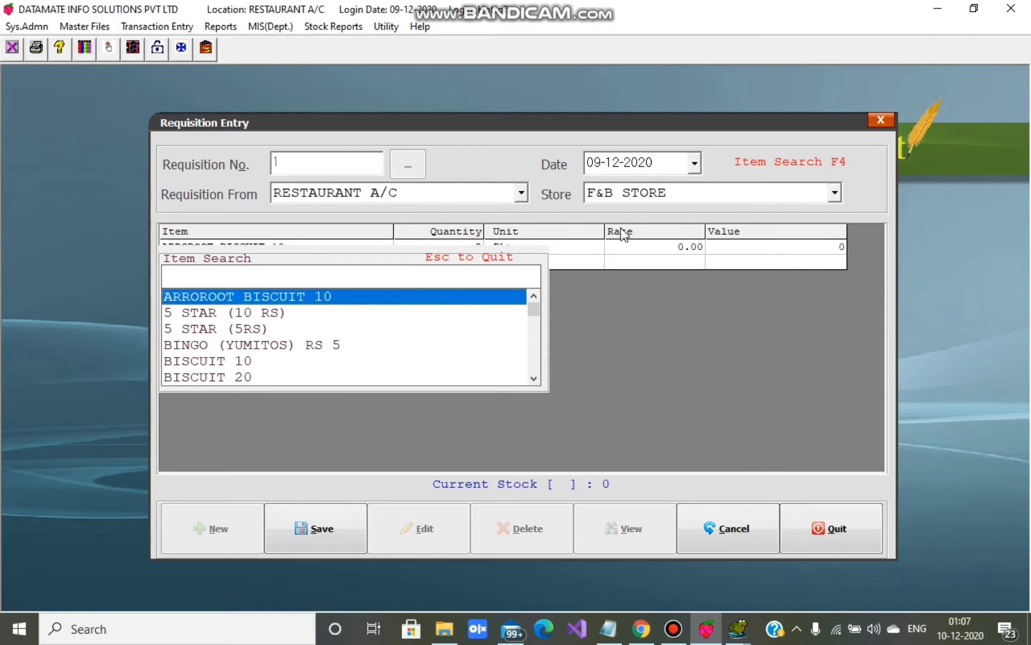
pyautogui.press('Down')
pyautogui.press('Return')
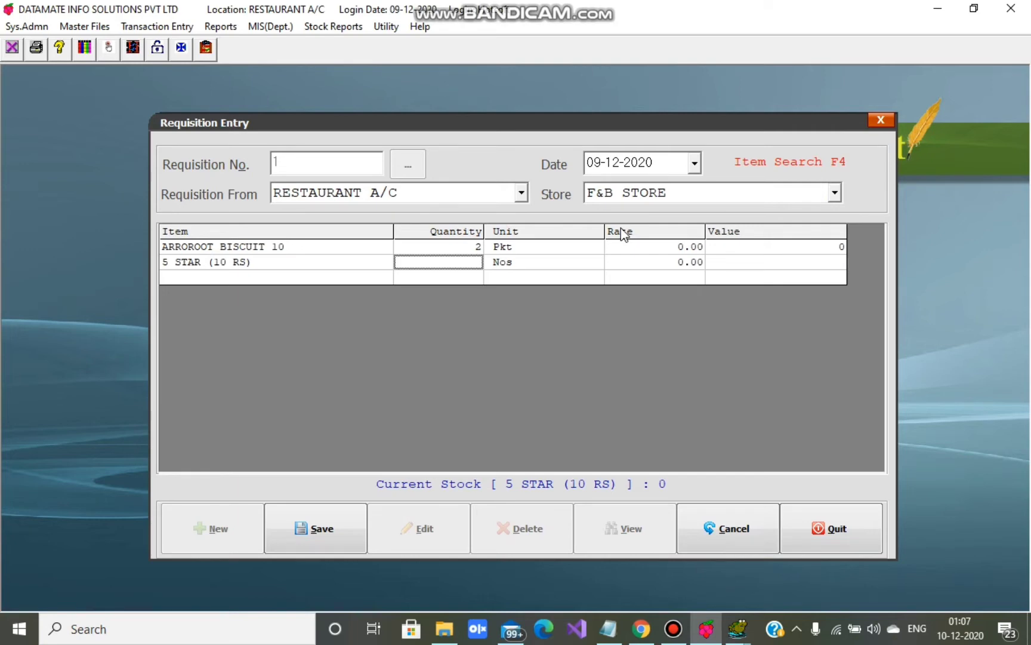
pyautogui.write('1')
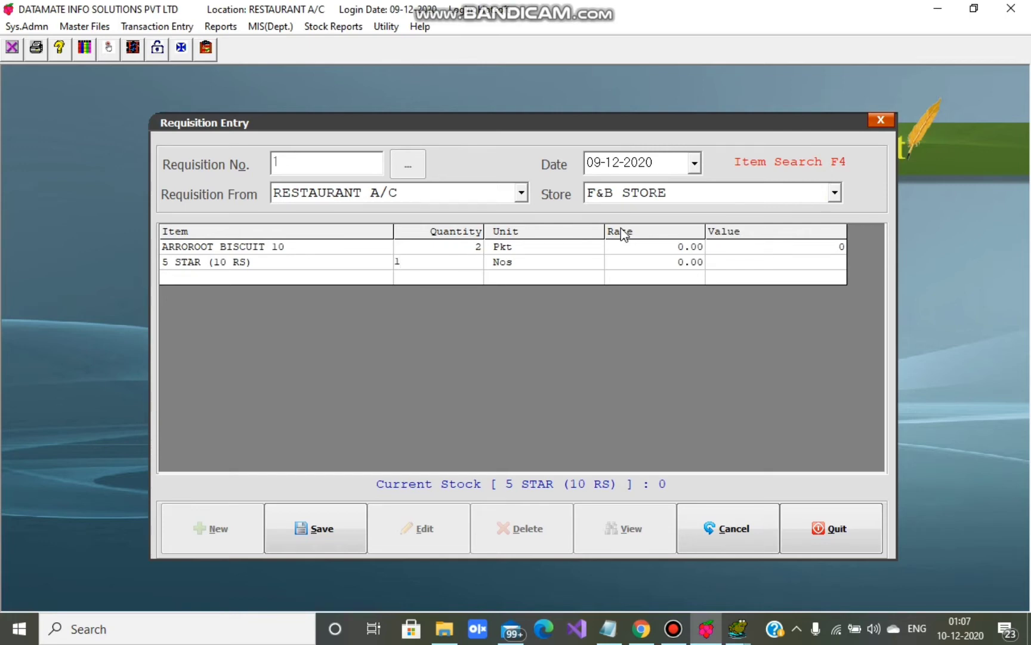
pyautogui.press('Return')
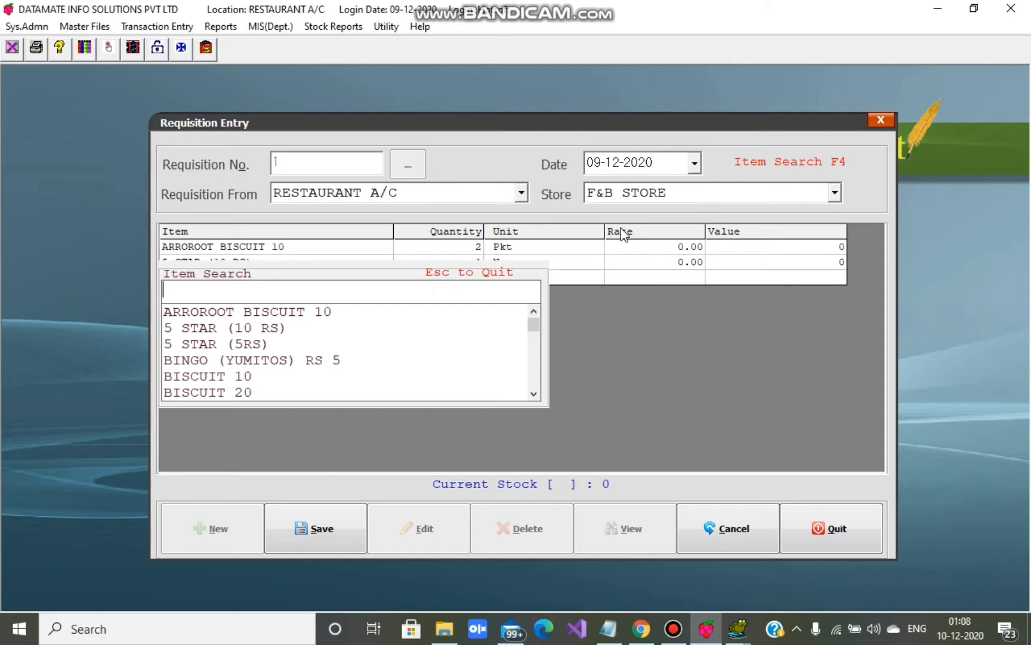
pyautogui.press('Escape')
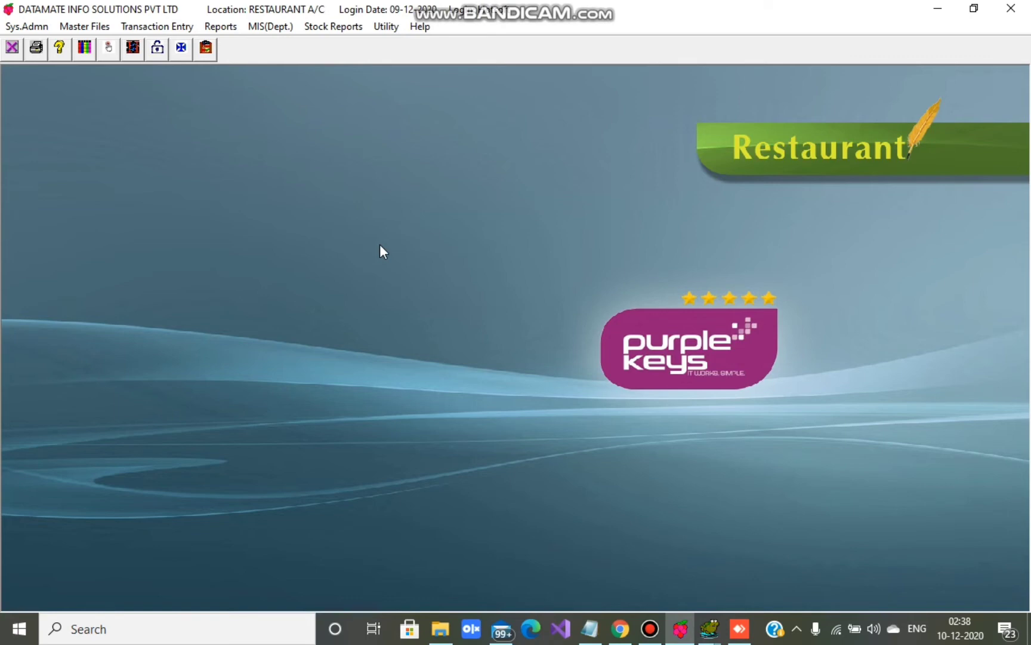
# - Open the Requisition From Restaurant form in View mode for saved requisitions
pyautogui.click(157, 26)
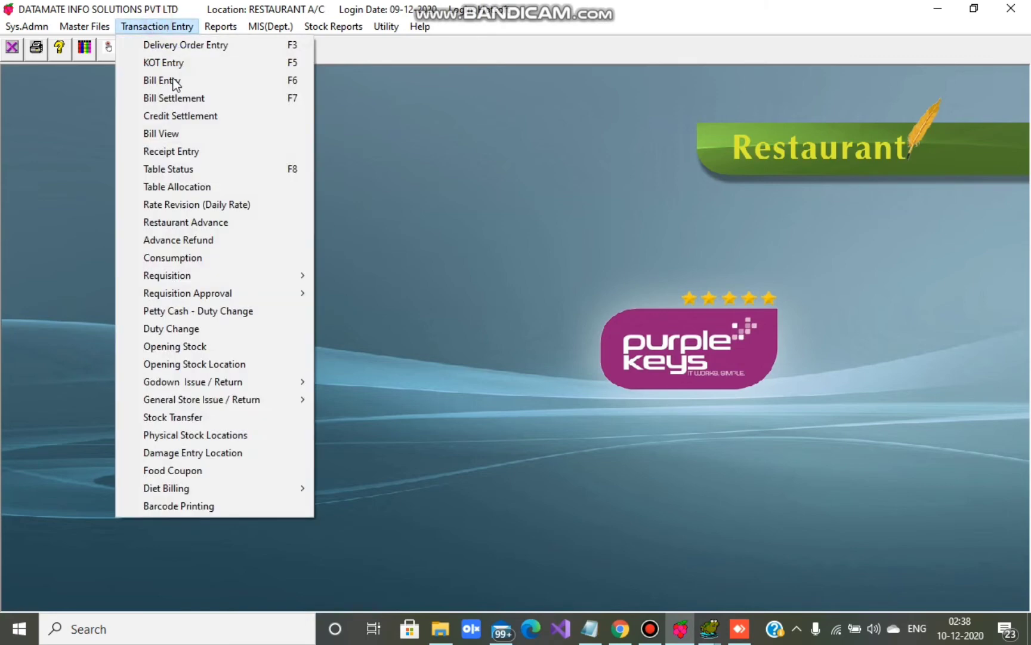
pyautogui.moveTo(201, 275)
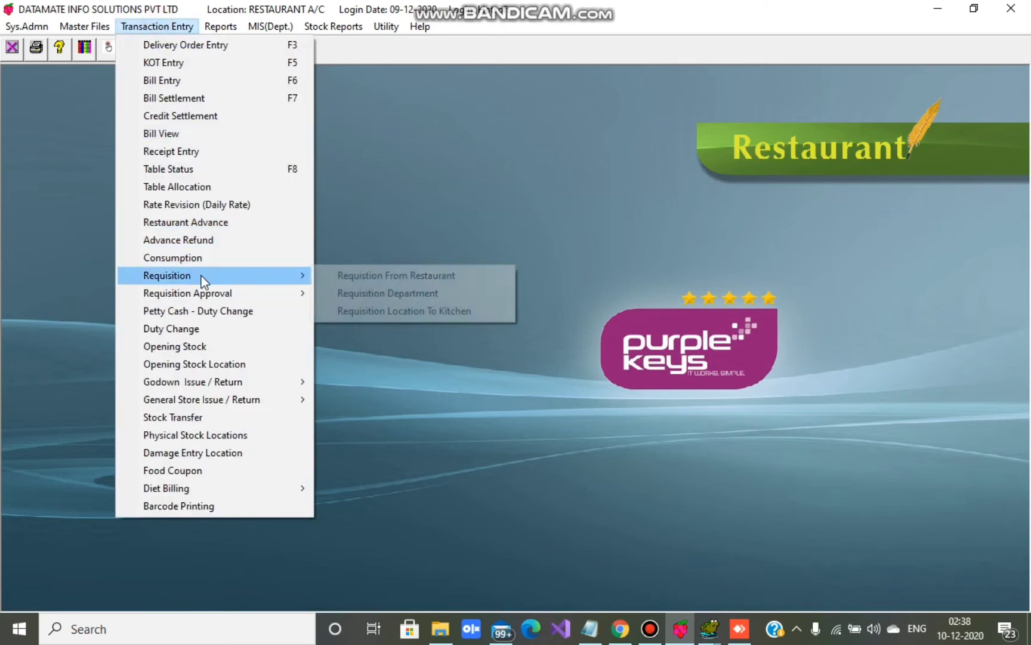
pyautogui.click(370, 279)
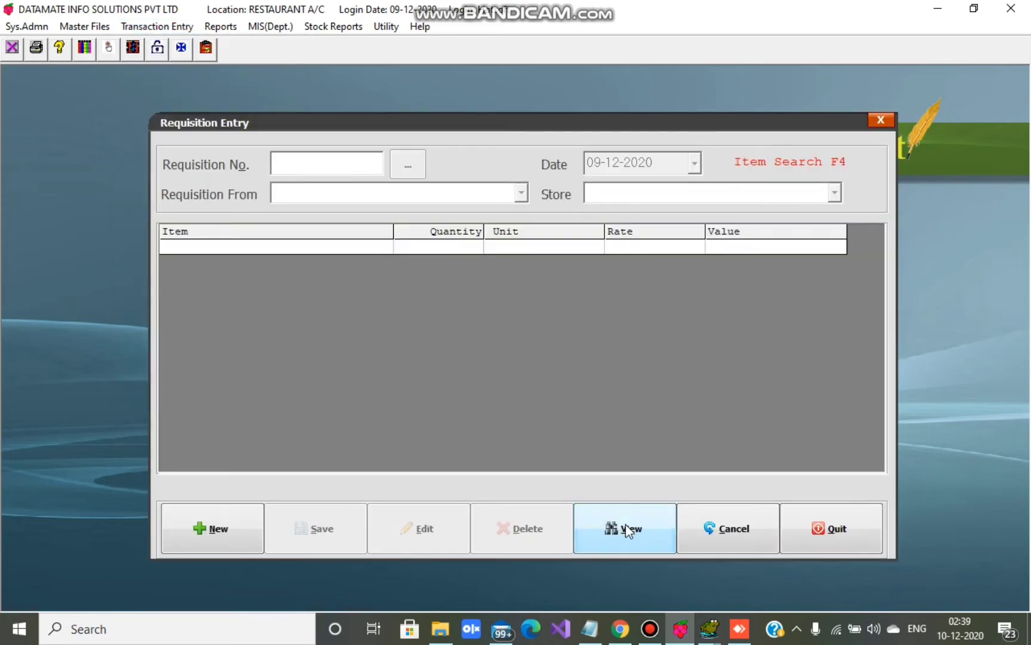
pyautogui.click(625, 524)
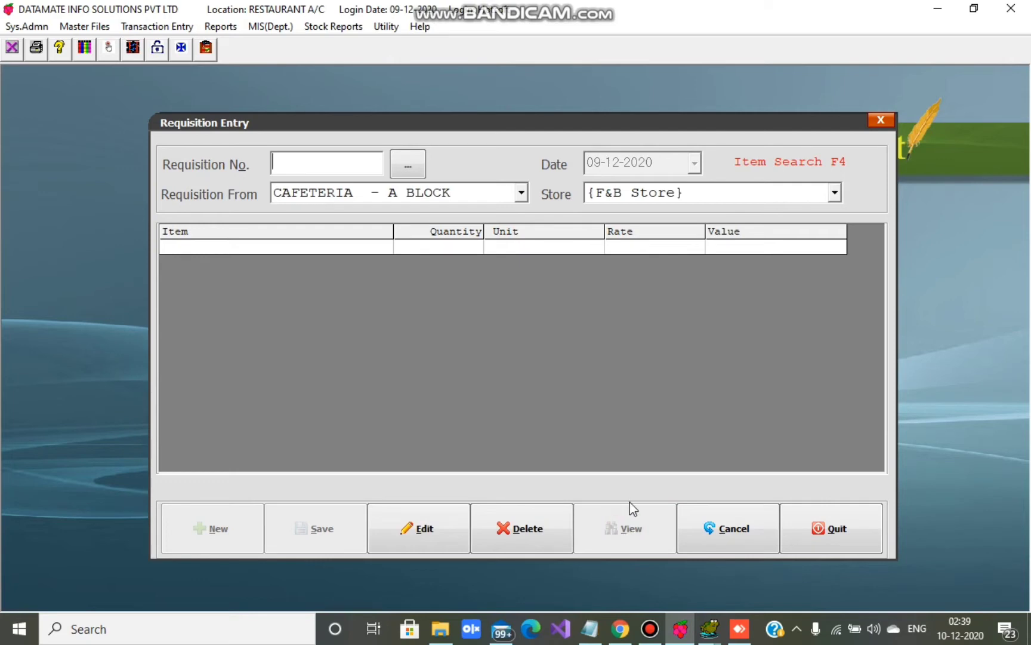
# - Choose F&B STORE as the store and list the saved requisition numbers
pyautogui.click(673, 197)
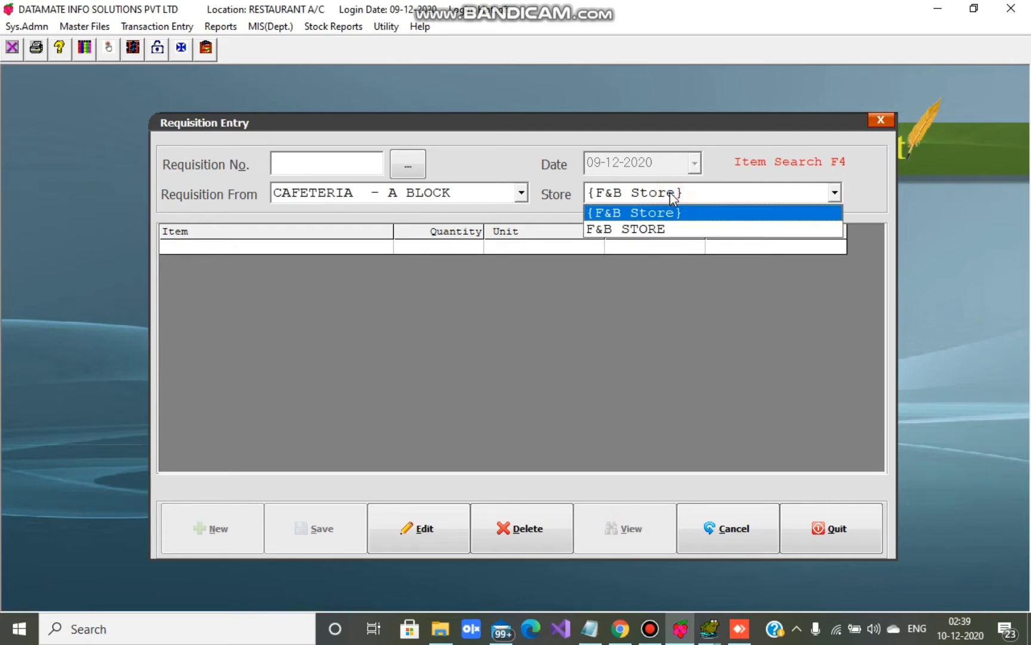
pyautogui.click(654, 230)
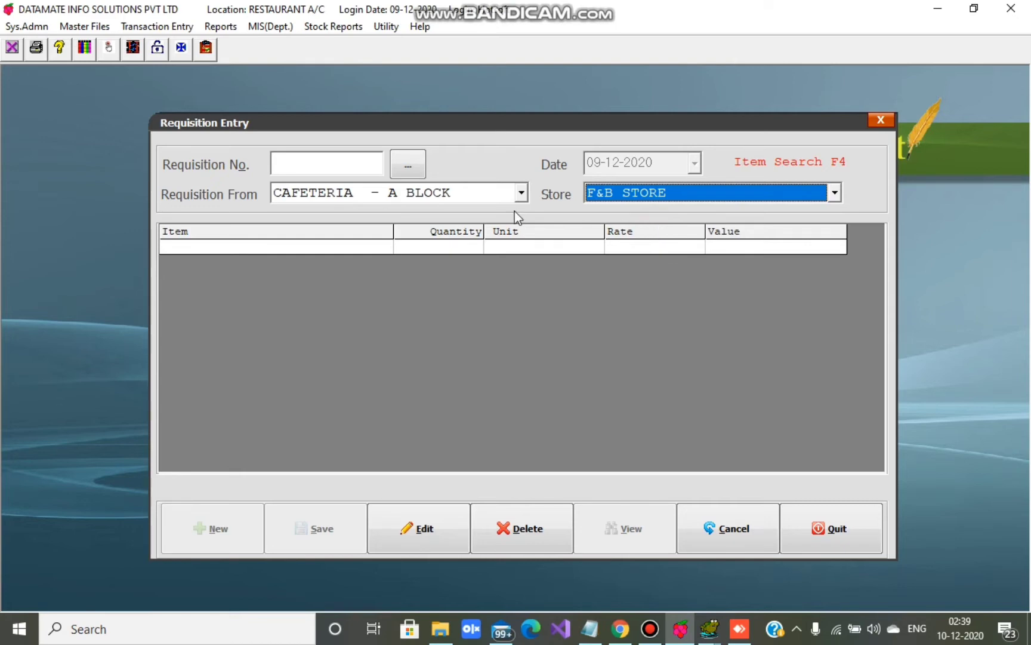
pyautogui.click(279, 164)
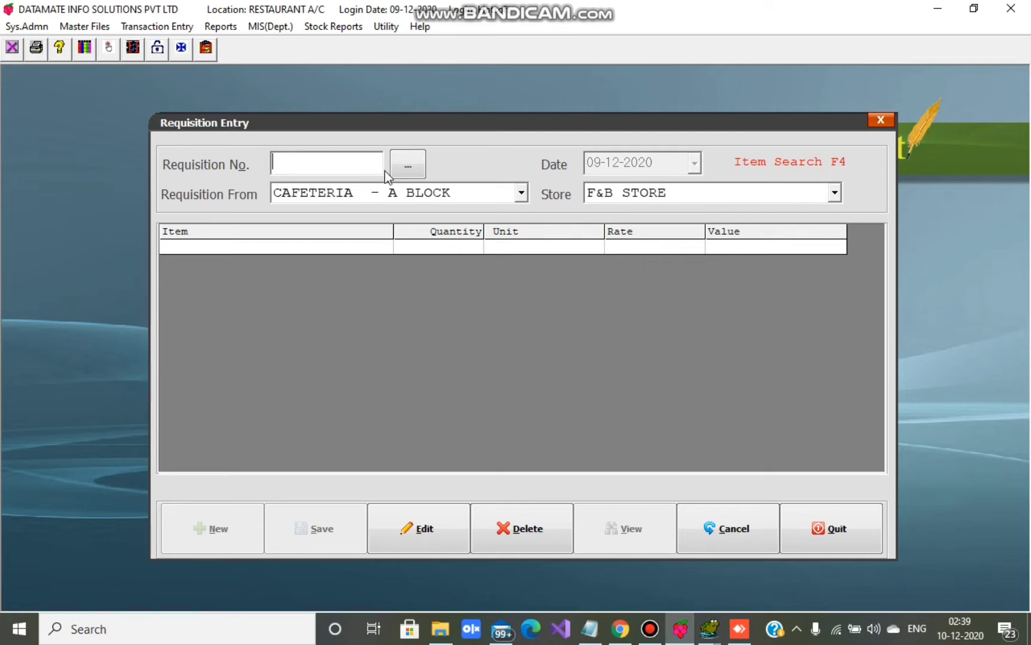
pyautogui.click(410, 165)
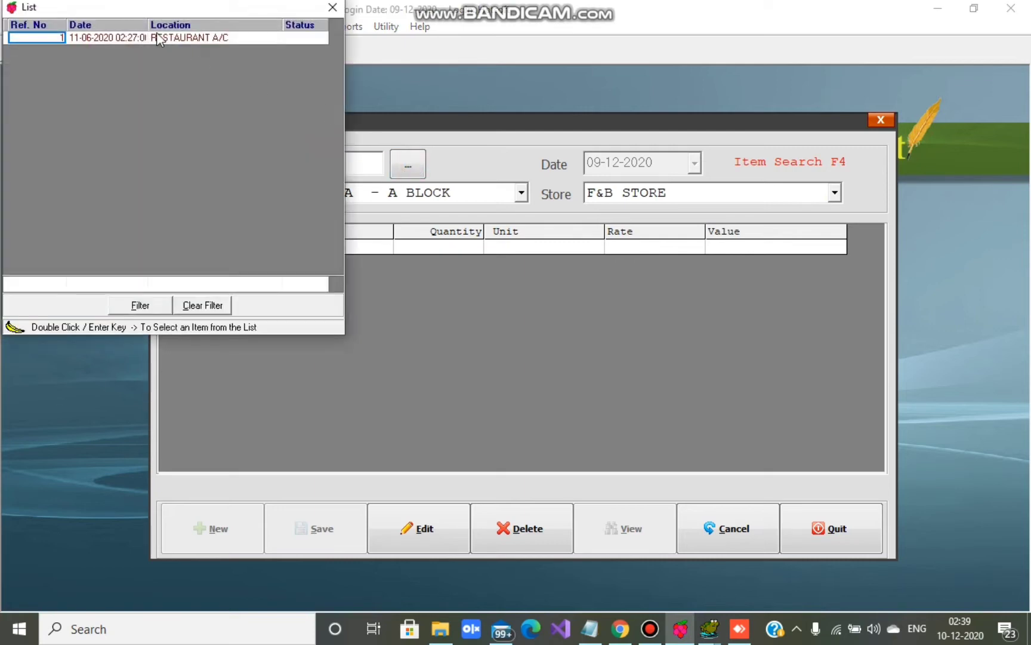
pyautogui.doubleClick(166, 37)
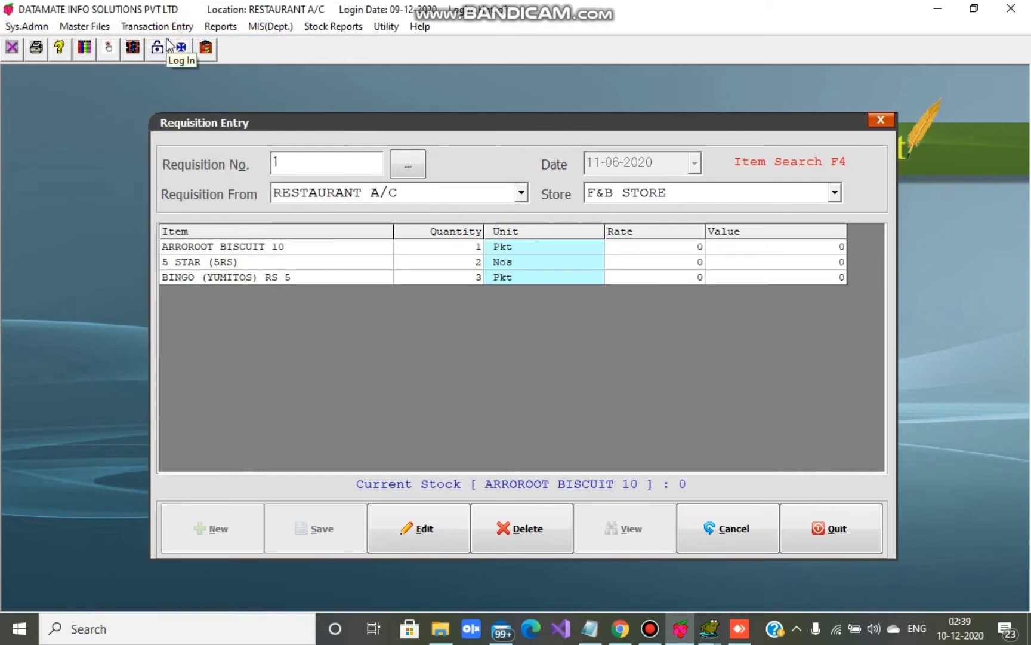
pyautogui.click(400, 524)
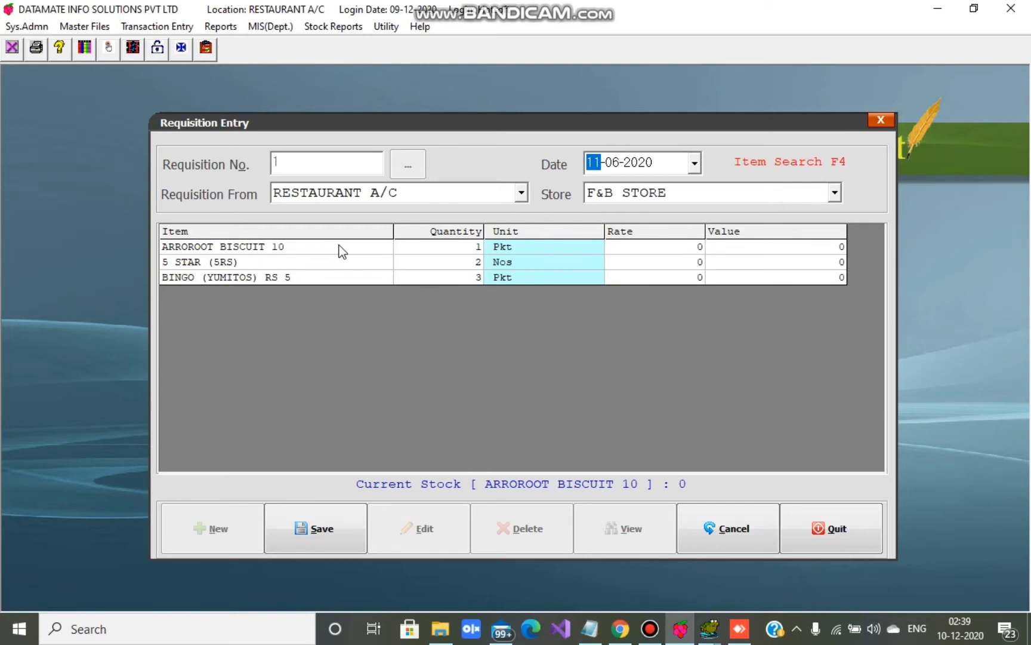
pyautogui.click(699, 538)
pyautogui.click(628, 534)
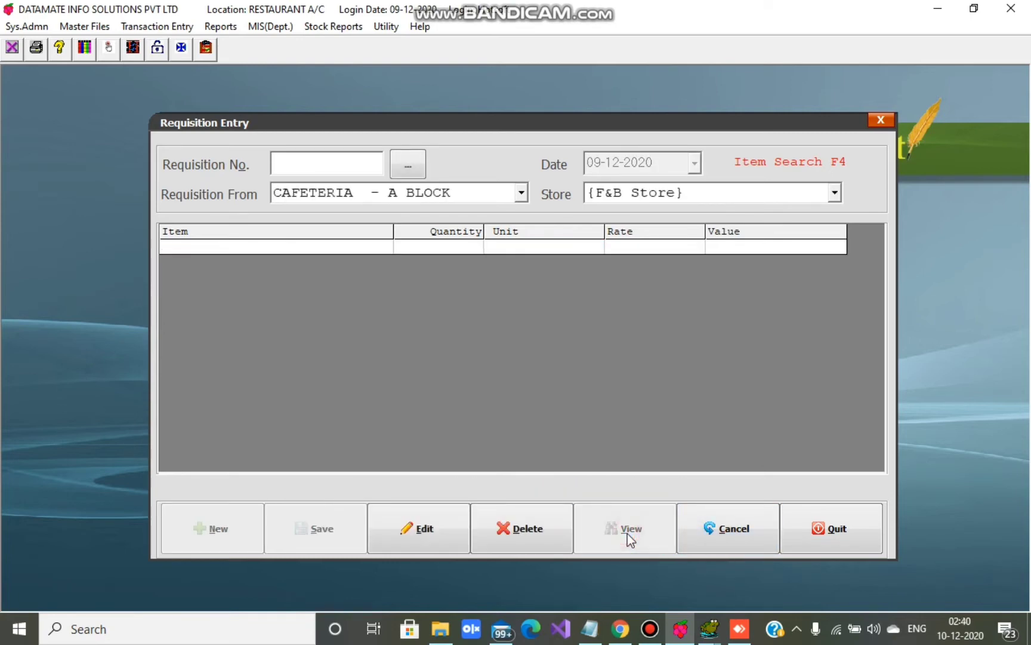
# - Load requisition 1 for F&B STORE and delete it
pyautogui.click(620, 192)
pyautogui.click(619, 229)
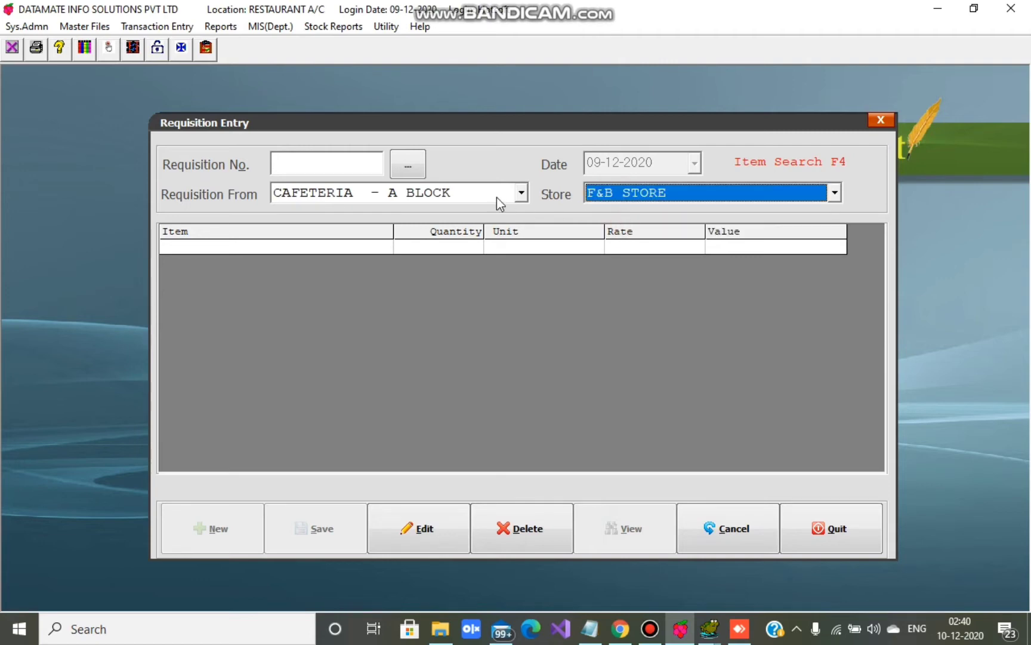
pyautogui.click(409, 168)
pyautogui.doubleClick(191, 39)
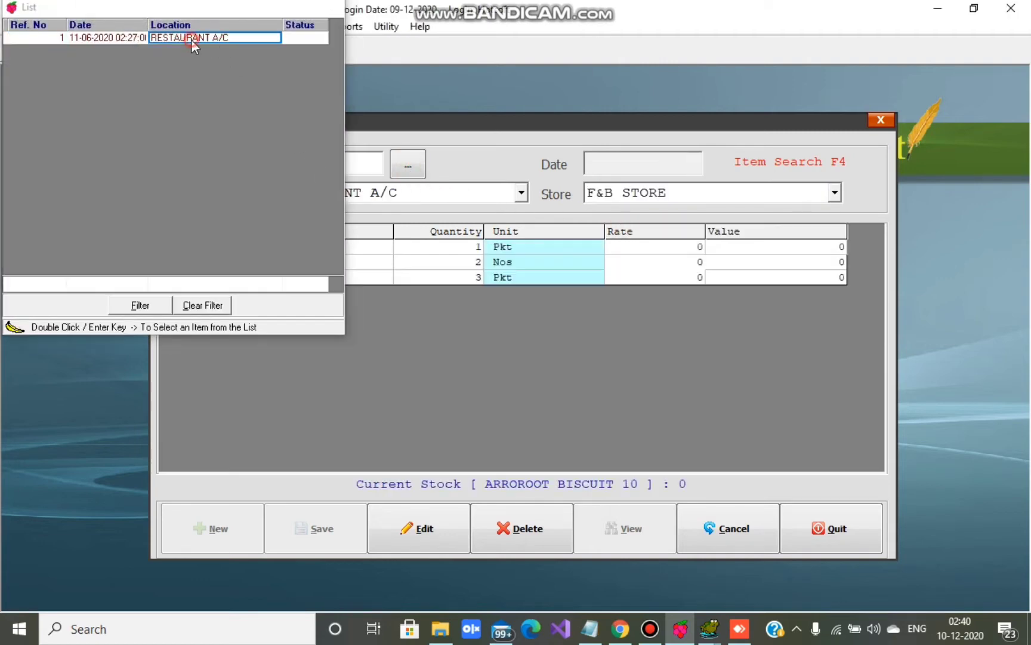
pyautogui.click(514, 527)
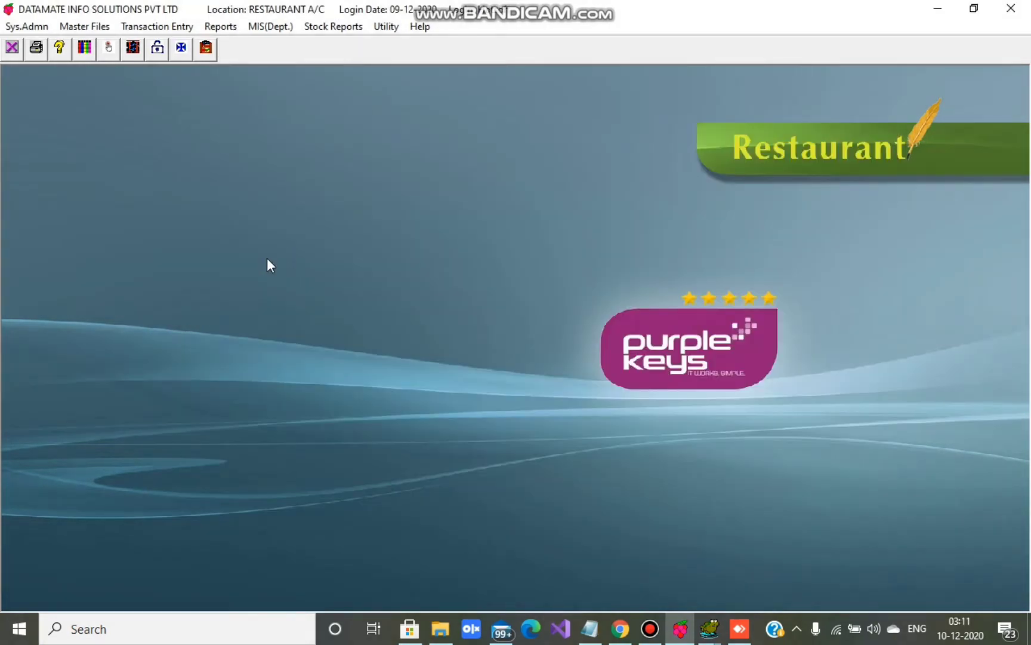
# - Open the Damage Entry (Location) form under Transaction Entry
pyautogui.click(166, 27)
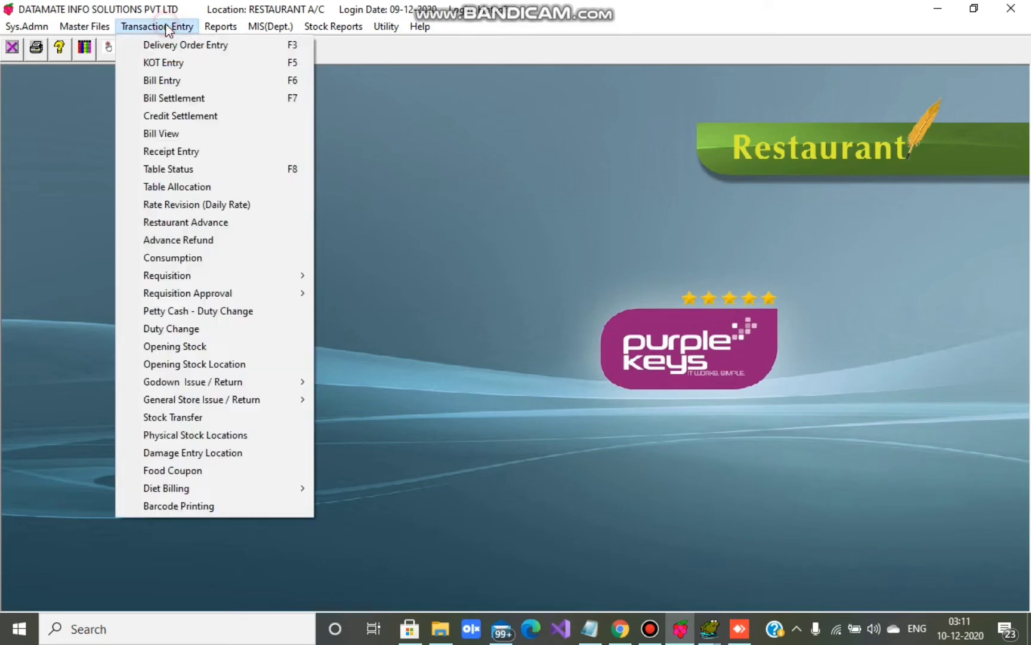
pyautogui.click(162, 452)
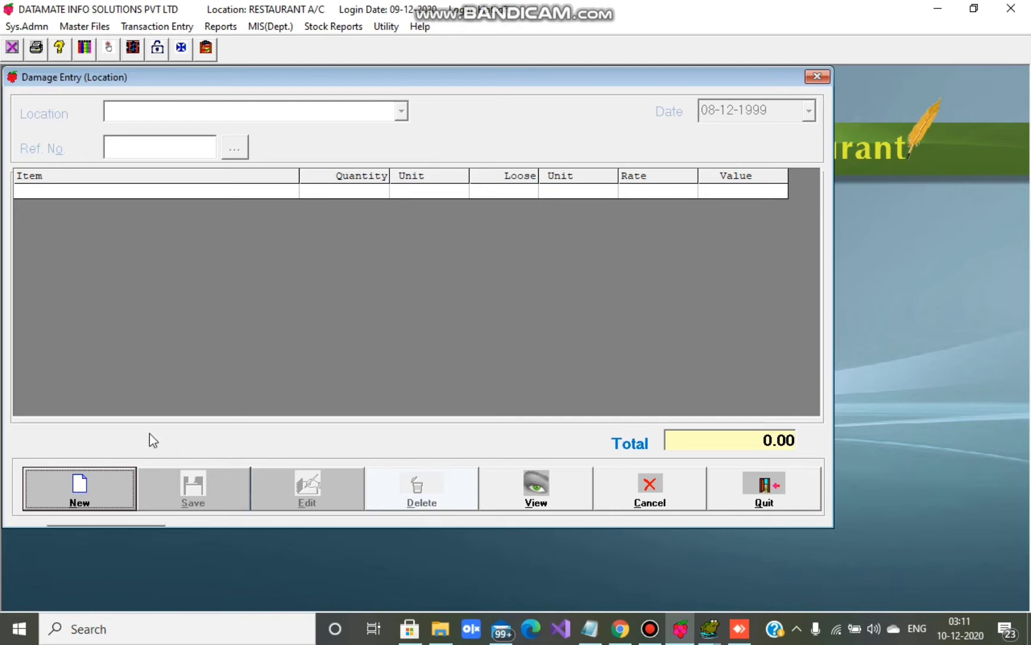
# - Start a new damage entry for RESTAURANT A/C dated 09-12-2020
pyautogui.click(100, 501)
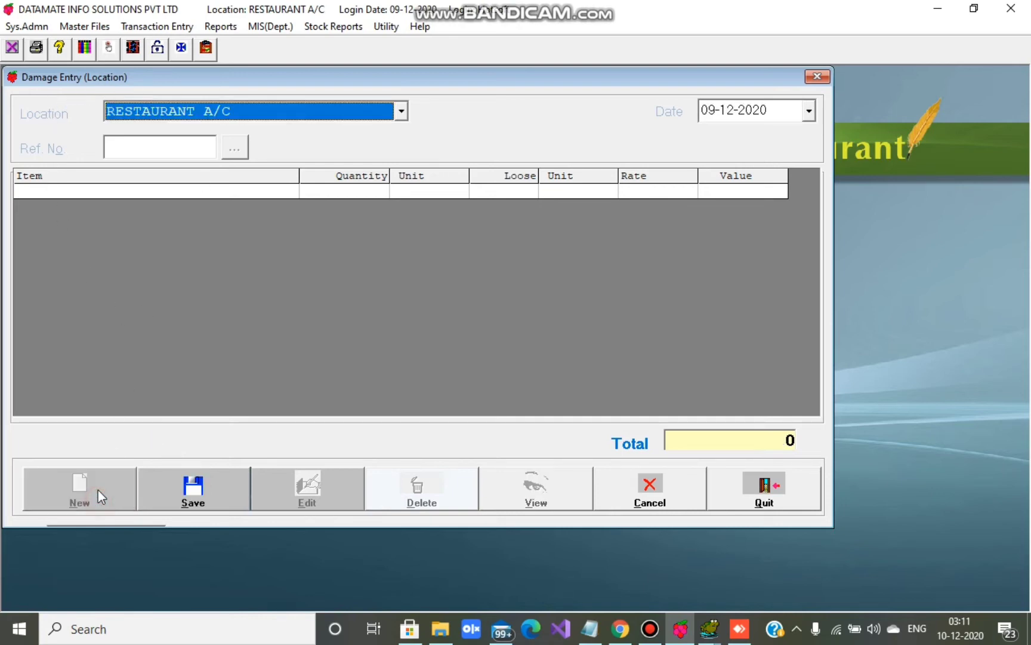
pyautogui.click(199, 113)
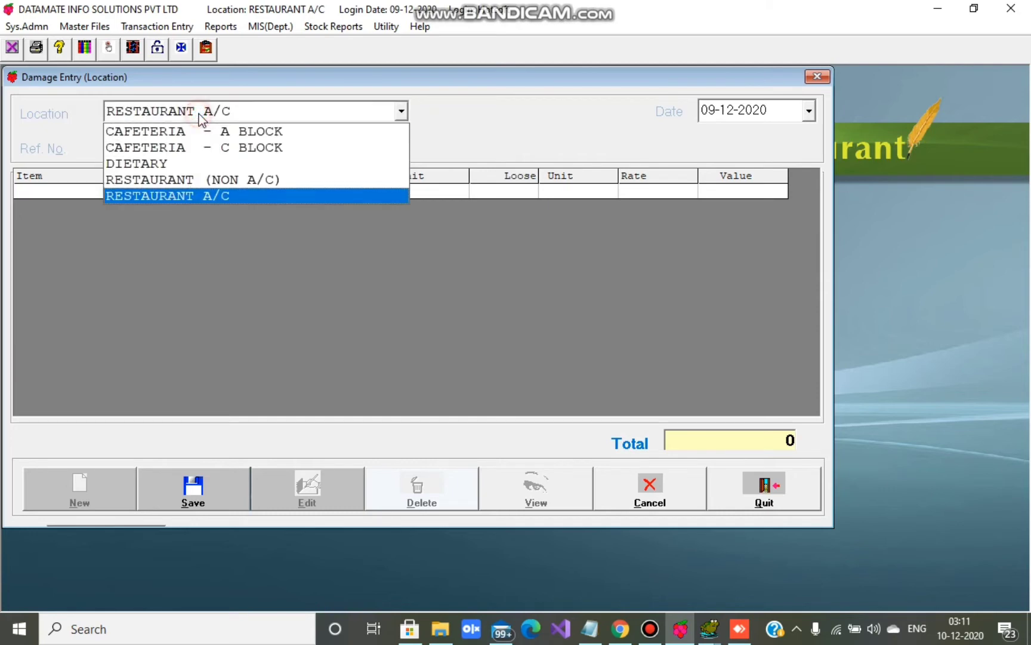
pyautogui.click(193, 196)
pyautogui.press('Return')
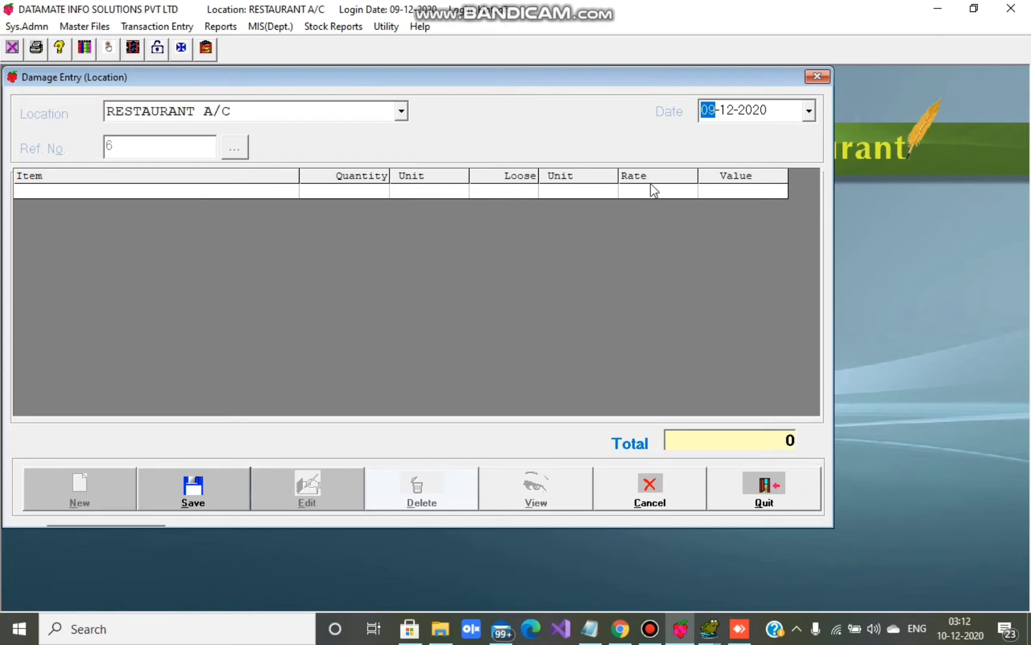
pyautogui.click(808, 111)
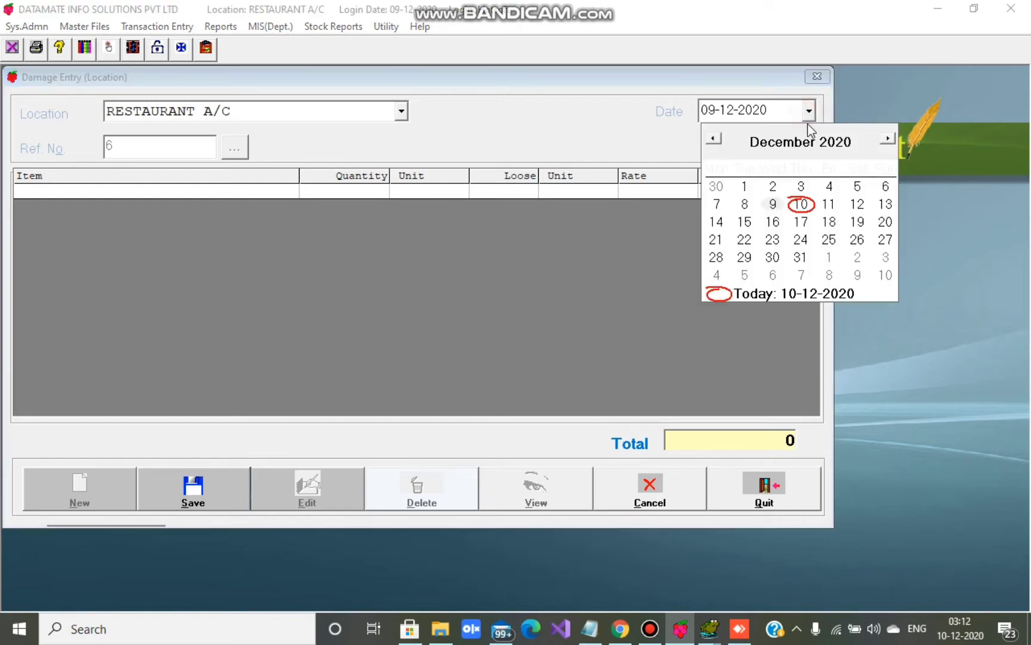
pyautogui.click(773, 204)
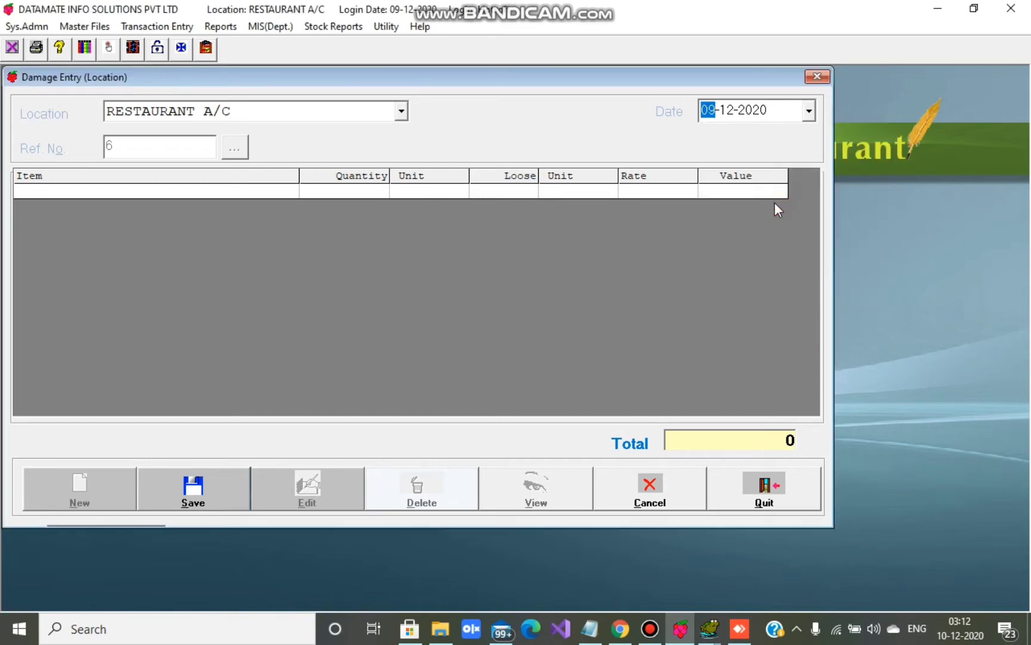
# - Record 2 of ARROROOT BISCUIT 10 as damaged and save the entry
pyautogui.click(83, 194)
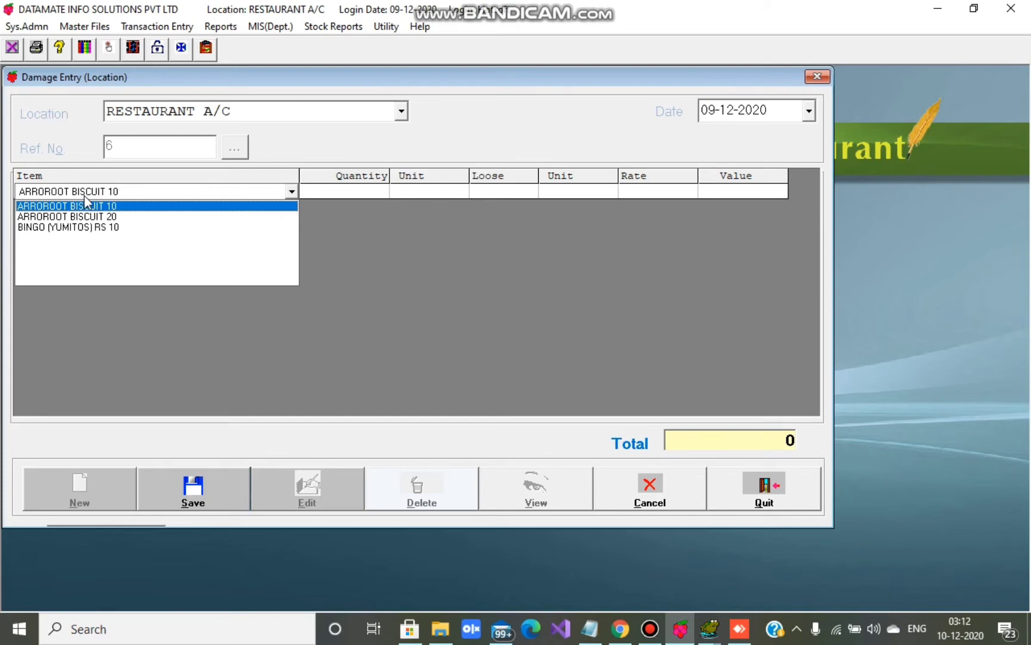
pyautogui.click(87, 206)
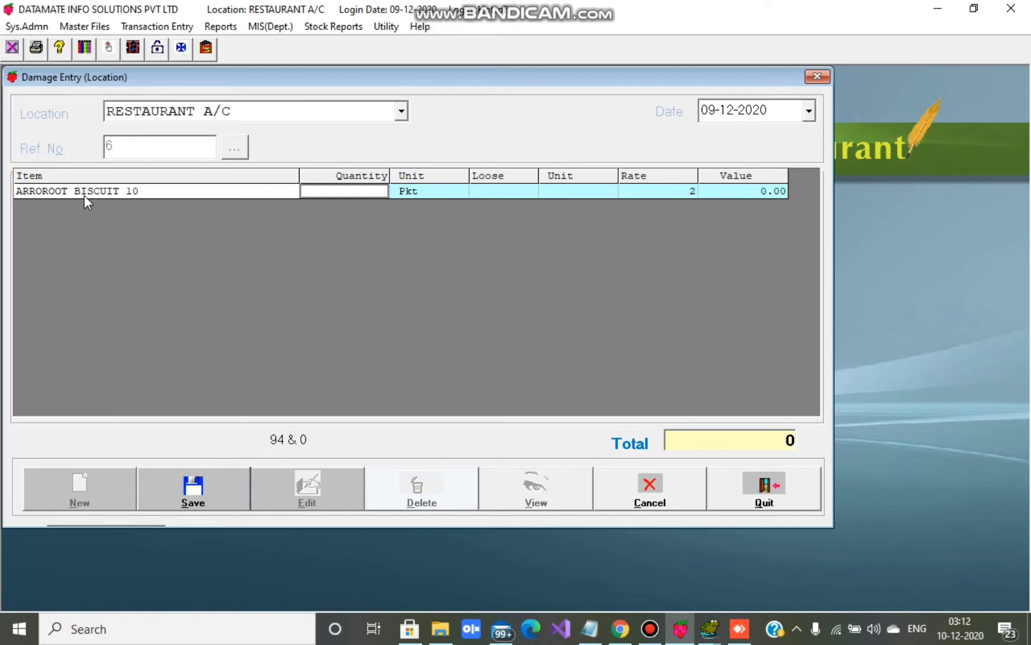
pyautogui.write('2')
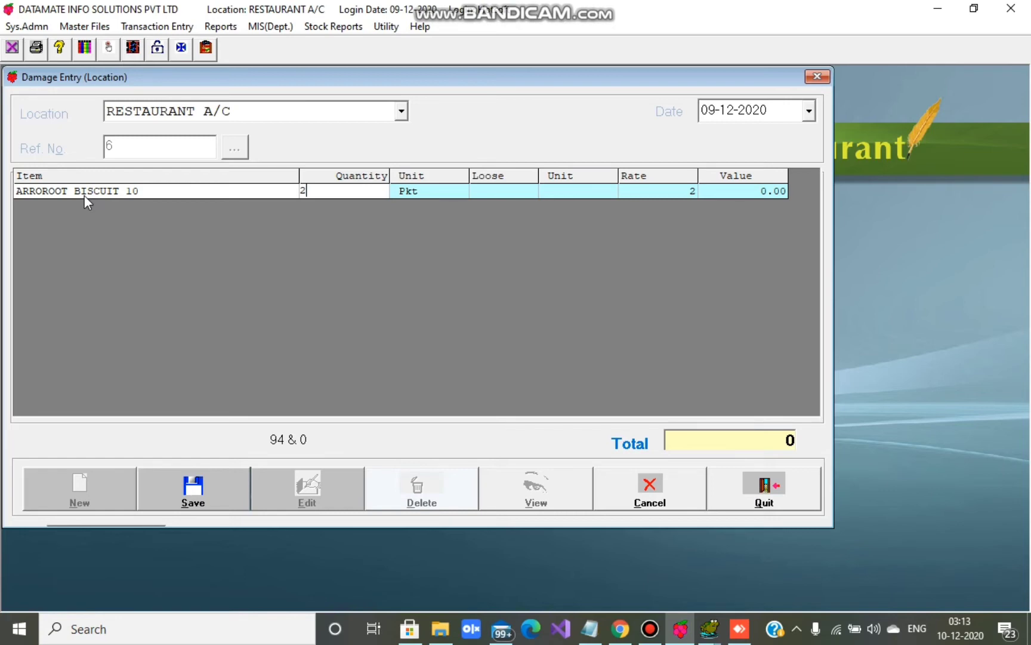
pyautogui.click(213, 498)
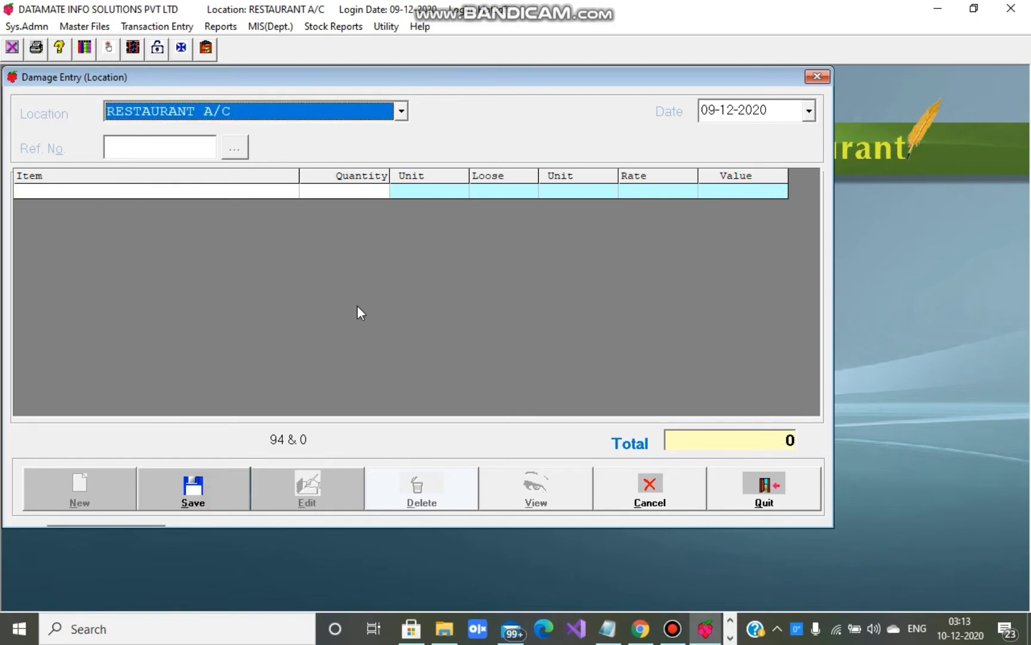
pyautogui.click(611, 493)
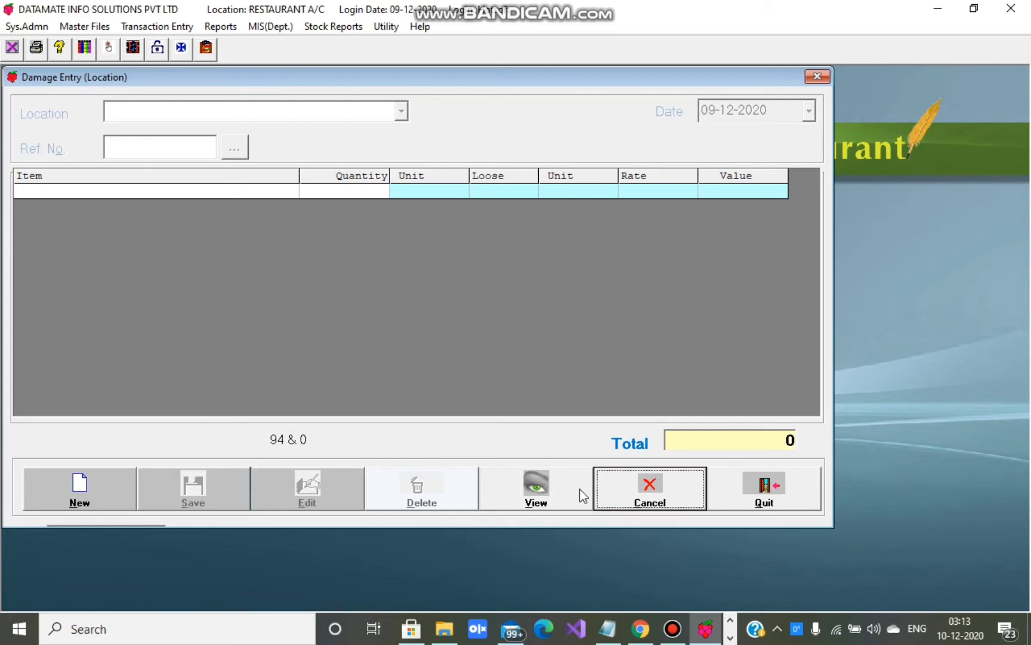
pyautogui.click(544, 493)
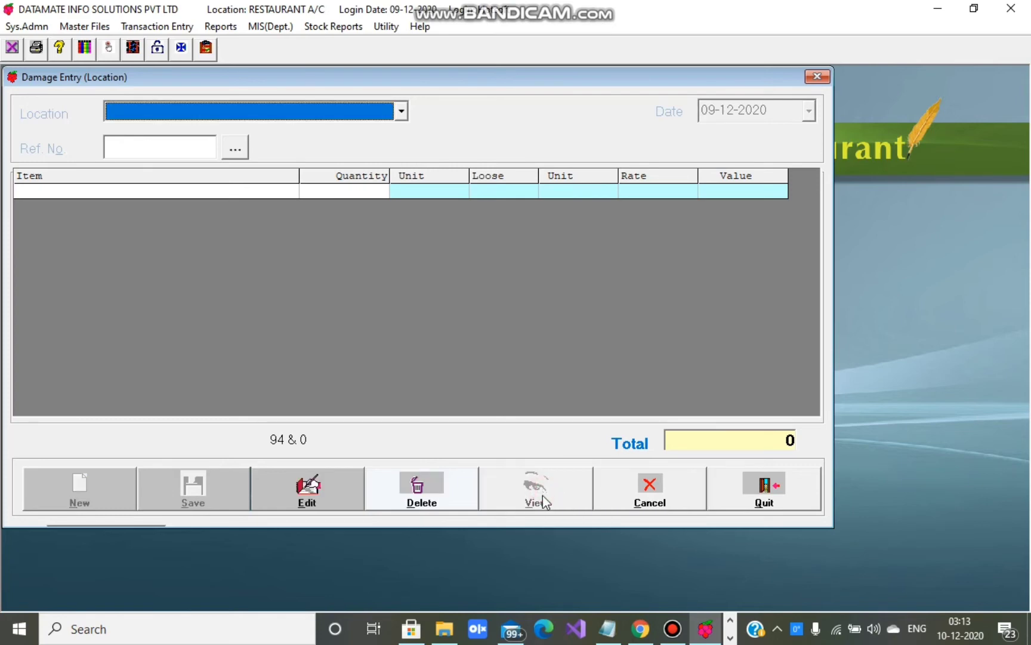
pyautogui.click(282, 118)
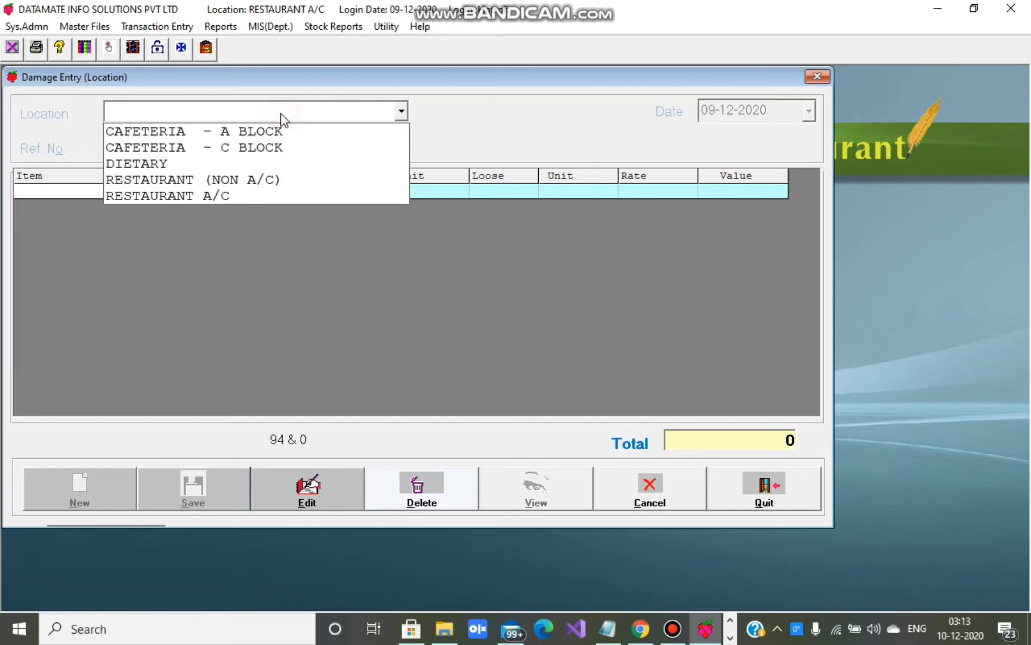
pyautogui.click(211, 194)
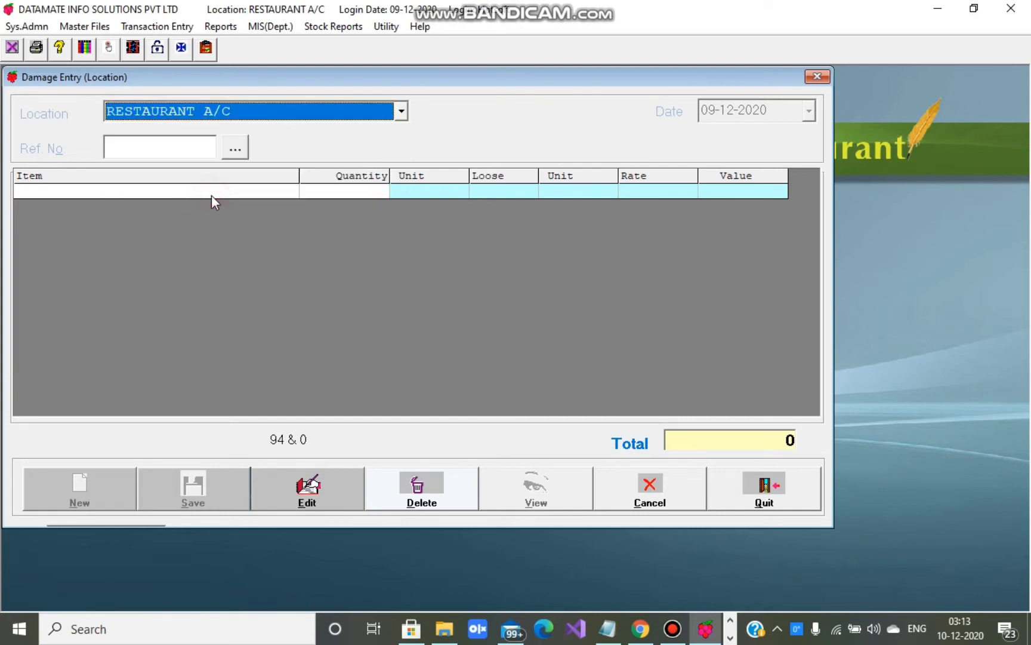
pyautogui.click(141, 144)
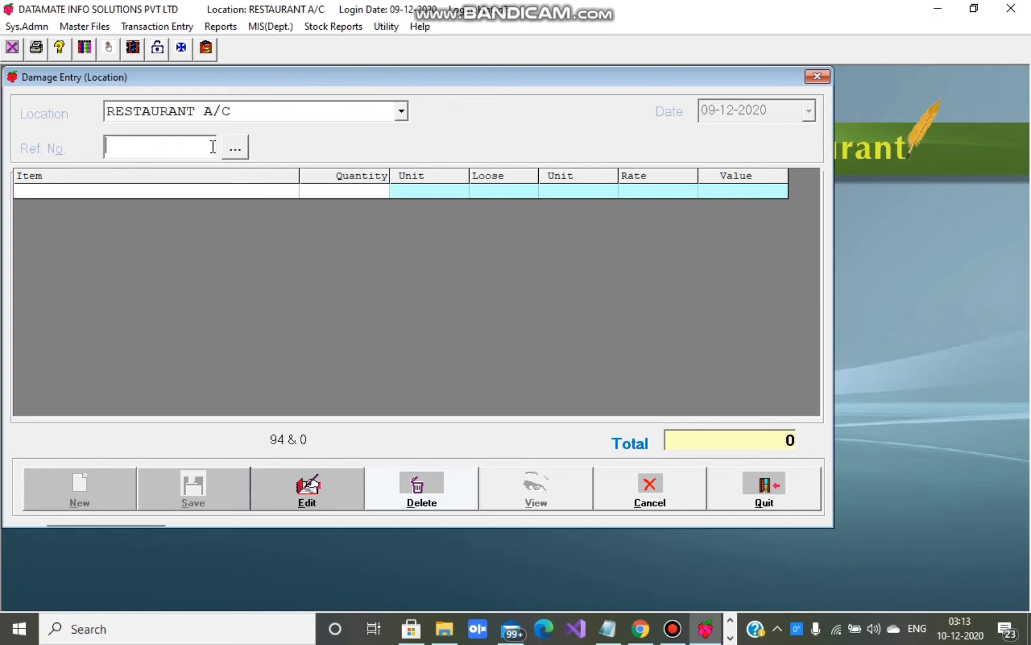
pyautogui.click(236, 148)
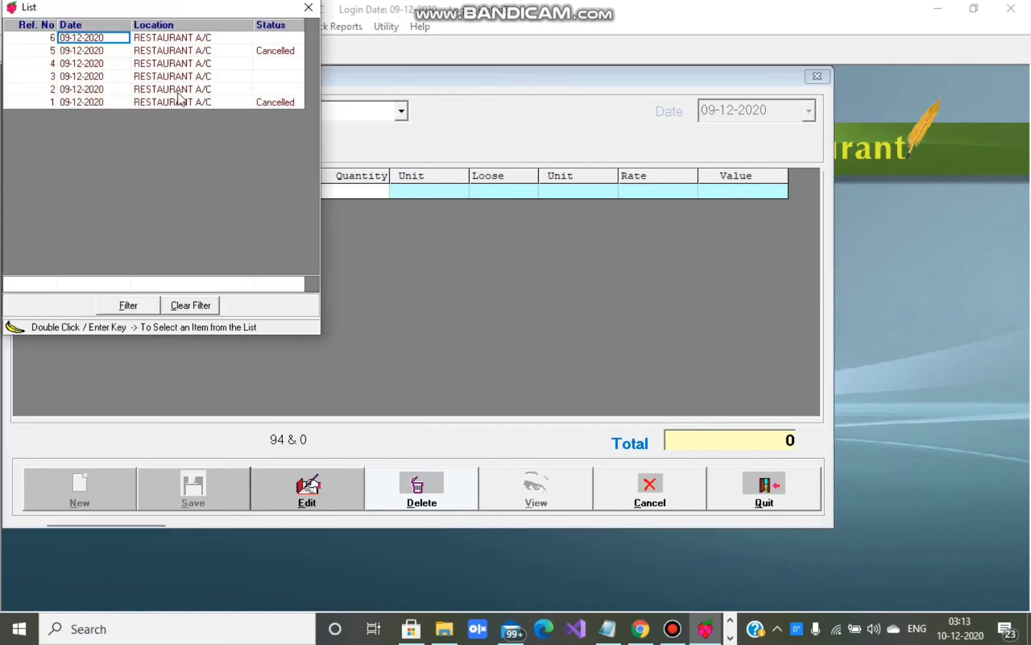
pyautogui.doubleClick(157, 37)
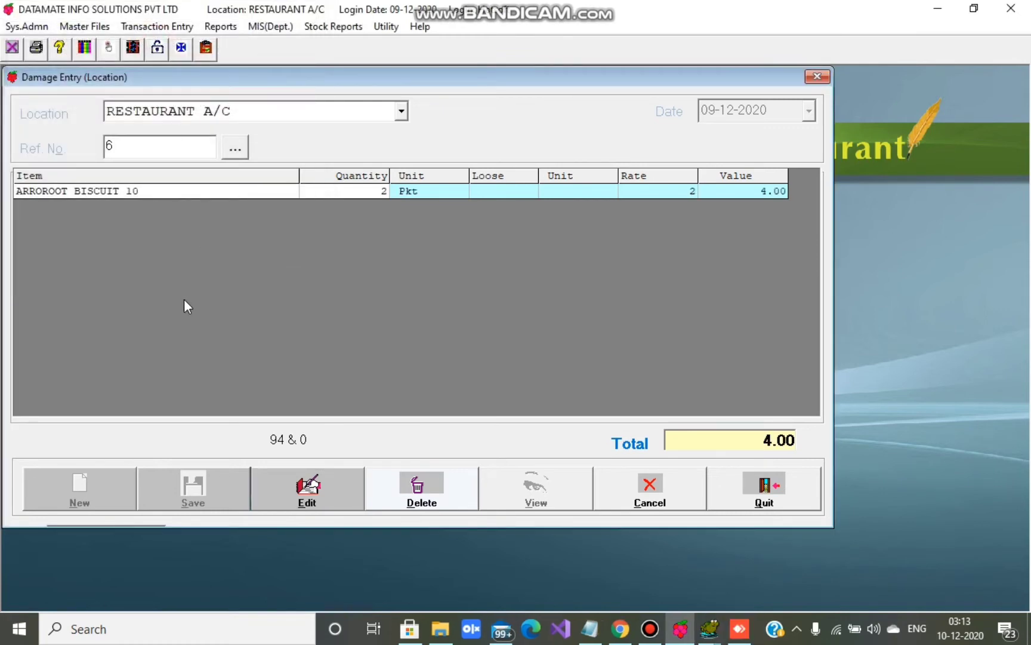
pyautogui.click(311, 490)
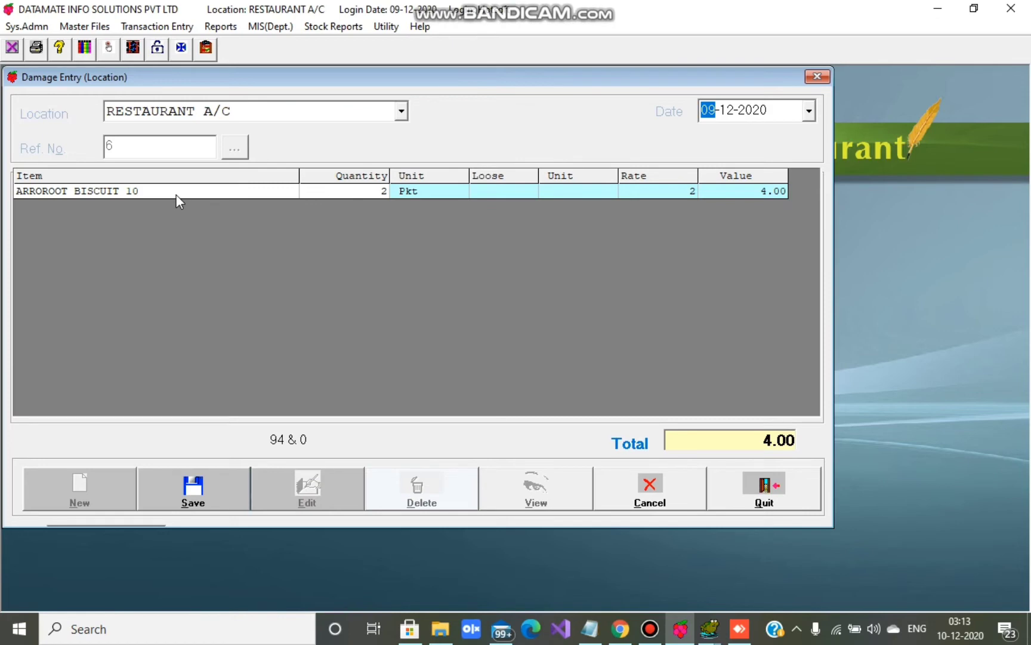
pyautogui.click(175, 194)
pyautogui.click(175, 196)
pyautogui.click(118, 214)
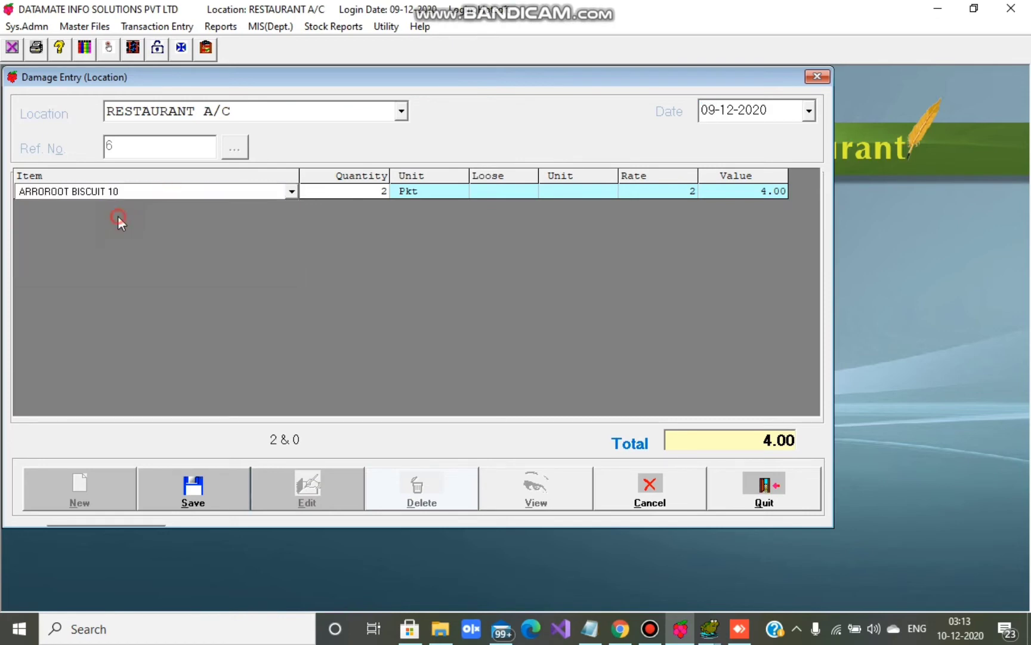
pyautogui.press('Return')
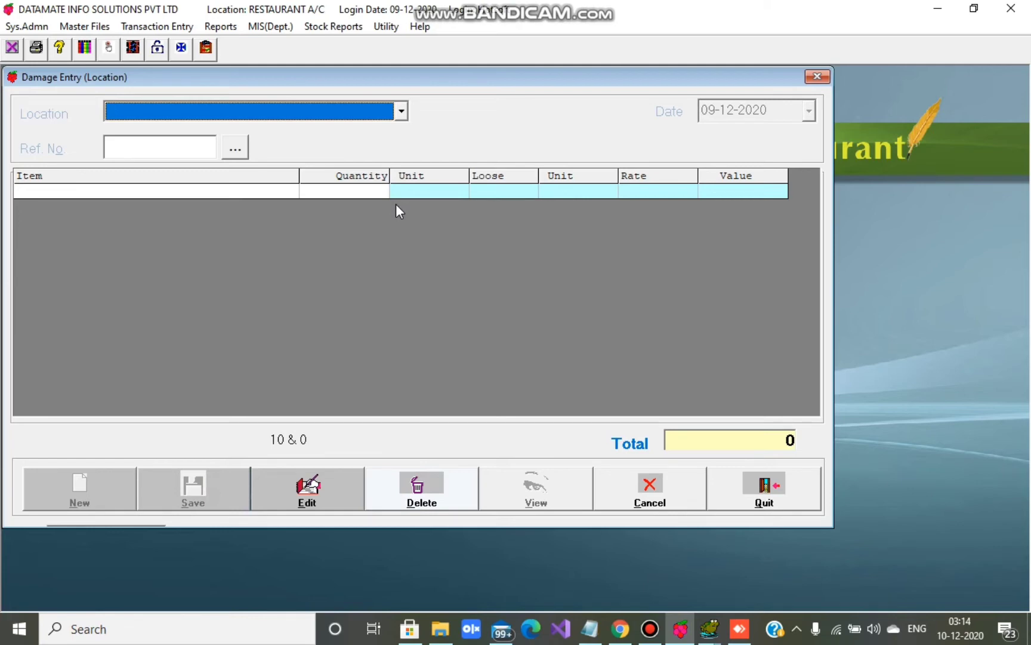
pyautogui.click(617, 500)
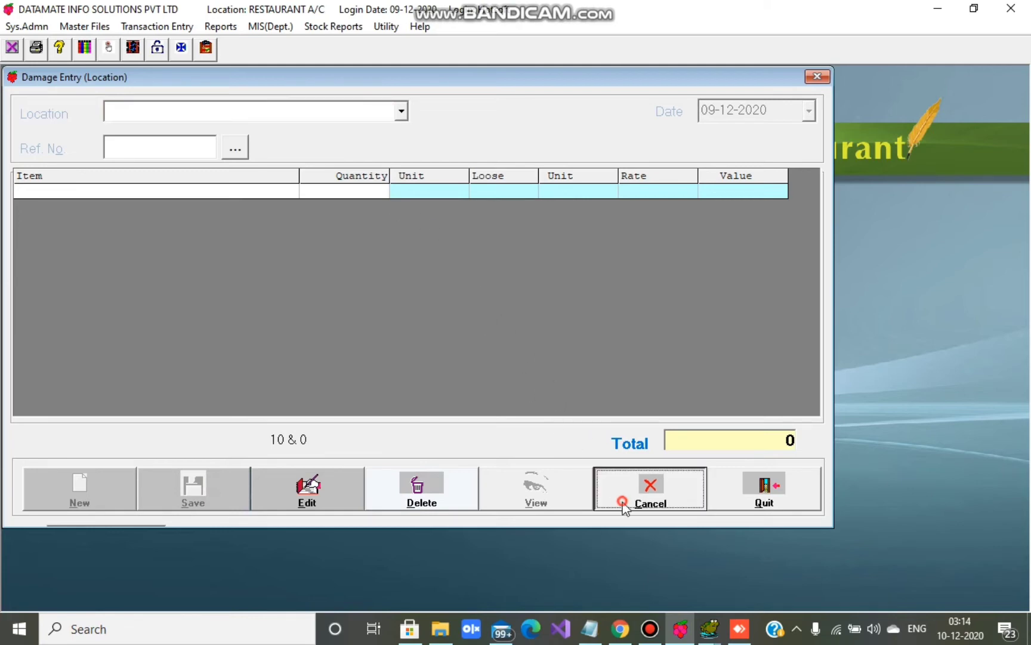
# - Load damage entry 6 for RESTAURANT A/C and delete it, confirming the cancellation
pyautogui.click(536, 491)
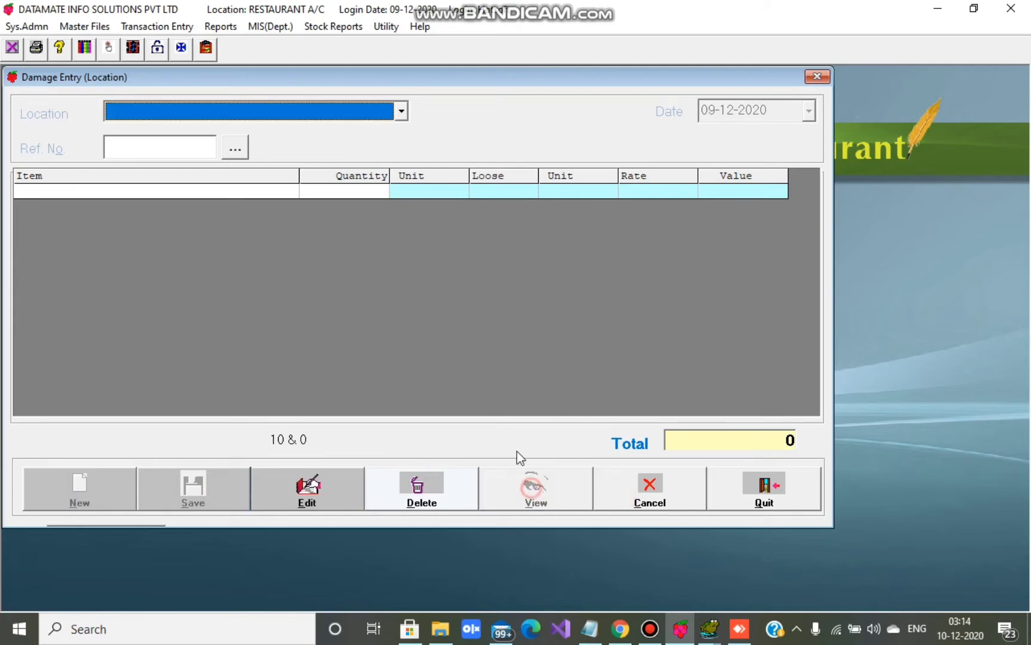
pyautogui.click(283, 114)
pyautogui.click(195, 191)
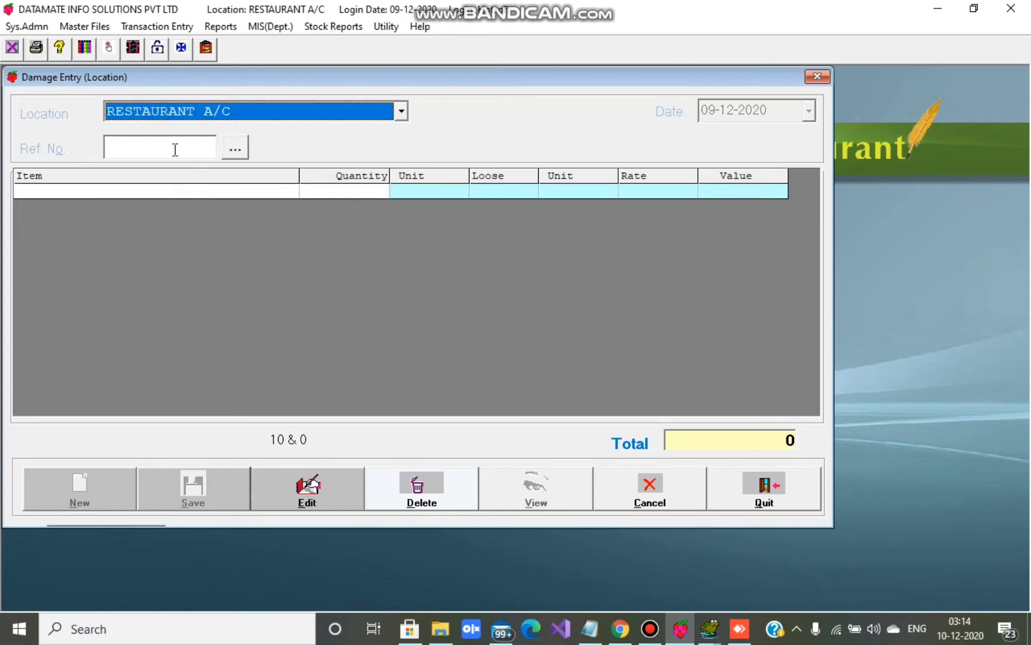
pyautogui.click(235, 149)
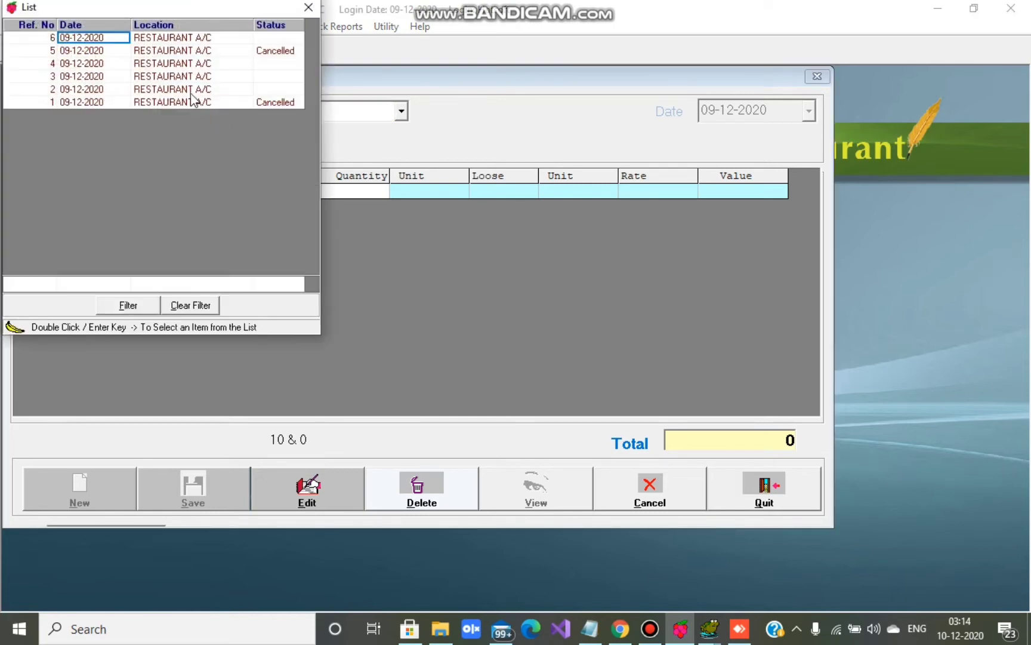
pyautogui.click(153, 37)
pyautogui.doubleClick(152, 38)
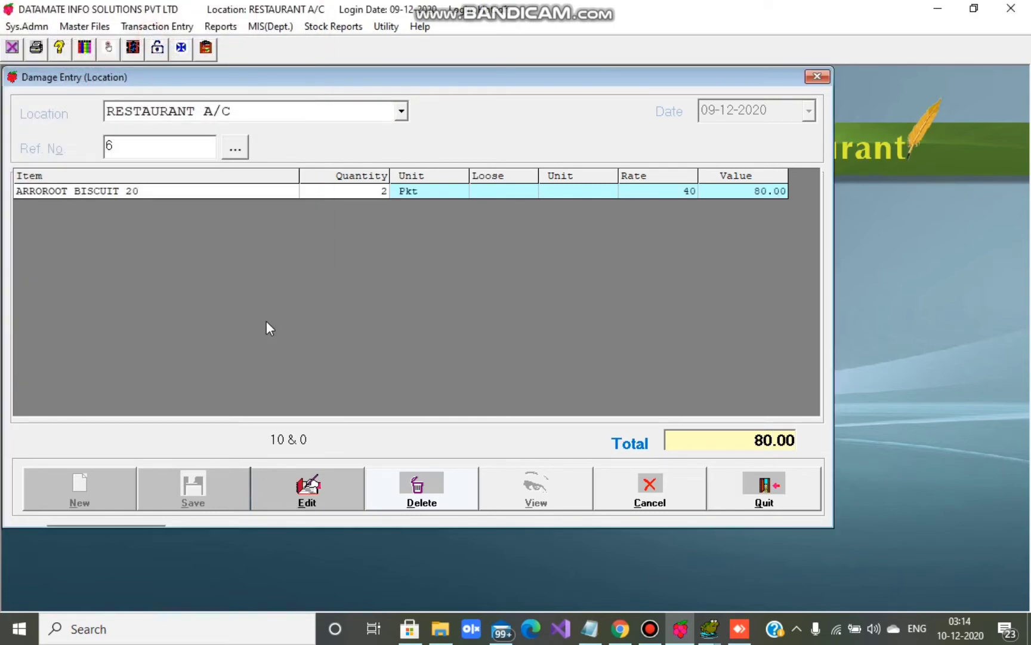
pyautogui.click(417, 489)
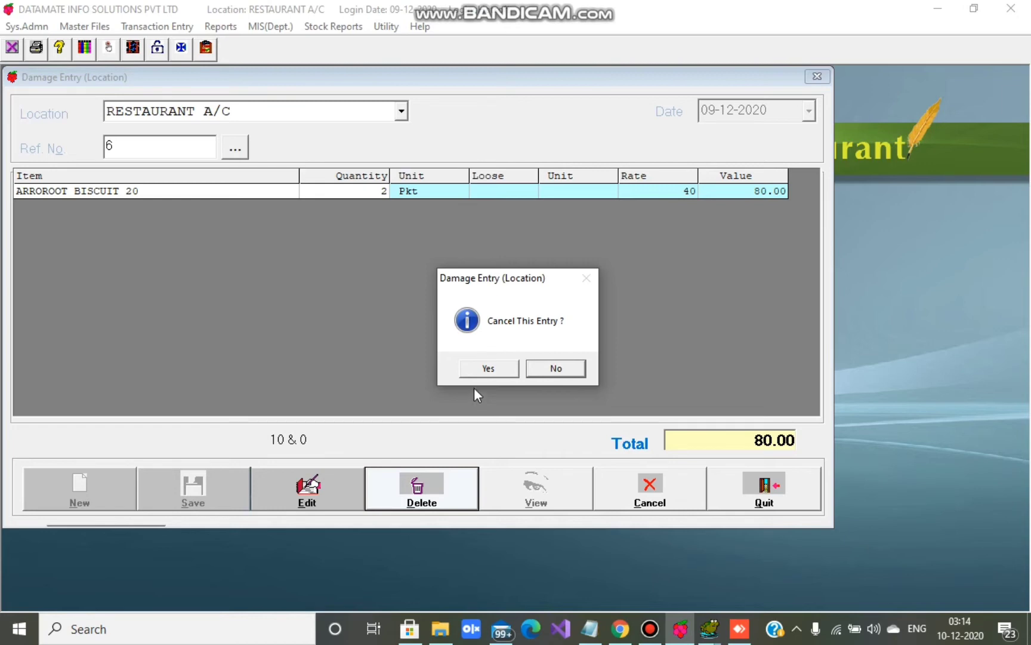
pyautogui.click(487, 368)
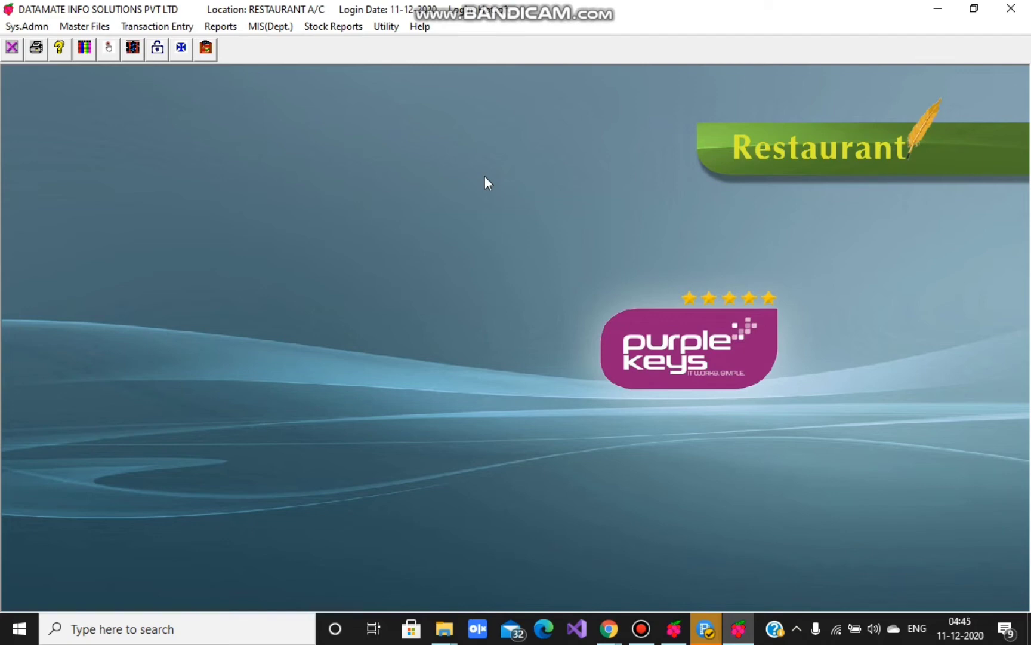
# - Open the Restaurant Item Master form from Master Files
pyautogui.click(79, 28)
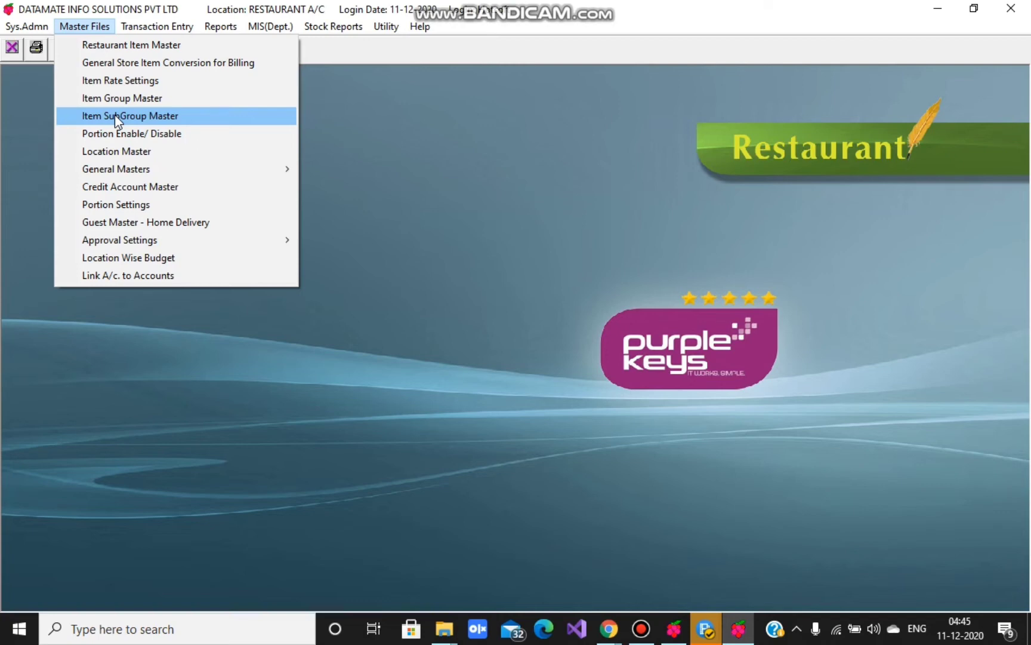
pyautogui.moveTo(134, 169)
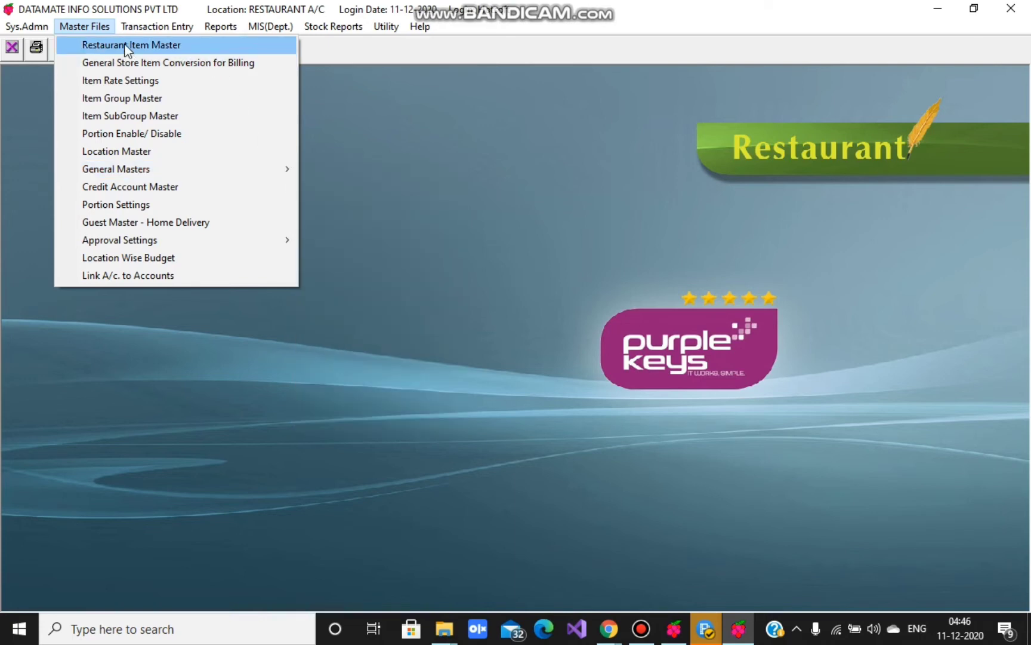
pyautogui.click(126, 45)
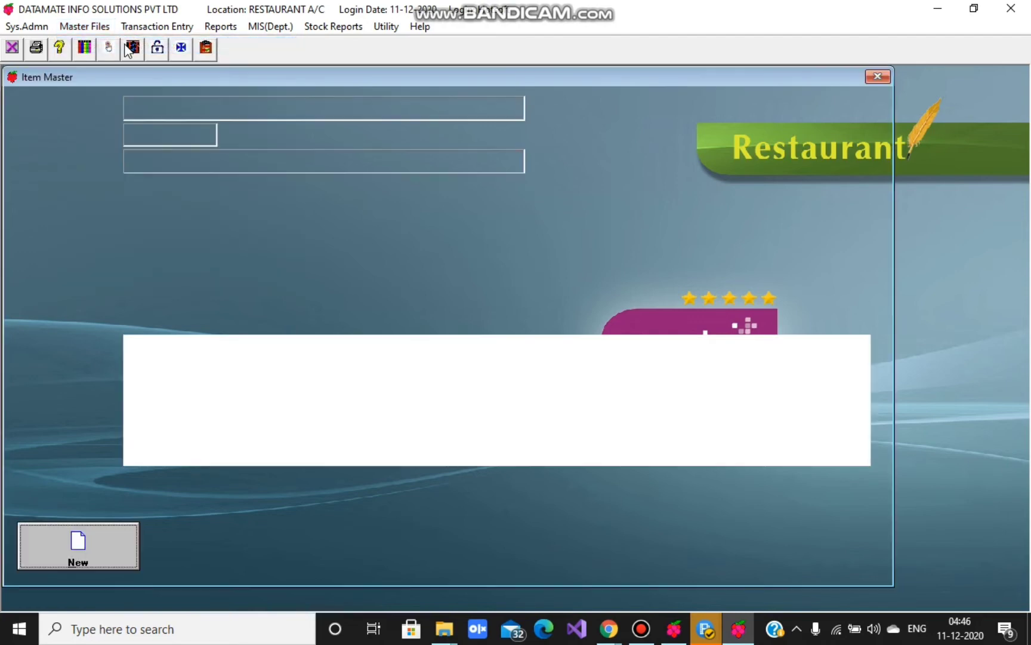
# - Create a new item named RESTAURANT ITEM with short name 111
pyautogui.click(106, 551)
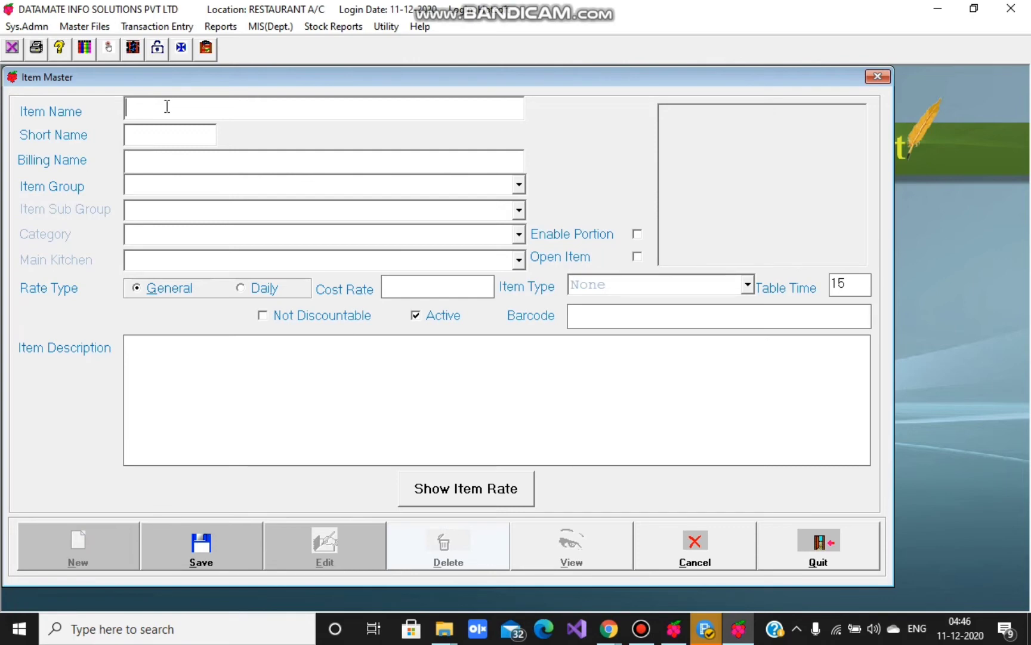
pyautogui.write('RESTAURANT ITEM')
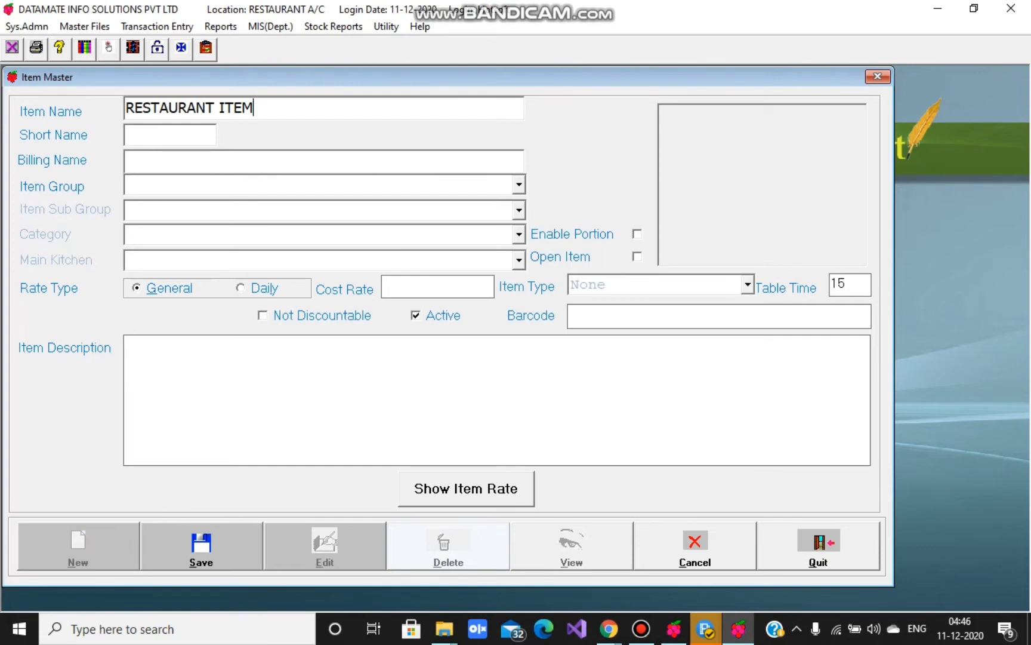
pyautogui.click(137, 138)
pyautogui.write('111')
# - Copy the item name RESTAURANT ITEM into the Billing Name field
pyautogui.moveTo(259, 108); pyautogui.dragTo(126, 107)
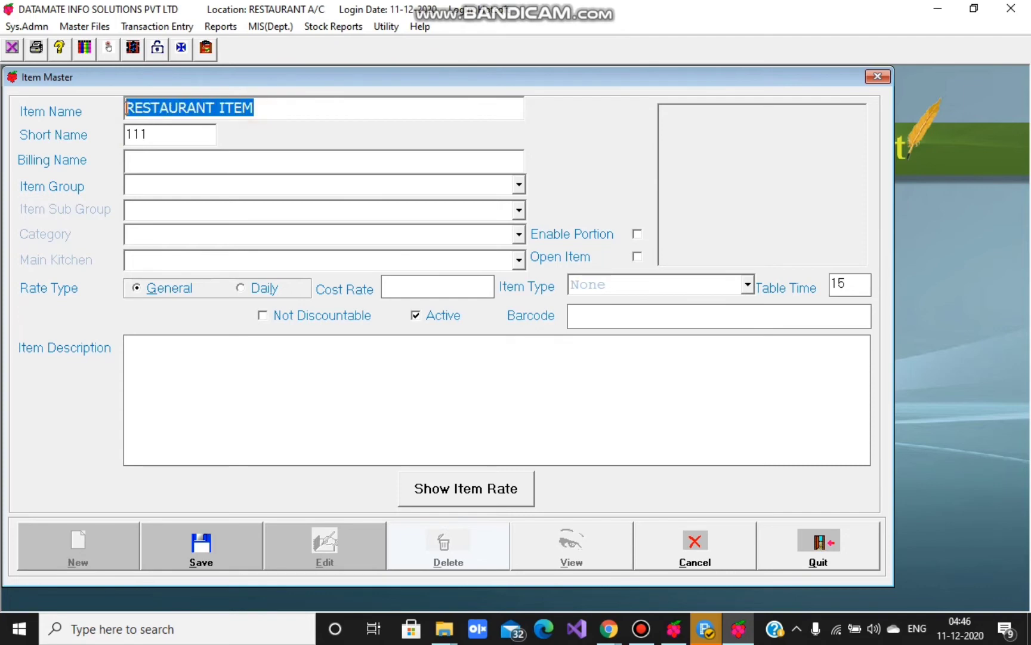
pyautogui.click(135, 160)
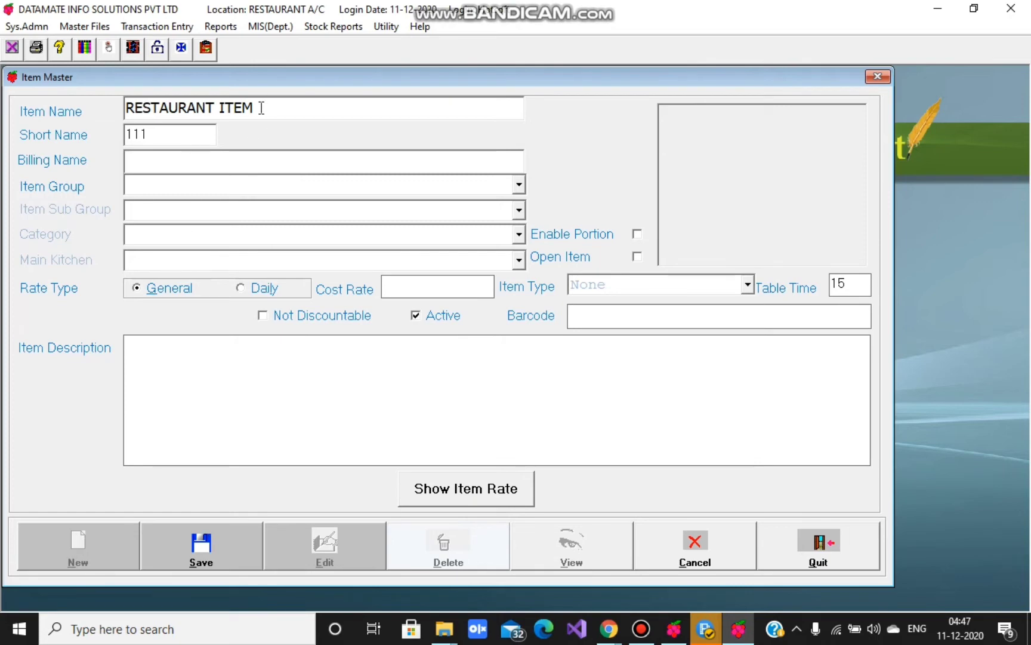
pyautogui.moveTo(261, 108); pyautogui.dragTo(130, 111)
pyautogui.hotkey('ctrl', 'c')
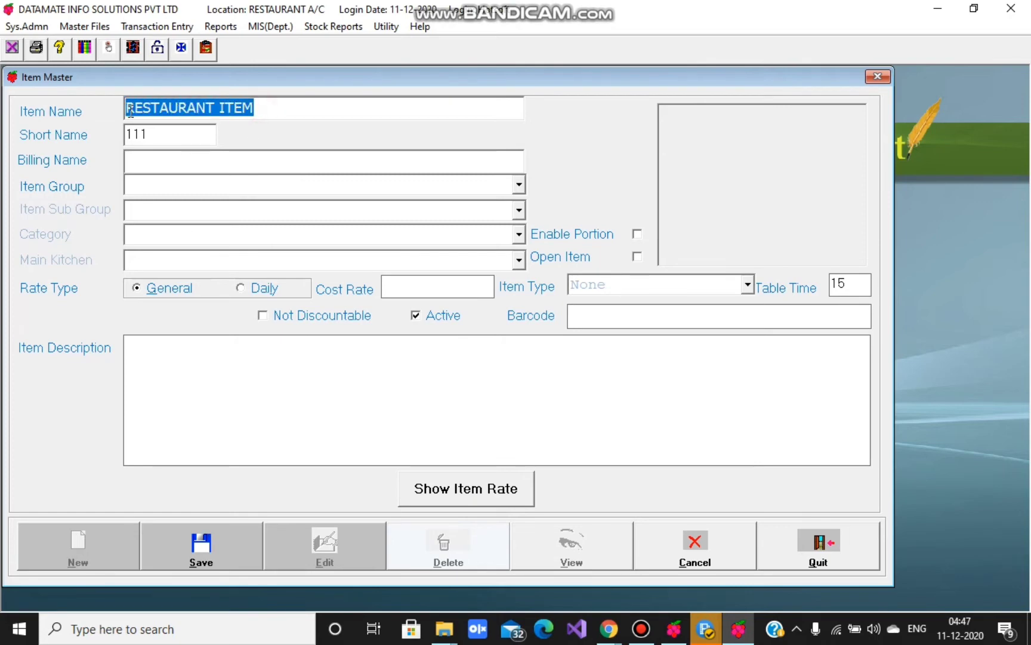
pyautogui.click(154, 160)
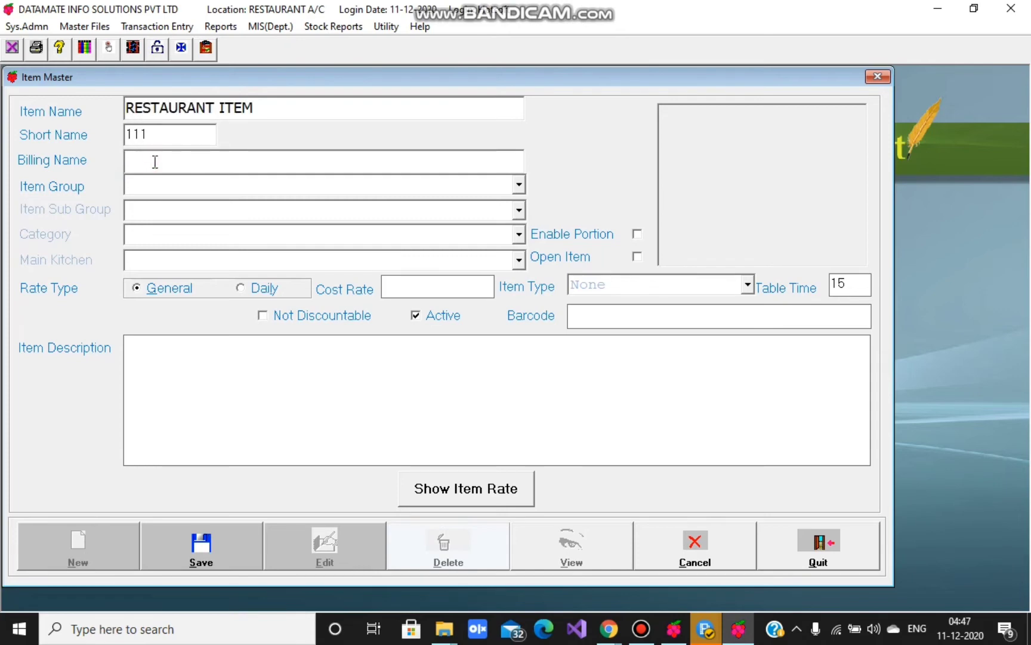
pyautogui.hotkey('ctrl', 'v')
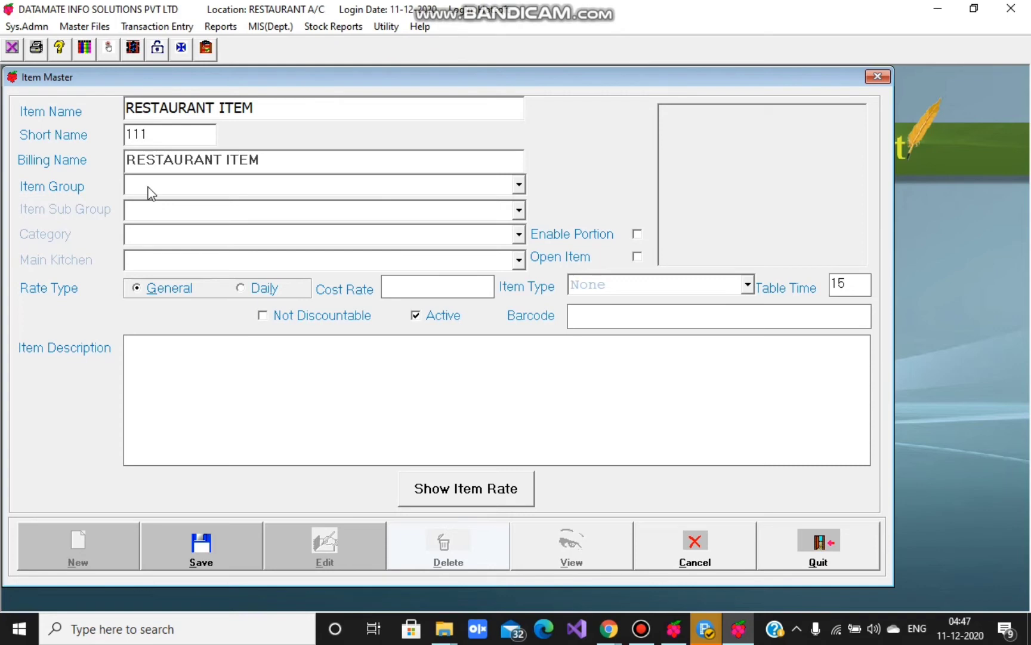
pyautogui.click(149, 190)
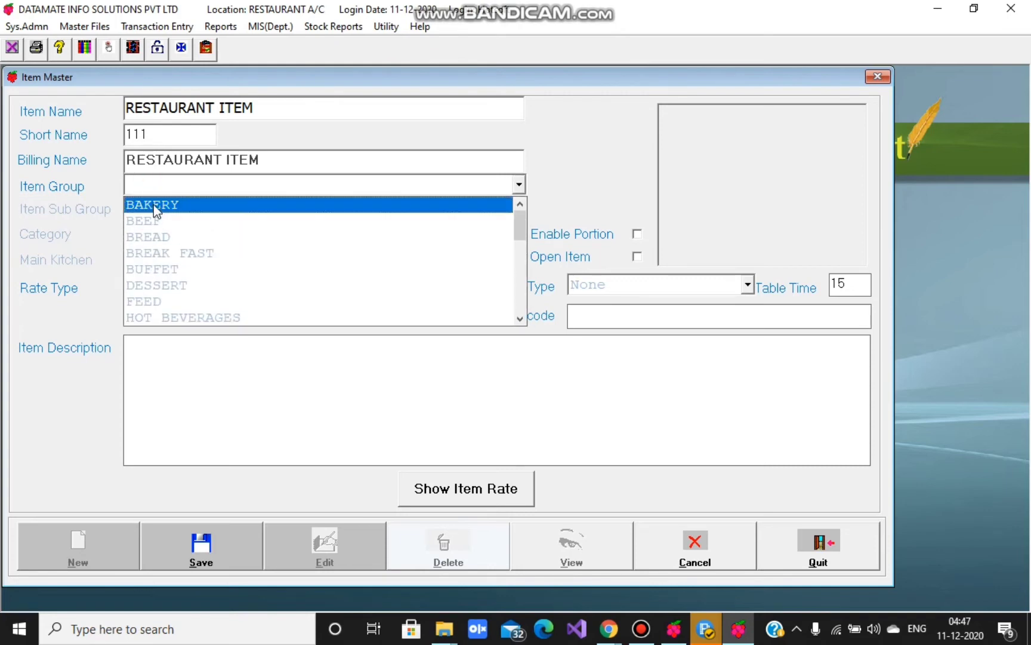
# - Set group and sub group BAKERY, category MAIN DISHES, and kitchen BAKERY KITCHEN
pyautogui.click(153, 204)
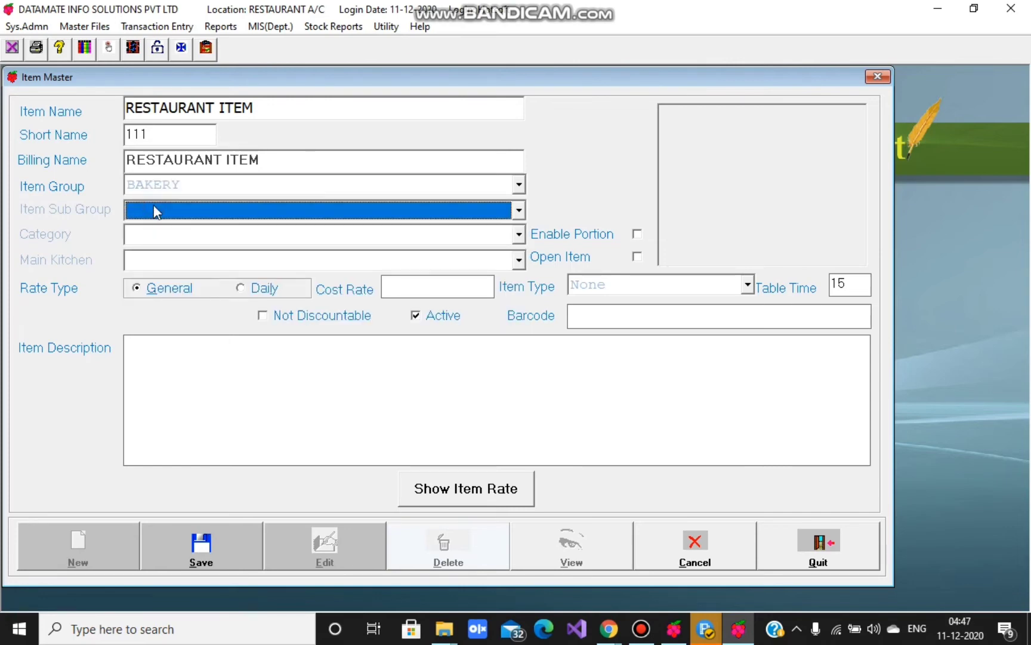
pyautogui.click(158, 209)
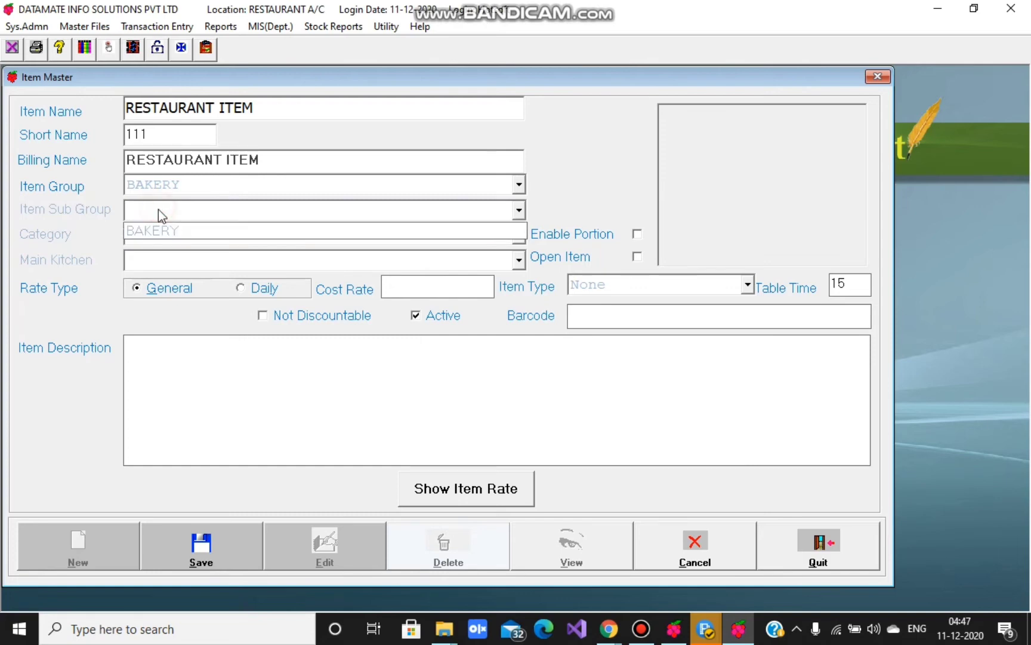
pyautogui.click(158, 230)
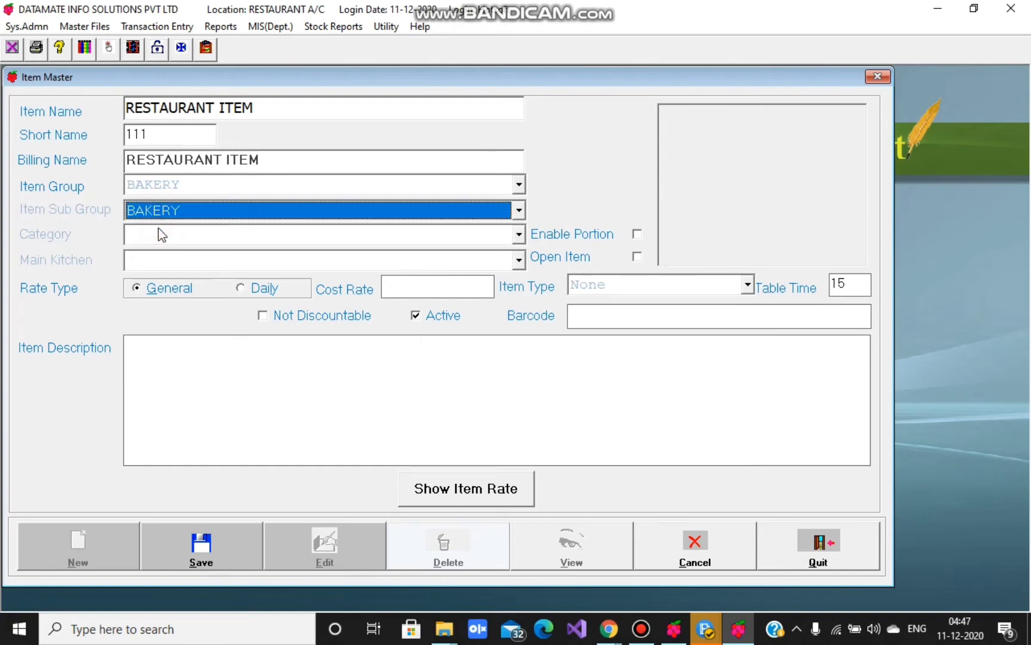
pyautogui.click(158, 233)
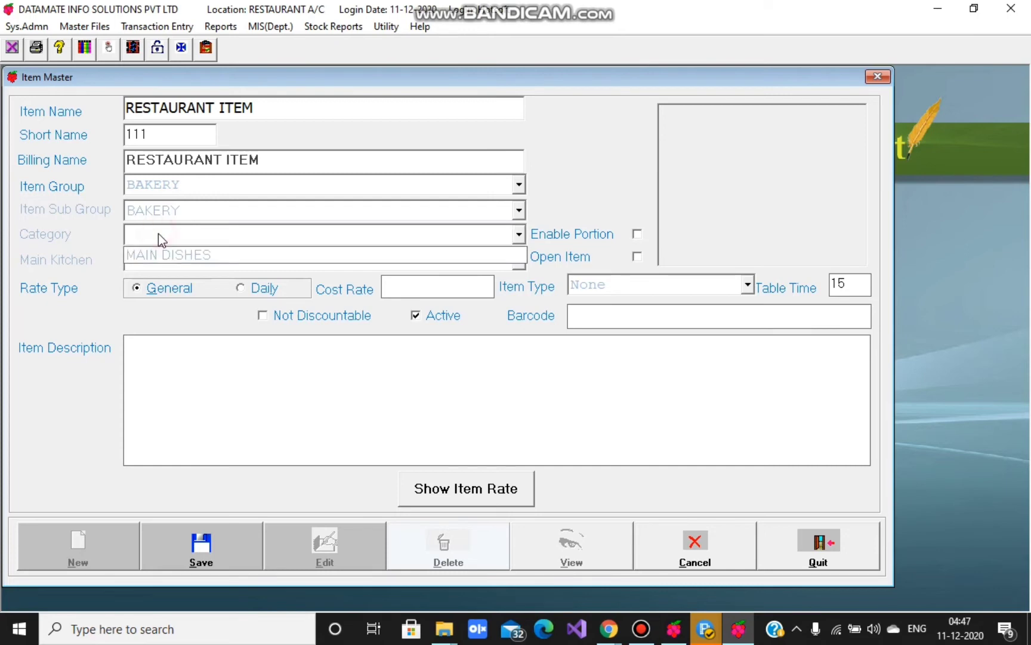
pyautogui.click(163, 257)
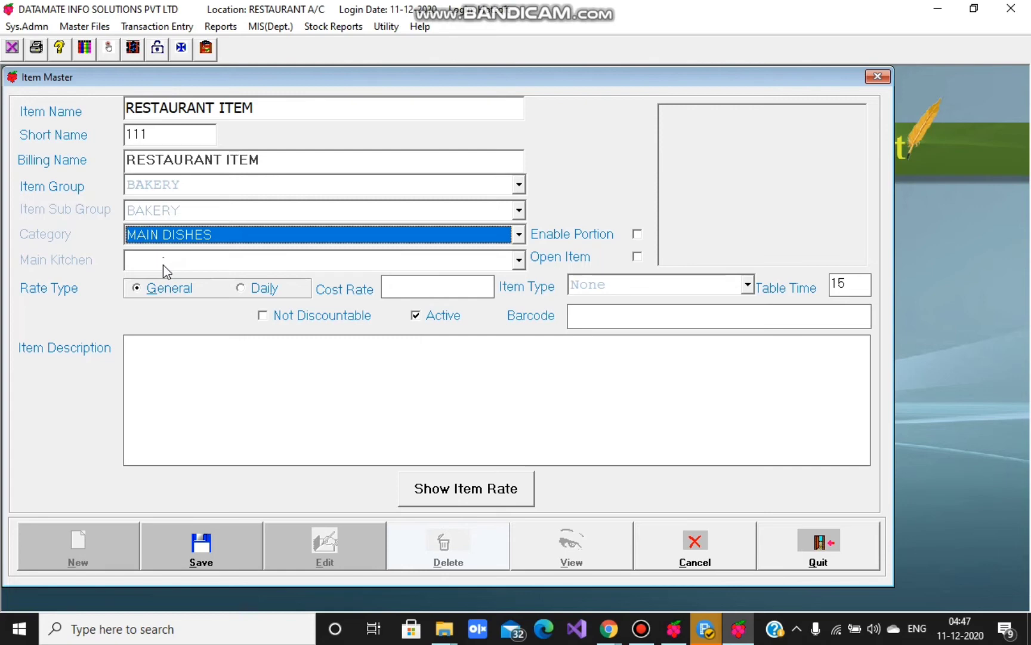
pyautogui.click(163, 265)
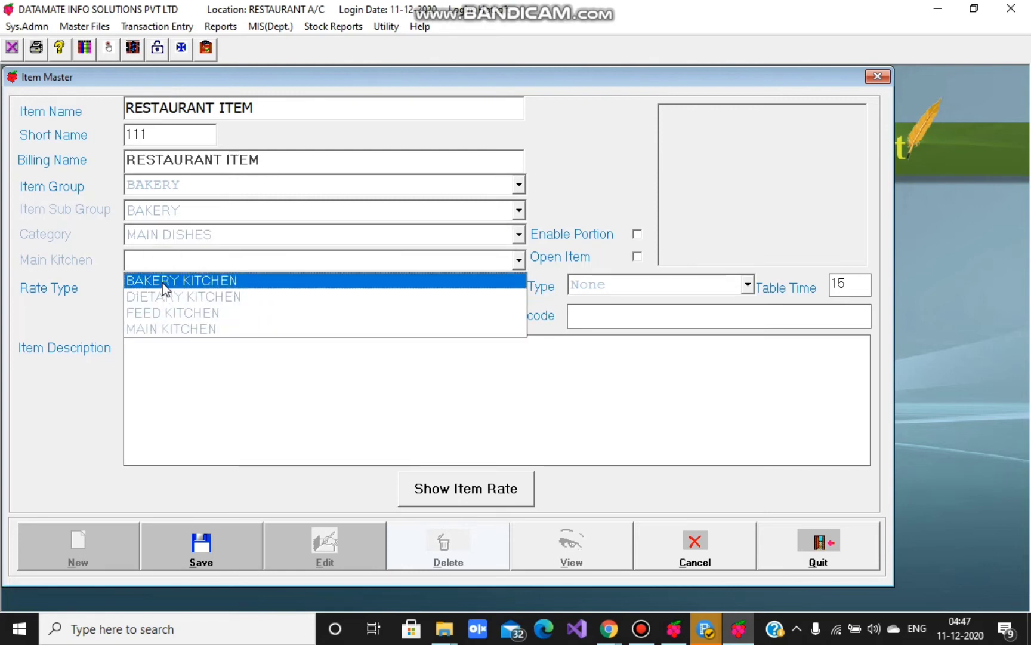
pyautogui.click(161, 281)
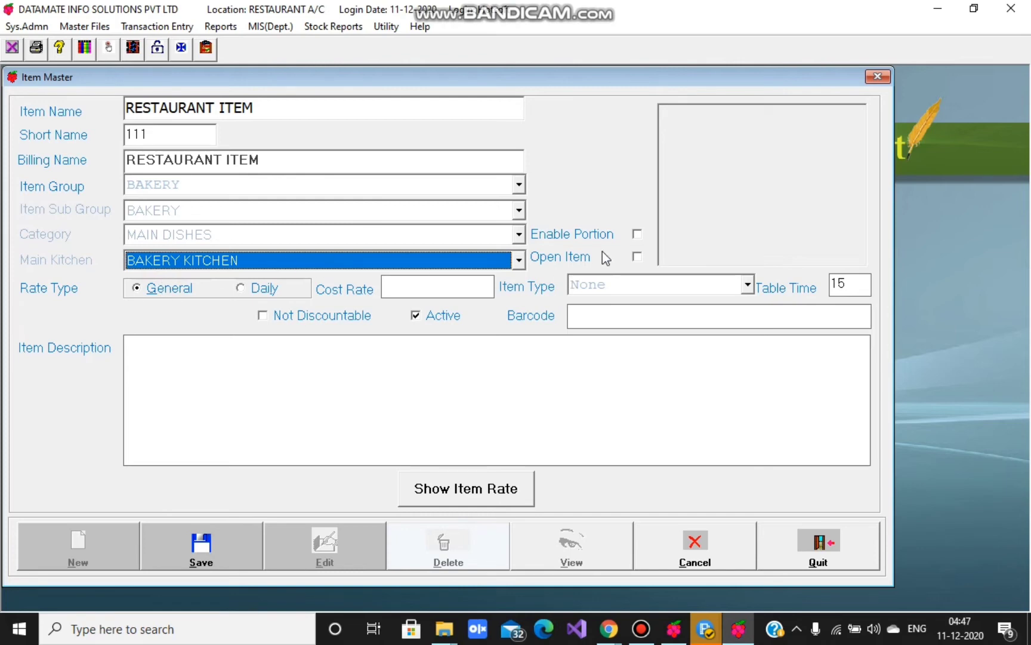
pyautogui.click(637, 234)
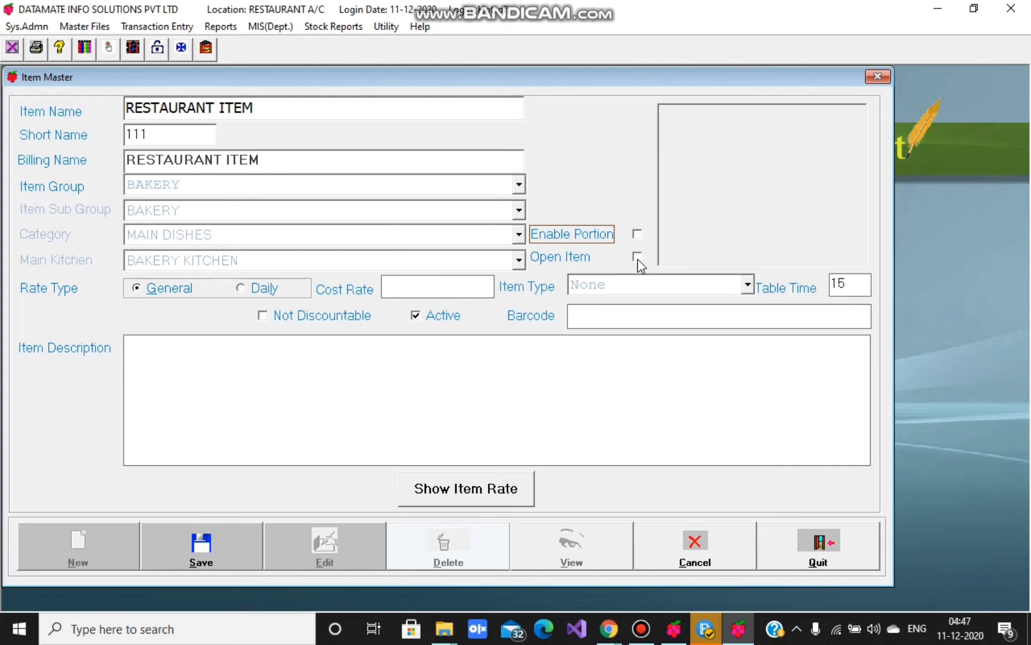
# - Tick Open Item and Not Discountable, with rate type General and item type None
pyautogui.click(637, 258)
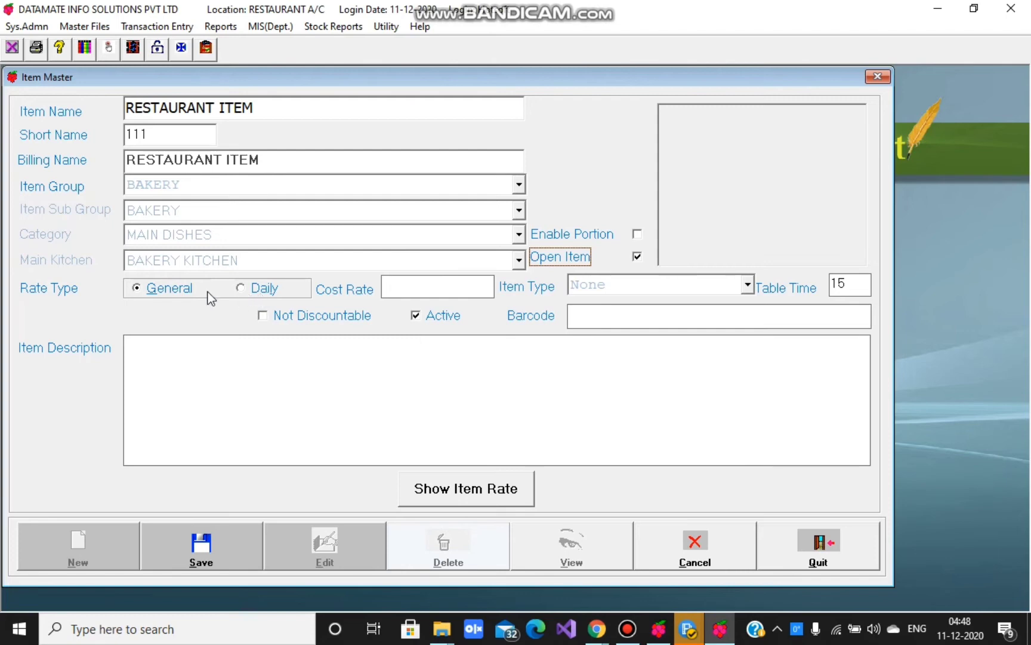
pyautogui.click(241, 289)
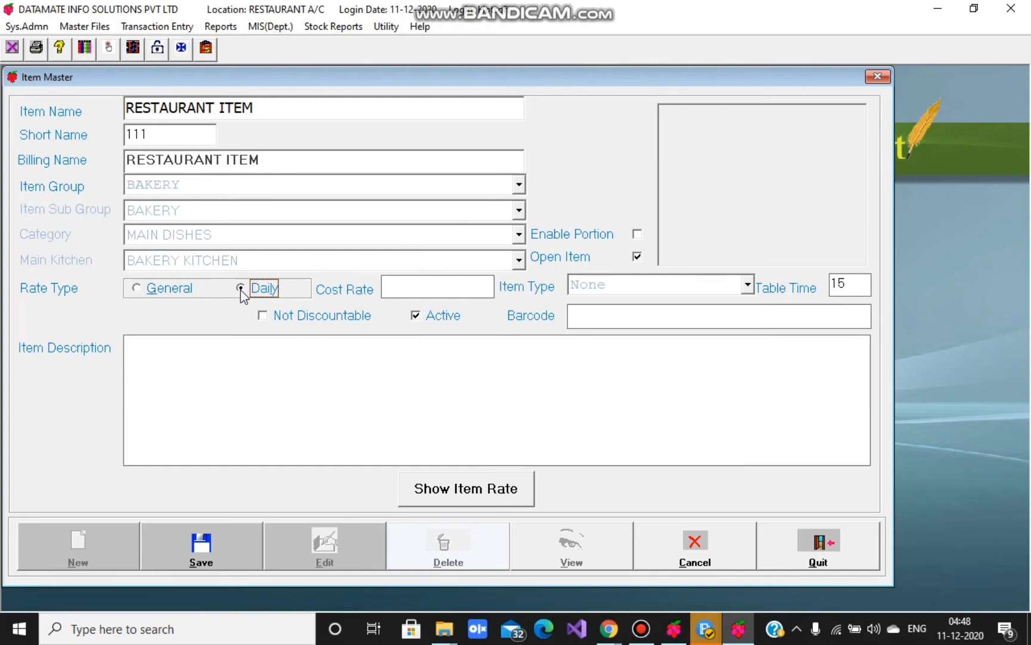
pyautogui.click(137, 288)
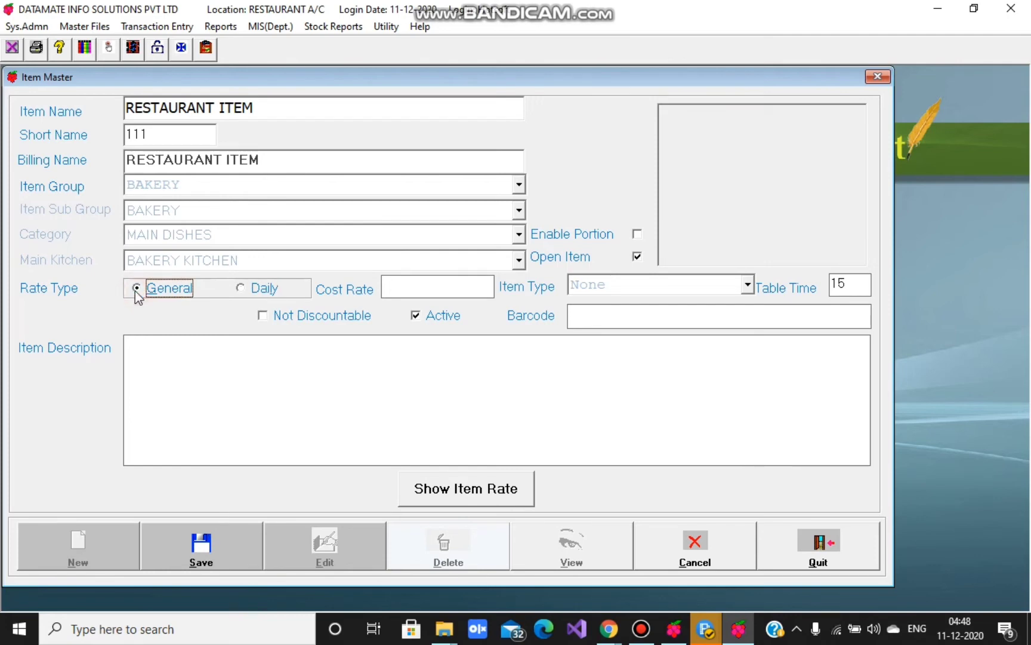
pyautogui.click(411, 286)
pyautogui.click(748, 286)
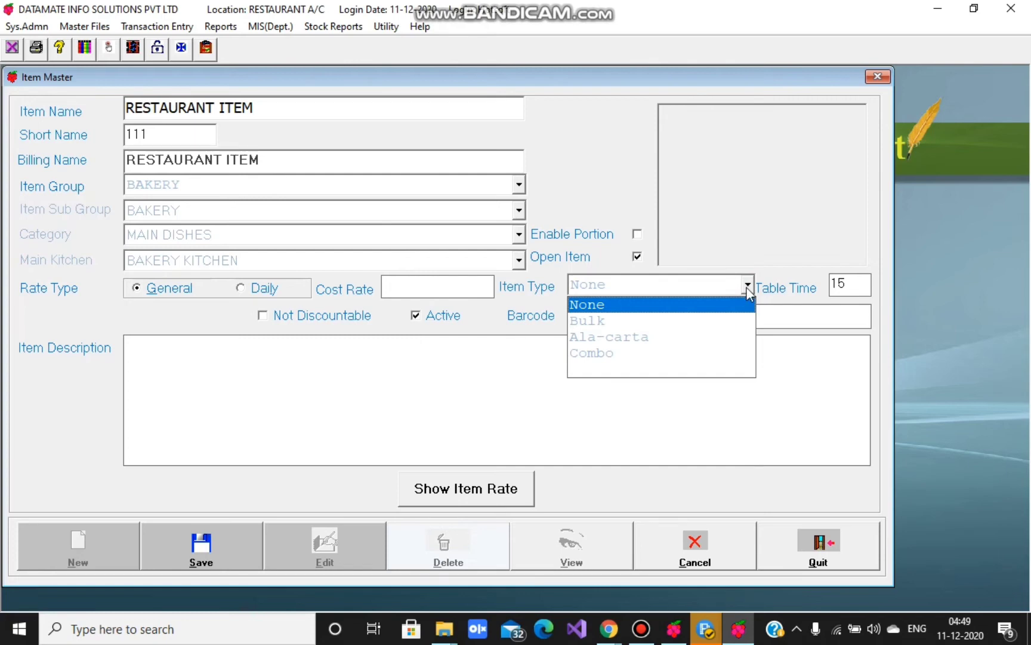
pyautogui.click(746, 306)
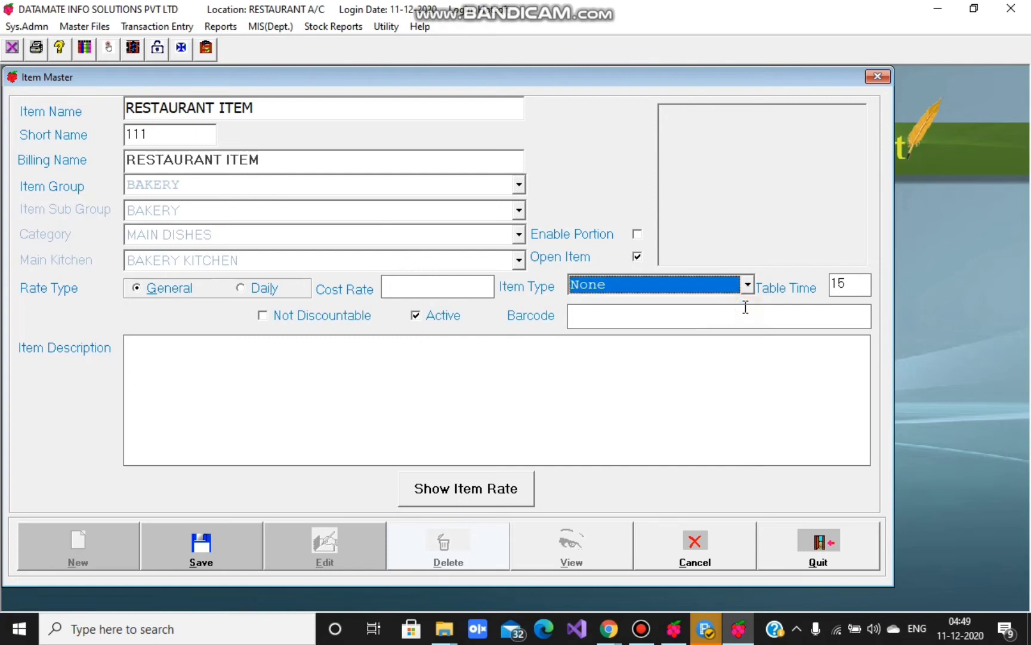
pyautogui.click(263, 316)
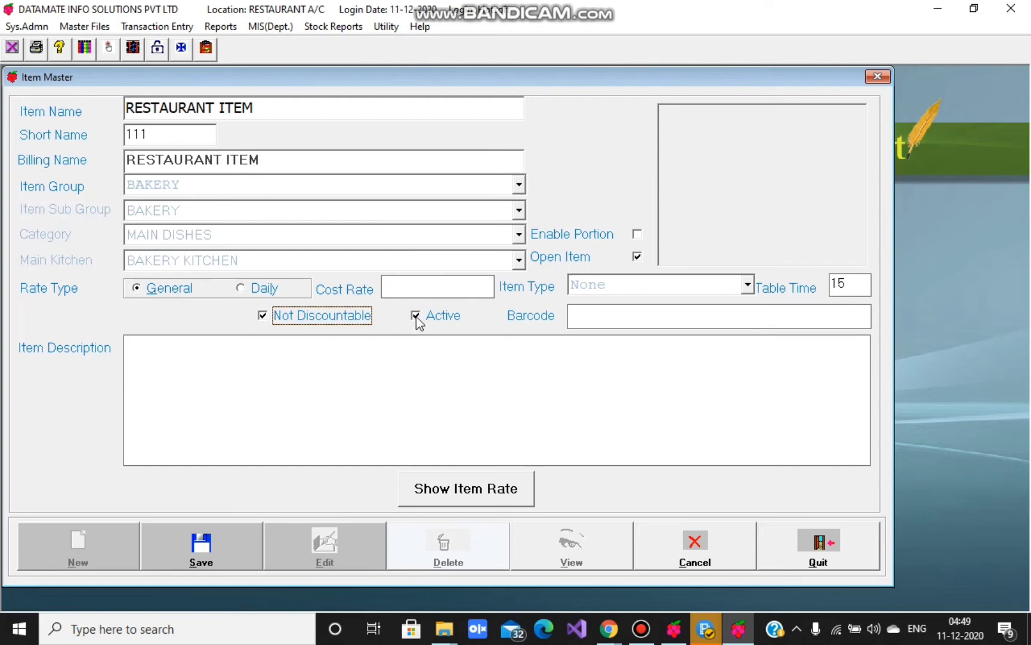
# - Toggle RESTAURANT ITEM's Active checkbox off and back on so it stays active
pyautogui.click(415, 316)
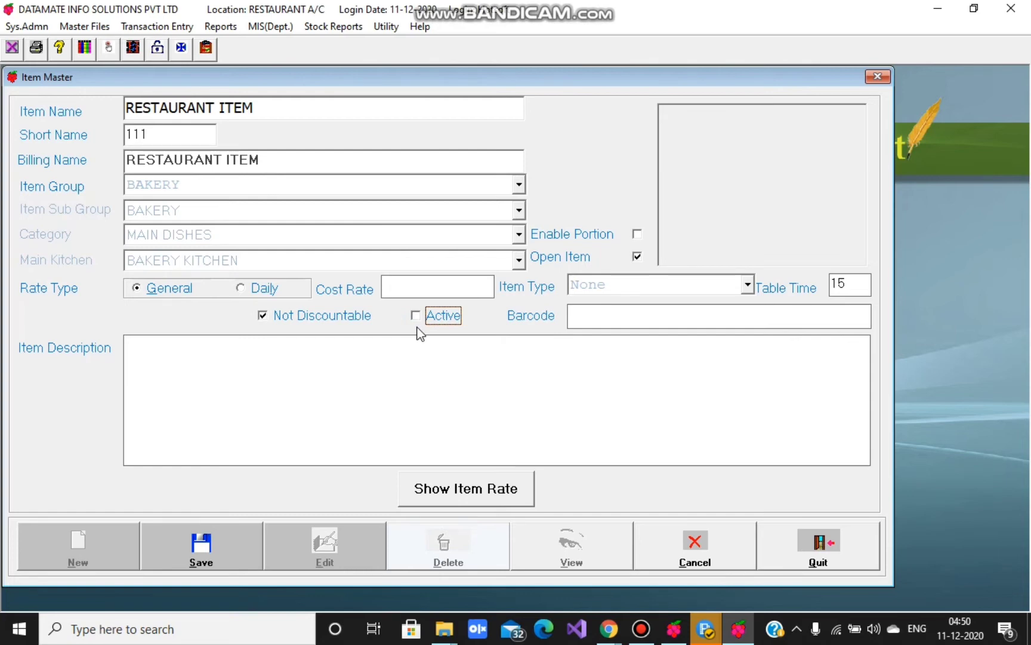
pyautogui.click(416, 316)
# - Show the location rates and set RESTAURANT A/C's selling rate to 100.00
pyautogui.click(461, 495)
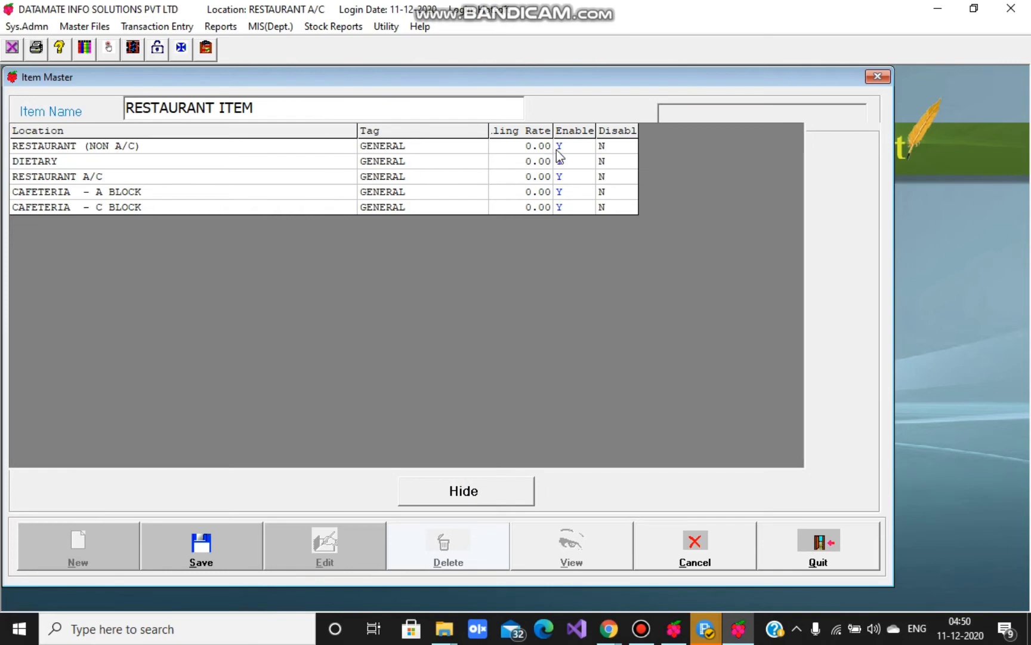
pyautogui.click(525, 145)
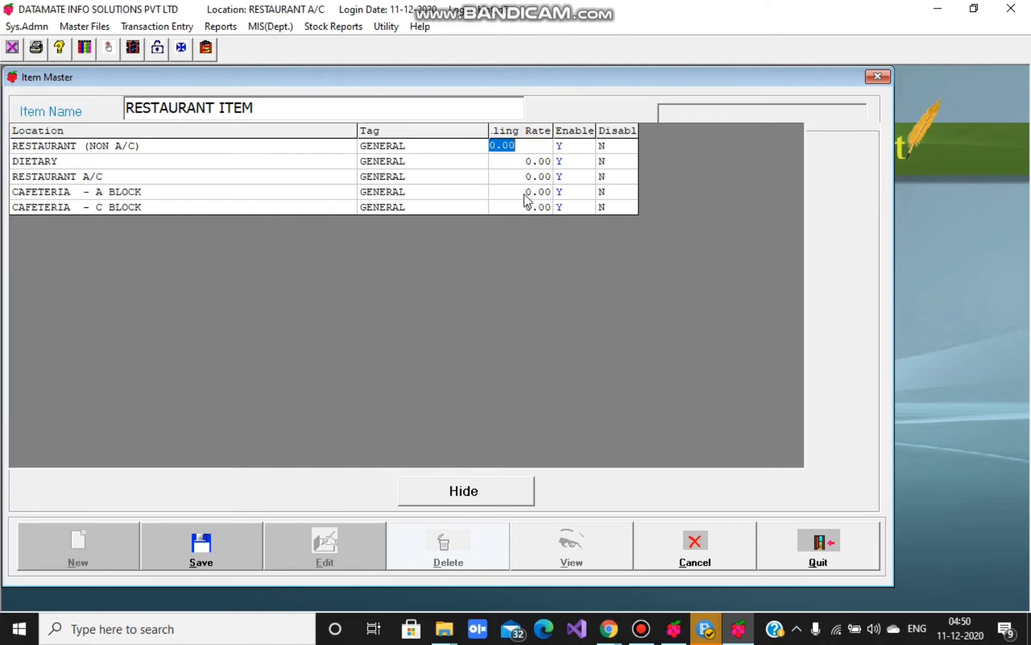
pyautogui.click(534, 178)
pyautogui.write('100')
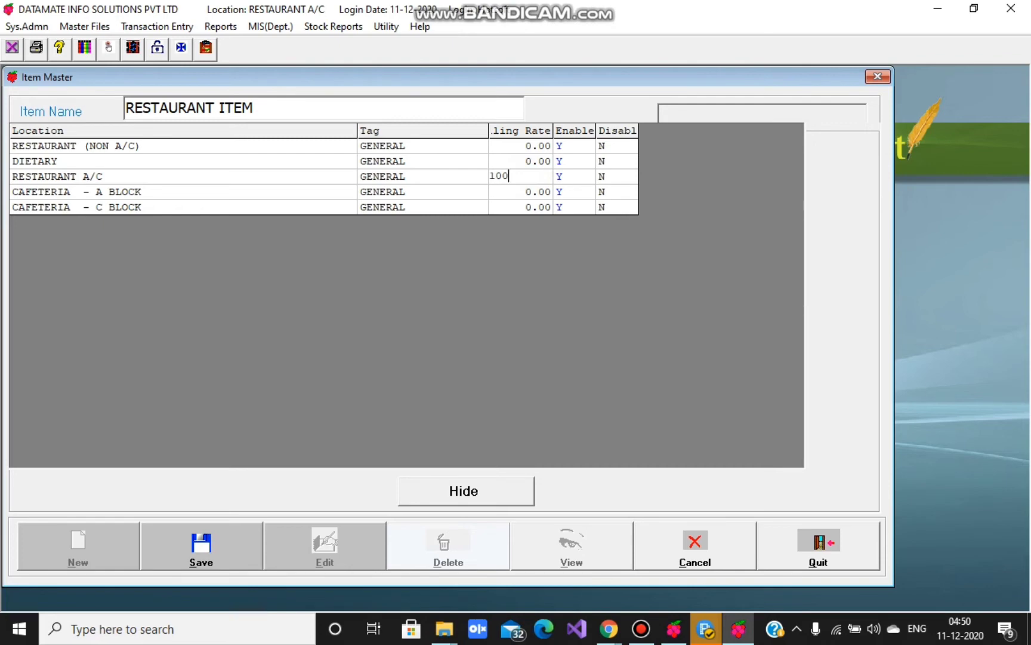
pyautogui.press('Return')
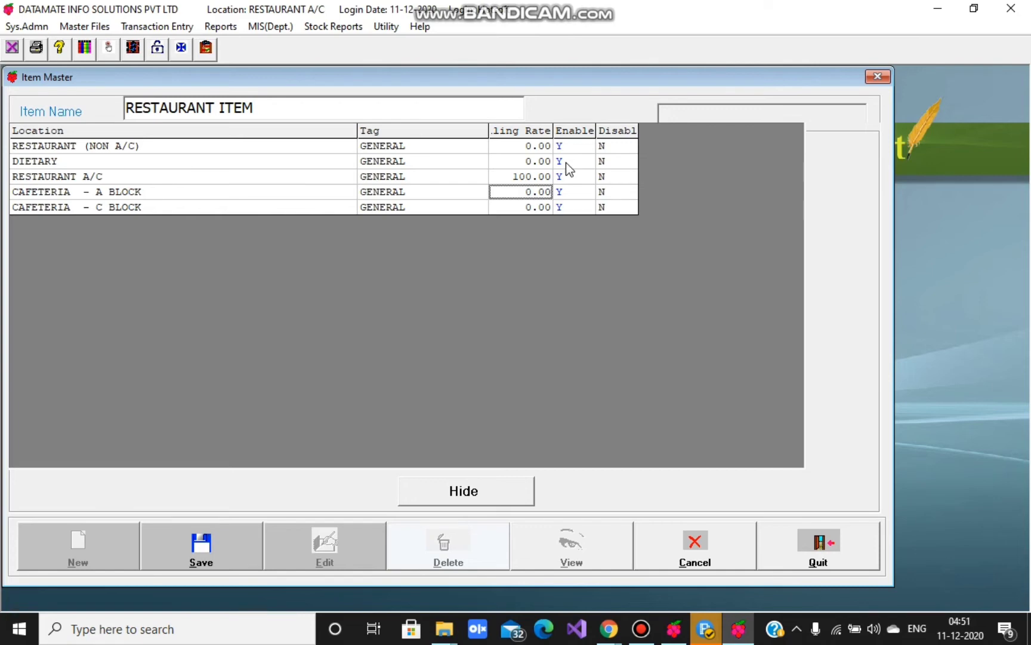
# - Set Enable to N for DIETARY, RESTAURANT (NON A/C) and CAFETERIA - A BLOCK, then save
pyautogui.click(565, 162)
pyautogui.write('N')
pyautogui.click(565, 146)
pyautogui.write('N')
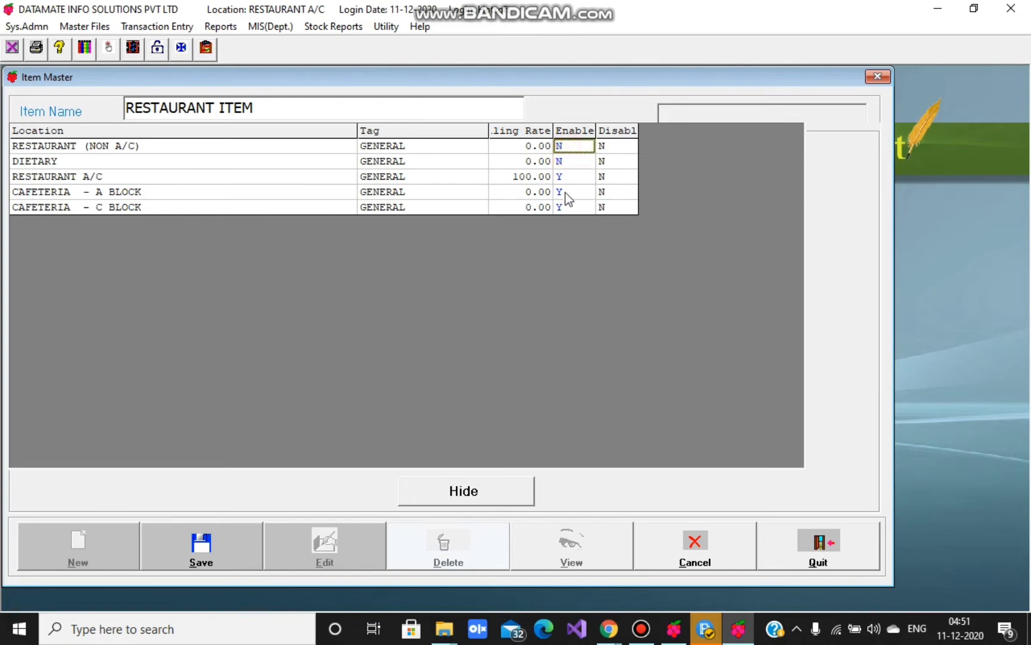
pyautogui.click(565, 193)
pyautogui.write('N')
pyautogui.click(231, 550)
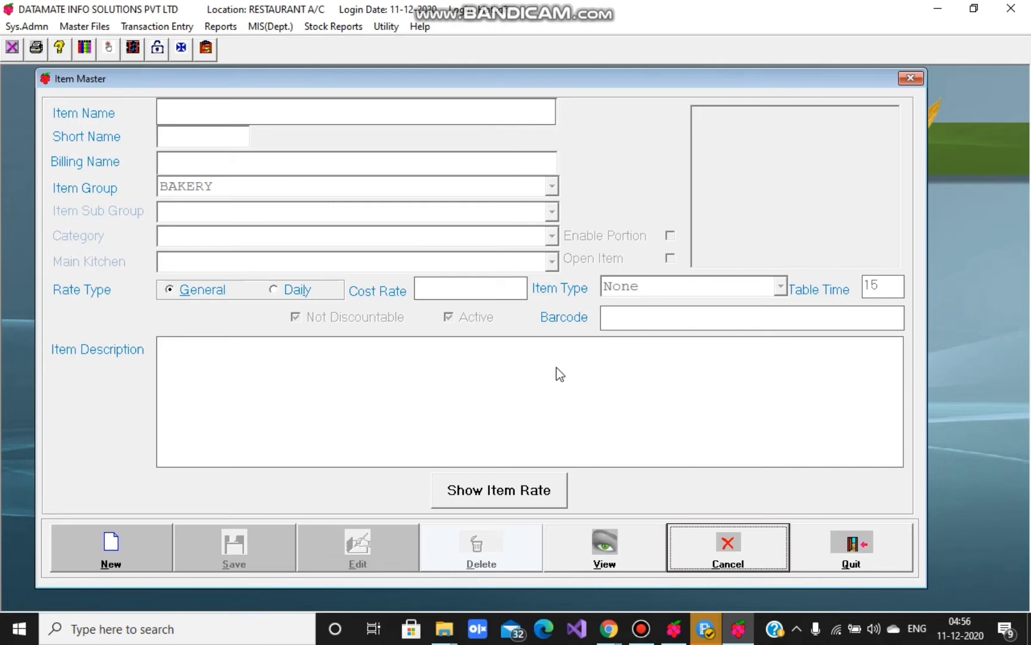
# - Search 'RES' in View and load RESTAURANT ITEM into the Item Master form
pyautogui.click(605, 548)
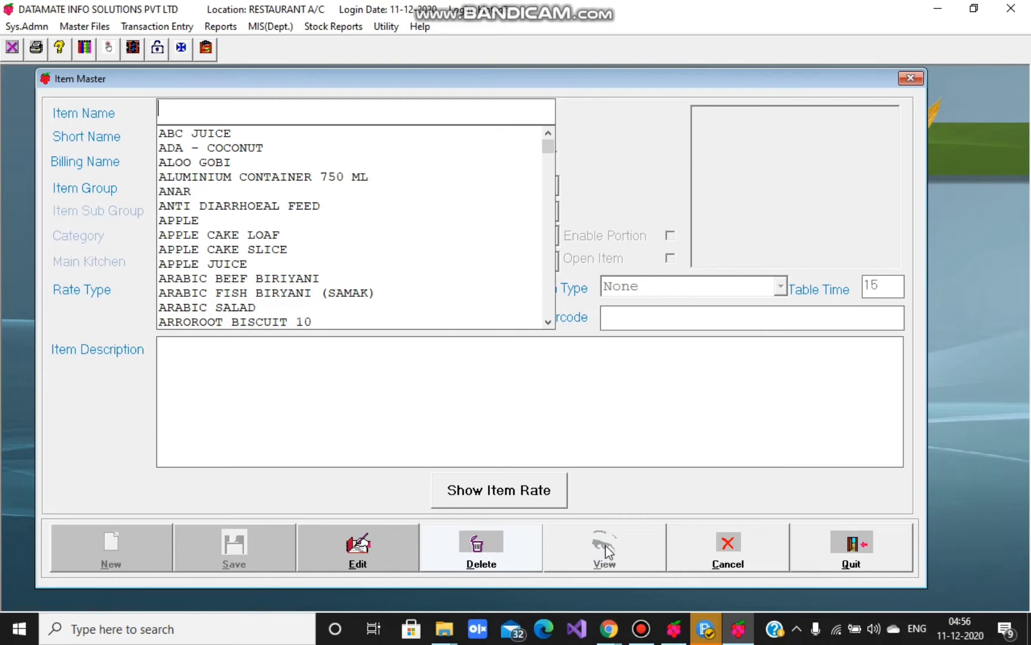
pyautogui.write('RES')
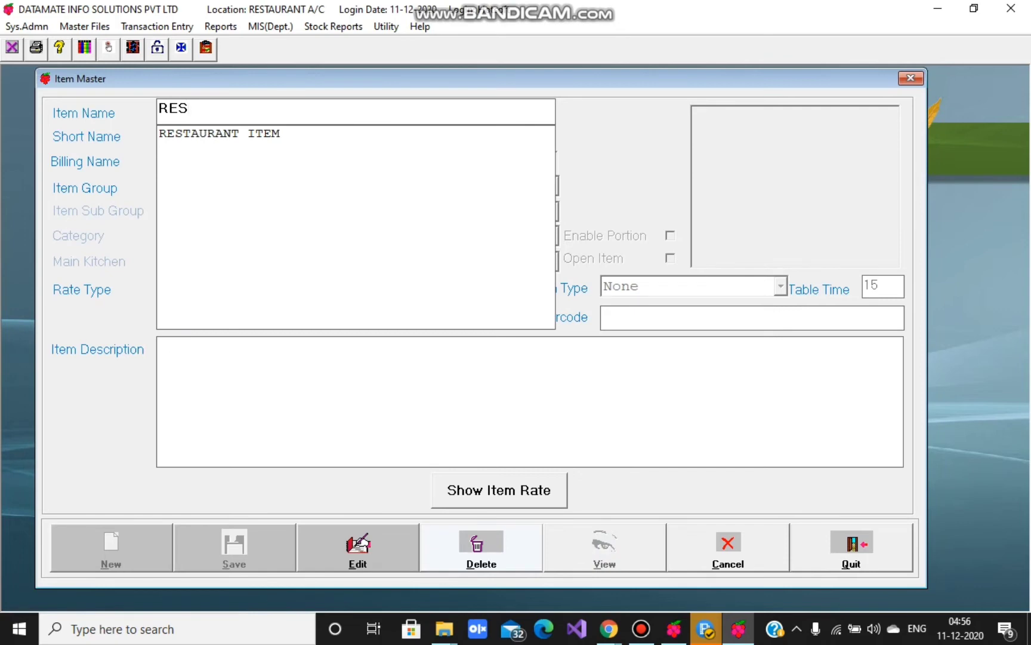
pyautogui.click(239, 133)
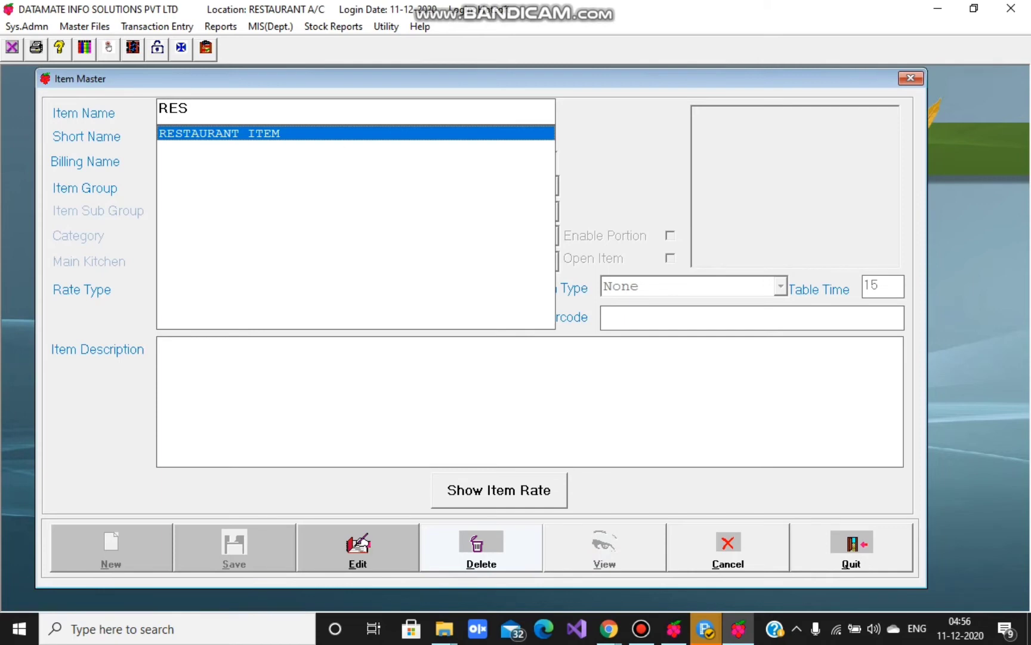
pyautogui.press('Return')
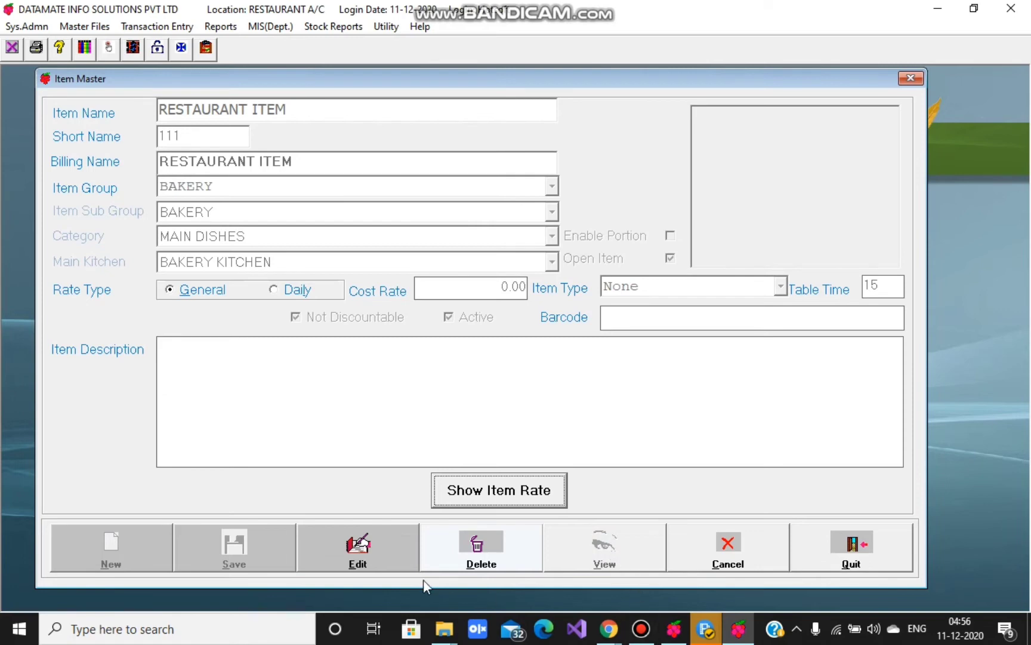
# - Edit RESTAURANT ITEM, reselect BAKERY as group and sub group, then cancel the changes
pyautogui.click(384, 561)
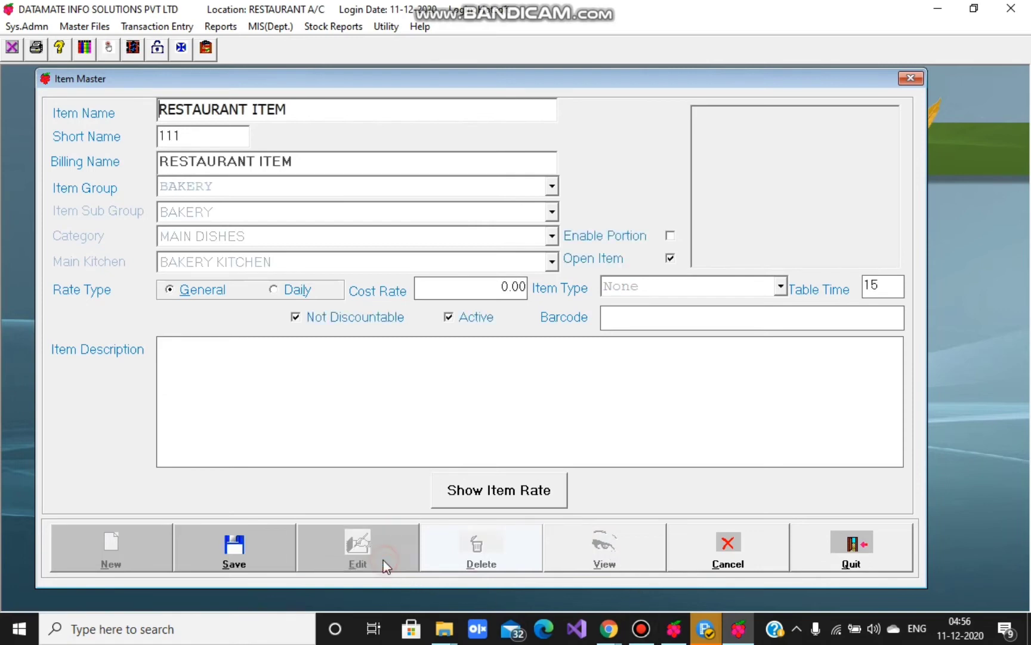
pyautogui.click(243, 191)
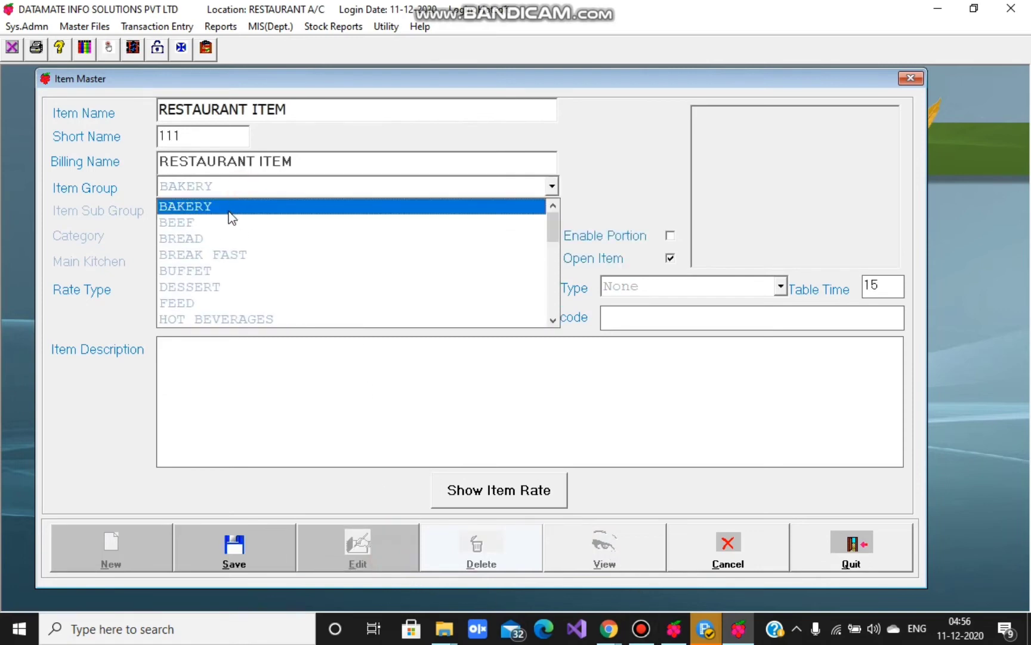
pyautogui.click(228, 204)
pyautogui.click(230, 210)
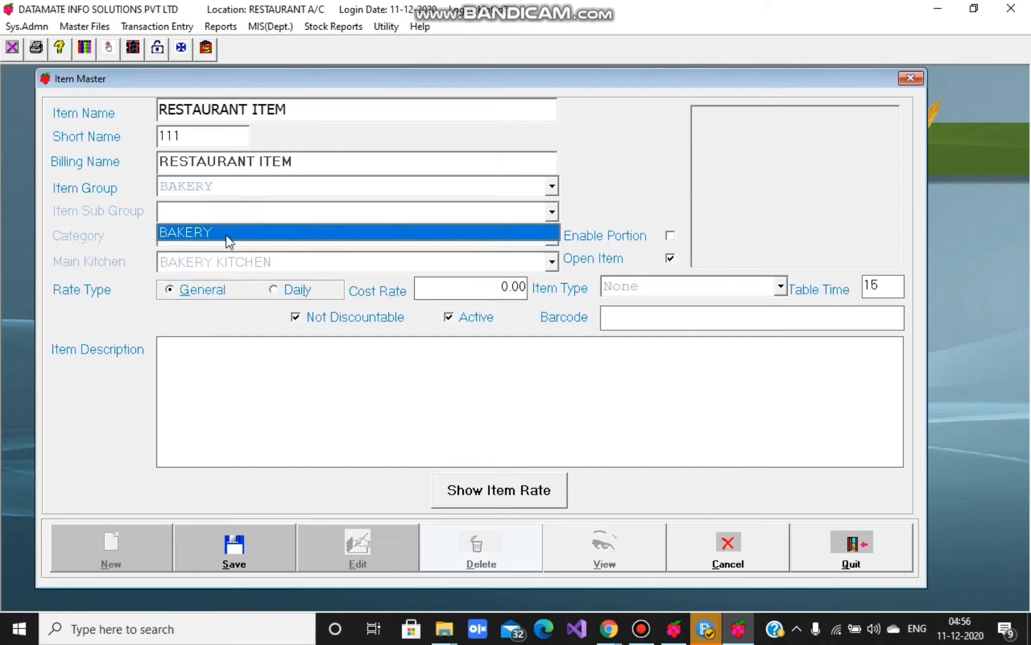
pyautogui.click(226, 237)
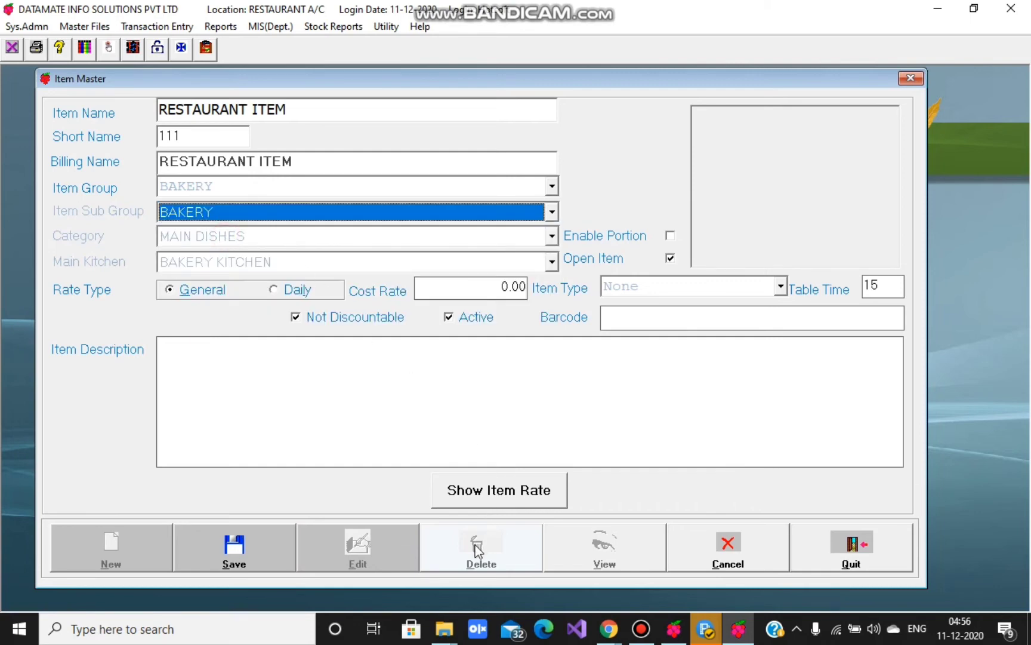
pyautogui.click(694, 556)
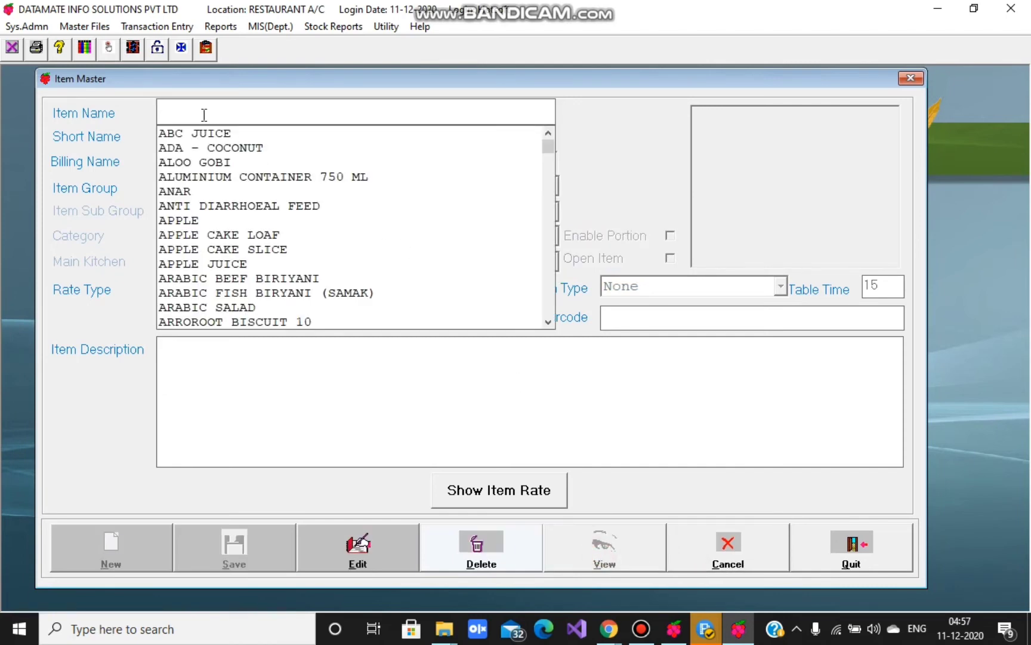
# - Load RESTAURANT ITEM, decline its deletion with No, and close Item Master
pyautogui.write('RES')
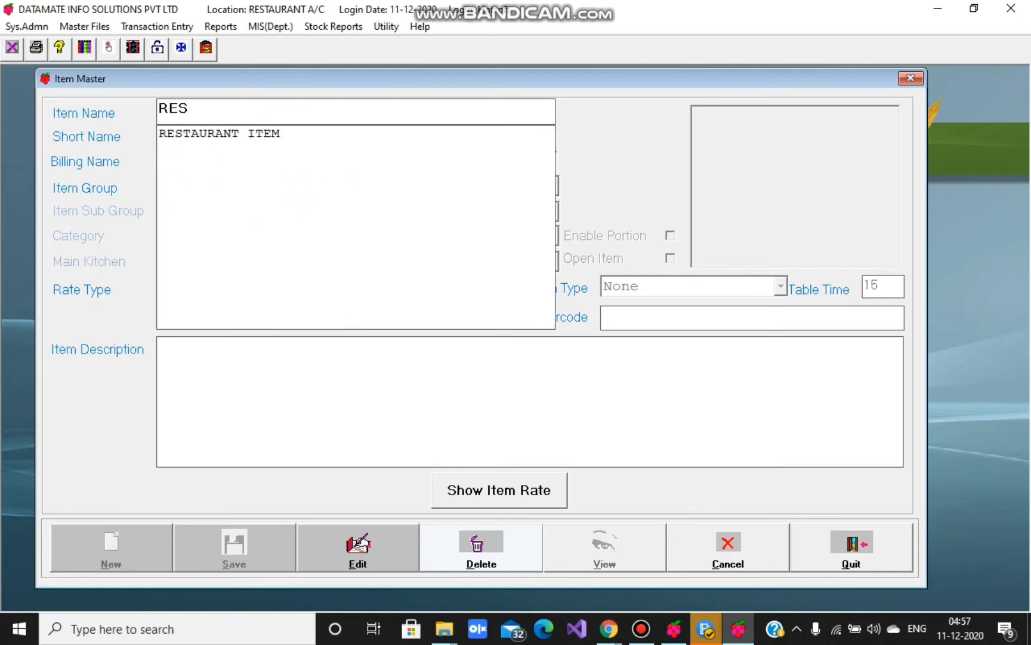
pyautogui.press('Down')
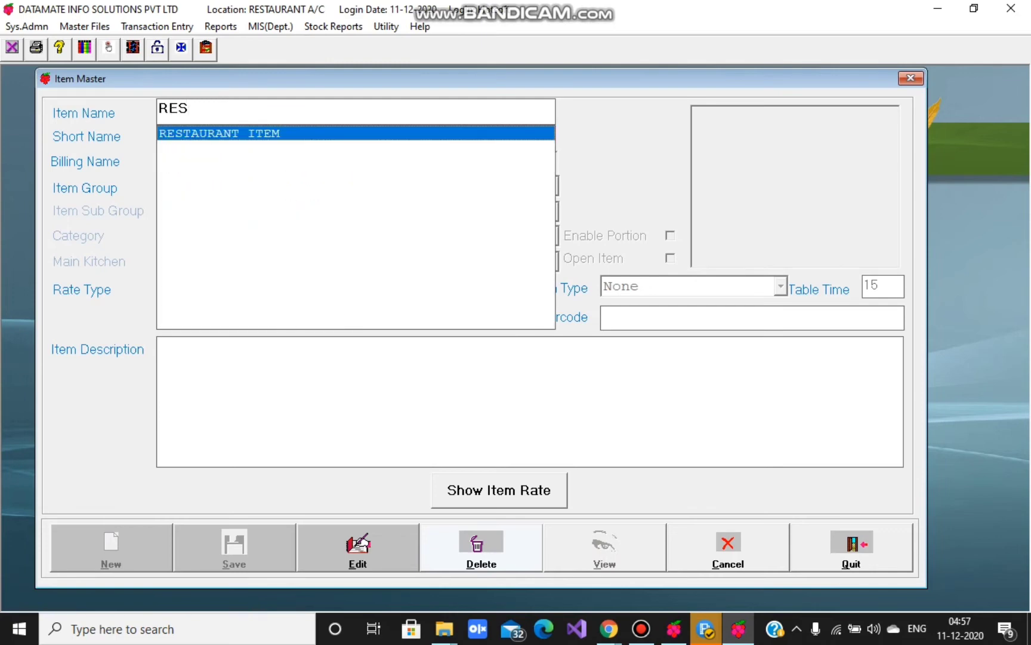
pyautogui.press('Return')
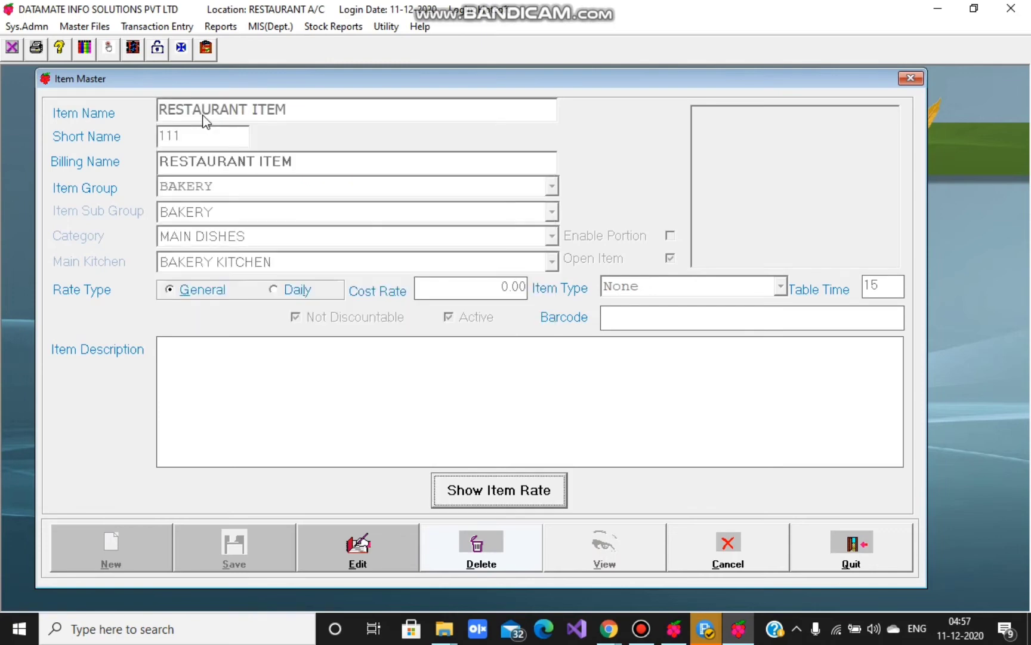
pyautogui.click(471, 548)
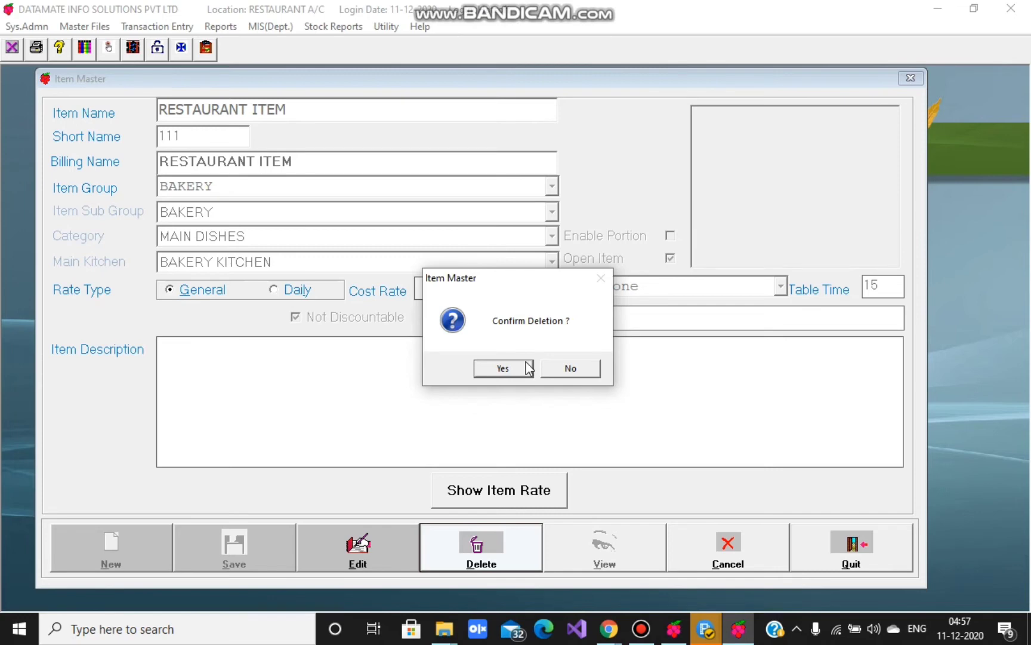
pyautogui.click(571, 368)
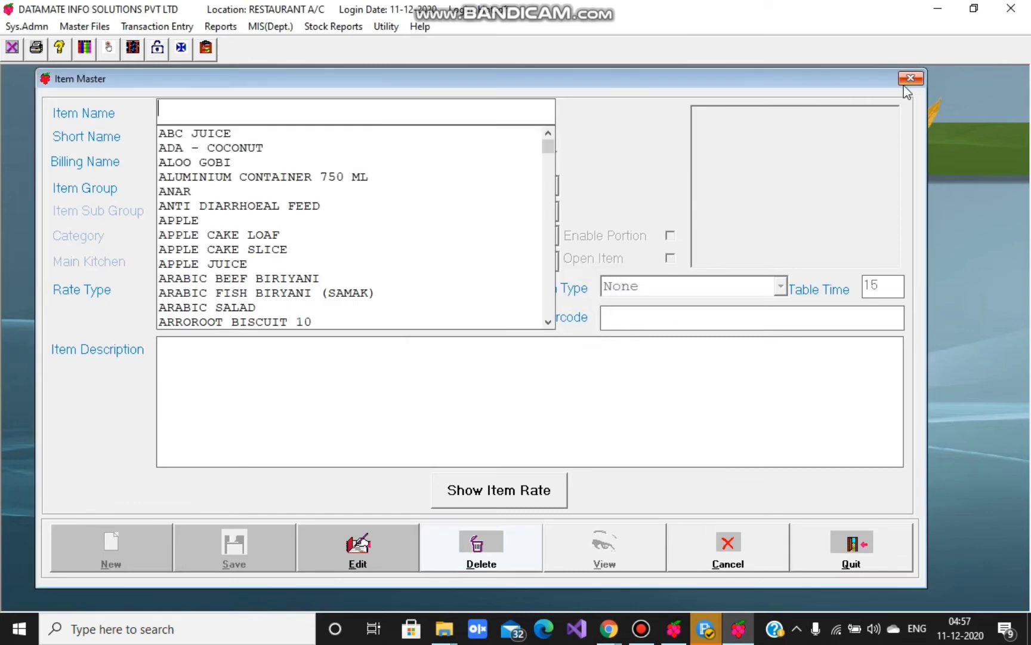
pyautogui.click(905, 80)
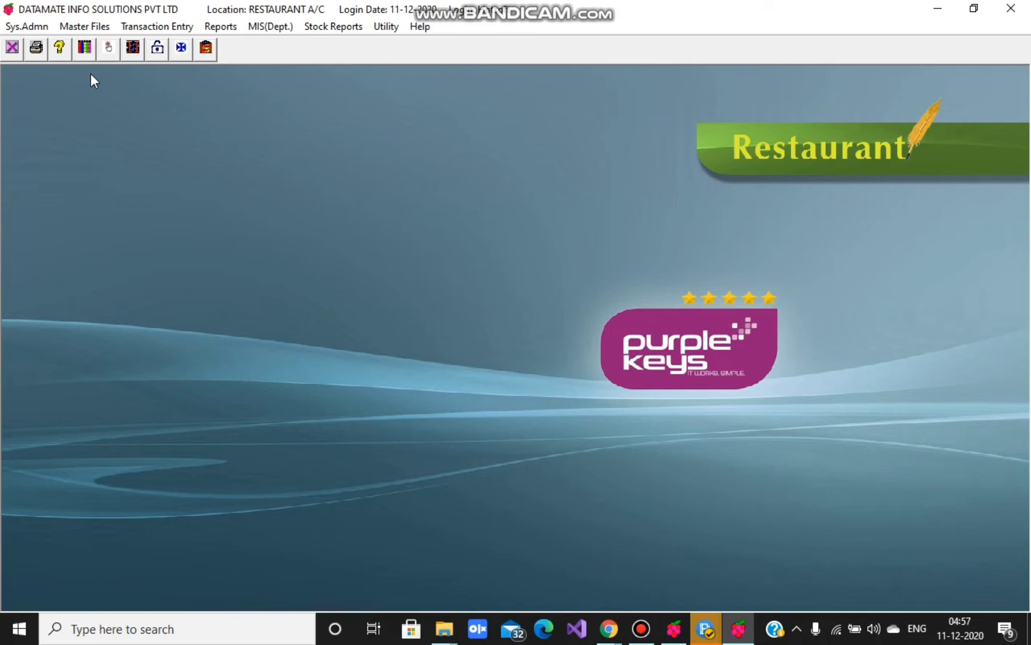
# - Open the Master Files menu
pyautogui.click(73, 28)
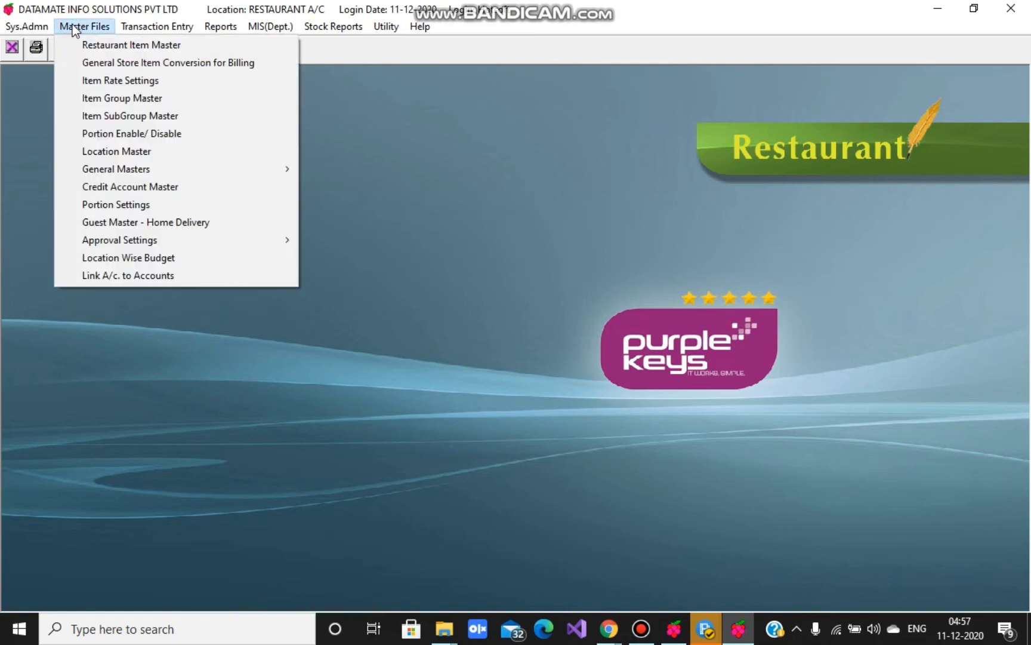
# - Start a new item group GROUP1 in Item Group Master with kitchen BAKERY KITCHEN
pyautogui.click(93, 102)
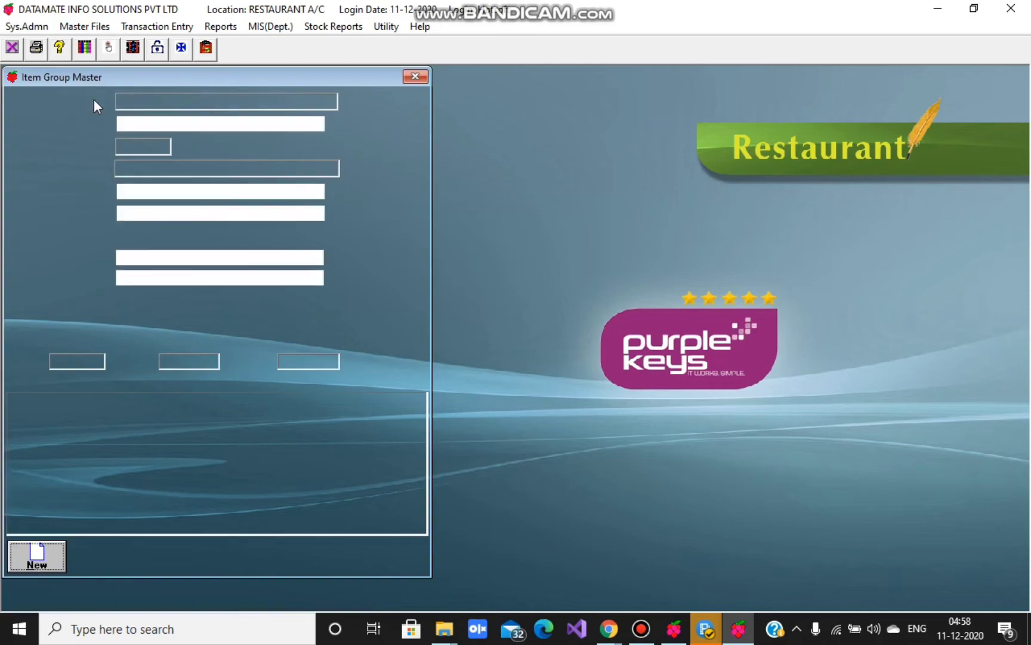
pyautogui.click(48, 553)
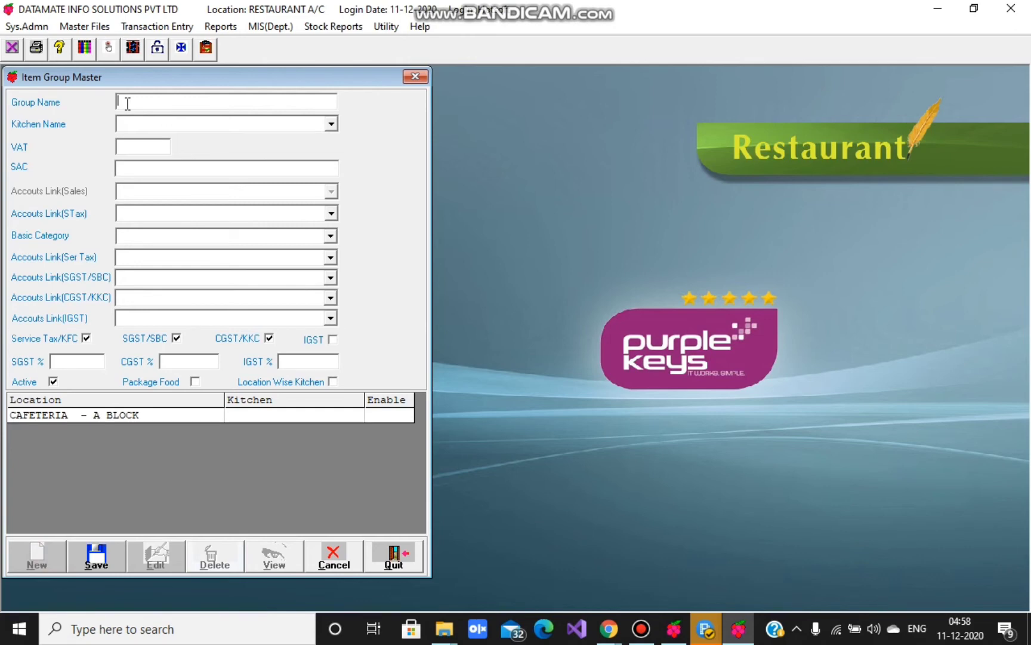
pyautogui.write('GROUP1')
pyautogui.press('Return')
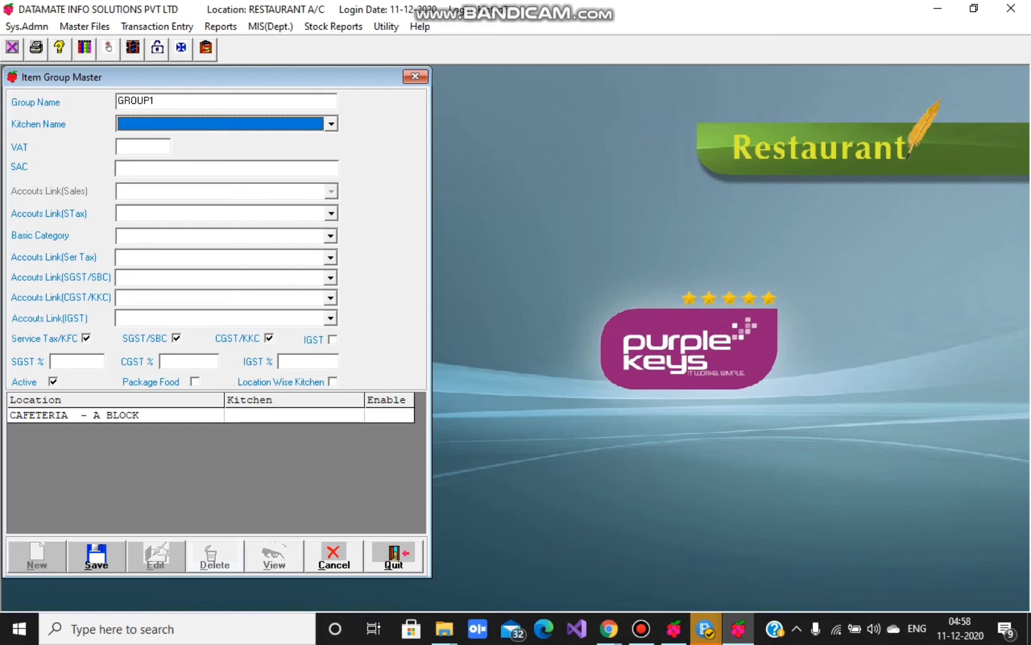
pyautogui.click(257, 124)
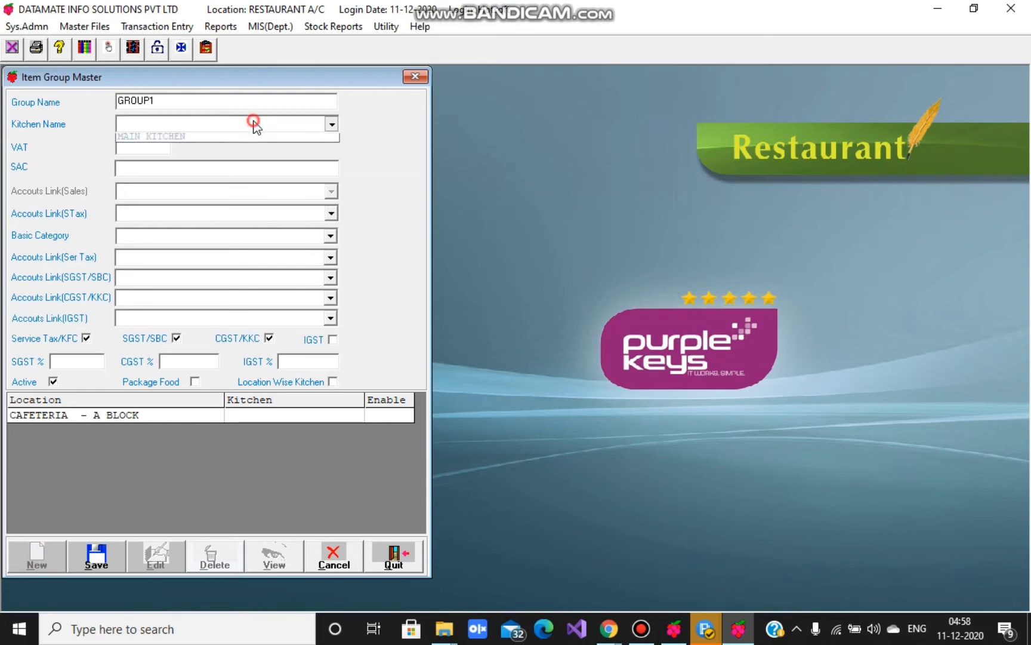
pyautogui.click(168, 140)
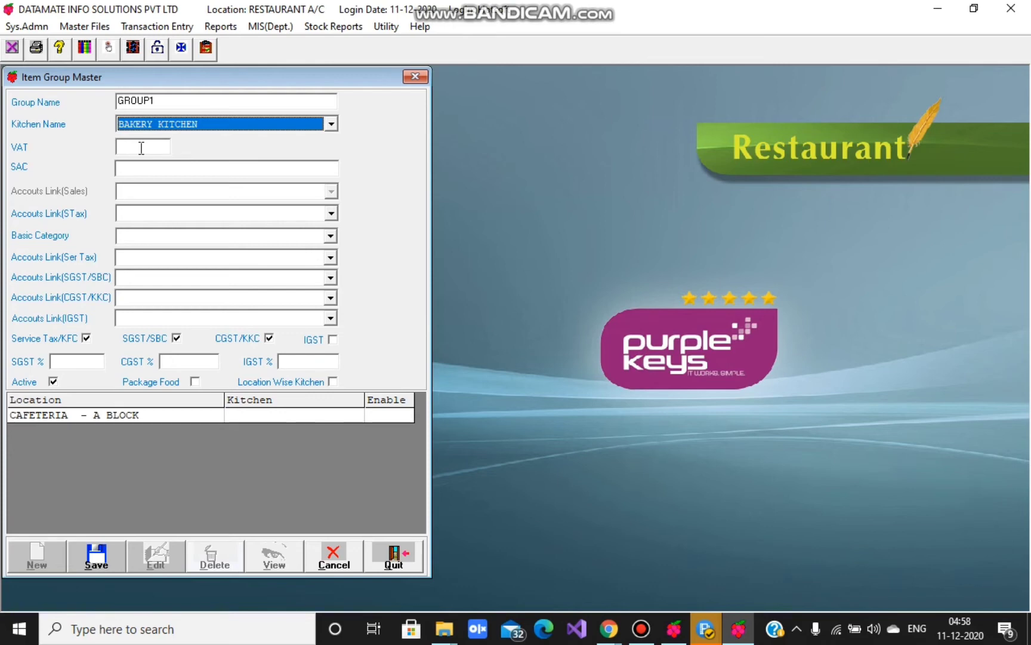
pyautogui.click(141, 148)
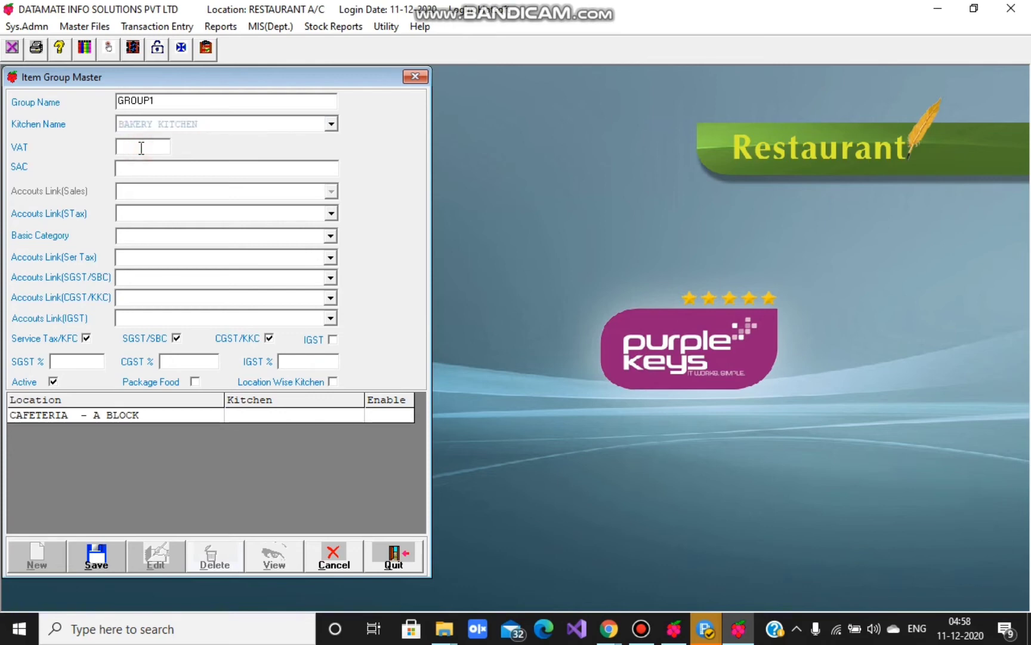
# - Enter SAC 0000 and set GROUP1's Basic Category to Food
pyautogui.click(132, 169)
pyautogui.write('0000')
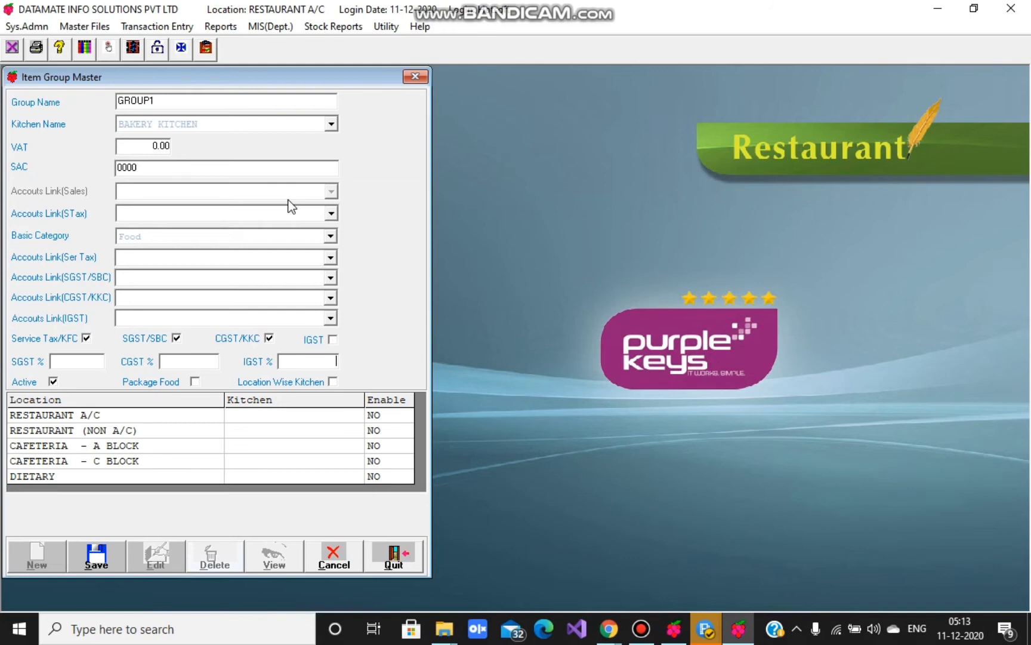
pyautogui.click(191, 237)
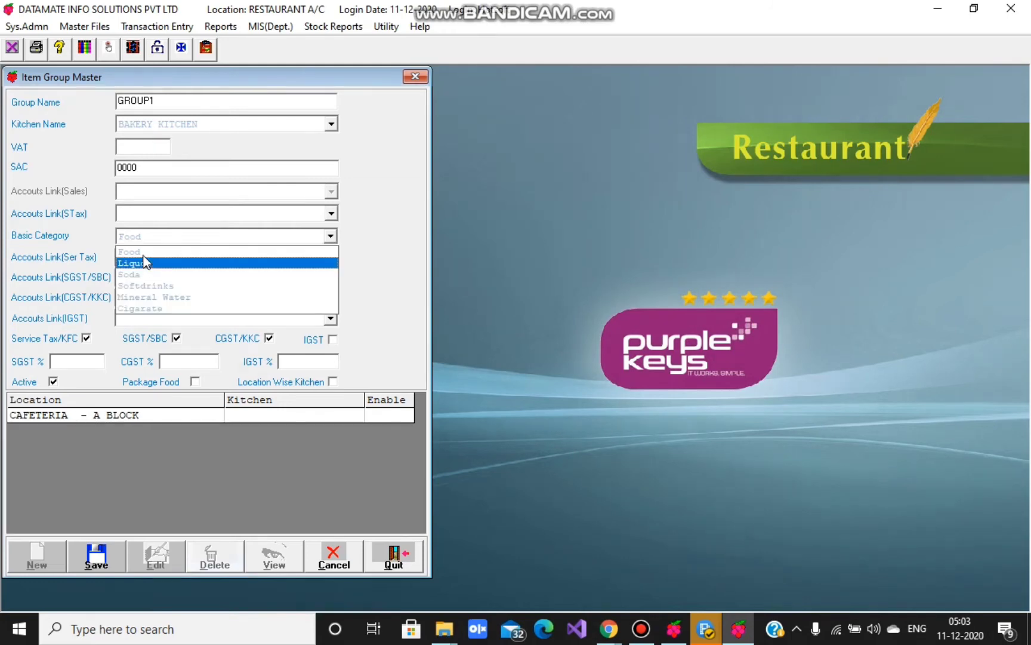
pyautogui.click(143, 258)
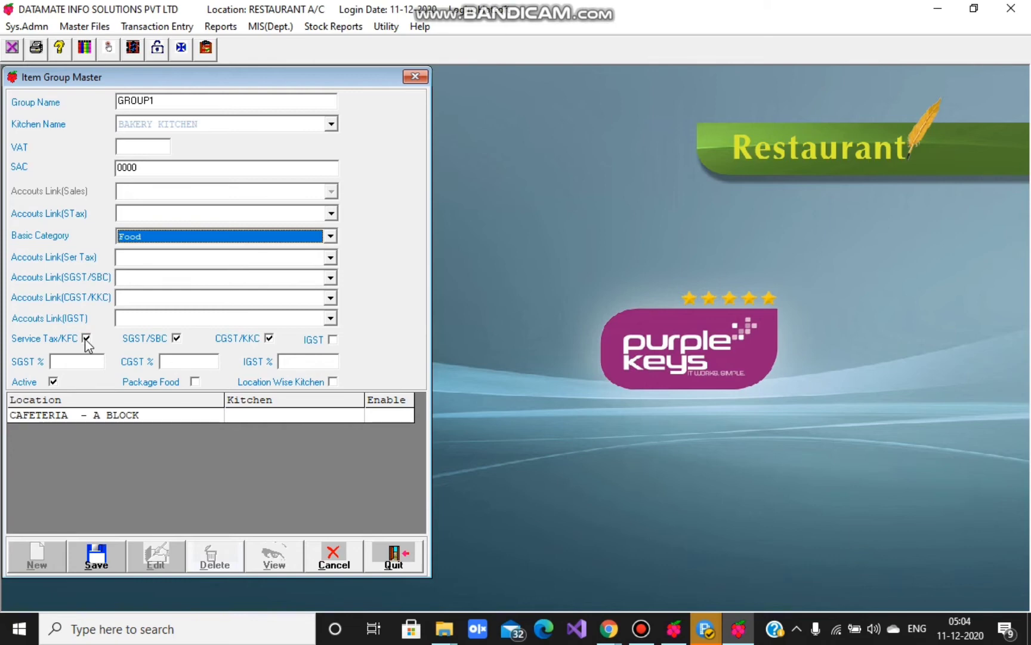
pyautogui.click(87, 339)
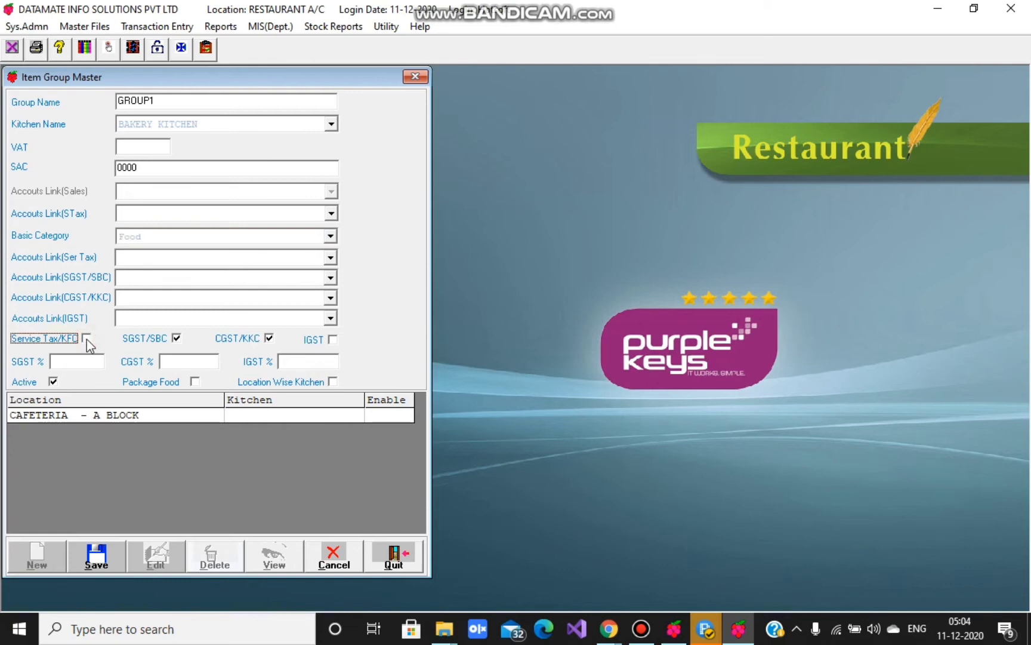
pyautogui.click(86, 338)
pyautogui.click(333, 341)
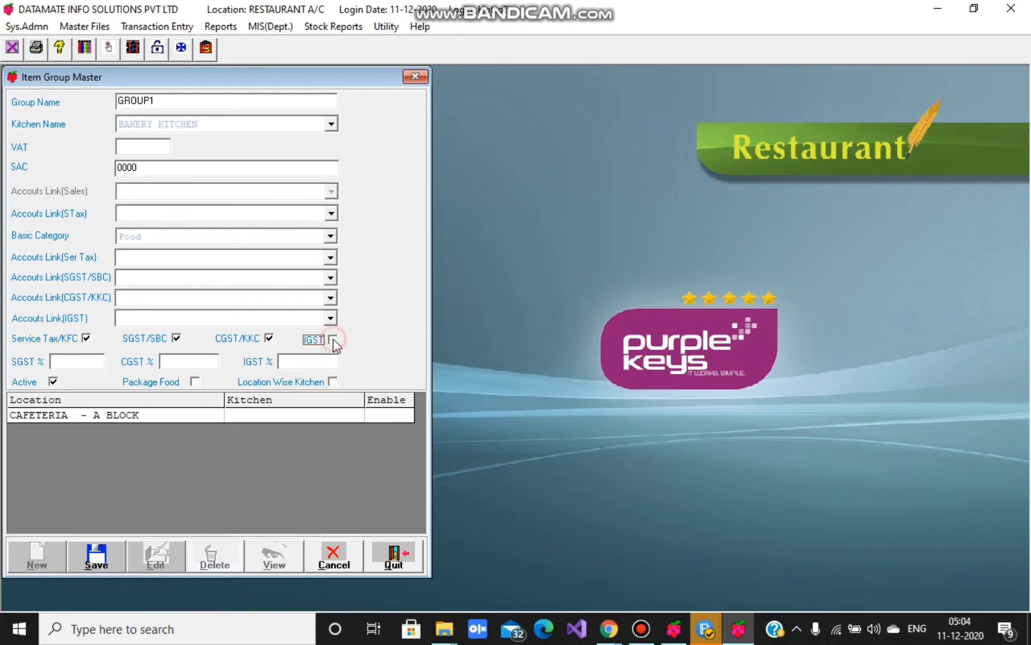
# - Set SGST and CGST to 2.5% each and save GROUP1
pyautogui.click(87, 362)
pyautogui.write('2.5')
pyautogui.click(188, 360)
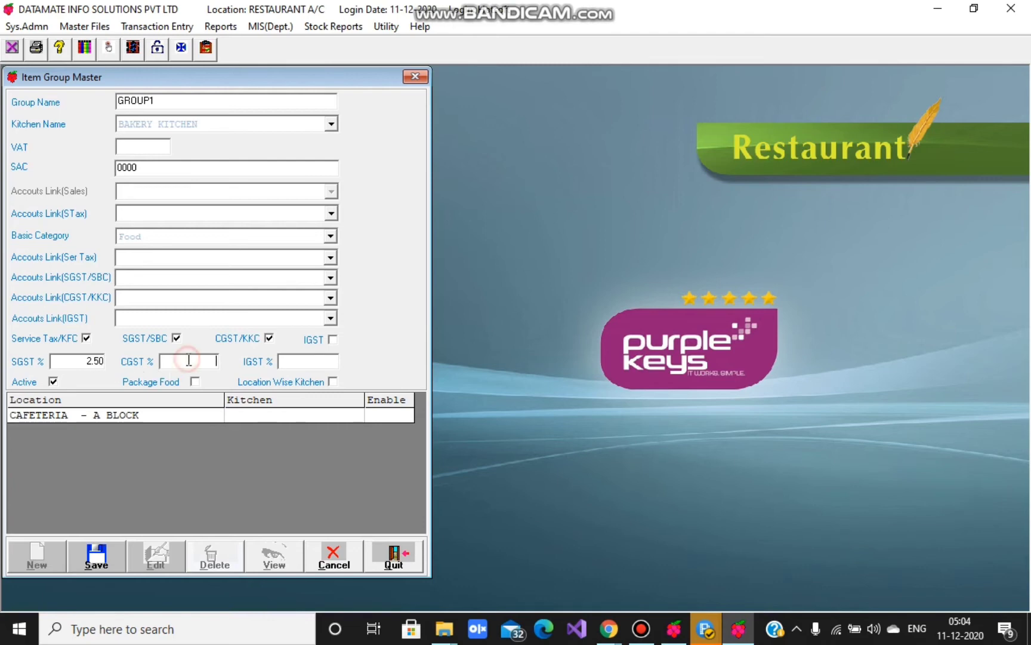
pyautogui.write('2.5')
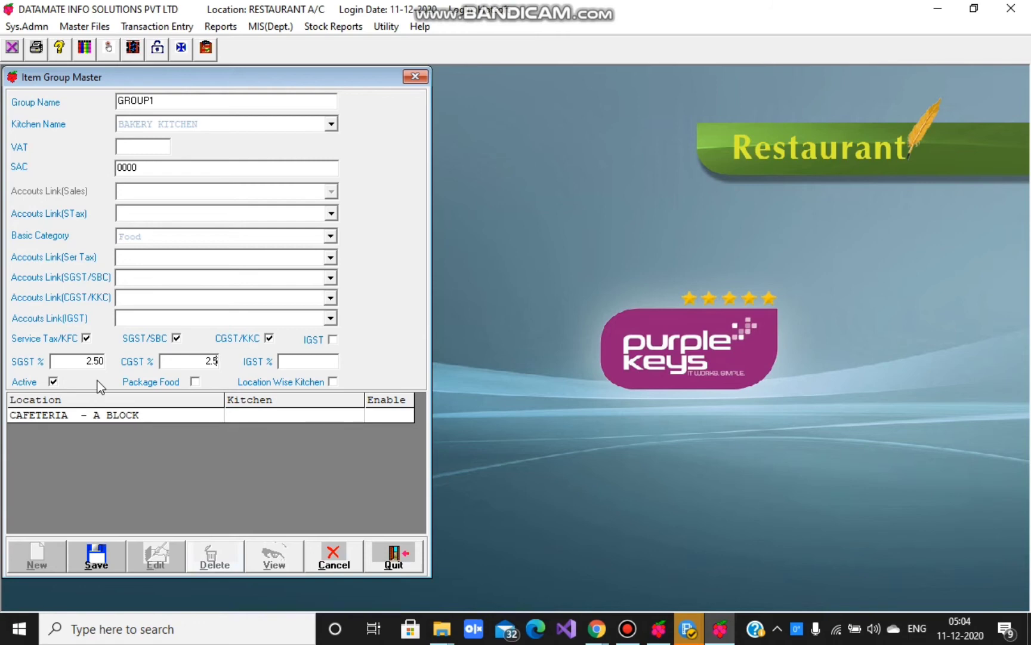
pyautogui.click(106, 559)
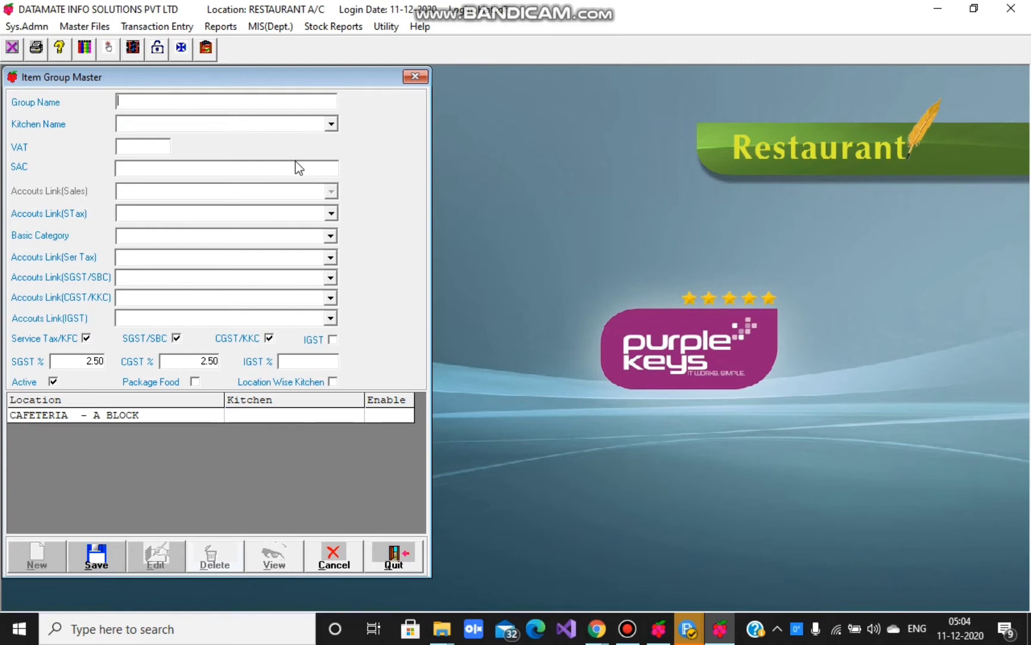
# - Try to delete the BAKERY item group, accept the refusal because transactions exist, and close the form
pyautogui.click(332, 567)
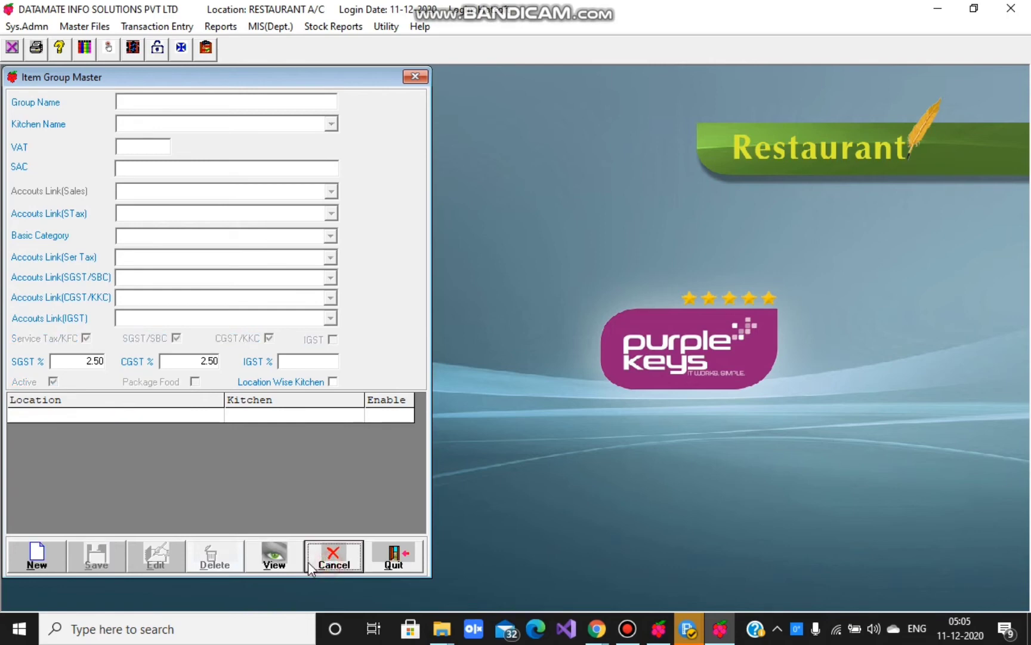
pyautogui.click(142, 102)
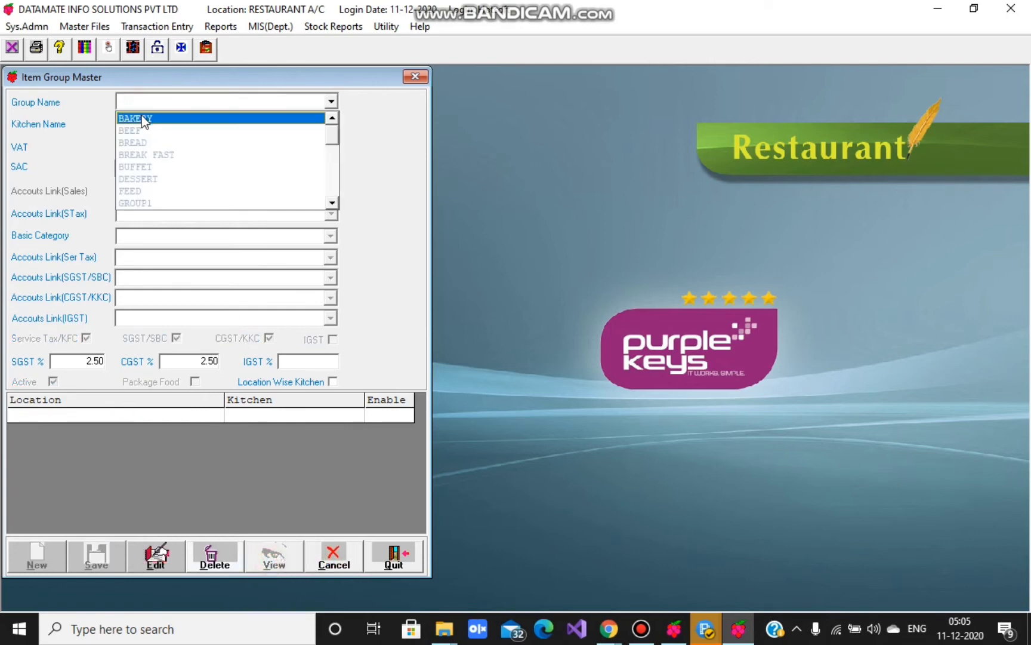
pyautogui.click(142, 119)
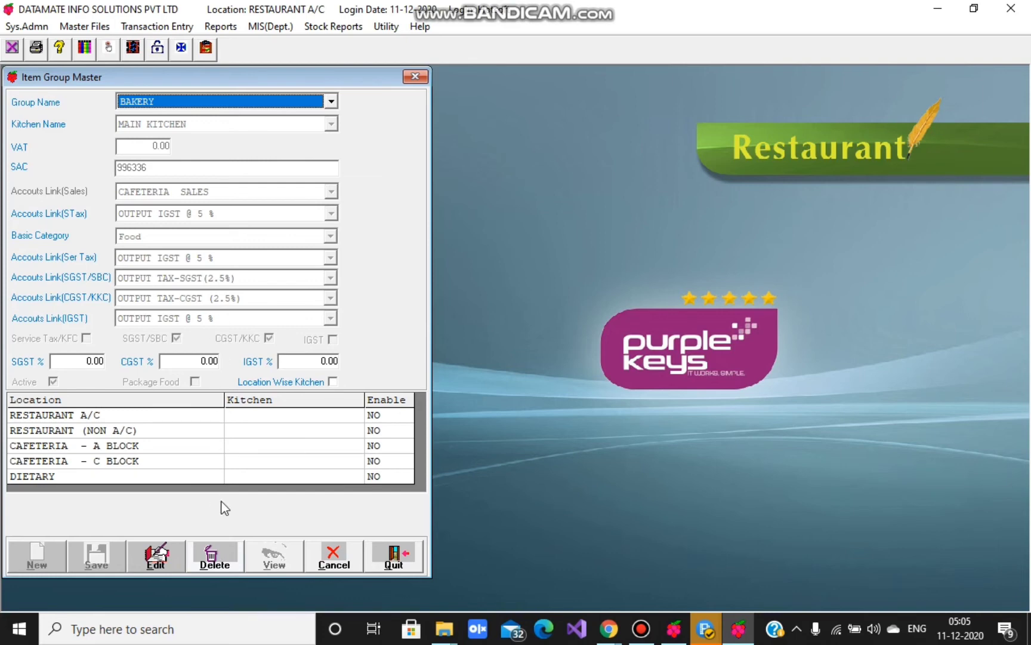
pyautogui.click(214, 562)
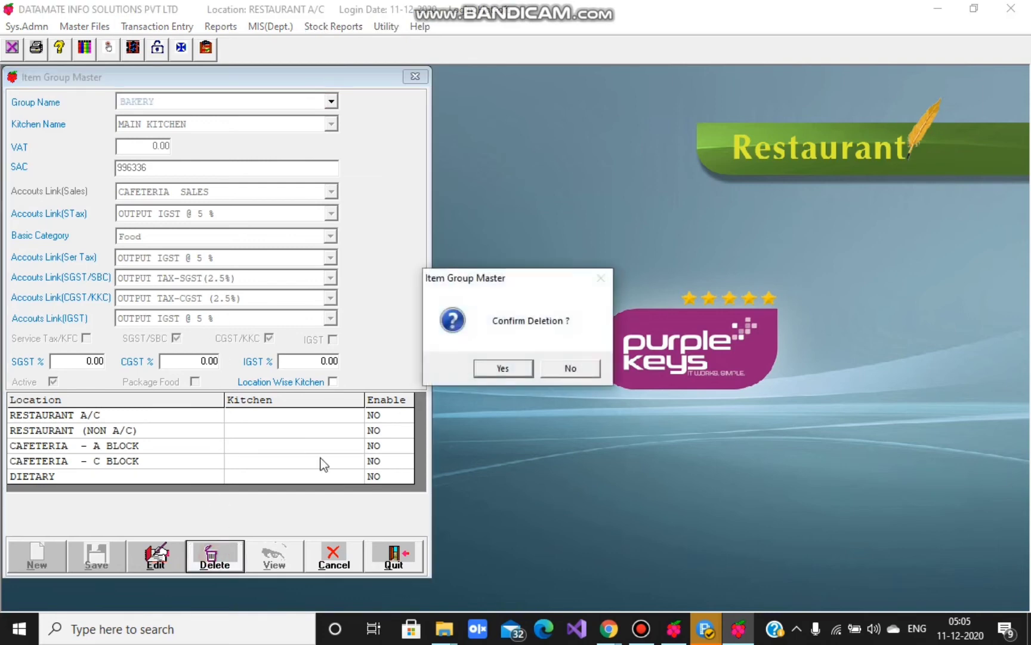
pyautogui.click(504, 363)
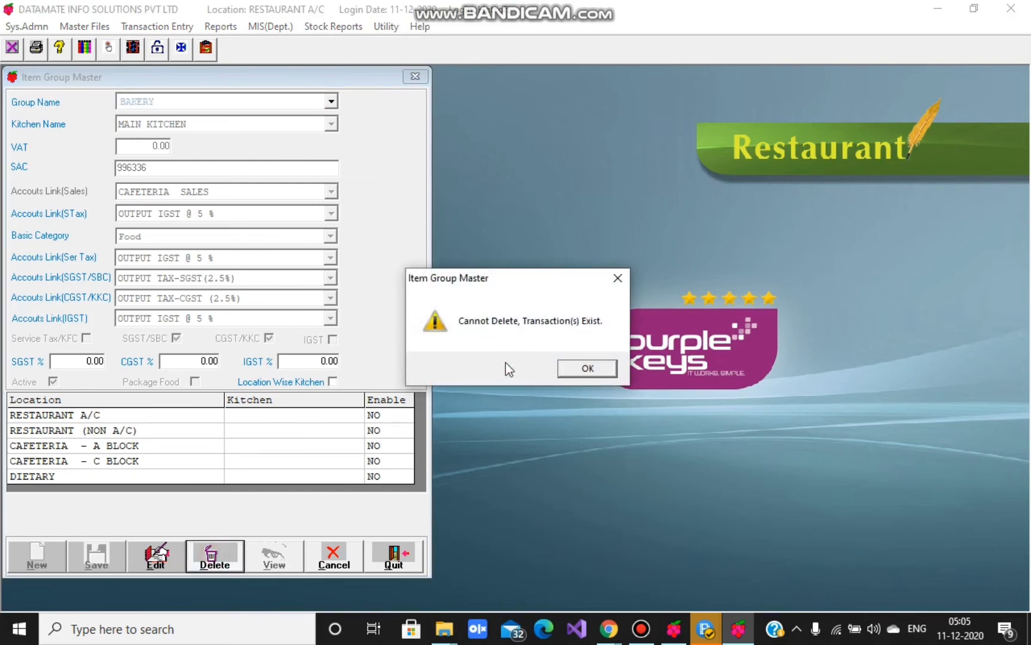
pyautogui.click(588, 368)
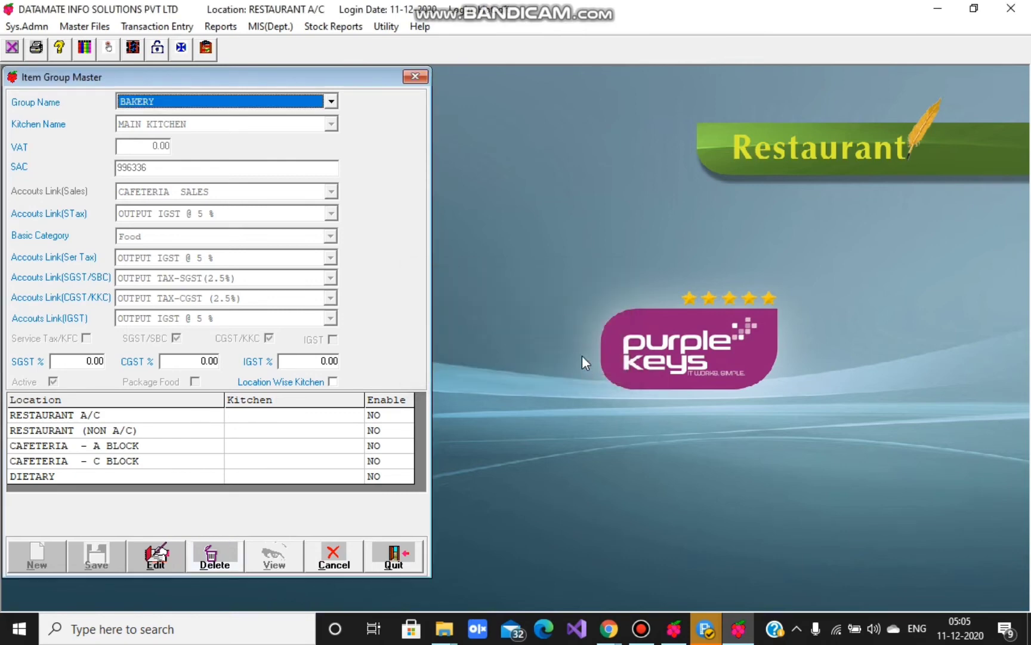
pyautogui.click(416, 77)
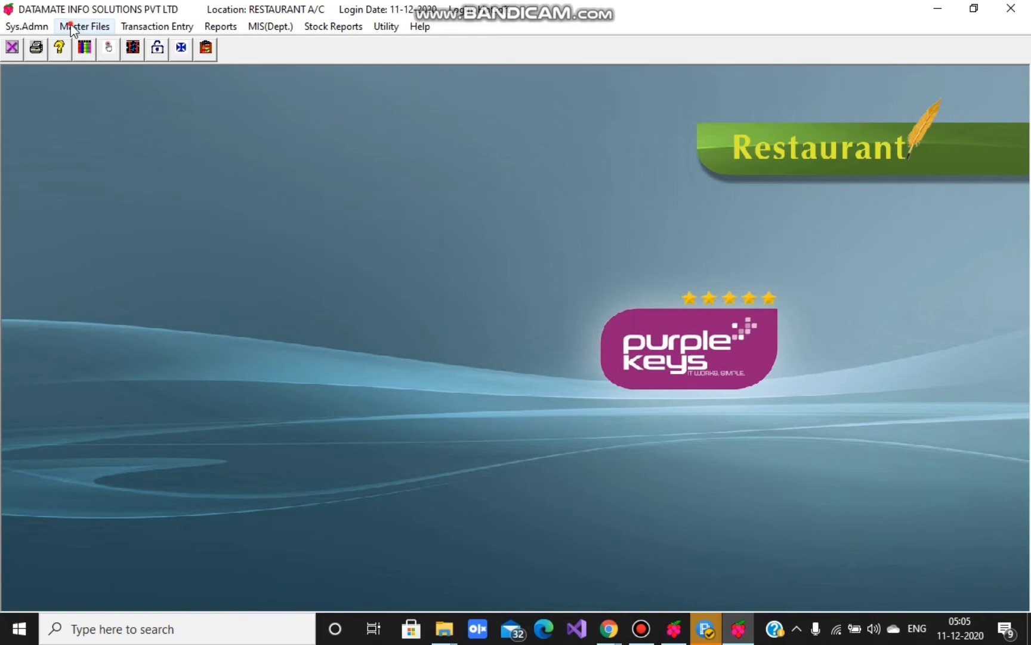
# - Start a new entry in Item SubGroup Master named SUB GROUP
pyautogui.click(72, 27)
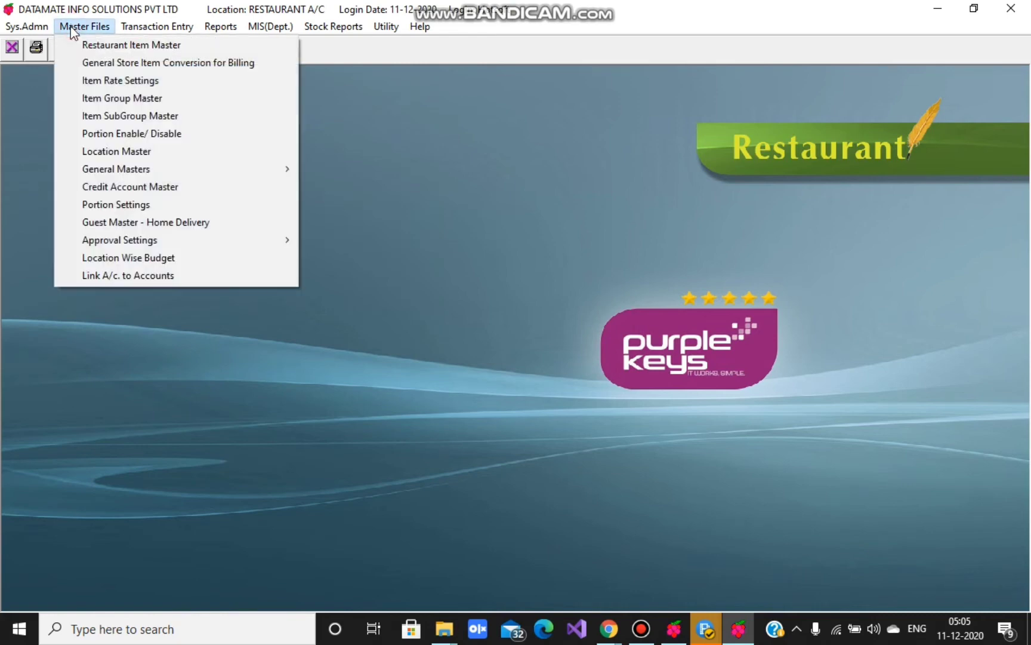
pyautogui.click(102, 114)
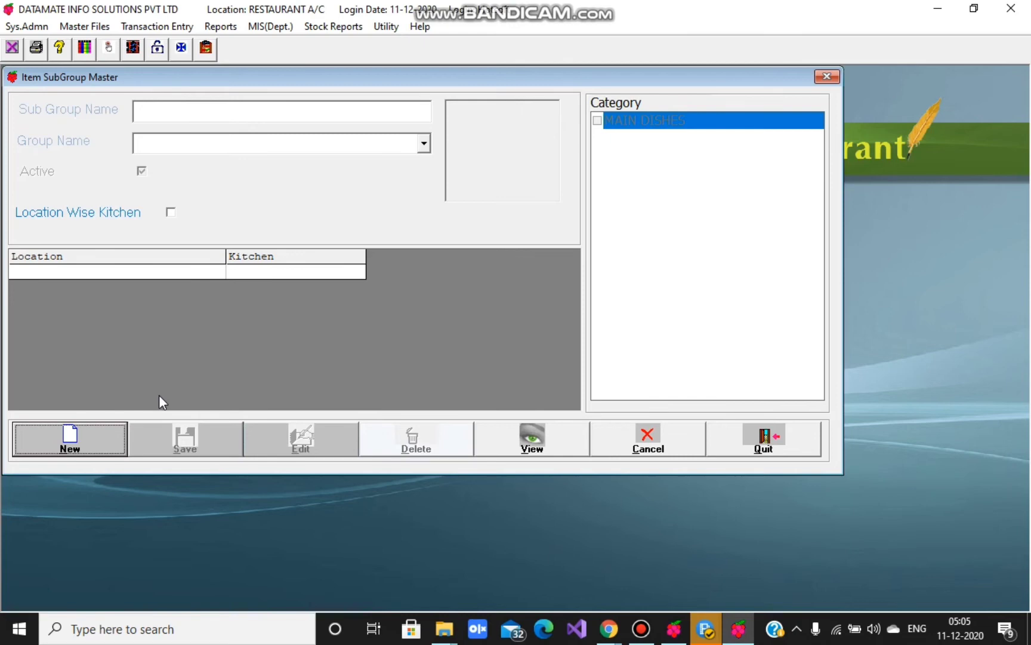
pyautogui.click(92, 439)
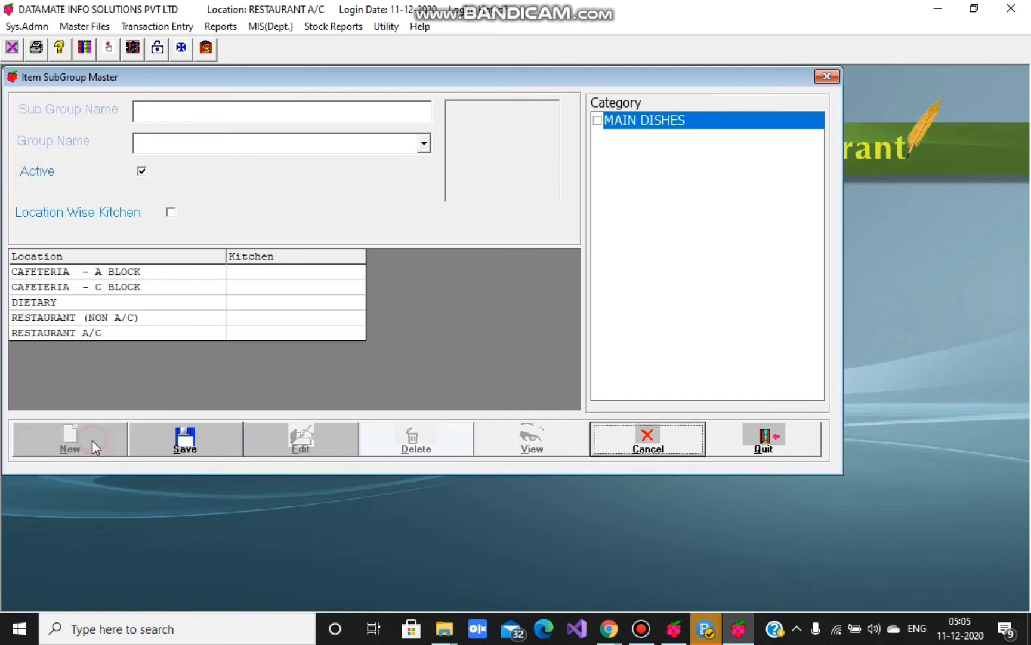
pyautogui.click(171, 110)
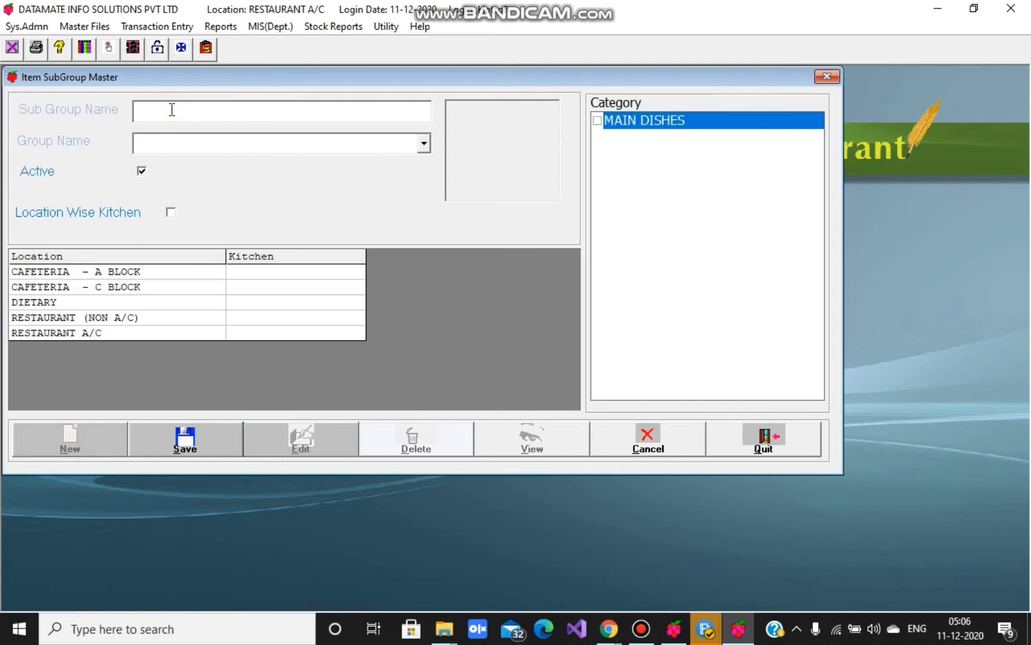
pyautogui.write('SUB GROUP')
# - Set parent group GROUP1, tick MAIN DISHES, and close the form without saving
pyautogui.click(216, 147)
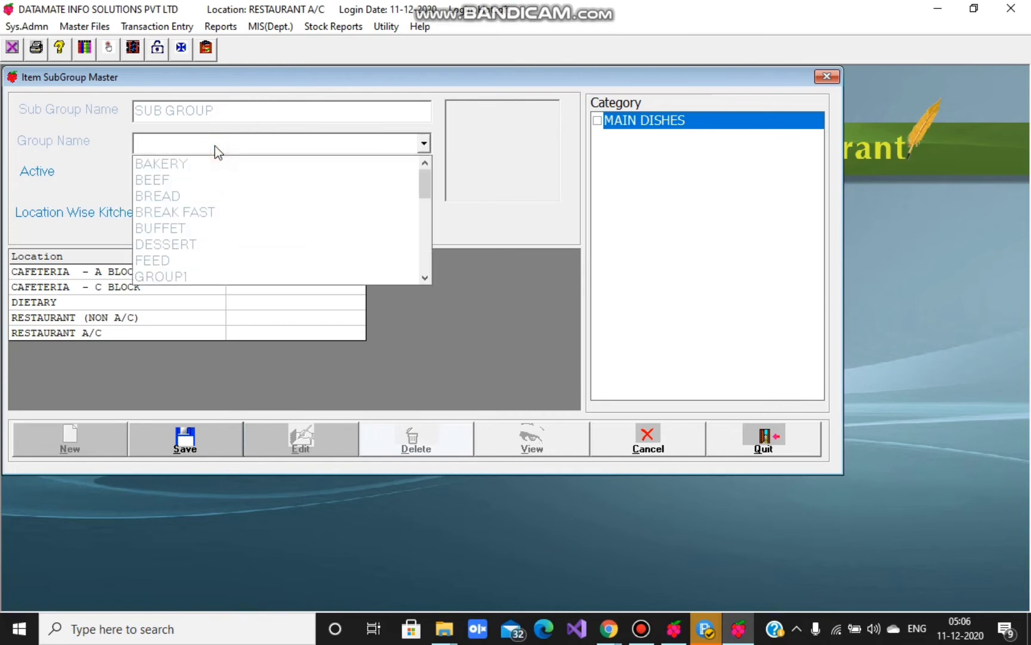
pyautogui.press('g')
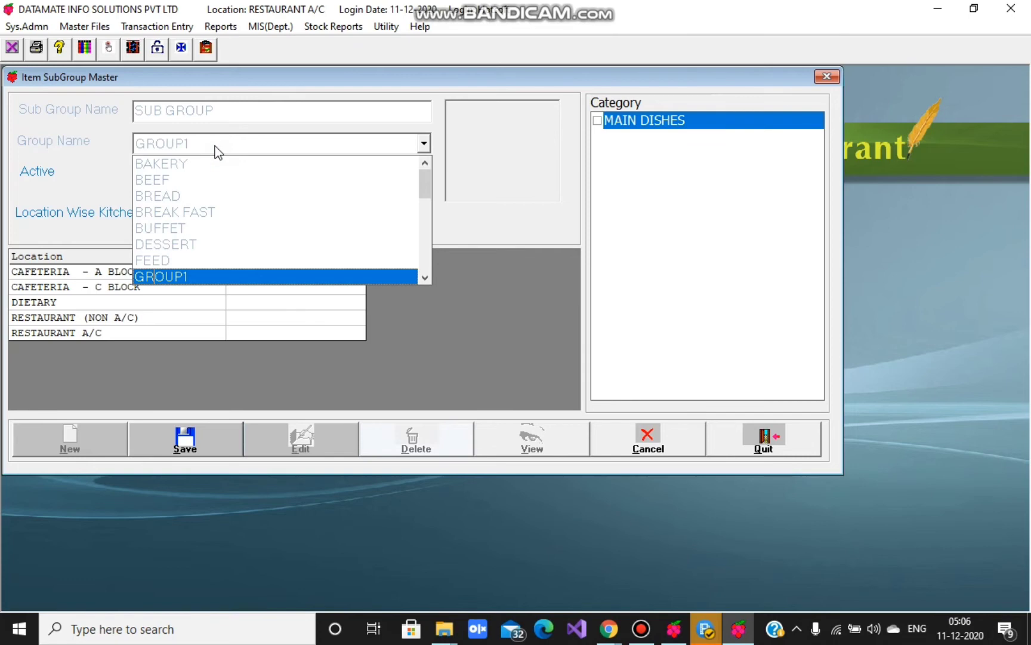
pyautogui.press('Return')
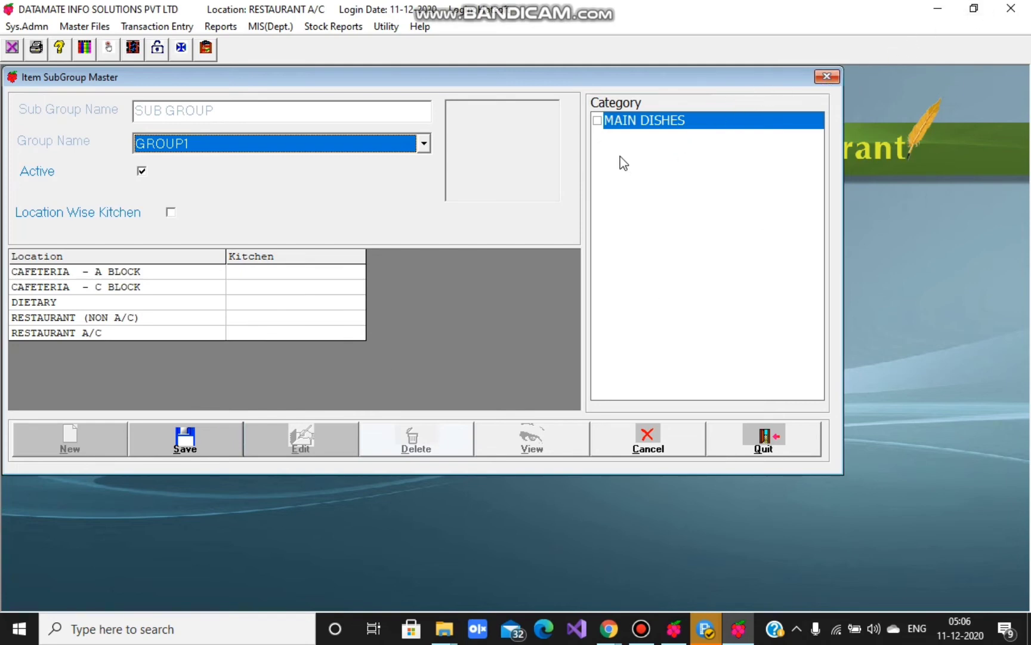
pyautogui.click(597, 120)
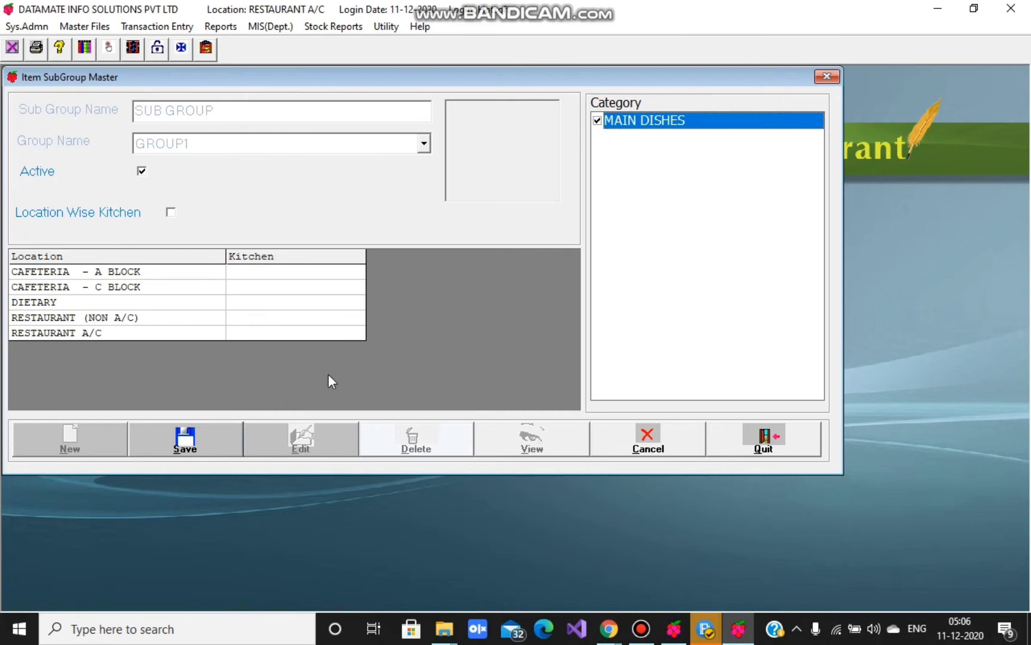
pyautogui.click(828, 78)
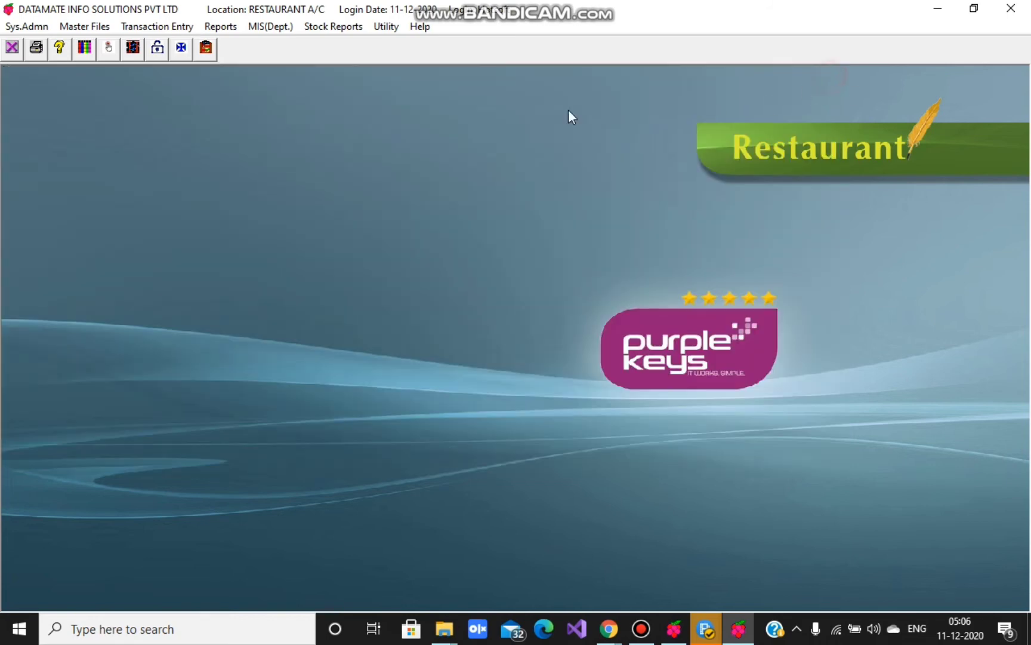
# - In Kitchen Master, begin a new kitchen entry 'KITCHEN NAME', then discard it
pyautogui.click(96, 27)
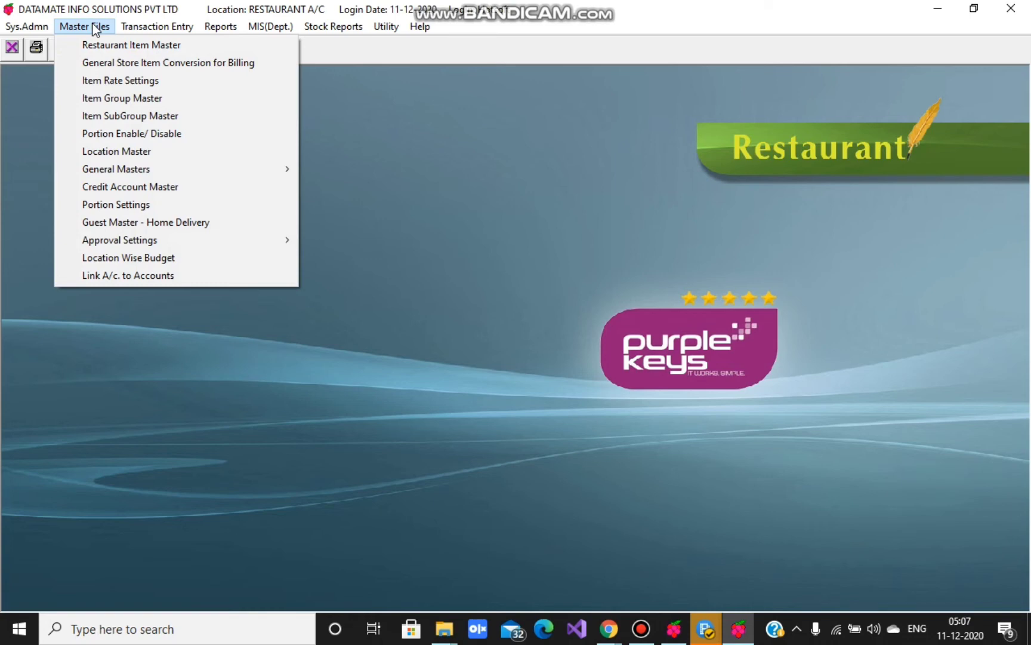
pyautogui.moveTo(121, 170)
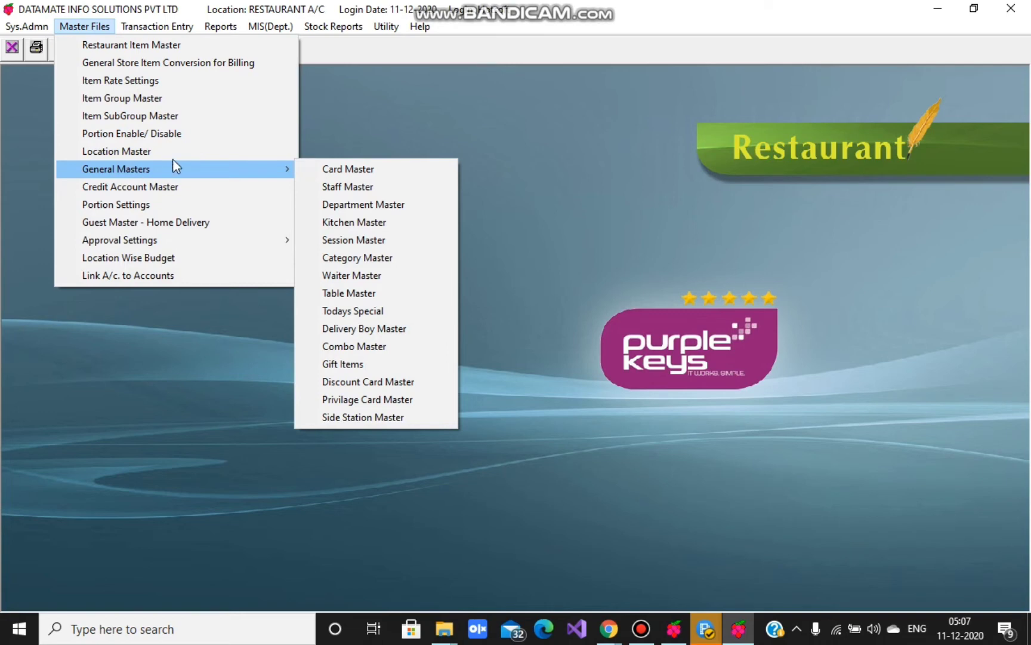
pyautogui.click(340, 224)
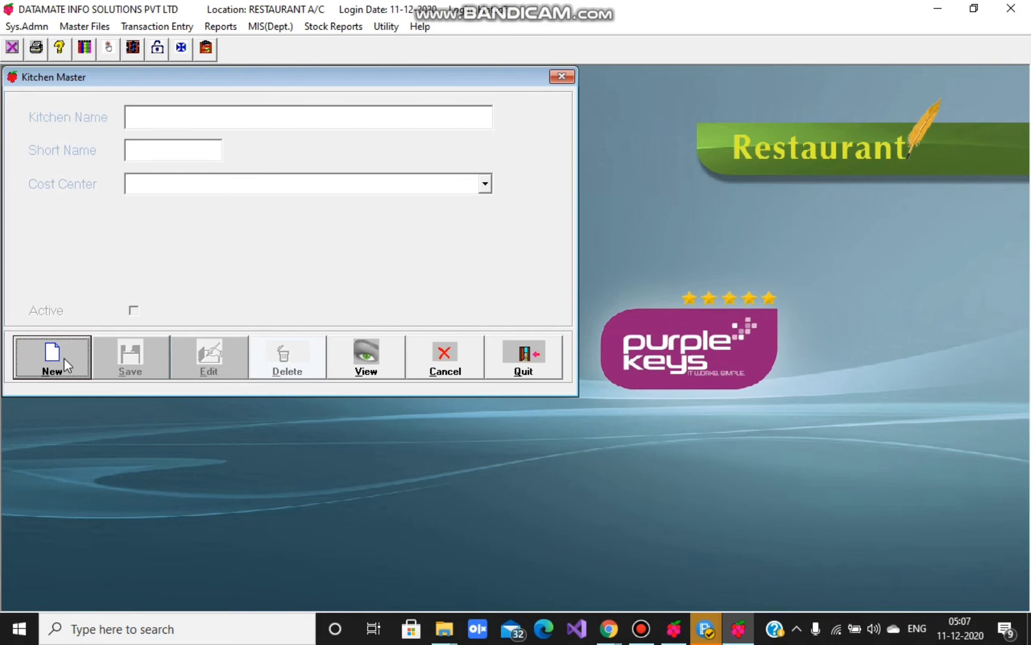
pyautogui.click(64, 358)
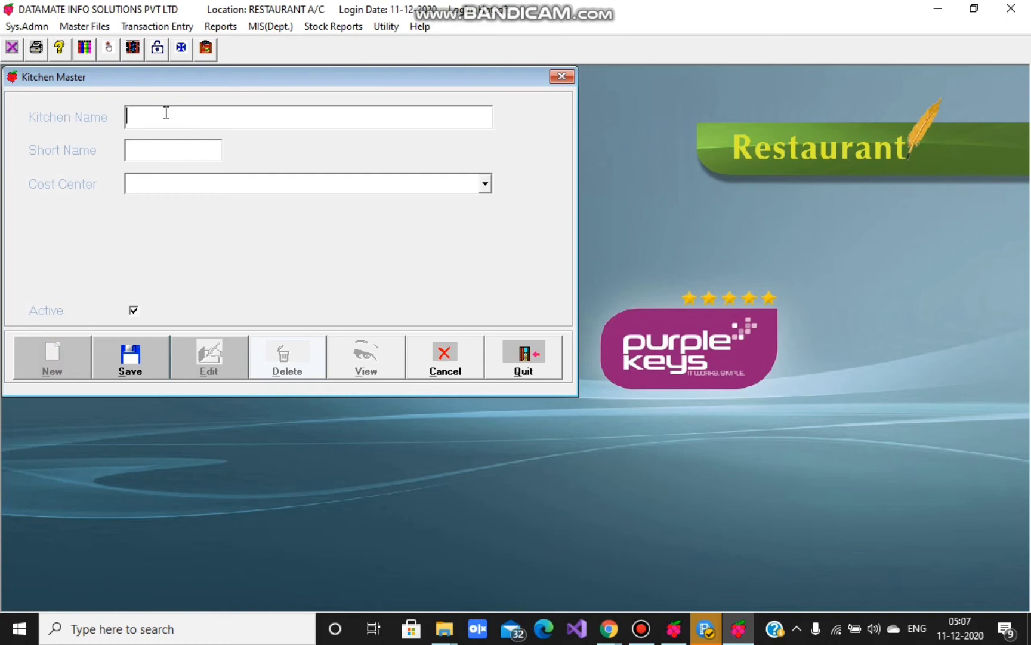
pyautogui.write('KITCHEN NAME')
pyautogui.click(137, 153)
pyautogui.click(458, 375)
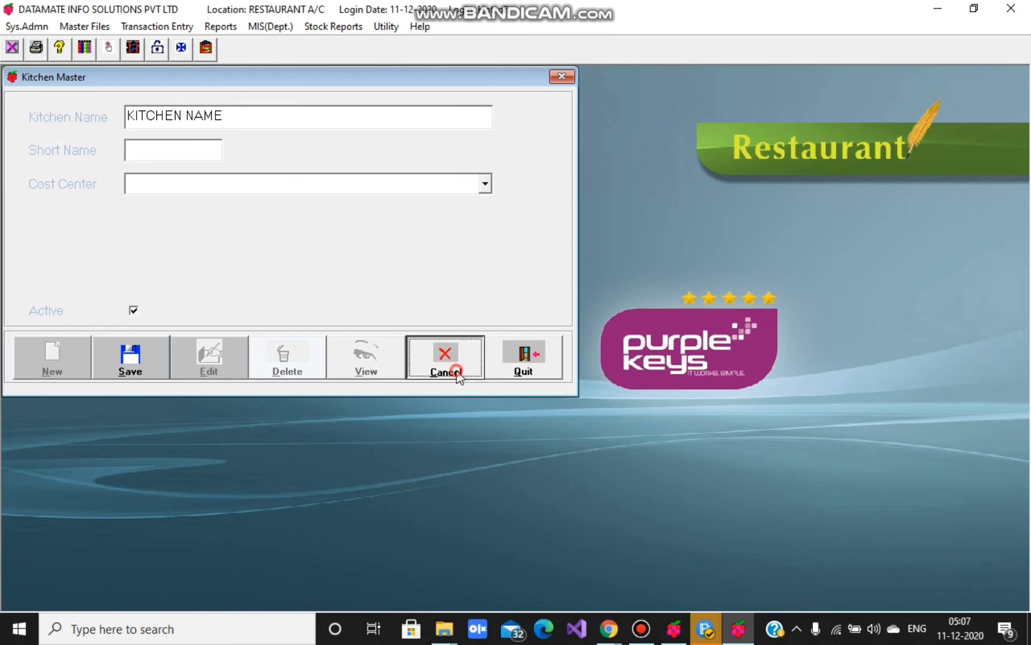
# - View the existing MAIN KITCHEN record (short name MK), then quit the form
pyautogui.click(357, 371)
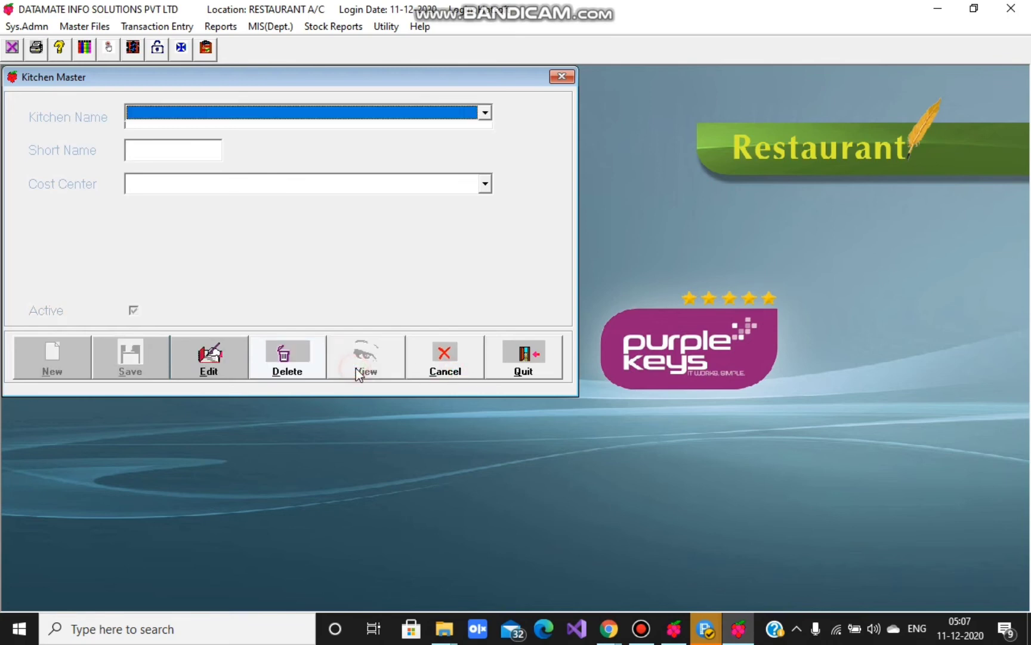
pyautogui.click(144, 113)
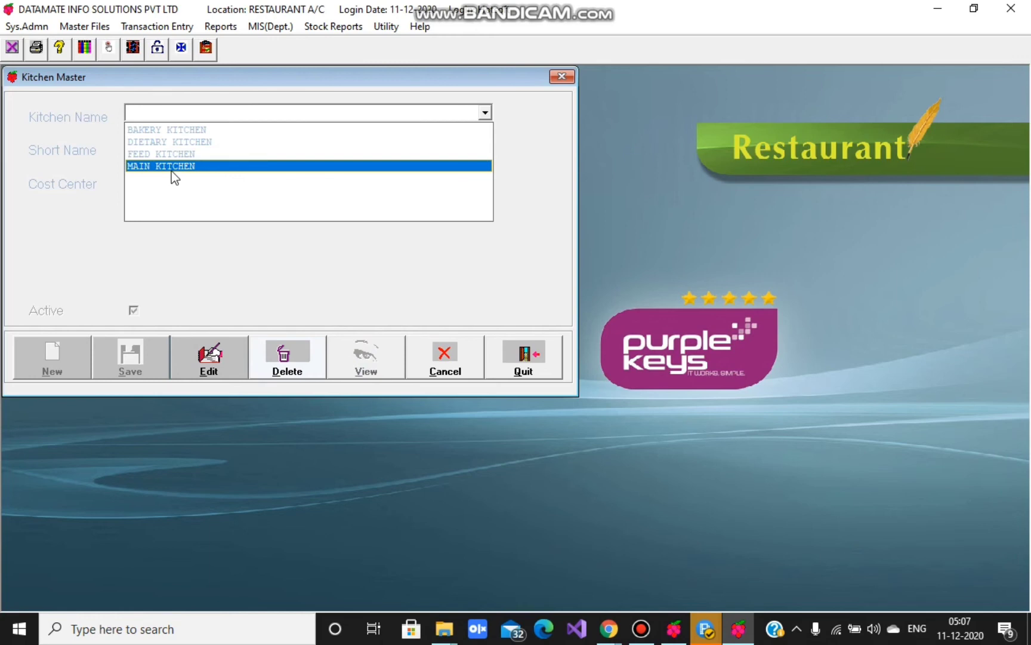
pyautogui.click(172, 171)
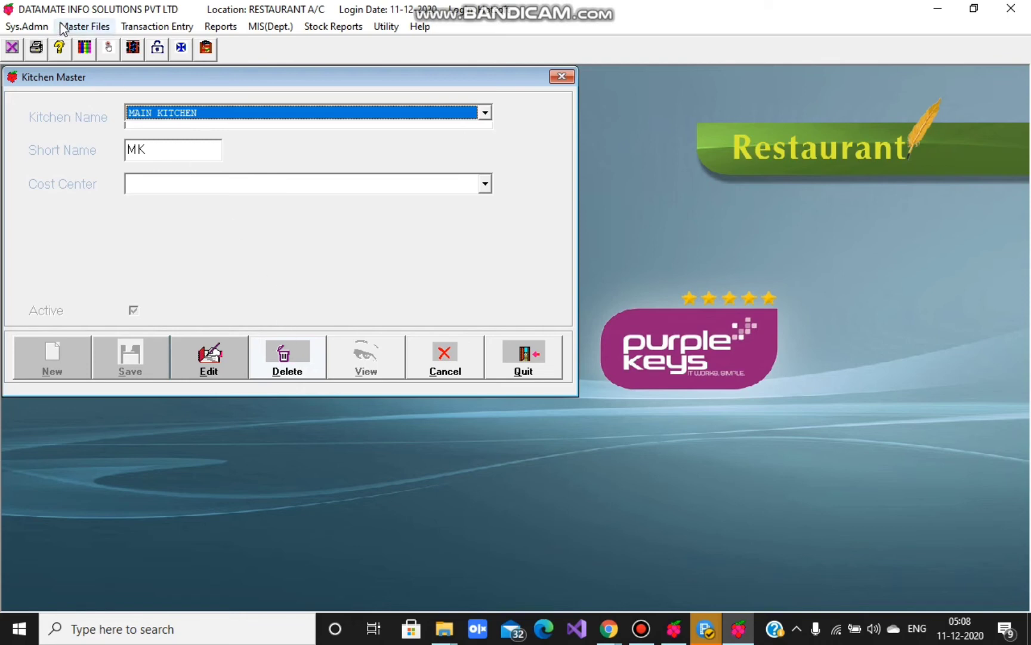
pyautogui.click(564, 78)
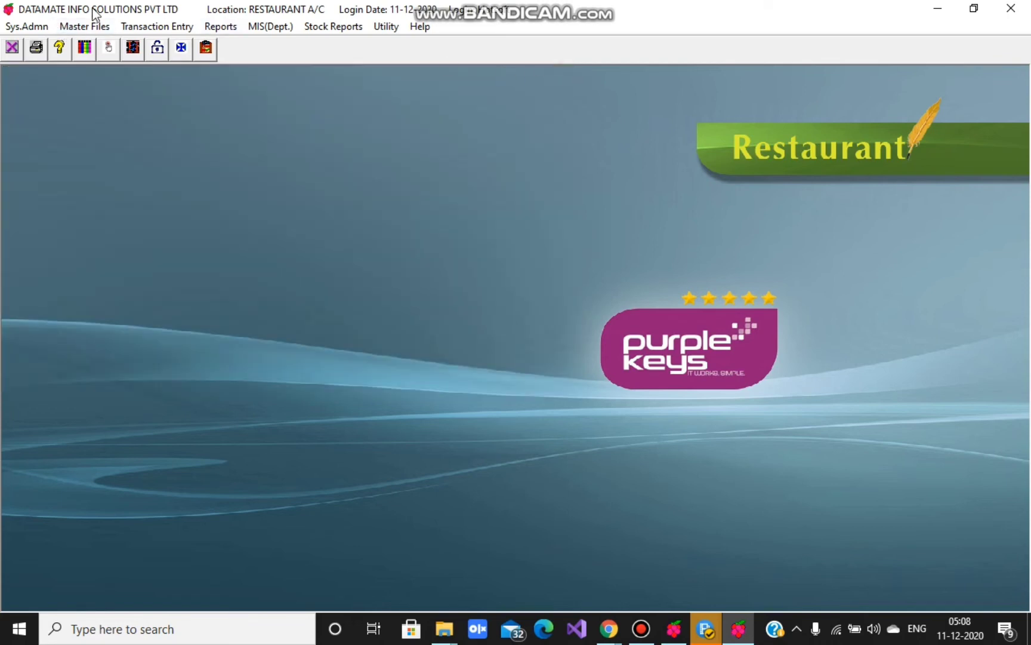
# - Open Category Master, recentre its window, and briefly open and close Item SubGroup Master
pyautogui.click(84, 26)
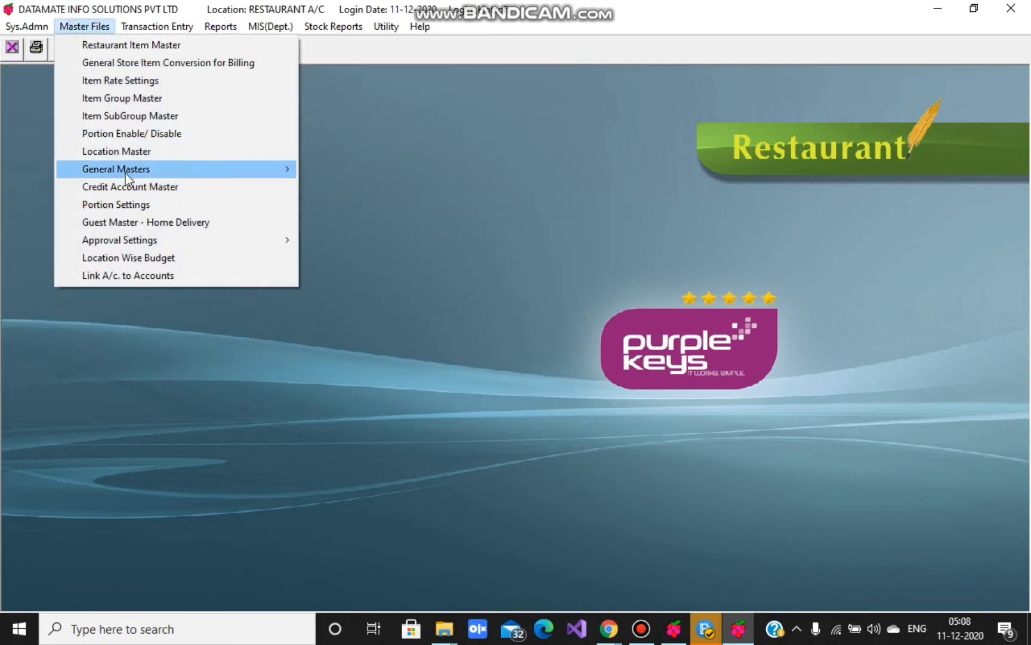
pyautogui.moveTo(126, 173)
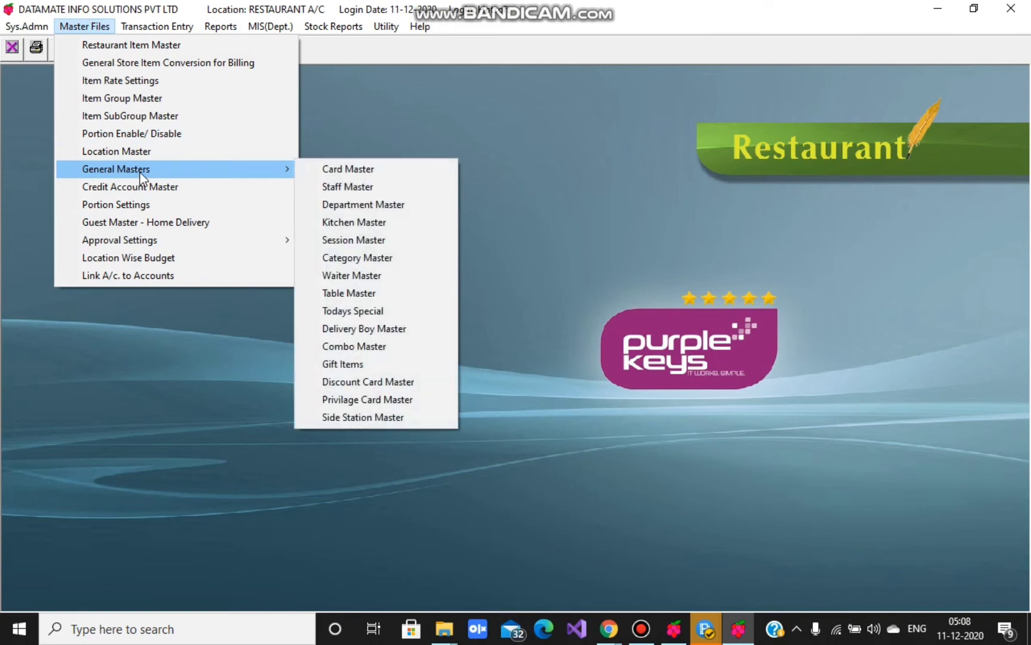
pyautogui.click(340, 261)
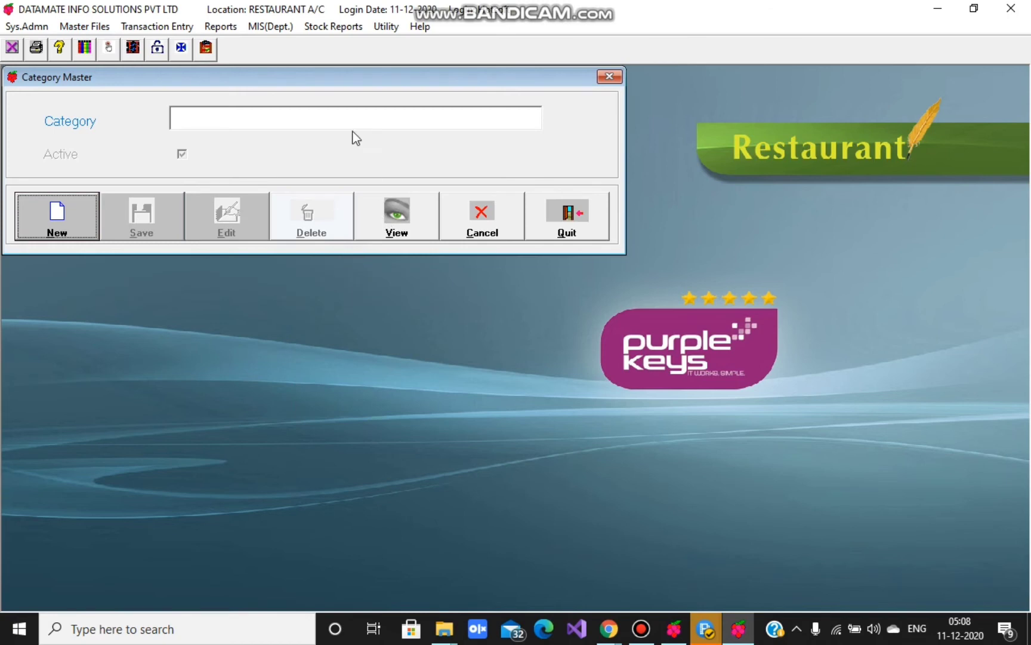
pyautogui.moveTo(306, 76); pyautogui.dragTo(477, 149)
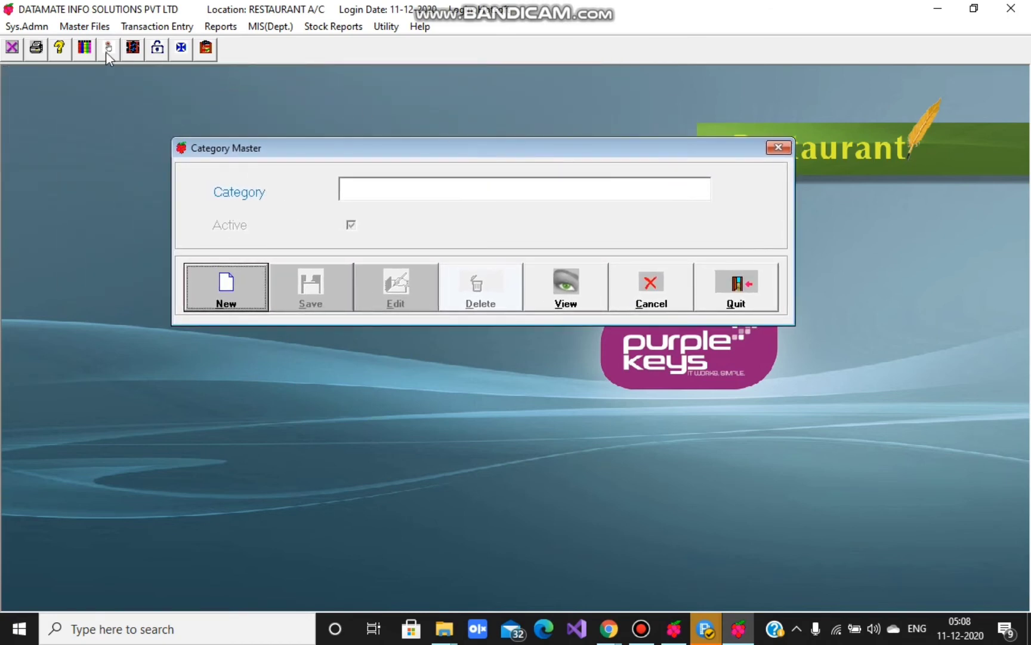
pyautogui.click(83, 26)
pyautogui.click(122, 117)
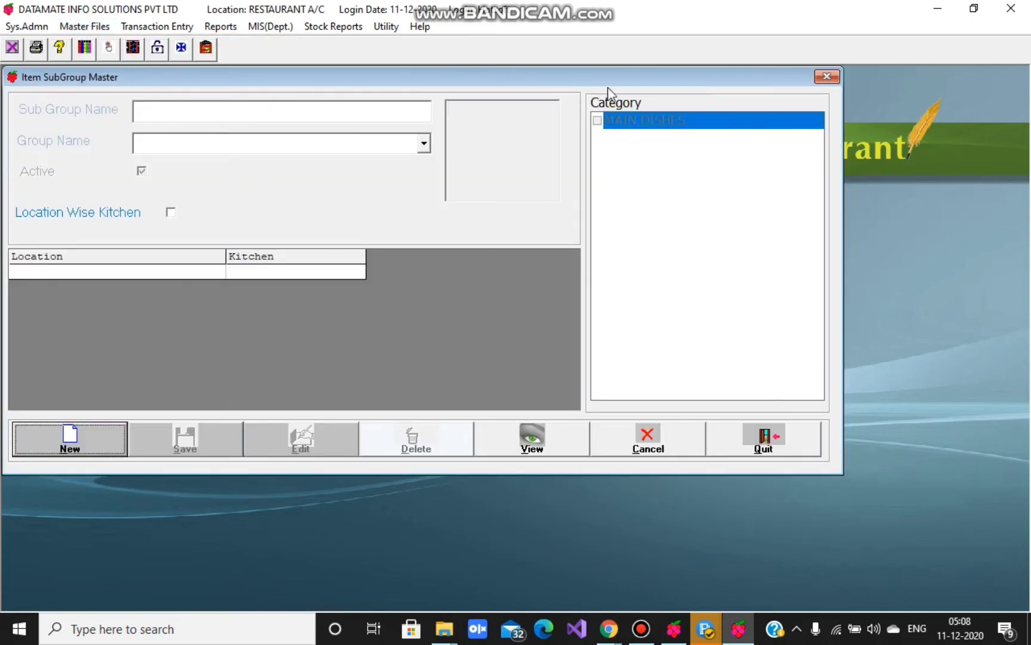
pyautogui.click(826, 78)
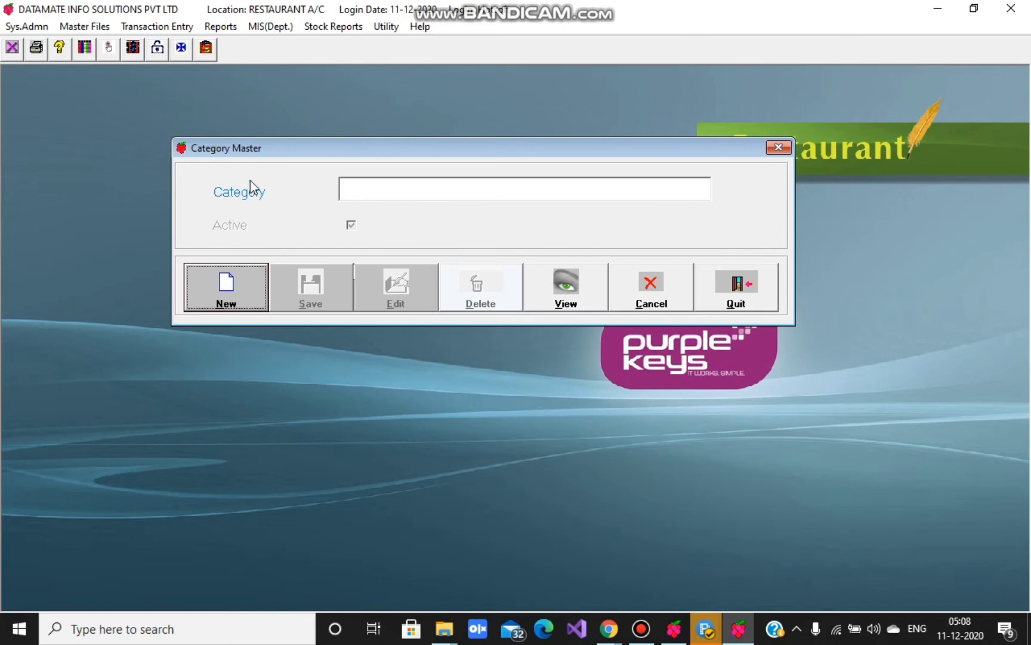
# - View the existing MAIN DISHES category, then reset the category form
pyautogui.click(592, 296)
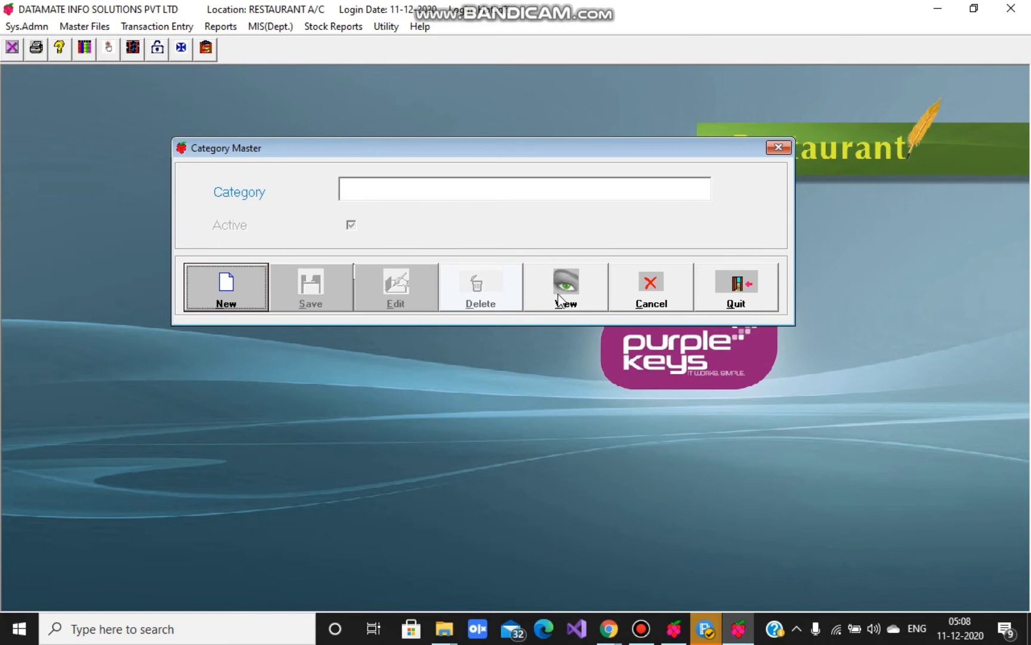
pyautogui.click(422, 194)
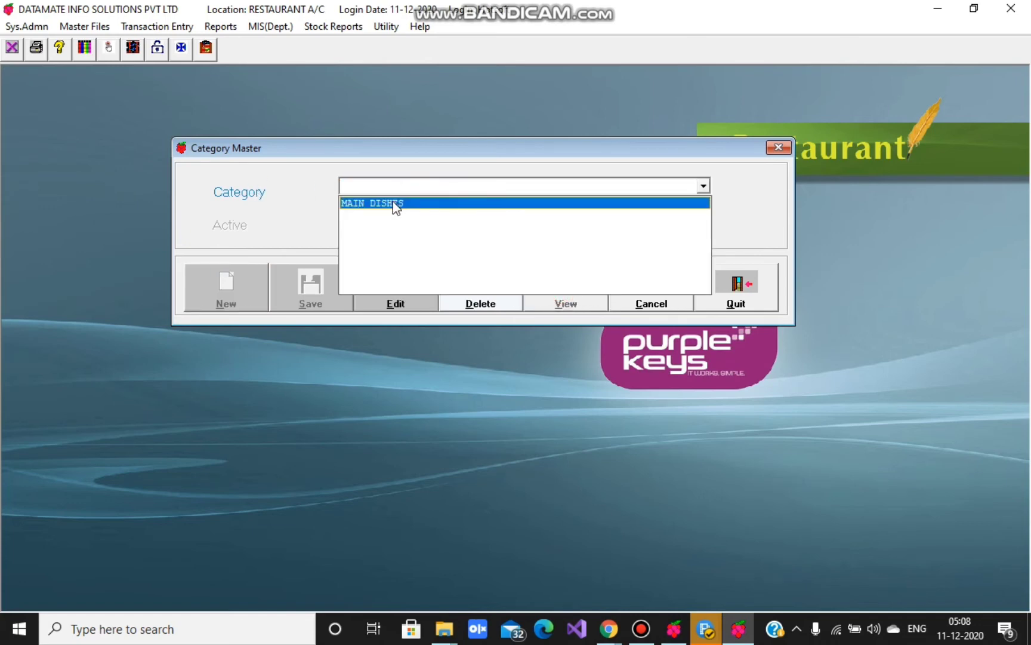
pyautogui.click(392, 201)
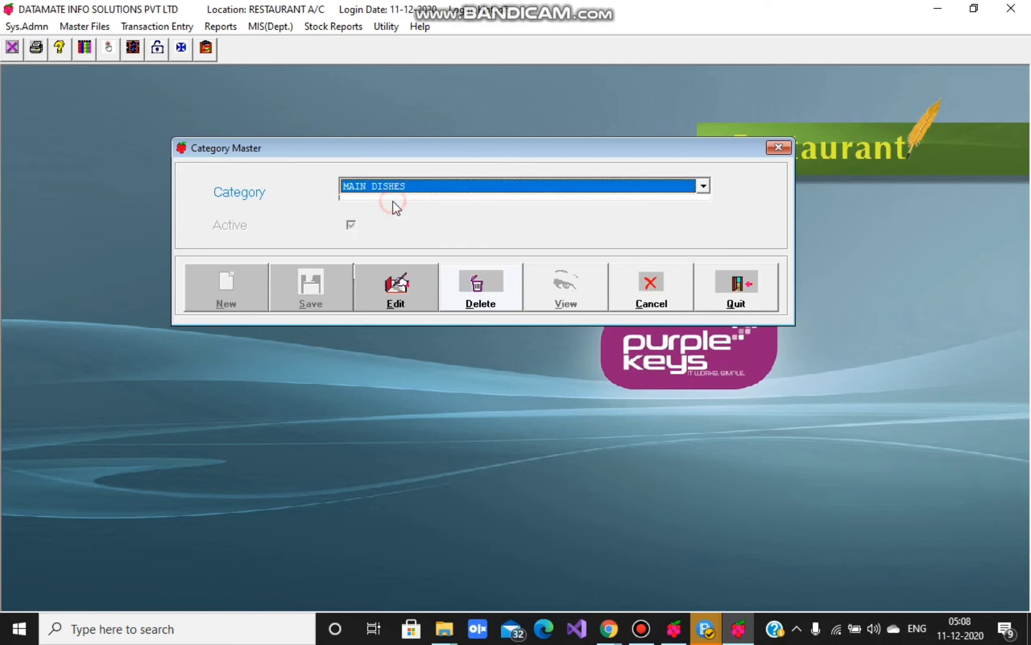
pyautogui.click(643, 296)
# - Add and save a new category named CATEGORY, then close Category Master
pyautogui.click(234, 299)
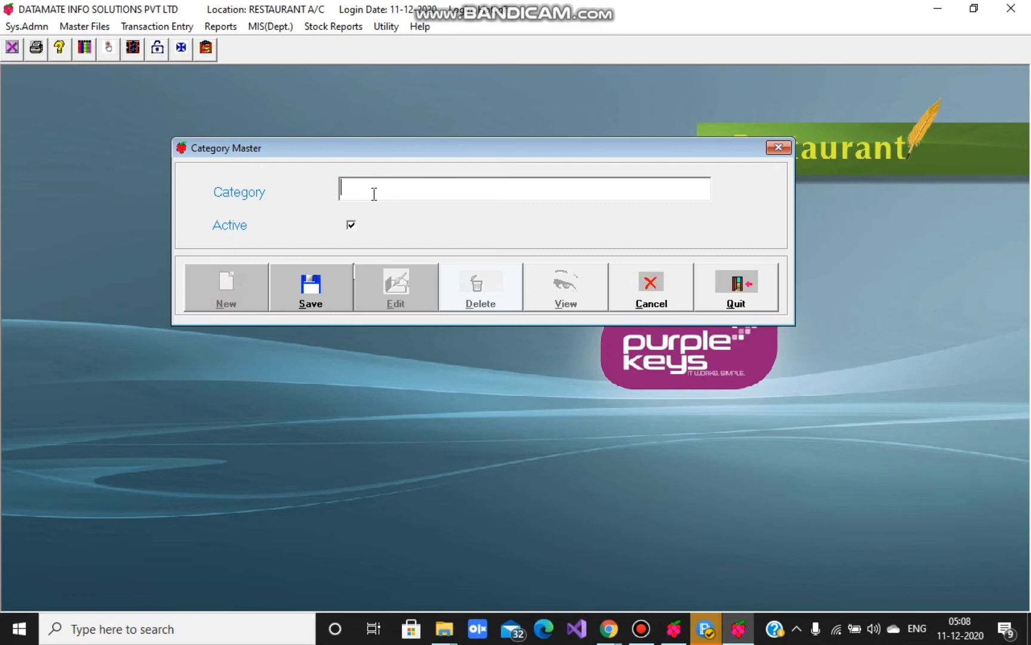
pyautogui.write('CATEGORY')
pyautogui.click(313, 289)
pyautogui.click(779, 148)
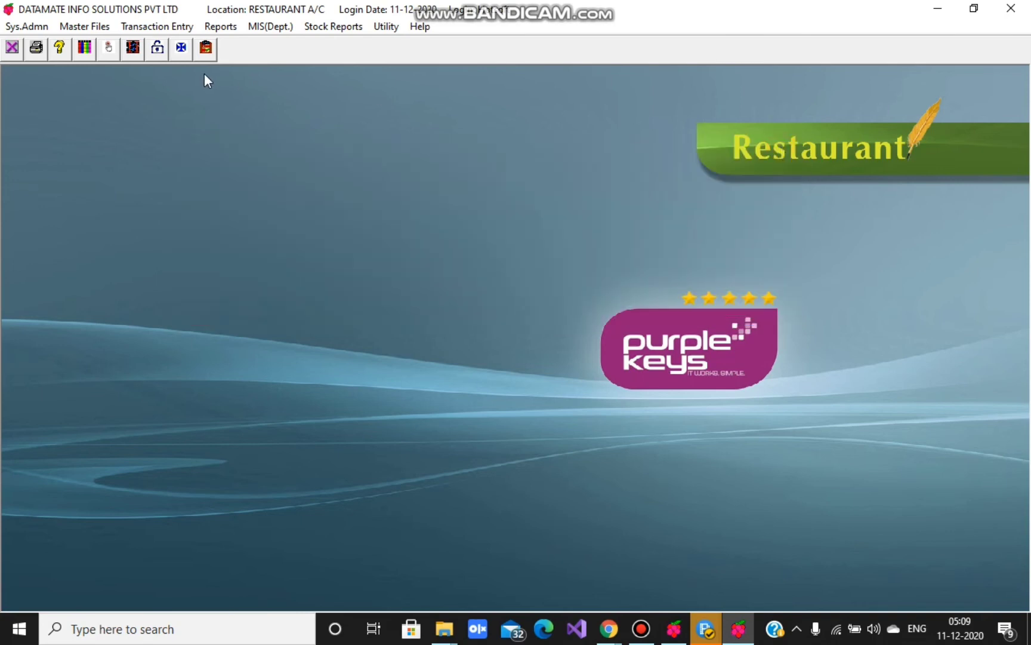
pyautogui.click(81, 30)
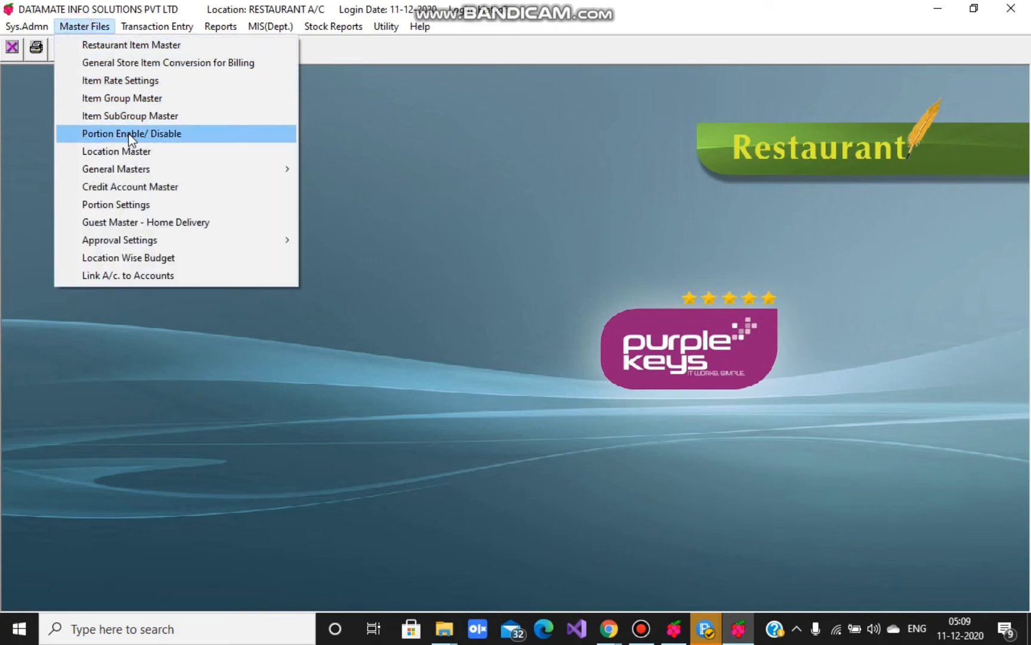
pyautogui.click(128, 117)
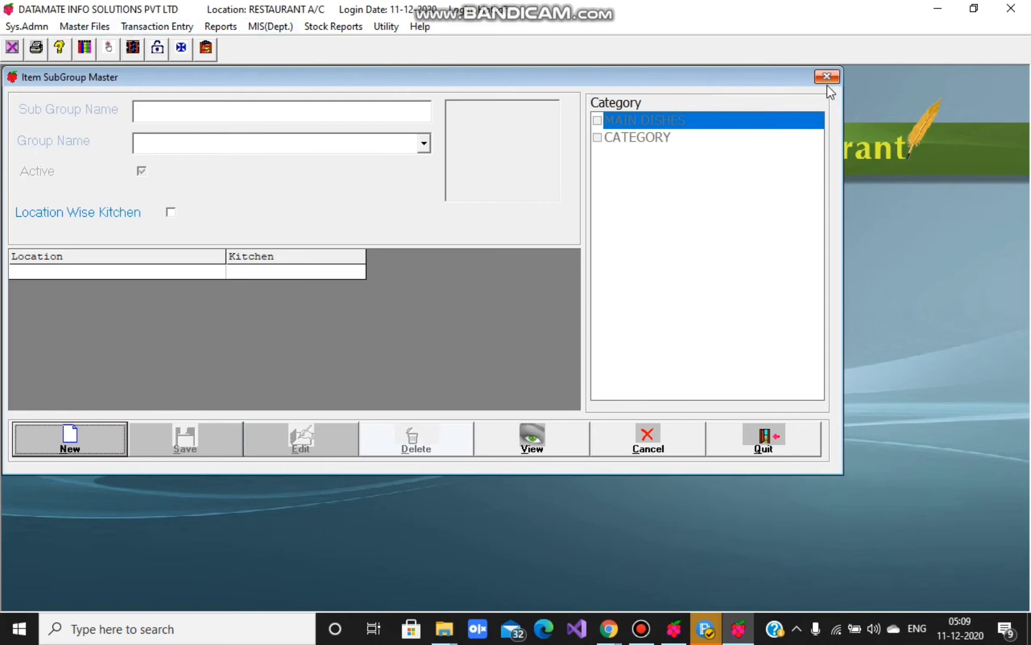
pyautogui.click(824, 77)
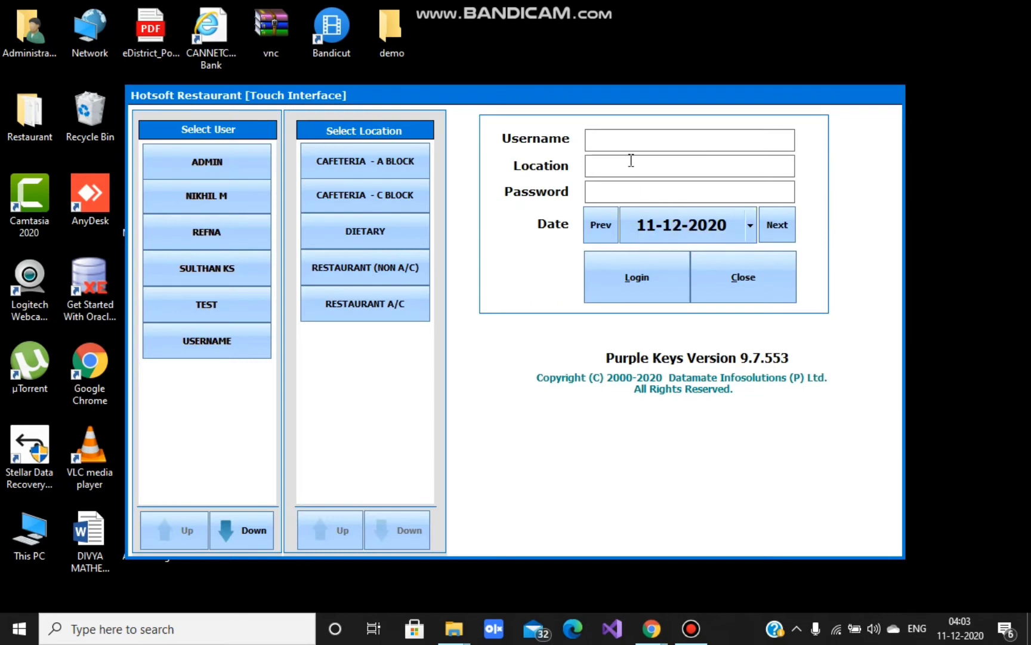
# - Log in with the username and password at the RESTAURANT A/C location
pyautogui.click(607, 139)
pyautogui.write('hotsoft')
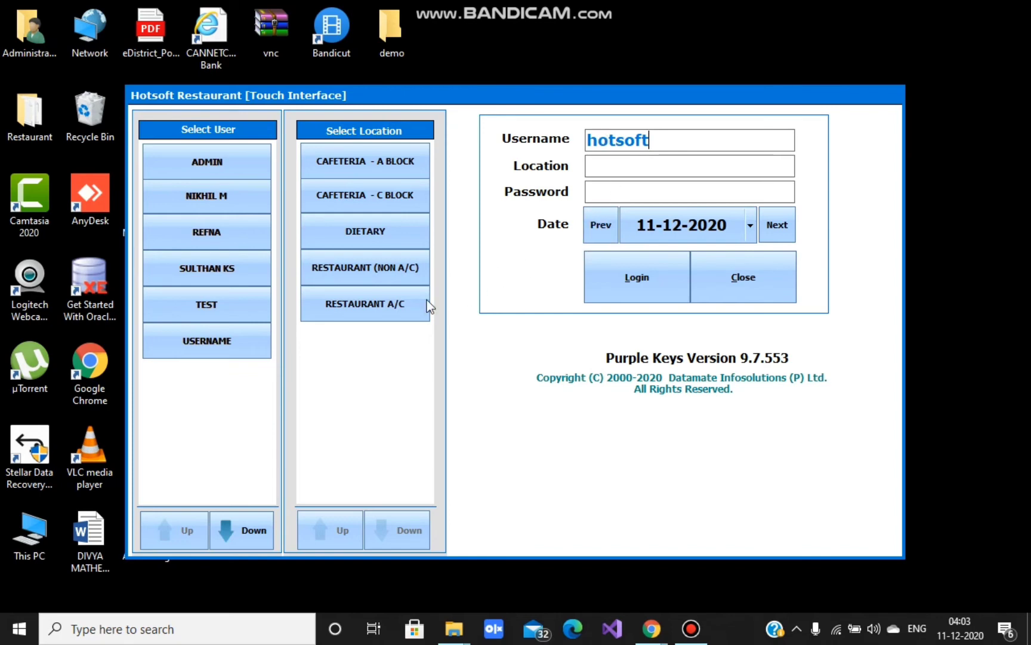
pyautogui.click(343, 307)
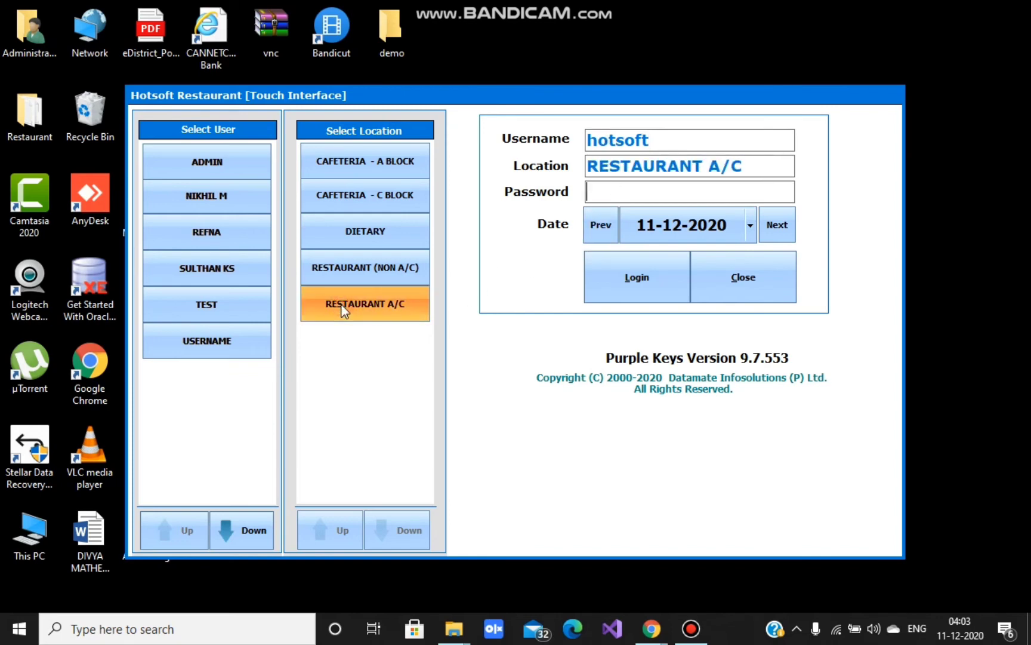
pyautogui.write('l')
pyautogui.click(644, 280)
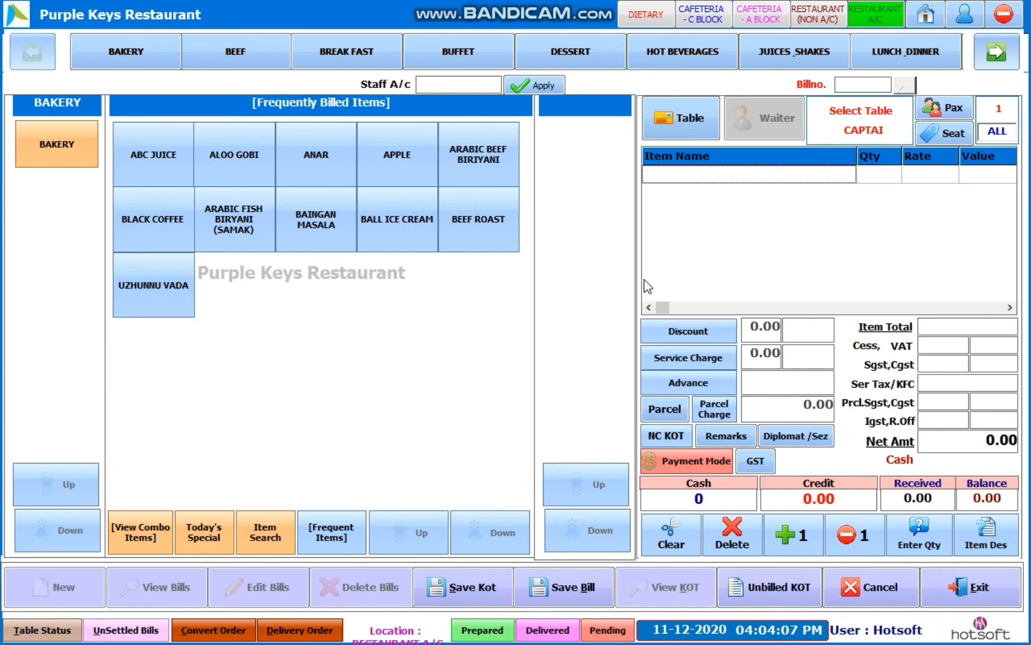
# - Set the billing outlet to RESTAURANT A/C after cycling through the other outlets
pyautogui.click(649, 18)
pyautogui.click(704, 18)
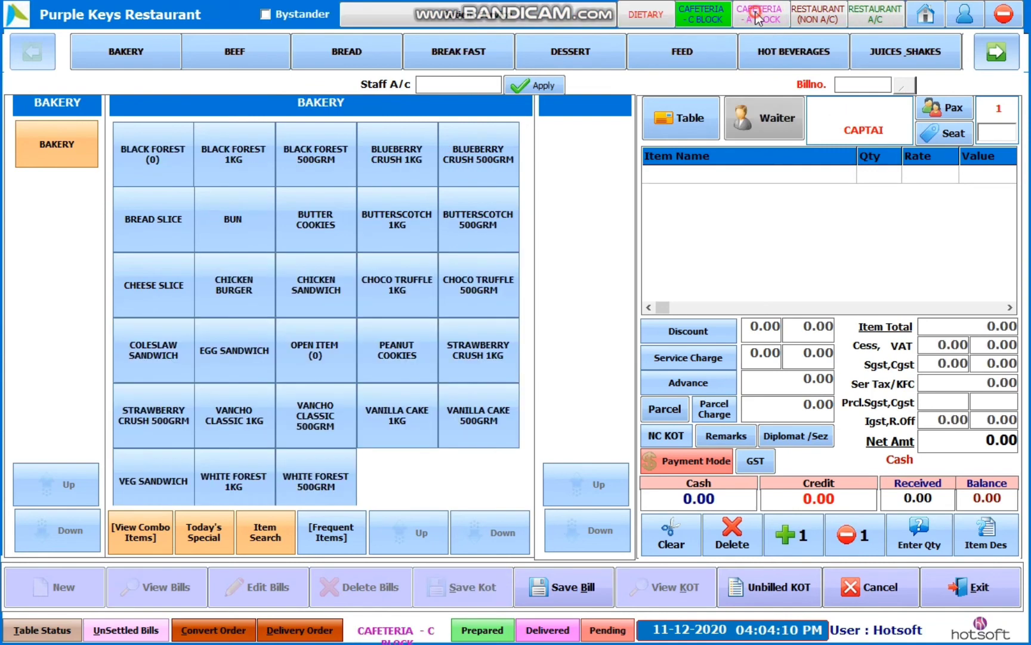
pyautogui.click(758, 18)
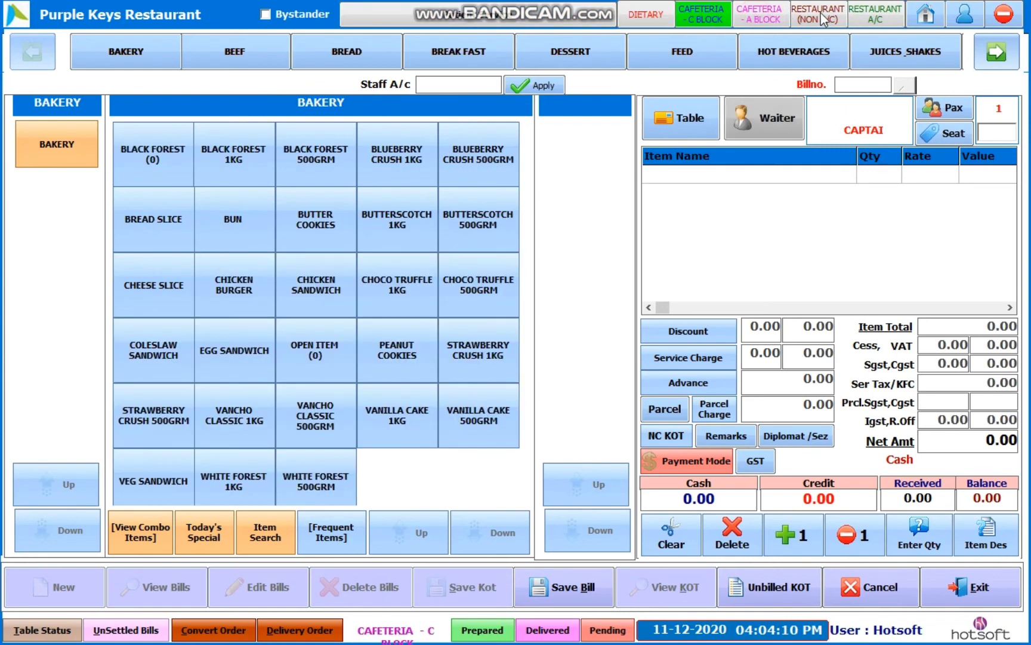
pyautogui.click(870, 13)
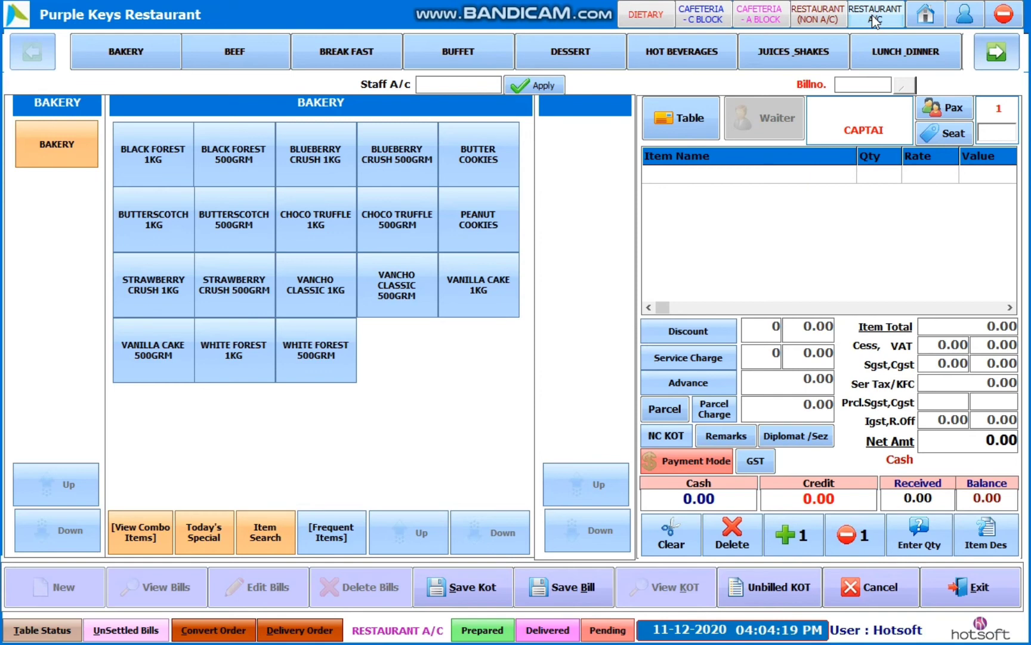
pyautogui.click(875, 21)
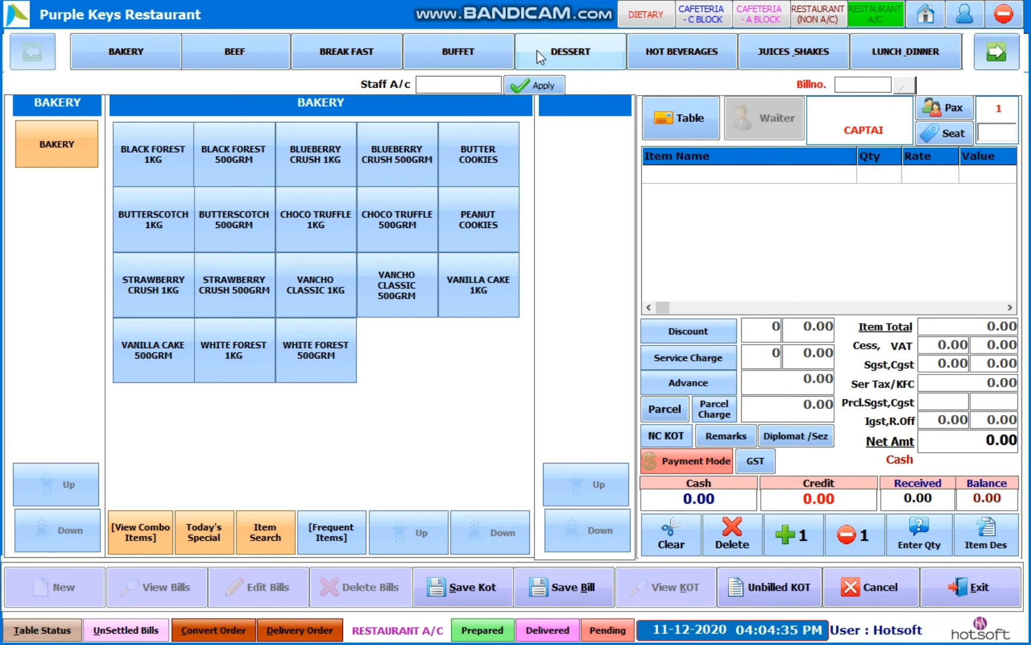
# - Browse the item categories and settle on the BEEF dishes
pyautogui.click(142, 52)
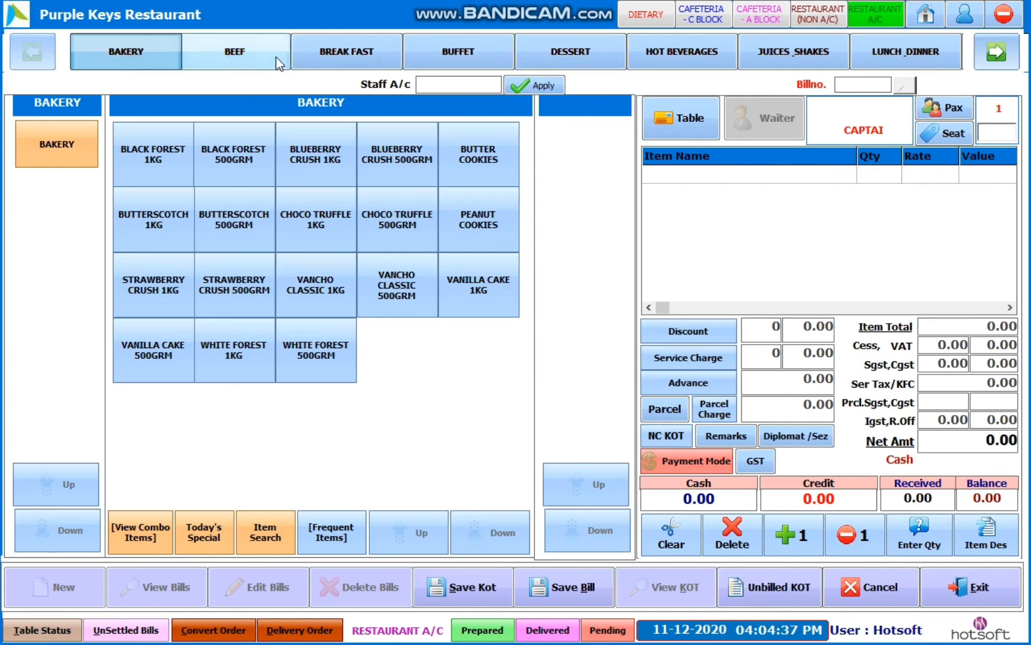
pyautogui.click(276, 57)
pyautogui.click(369, 52)
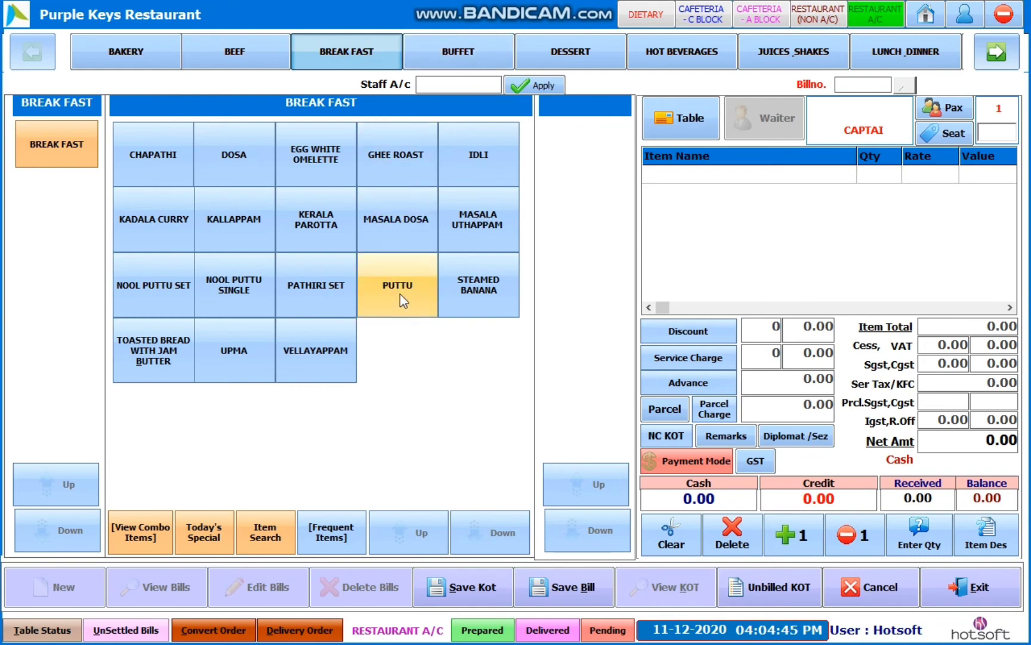
pyautogui.click(105, 52)
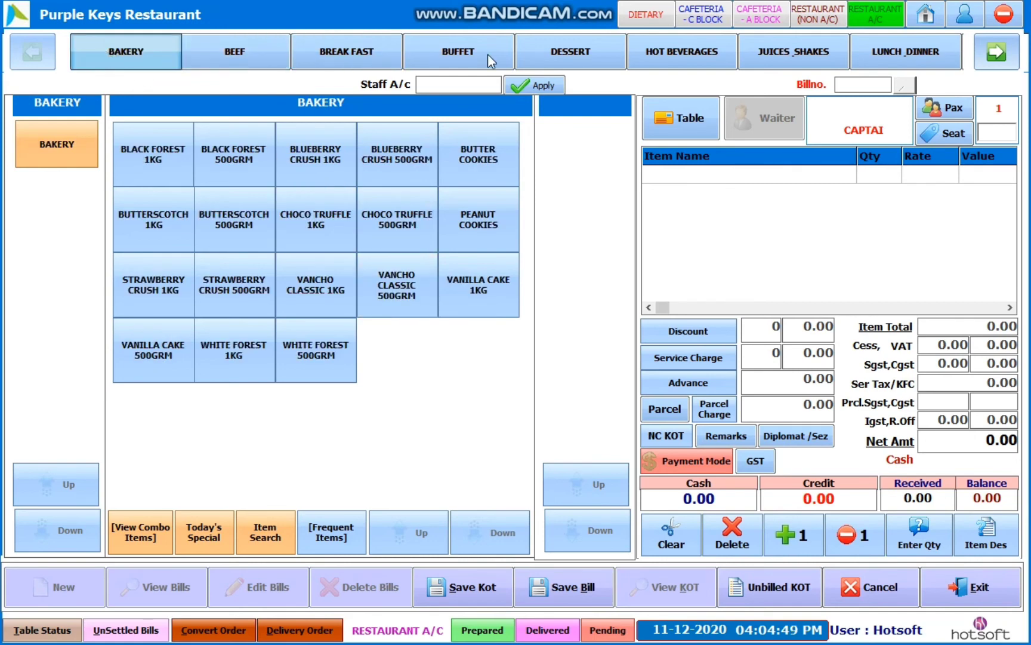
pyautogui.click(589, 53)
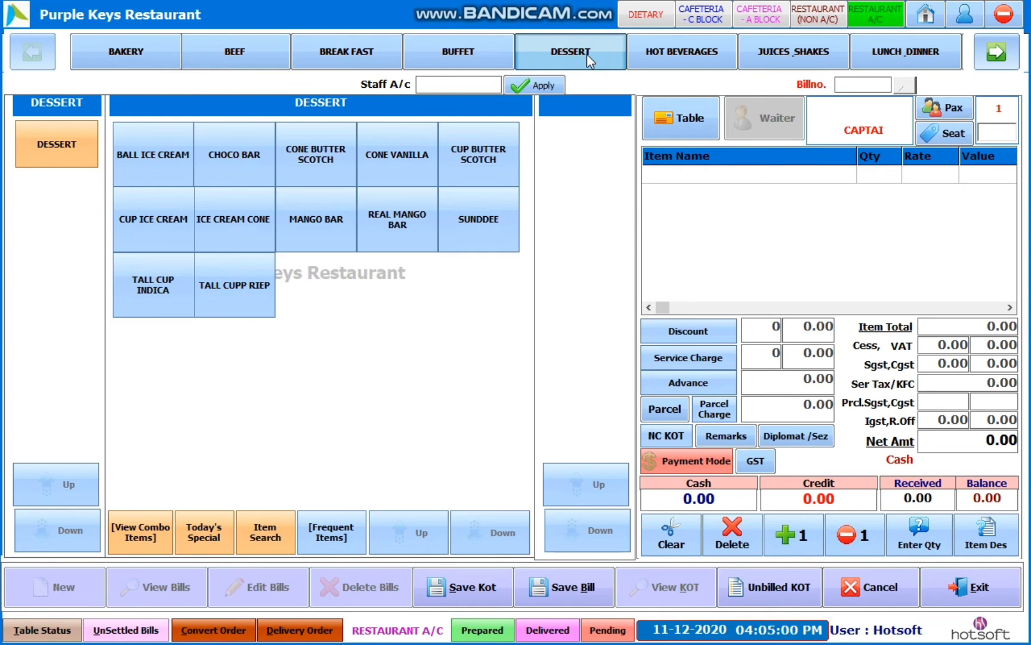
pyautogui.click(694, 58)
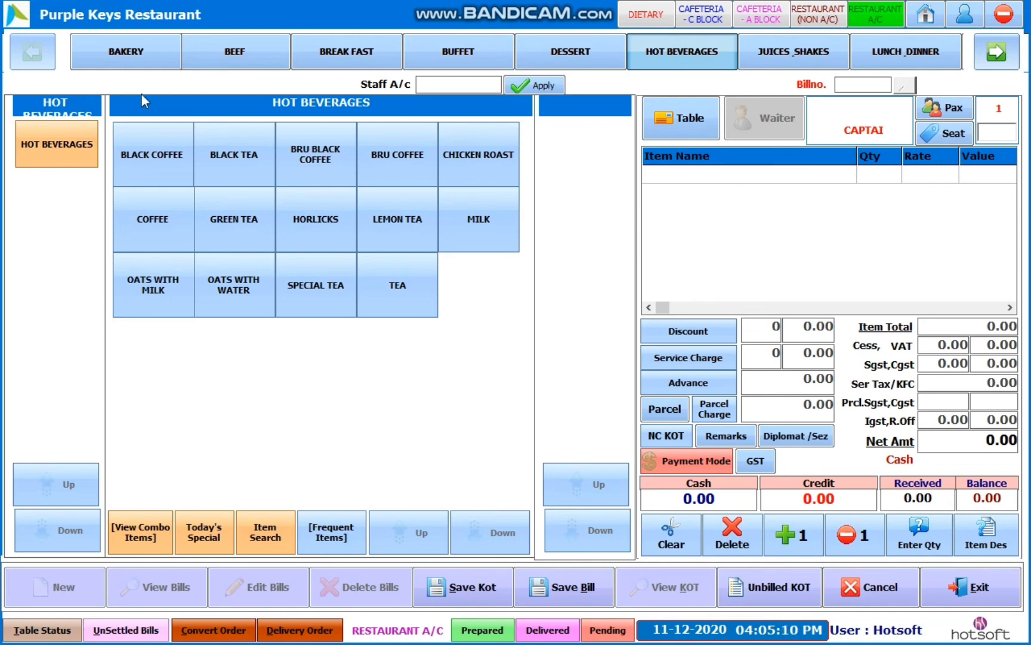
pyautogui.click(254, 63)
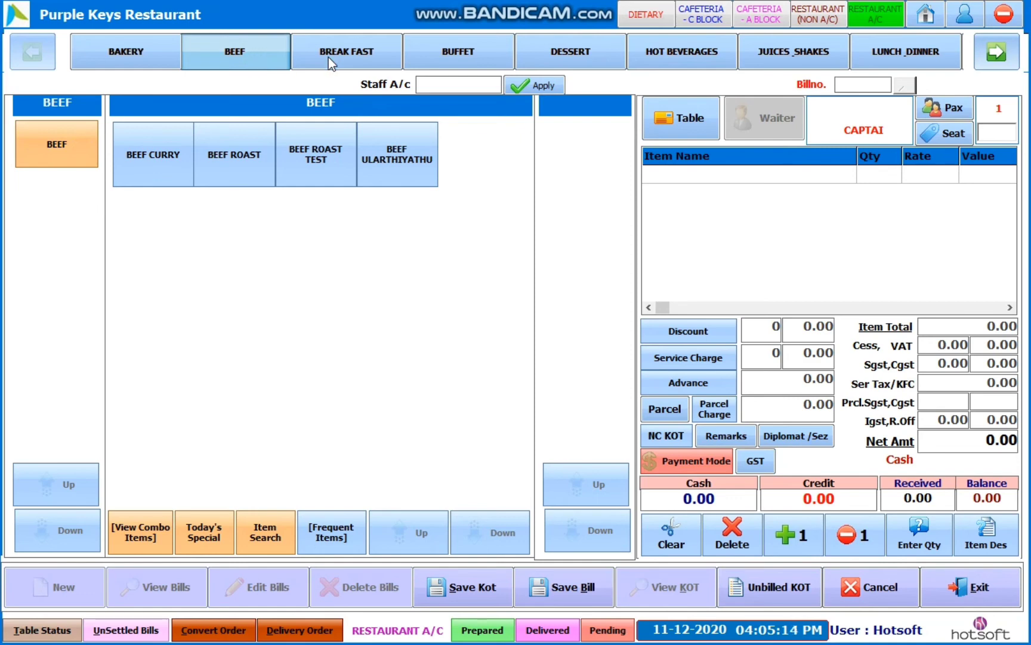
pyautogui.click(352, 58)
pyautogui.click(259, 57)
# - Add BEEF CURRY and WHITE FOREST 500GRM from BAKERY to the bill
pyautogui.click(170, 169)
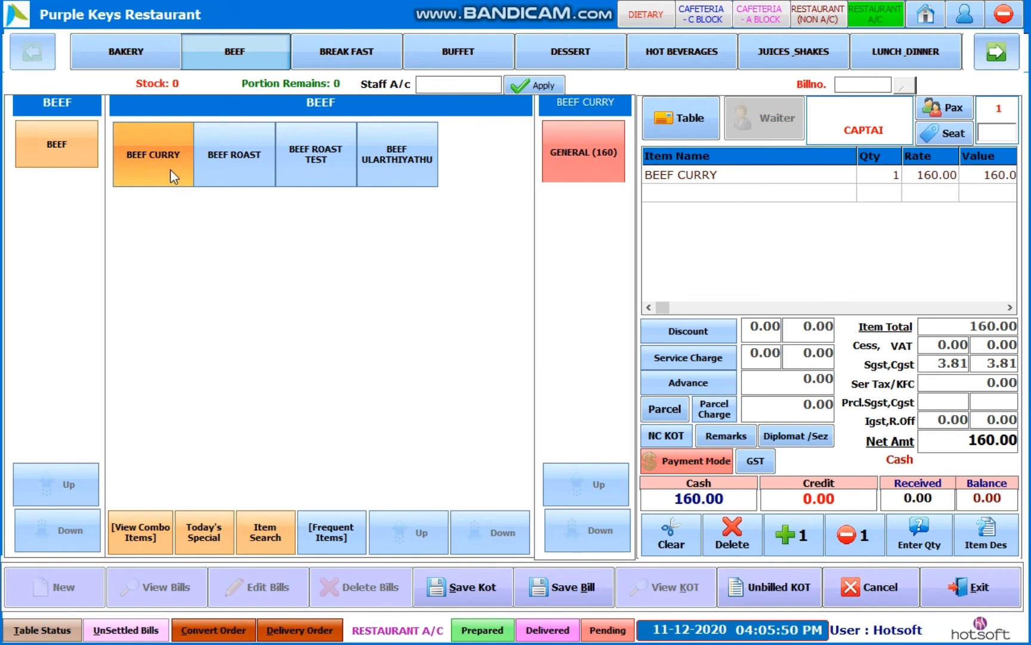
pyautogui.click(134, 53)
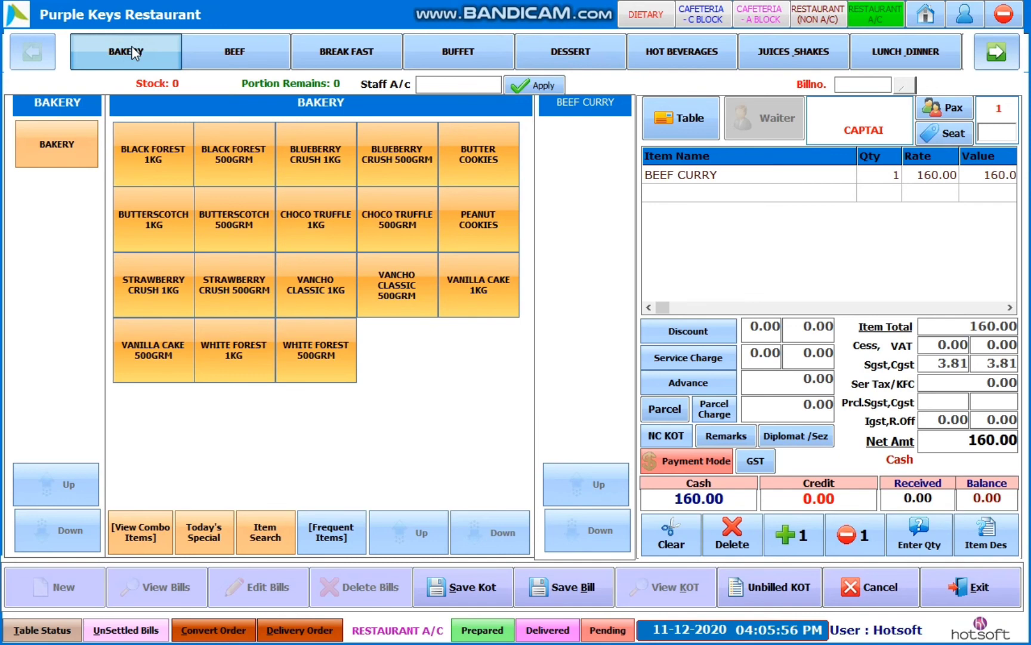
pyautogui.click(317, 351)
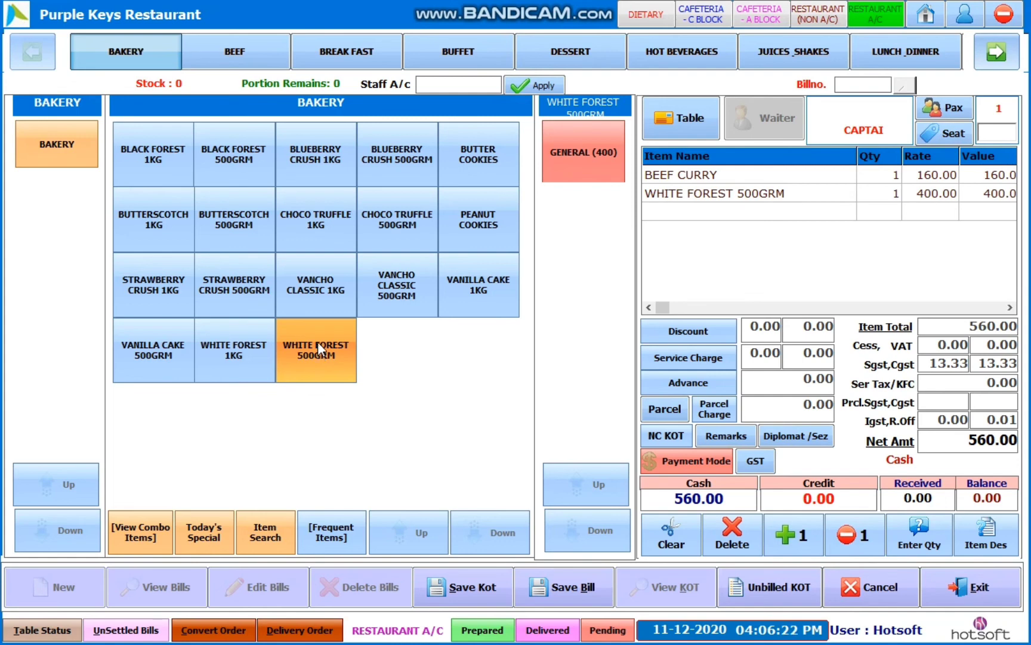
# - Set BEEF CURRY quantity to 2 and WHITE FOREST 500GRM to 4, net 1920.00
pyautogui.click(742, 176)
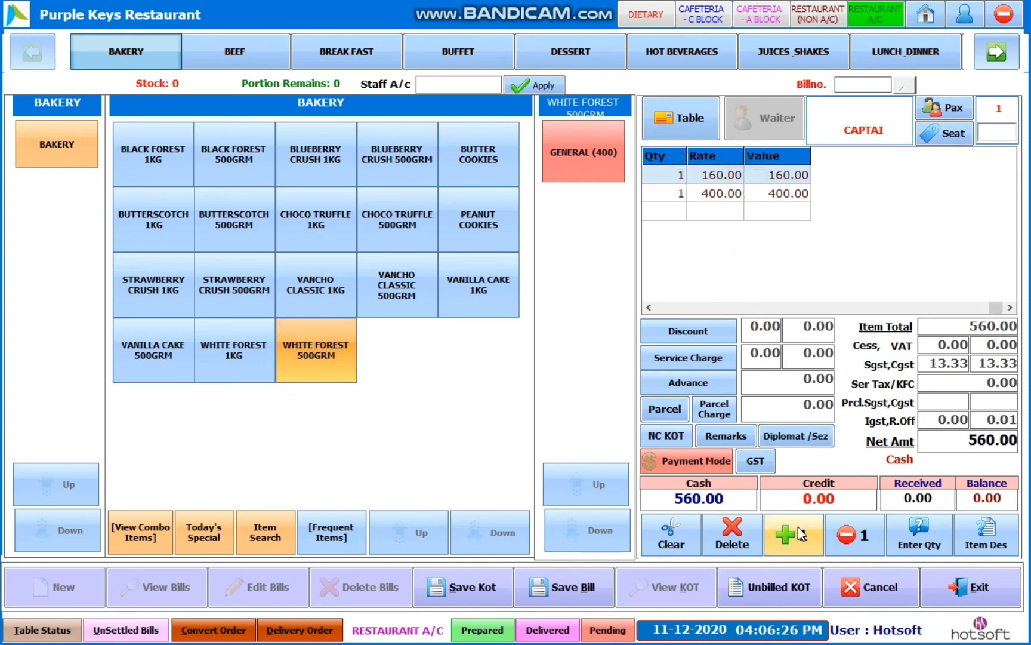
pyautogui.click(839, 539)
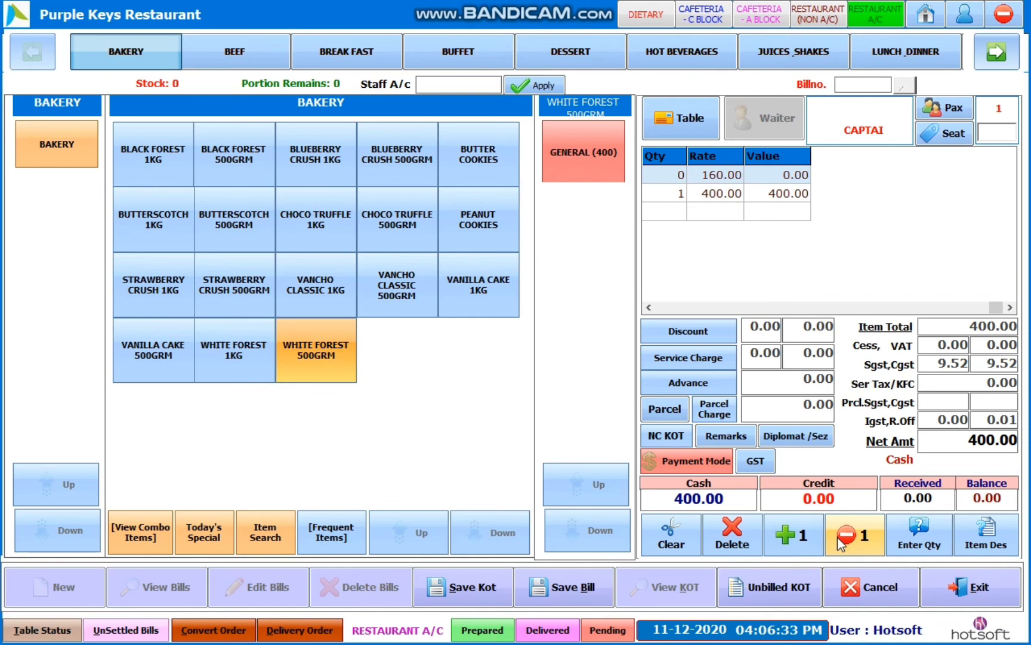
pyautogui.click(806, 536)
pyautogui.click(803, 536)
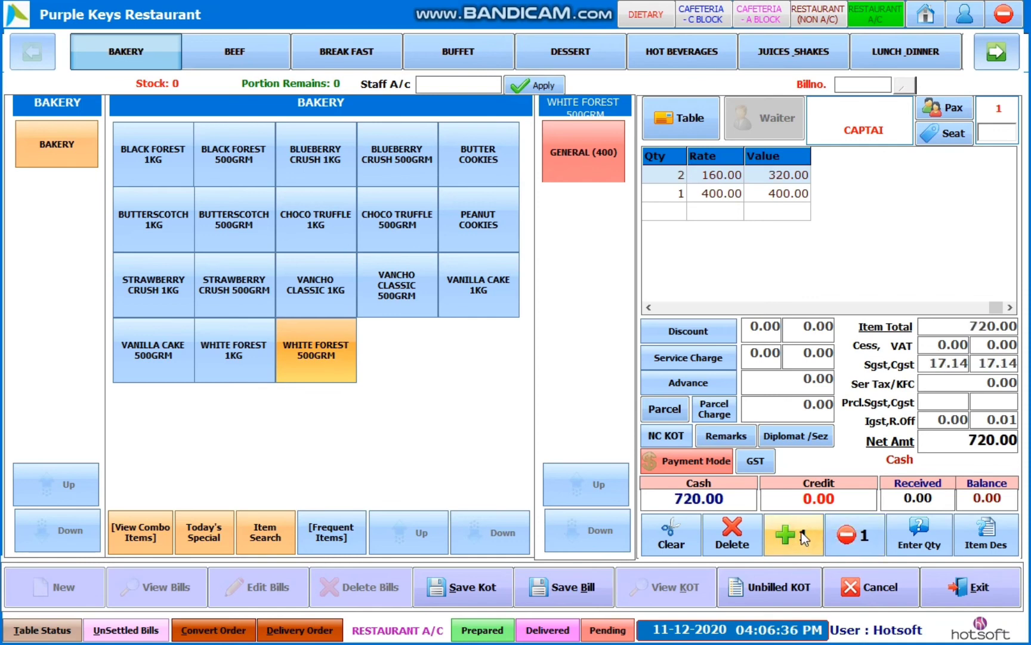
pyautogui.click(648, 307)
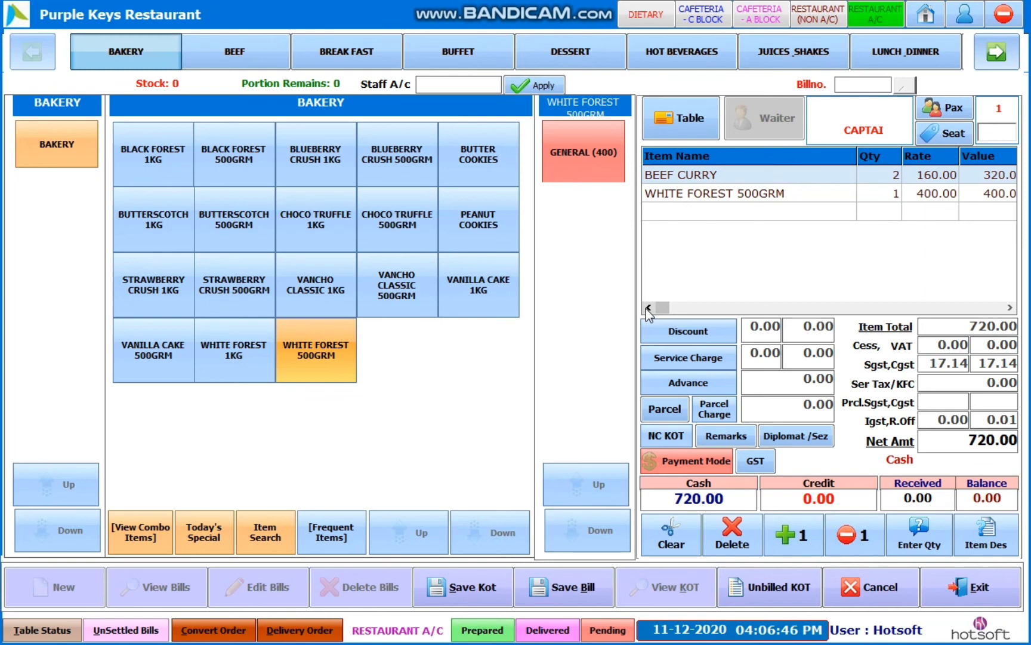
pyautogui.click(320, 362)
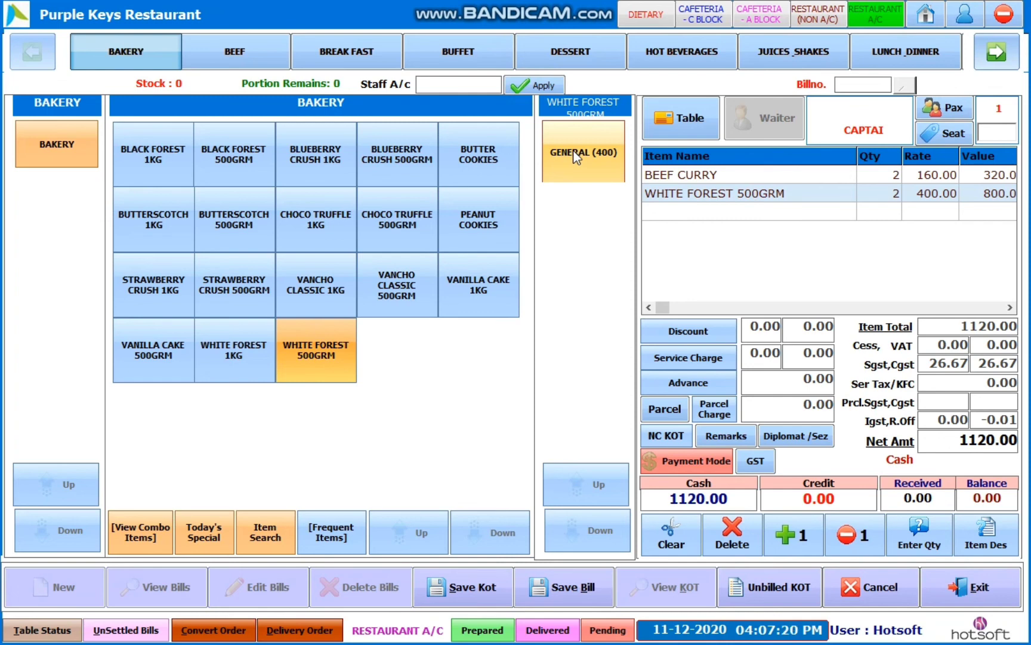
pyautogui.click(573, 152)
pyautogui.click(573, 152)
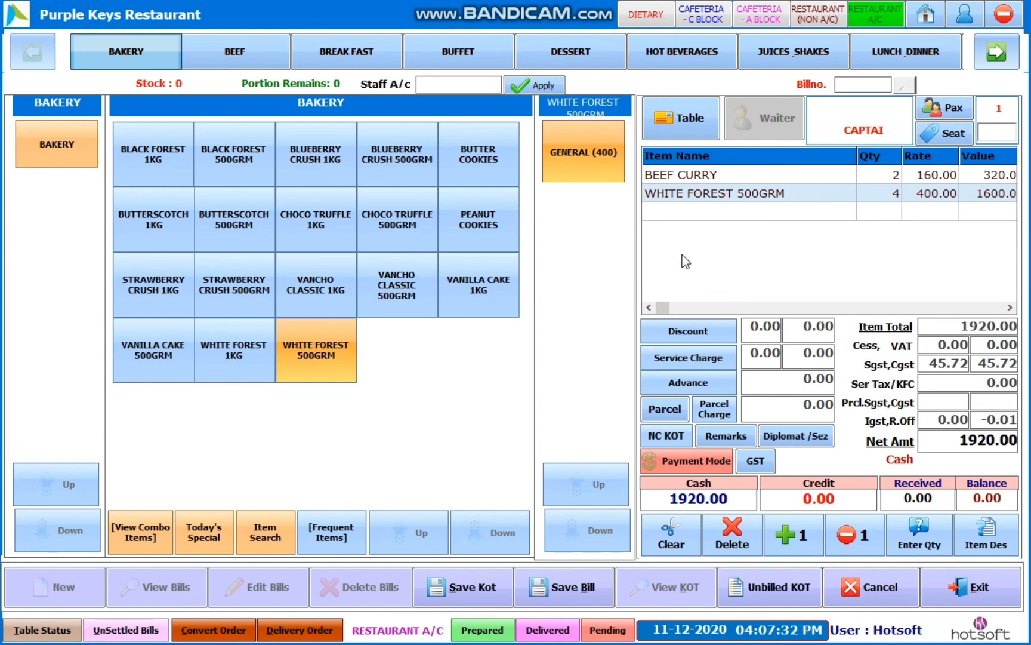
# - Assign the bill to table A1 with 2 pax
pyautogui.click(688, 119)
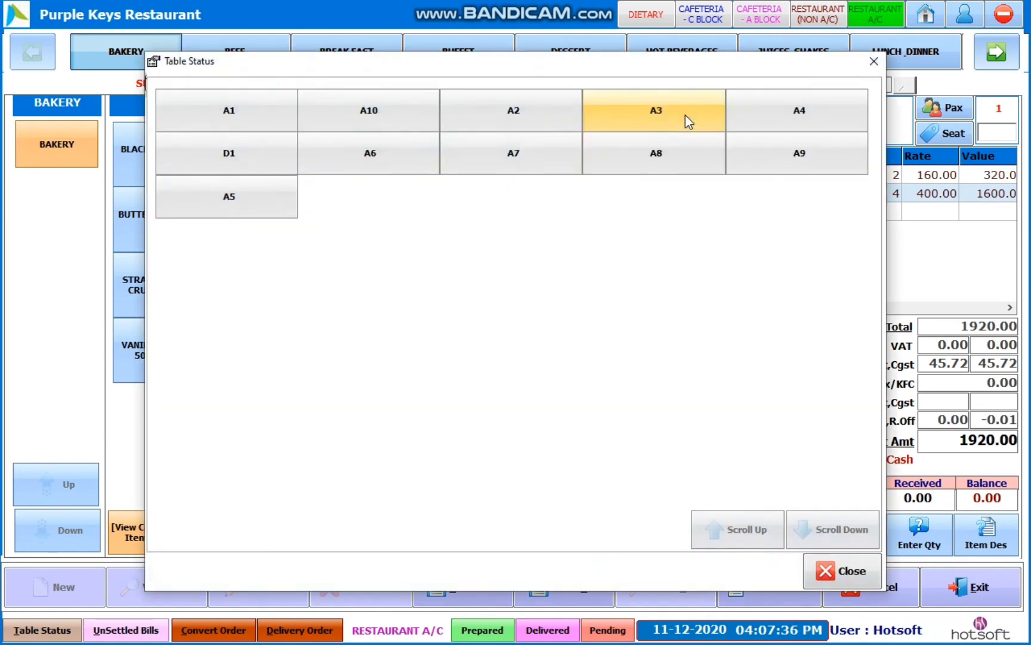
pyautogui.click(211, 108)
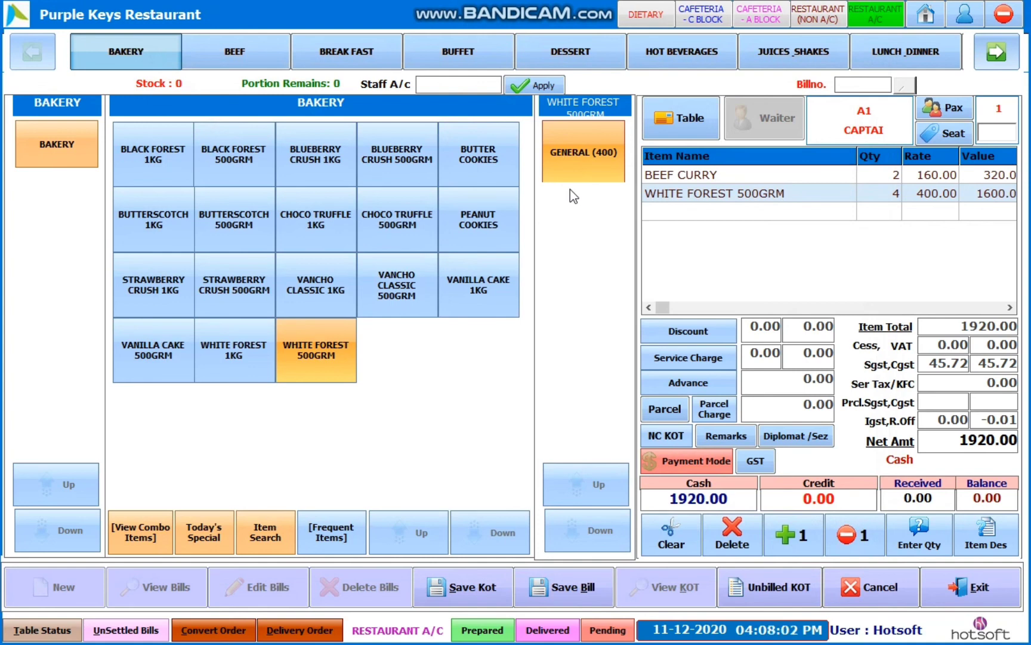
pyautogui.click(955, 116)
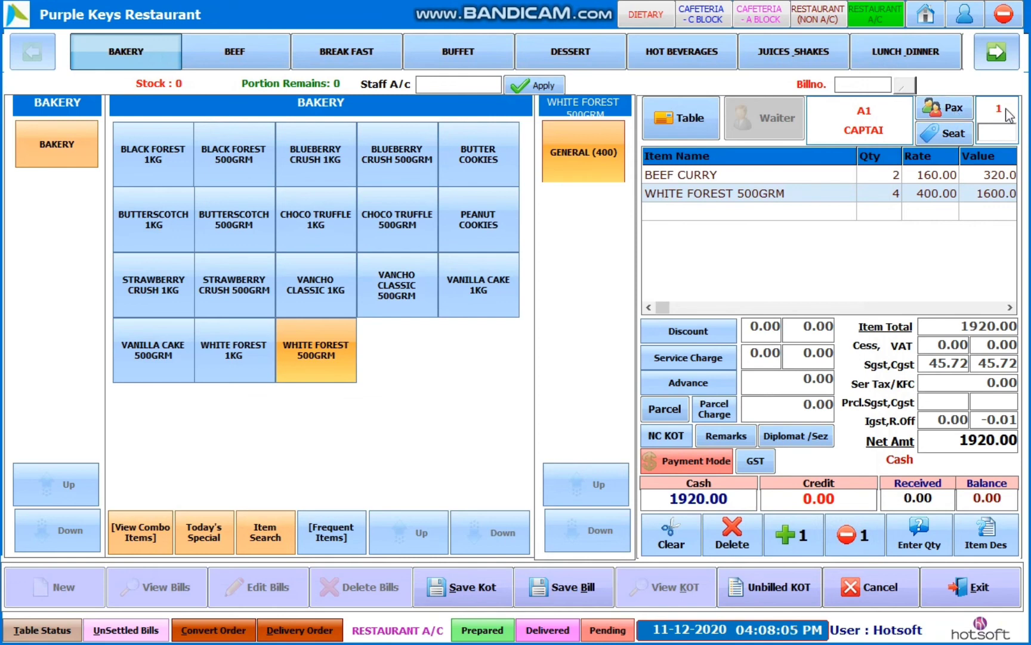
pyautogui.click(951, 114)
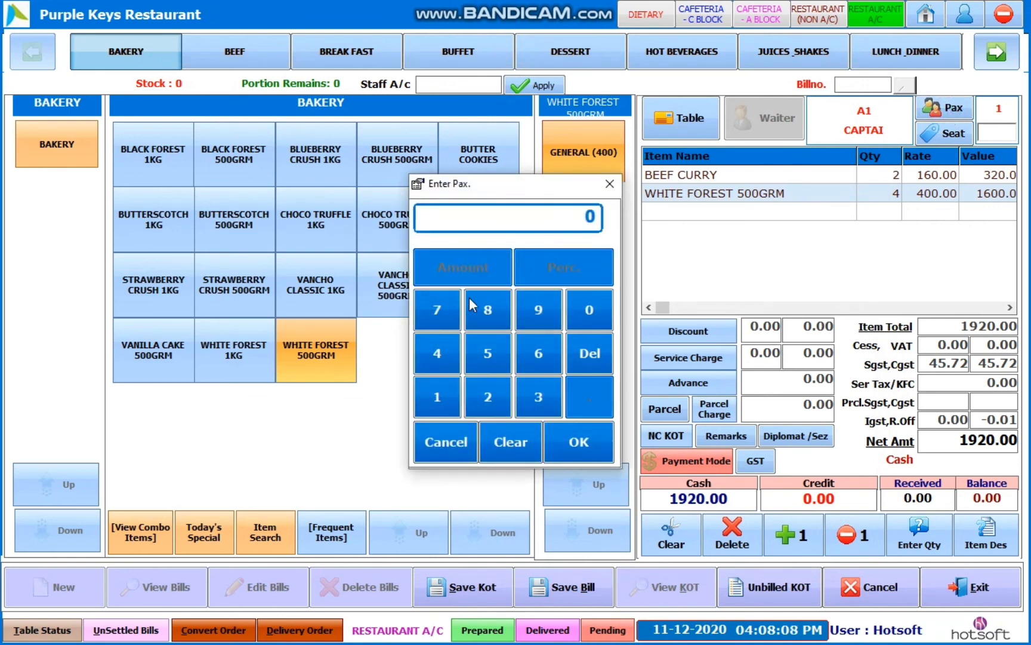
pyautogui.click(486, 398)
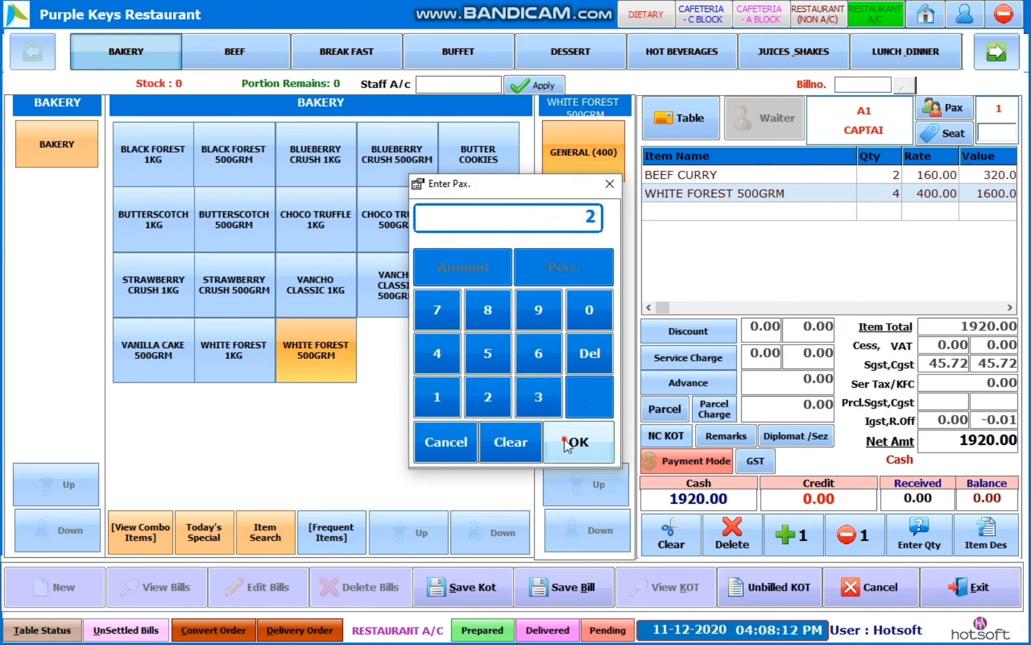
pyautogui.click(574, 445)
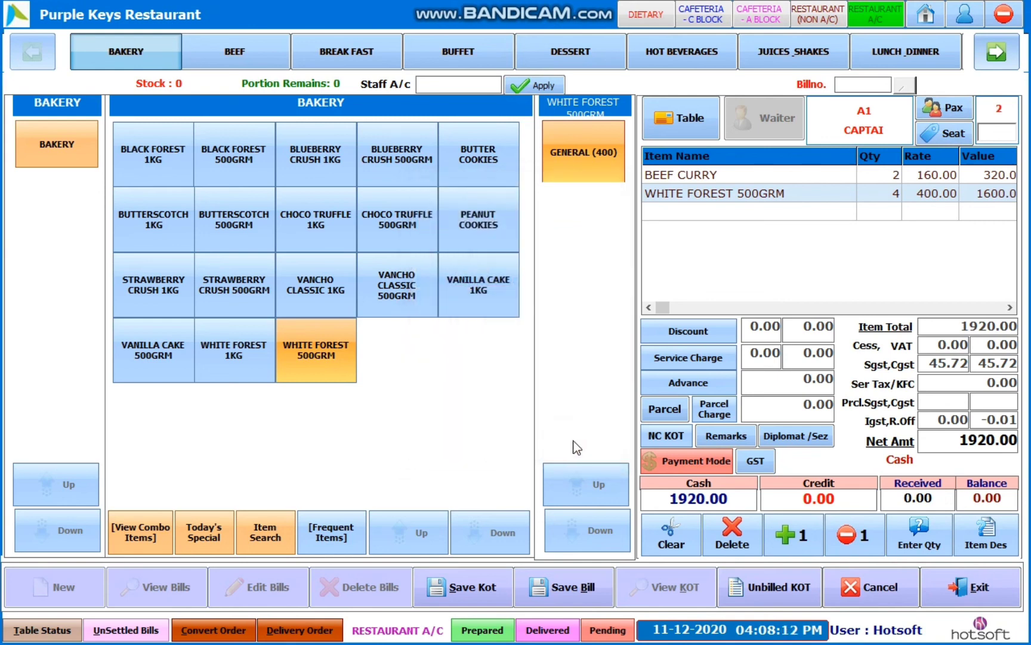
# - Choose seat A from the seat list and apply it to the bill
pyautogui.click(958, 139)
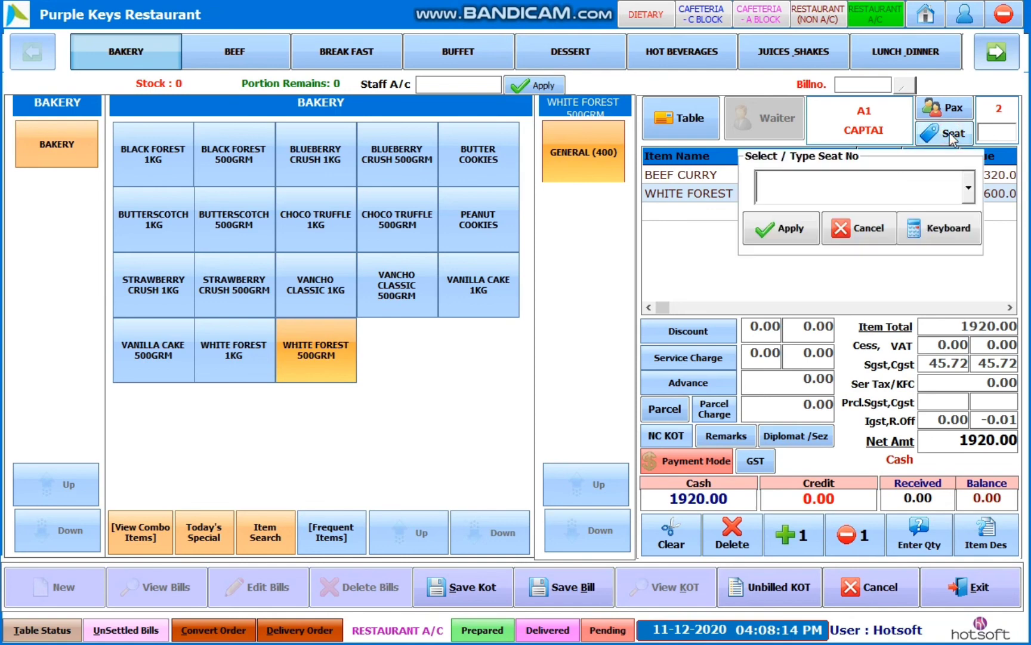
pyautogui.click(967, 196)
pyautogui.click(784, 260)
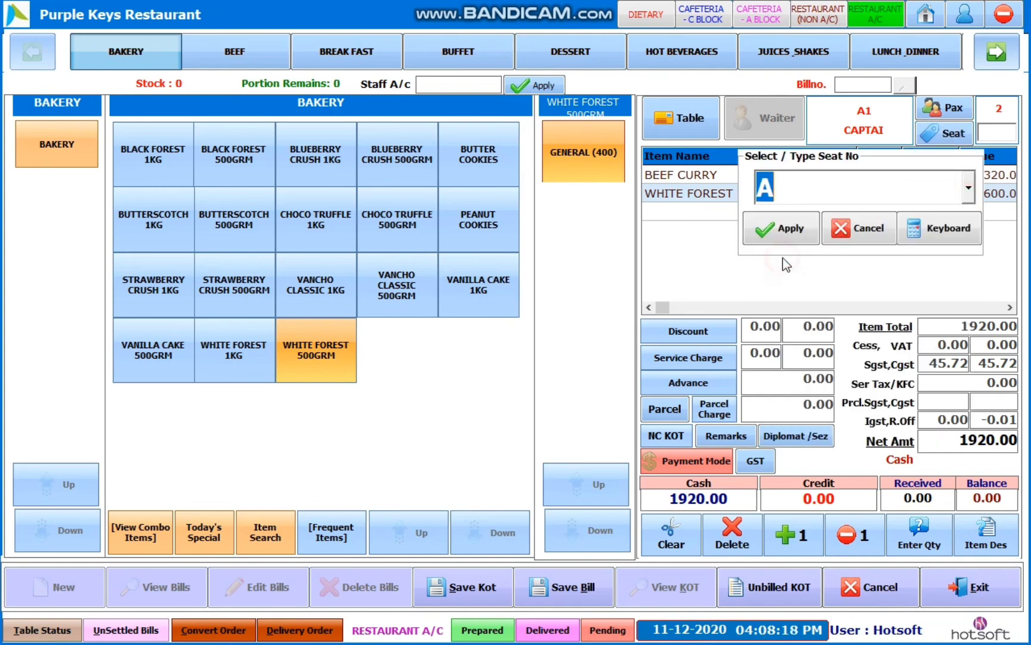
pyautogui.click(784, 231)
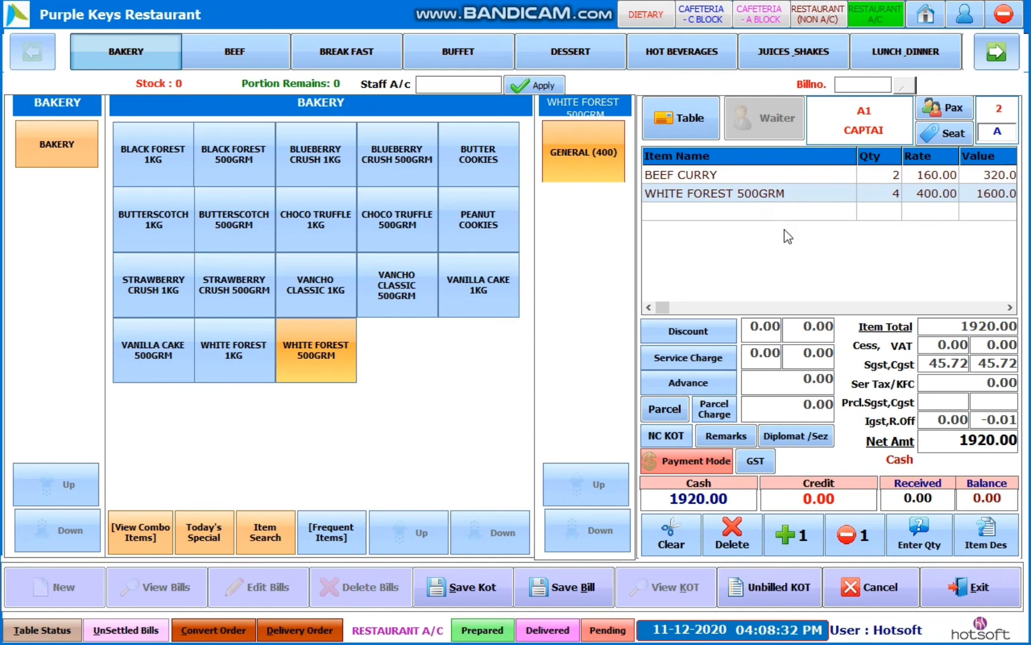
# - Apply a 20% discount, keep service charge at 0, and bring up the payment options
pyautogui.click(693, 333)
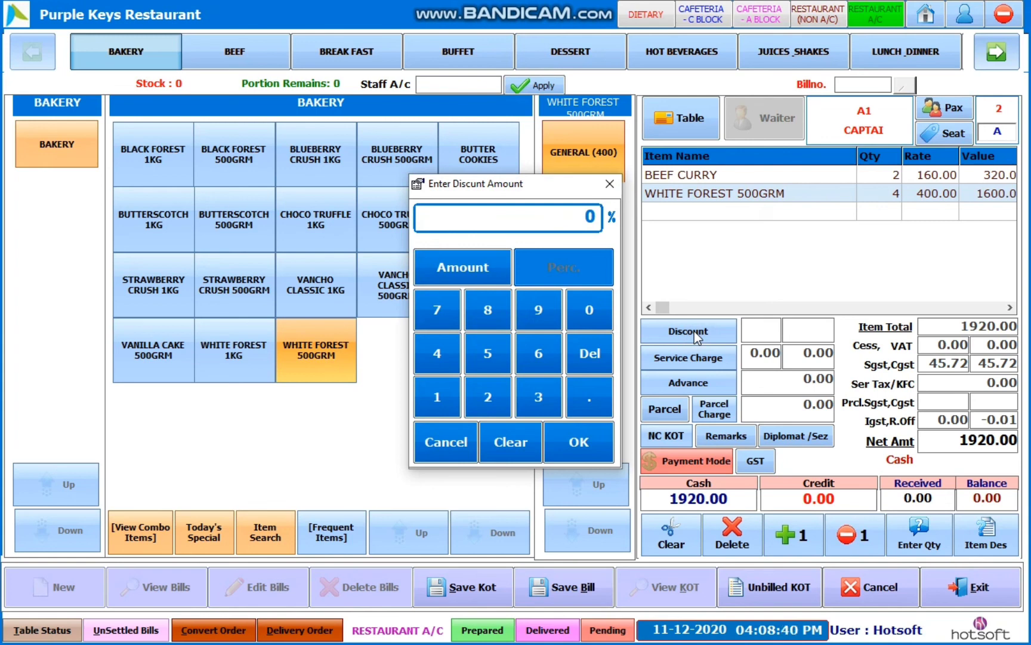
pyautogui.click(489, 399)
pyautogui.click(585, 317)
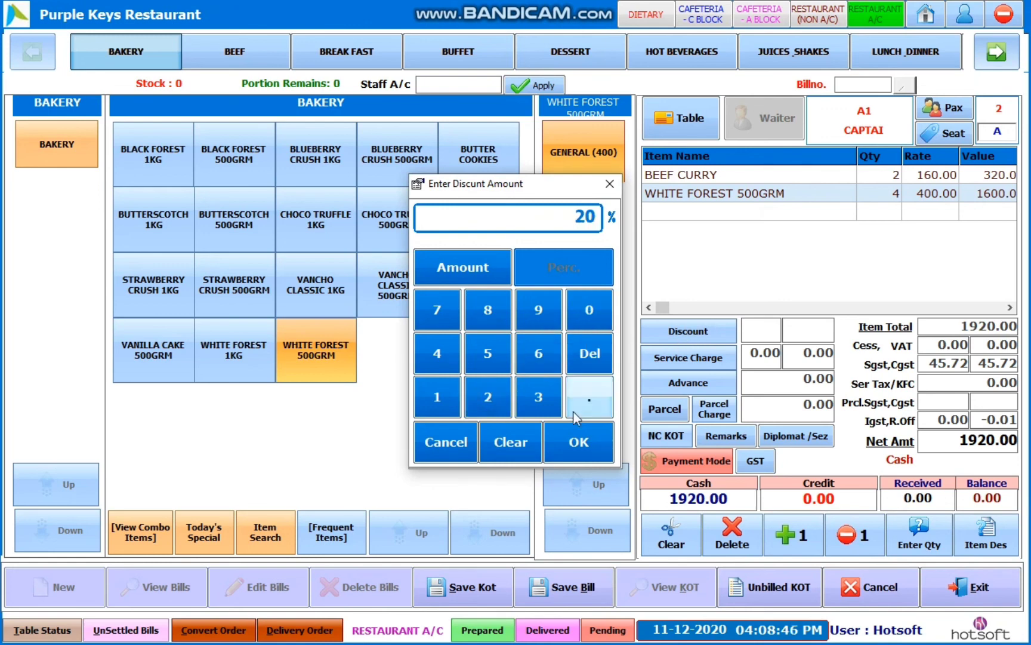
pyautogui.click(564, 447)
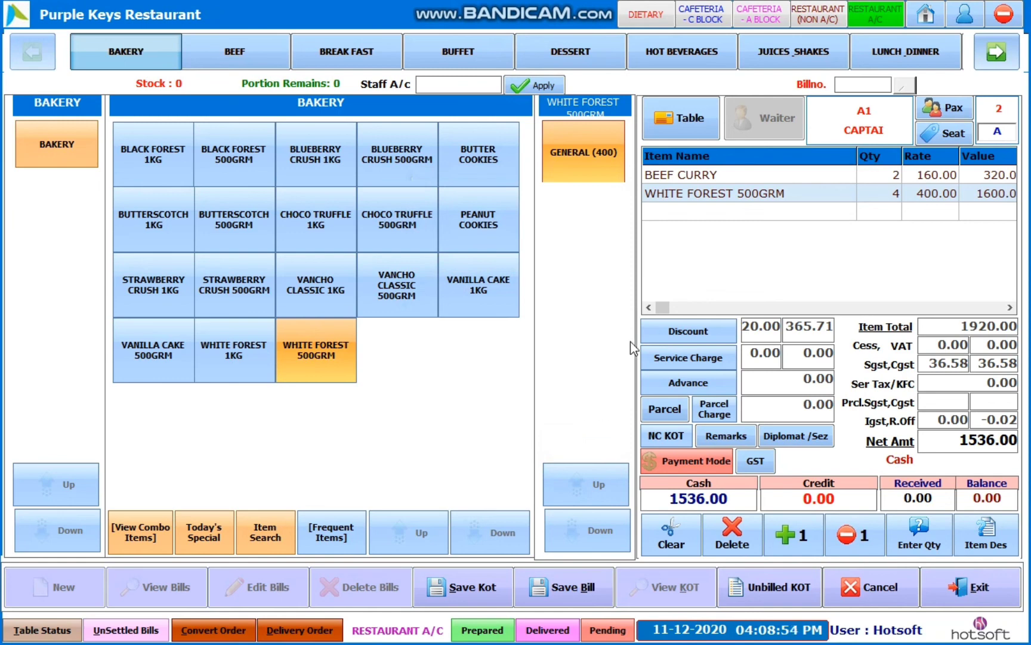
pyautogui.click(678, 362)
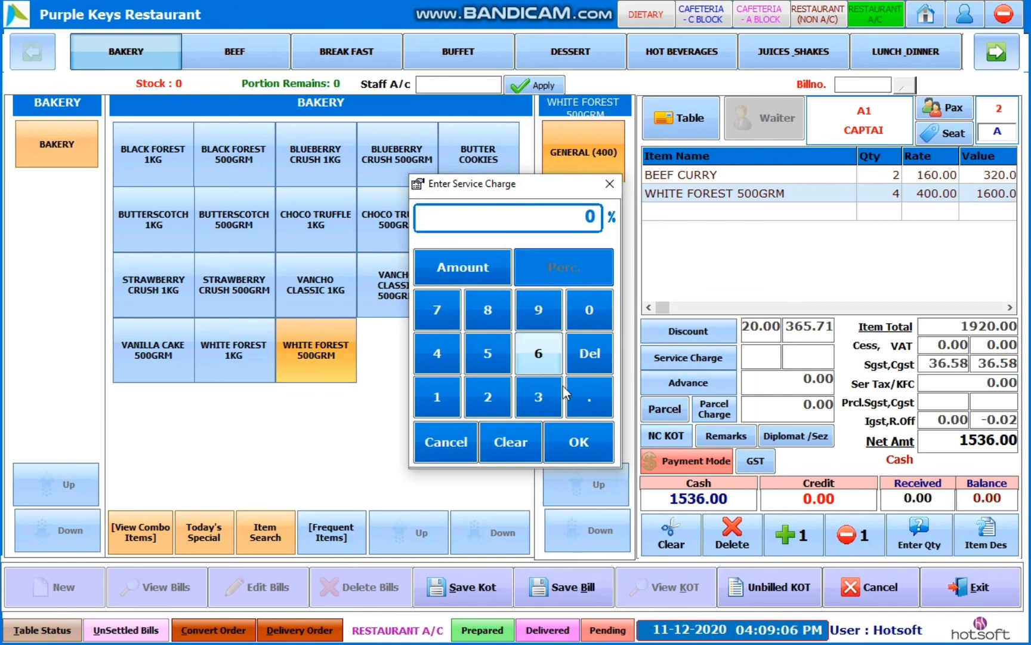
pyautogui.click(579, 441)
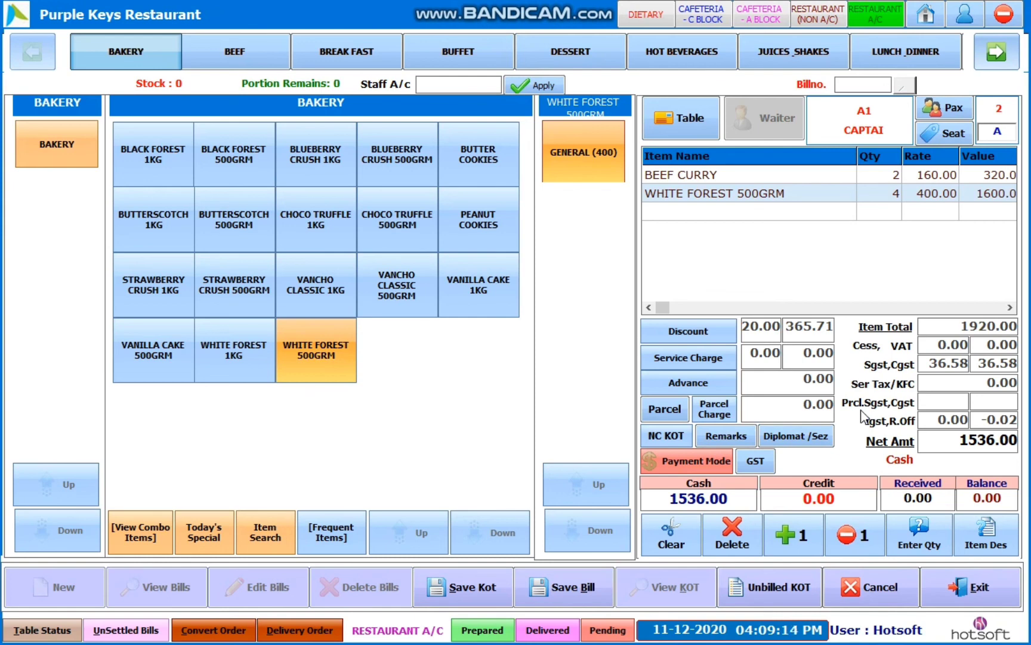
pyautogui.click(690, 461)
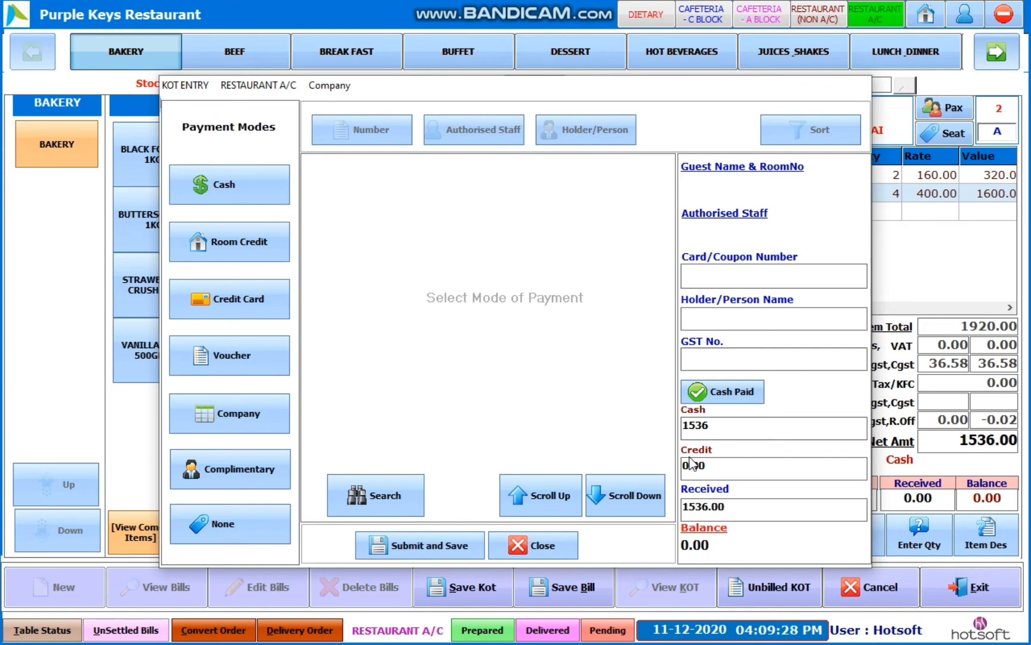
# - Switch payment from Cash through Room Credit to Credit Card (VISA, 1536.00), and mark Voucher
pyautogui.click(243, 187)
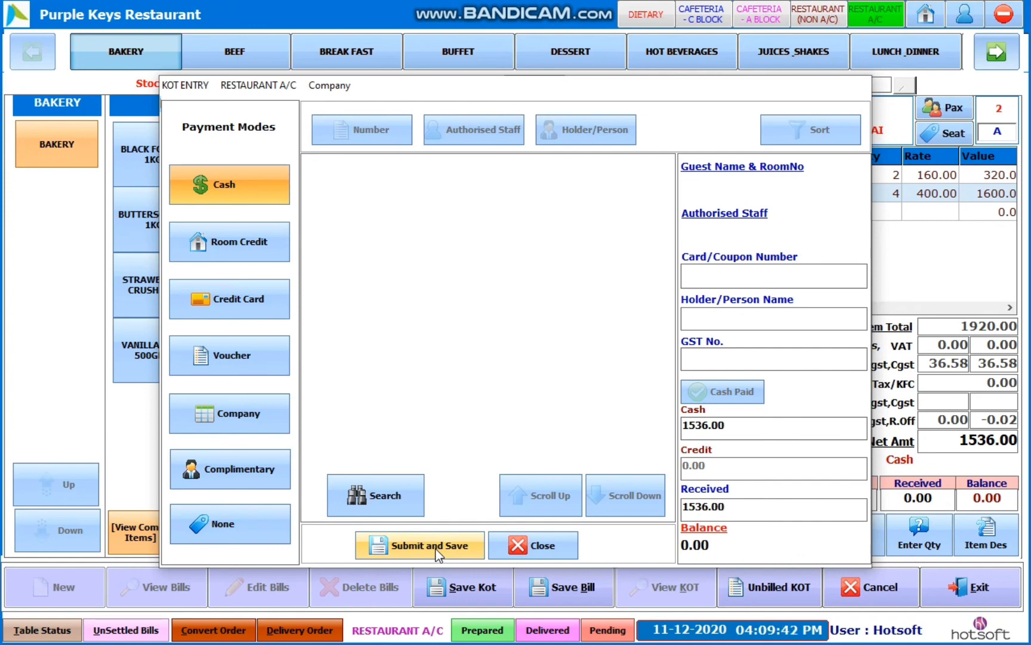
pyautogui.click(239, 244)
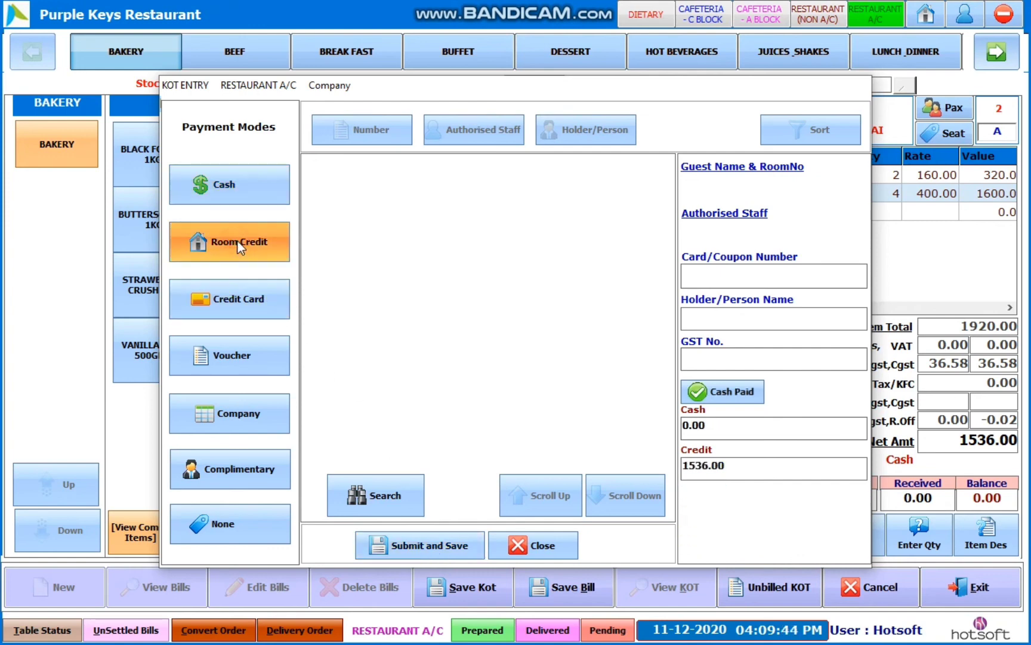
pyautogui.click(245, 300)
pyautogui.click(247, 352)
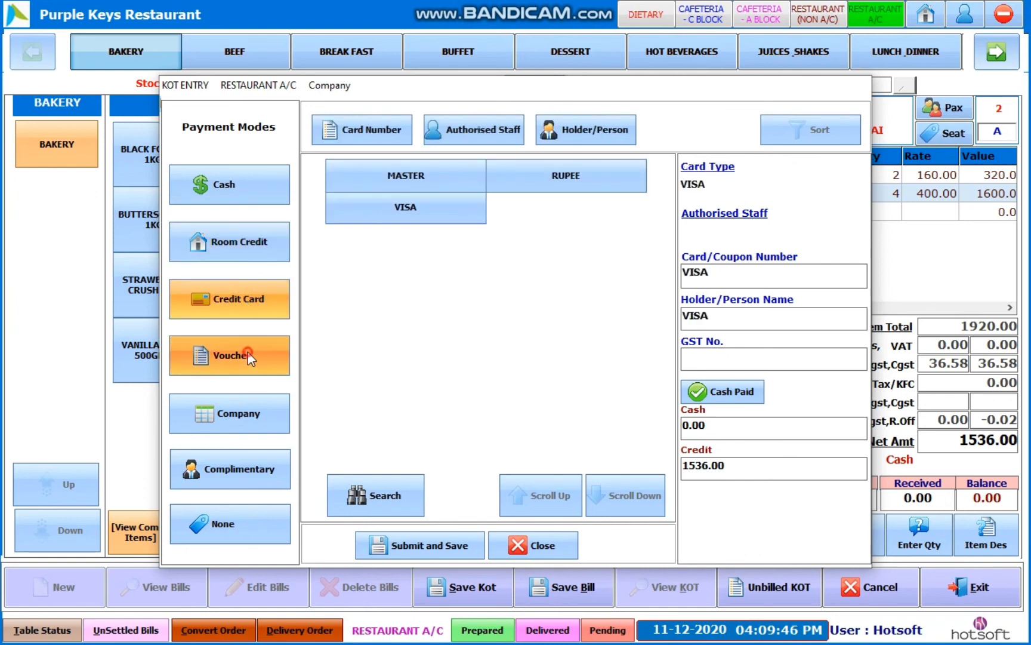
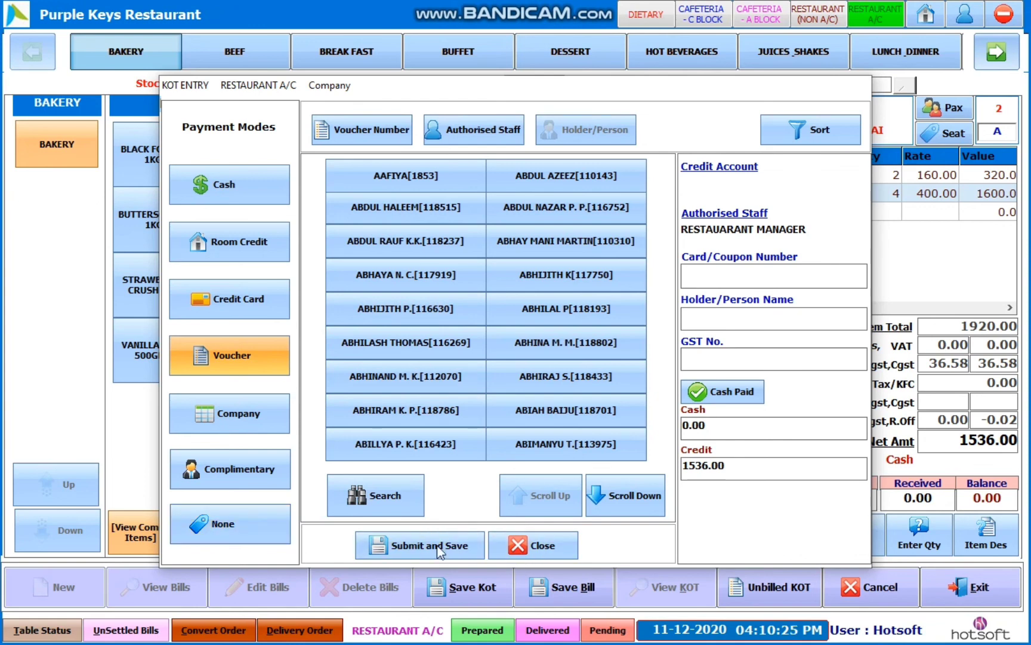
# - Close the voucher payment window and put the full 1920.00 on cash, leaving credit at 0.00
pyautogui.click(544, 550)
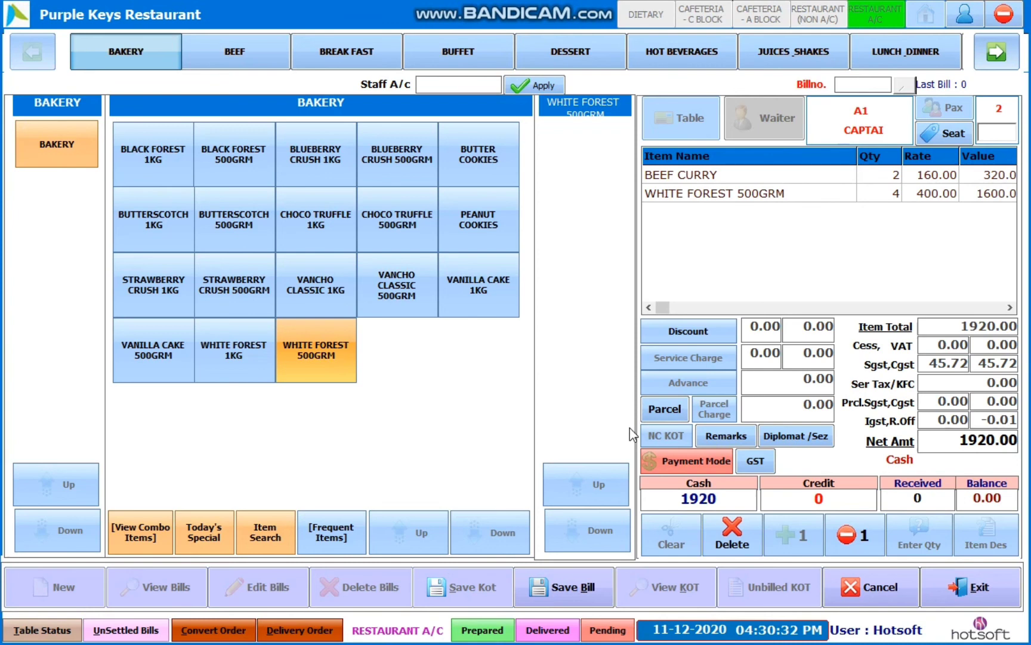
pyautogui.click(692, 197)
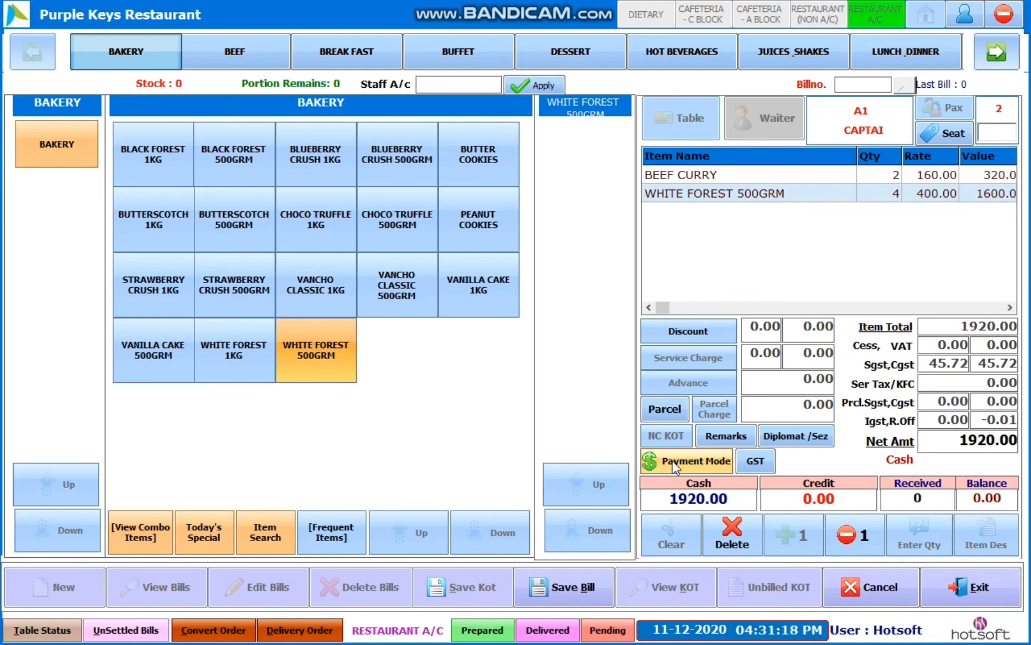
# - Submit the A1 bill's GST account details with Business Type B2B
pyautogui.click(755, 461)
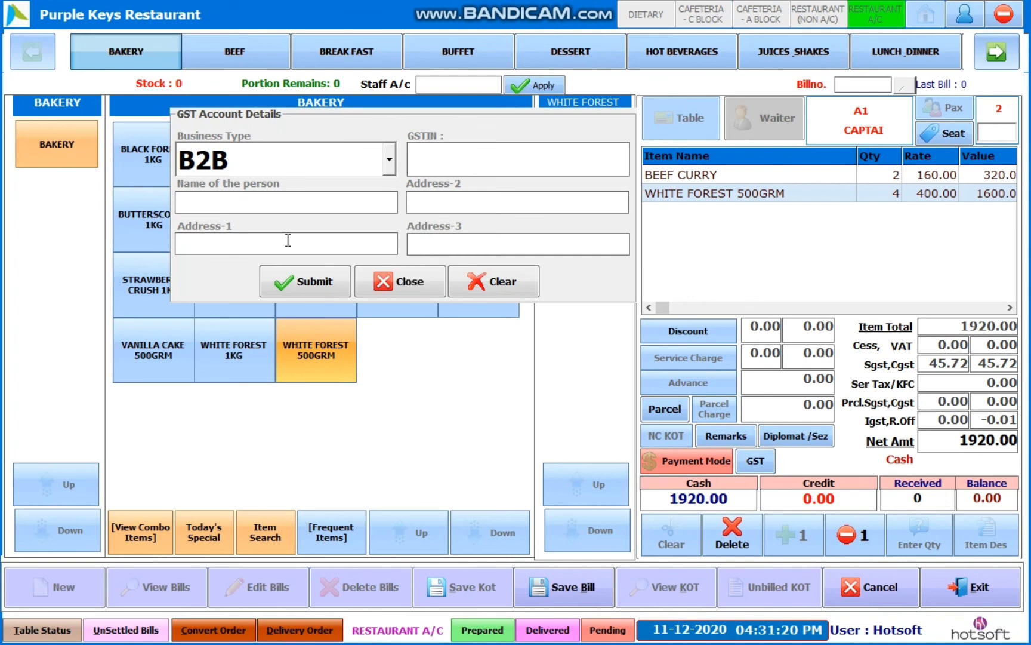
pyautogui.click(323, 286)
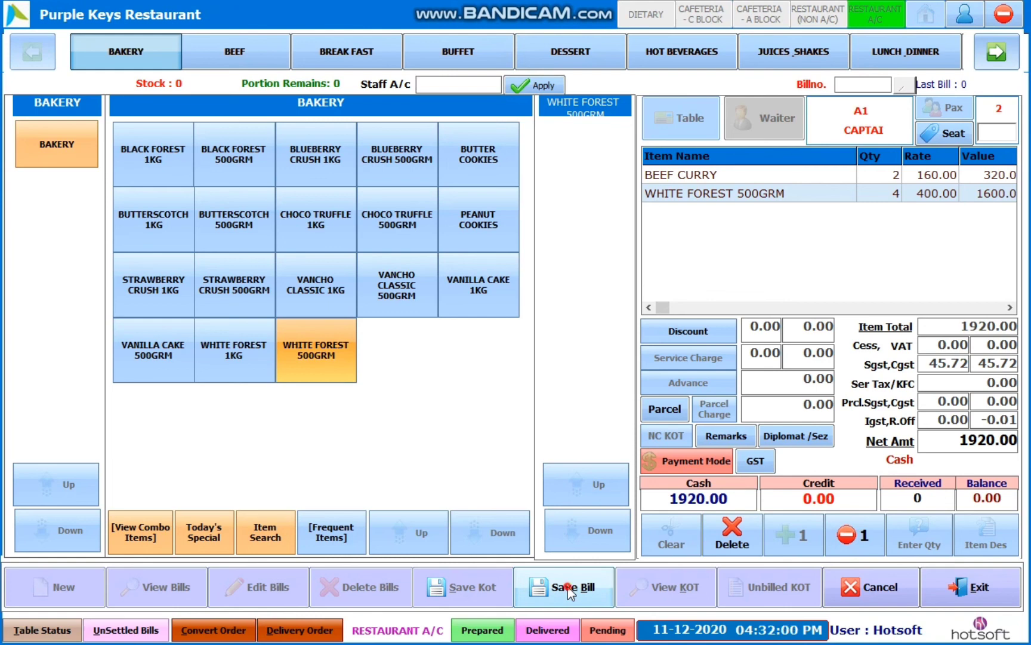
# - Save the 1920.00 A1 bill, clear the order form, and view KOT 22 marked Billed
pyautogui.click(567, 586)
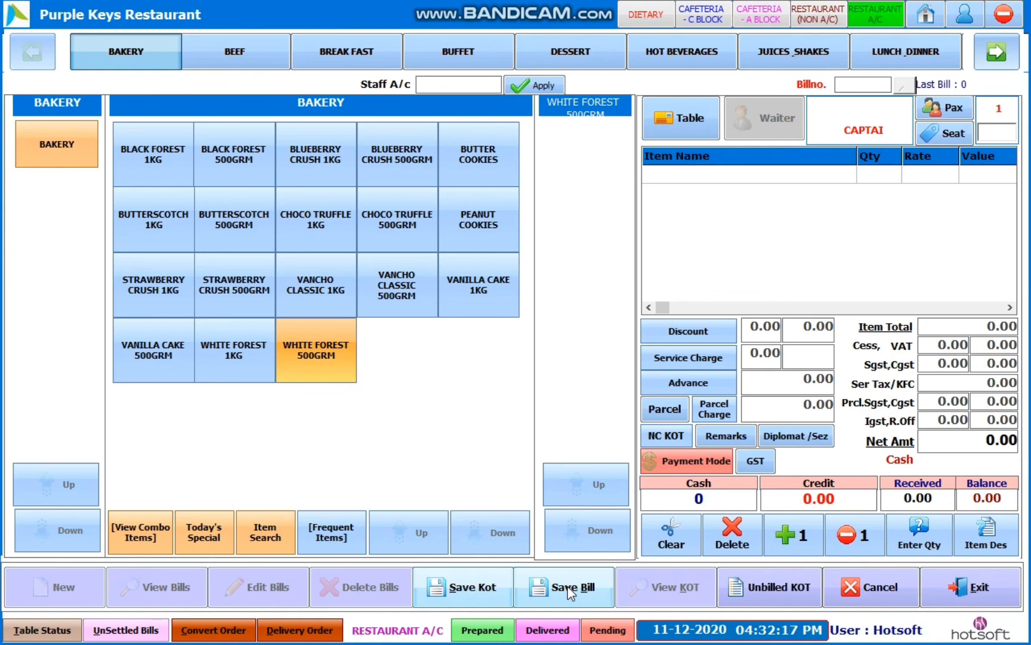
pyautogui.click(875, 590)
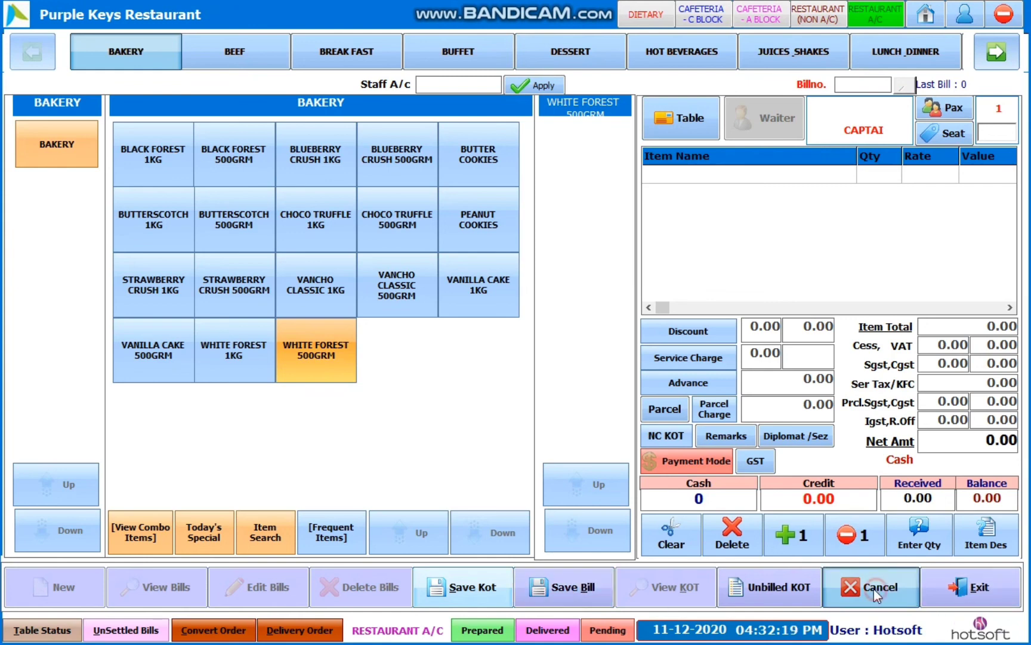
pyautogui.click(653, 587)
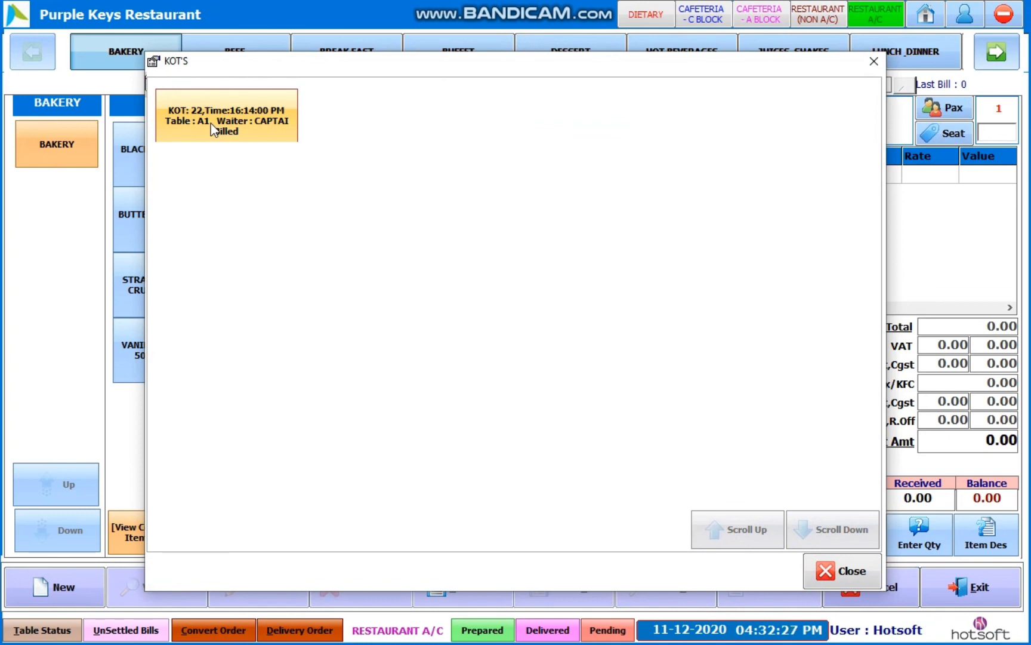
# - Load KOT 22 for table A1, cancel it, and start a blank new order at 0.00
pyautogui.click(225, 117)
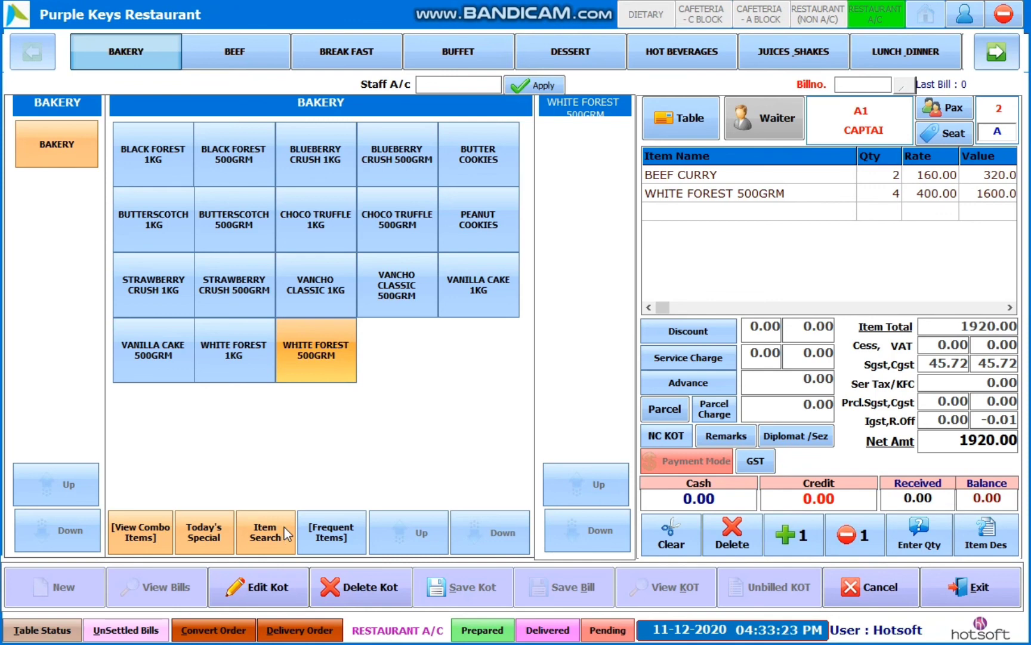
pyautogui.click(889, 591)
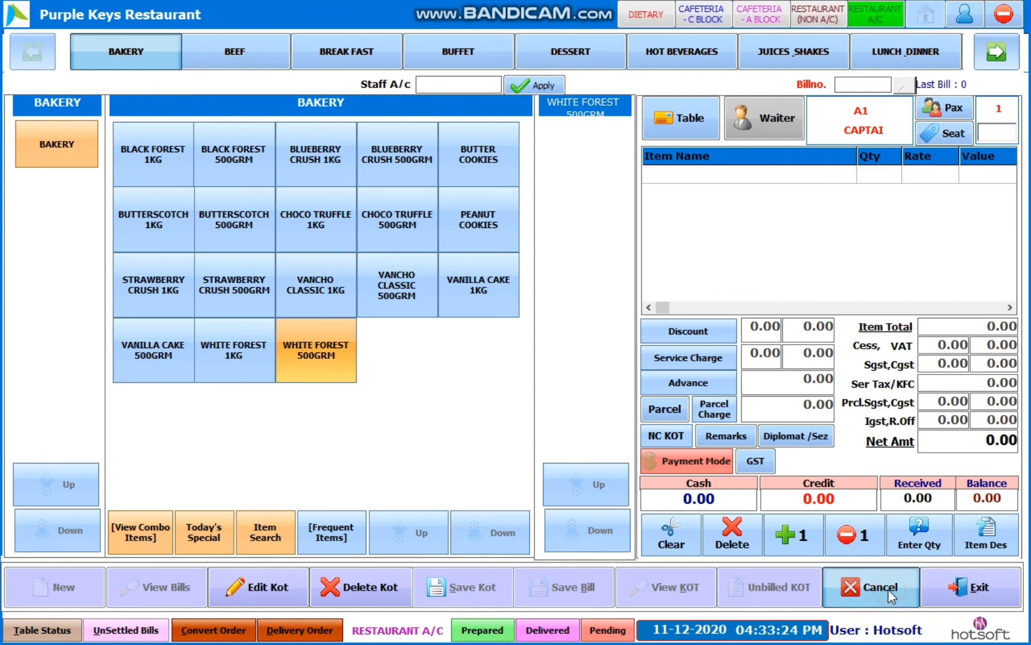
pyautogui.click(57, 591)
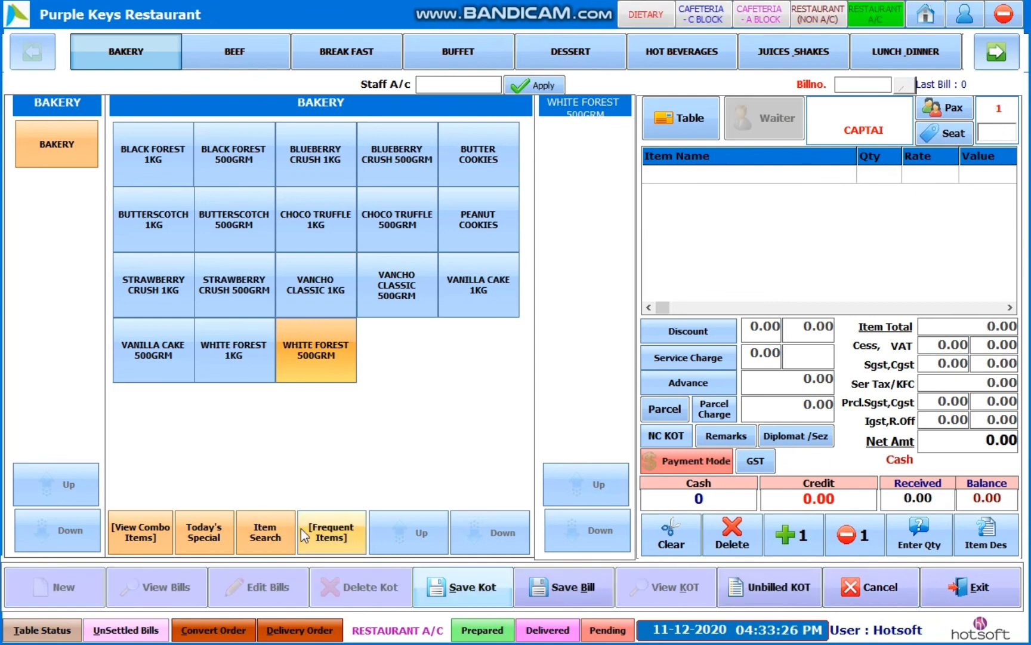
# - Search 'tea' and add one TEA at 15.00, then exit and reopen the Touch billing screen
pyautogui.click(266, 532)
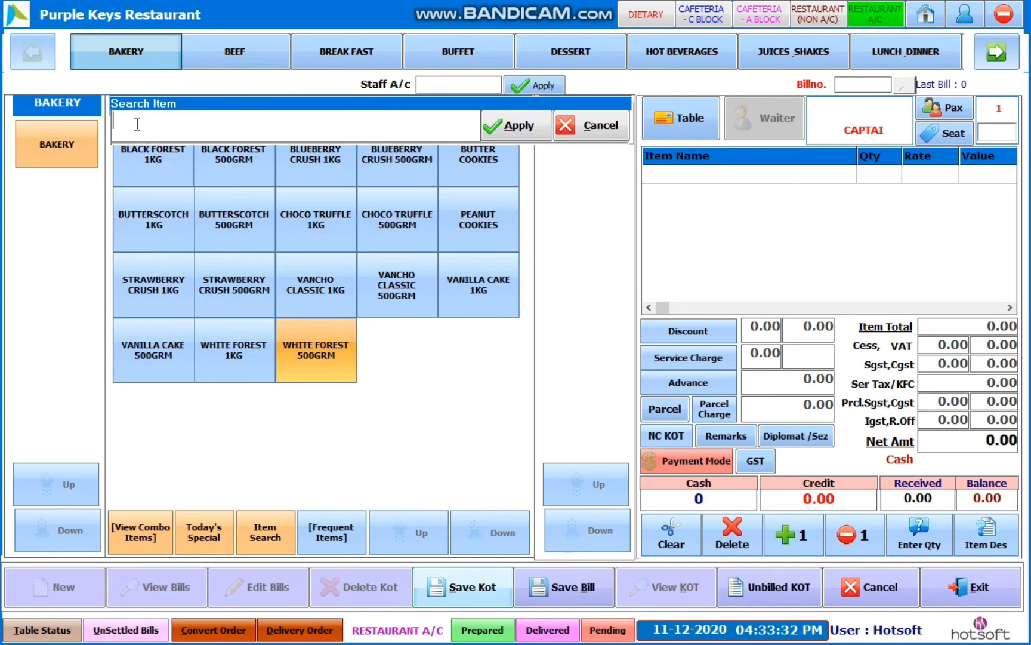
pyautogui.write('te')
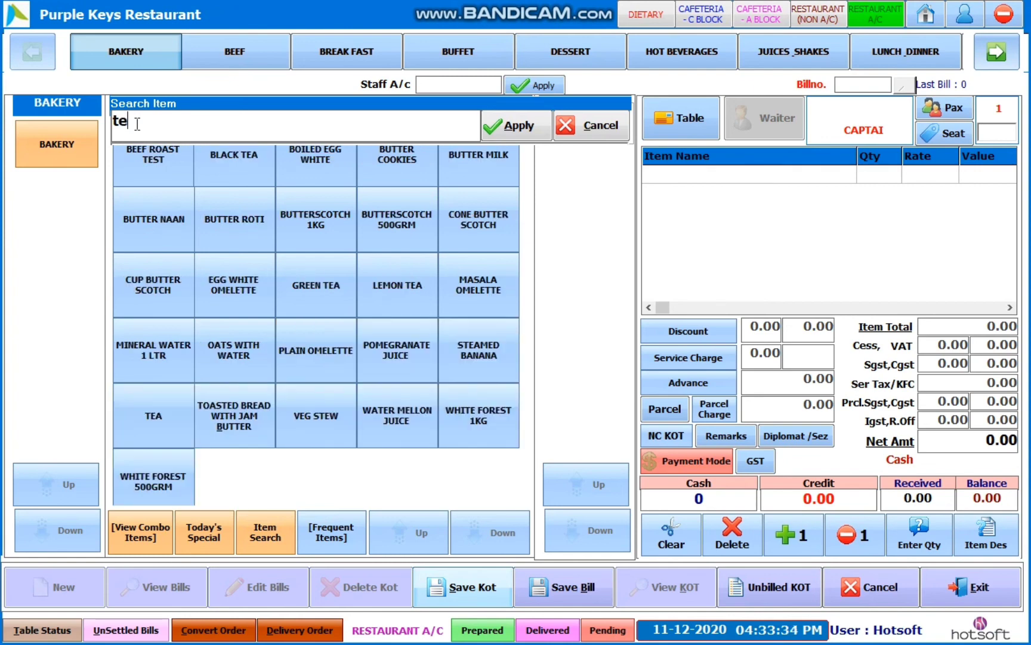
pyautogui.write('a')
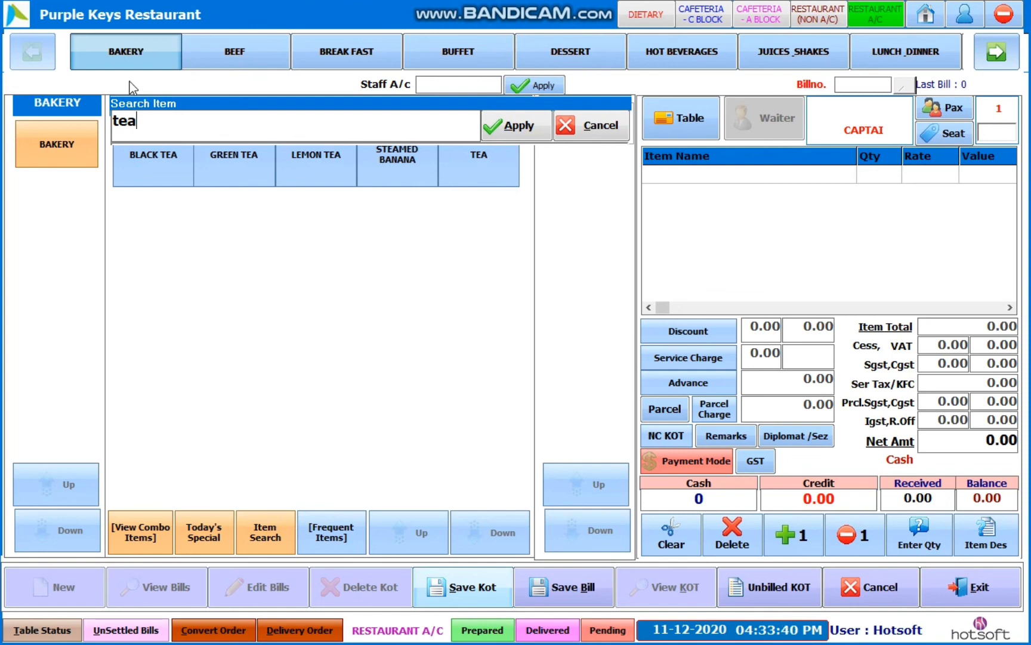
pyautogui.click(475, 170)
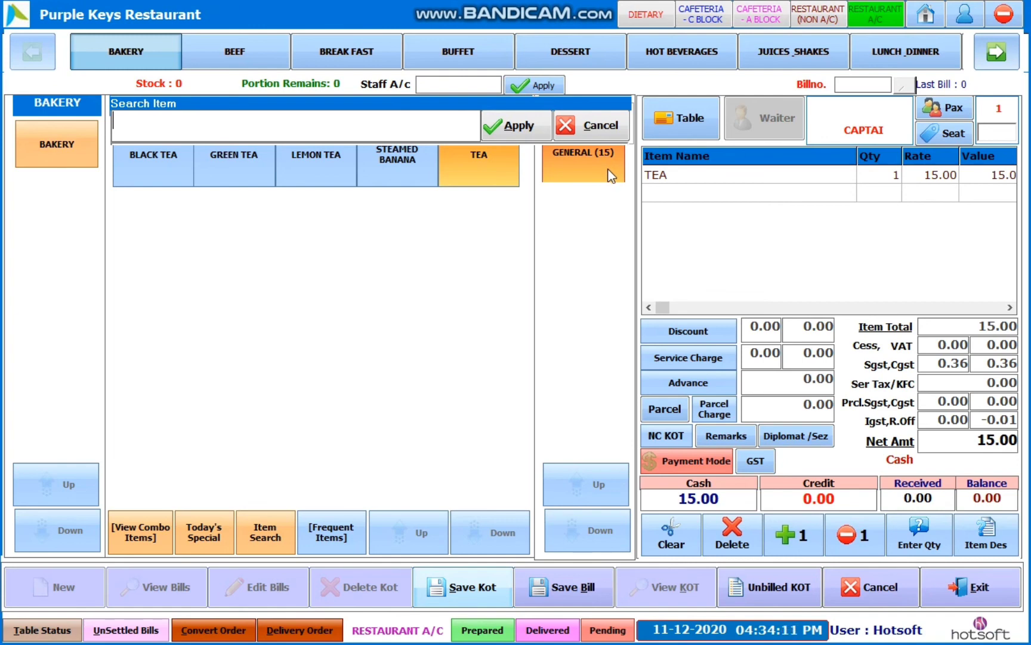
pyautogui.click(1002, 15)
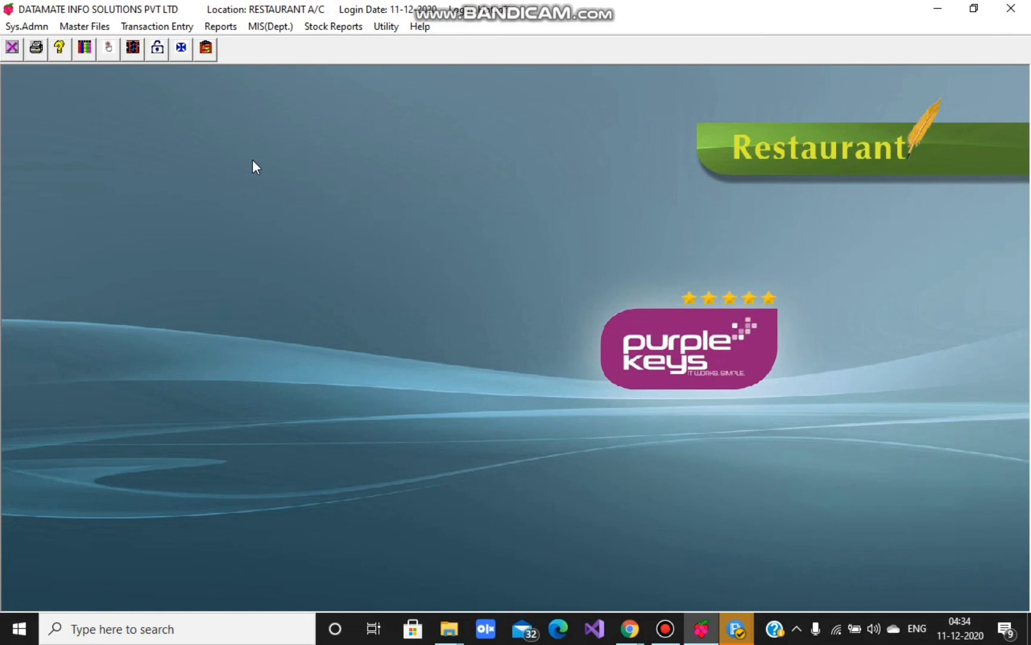
pyautogui.click(109, 53)
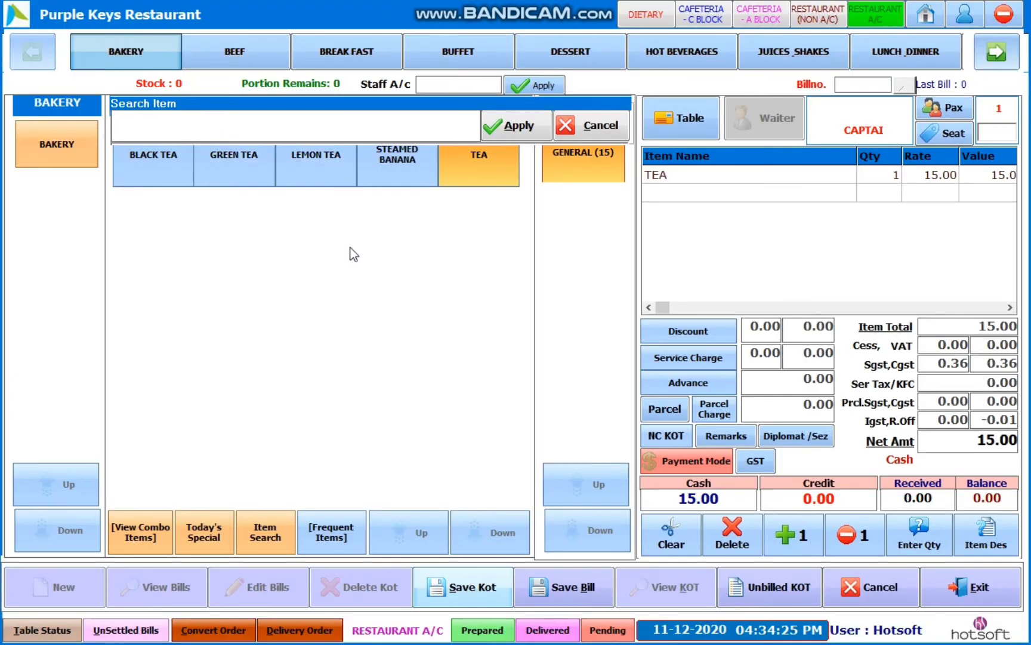